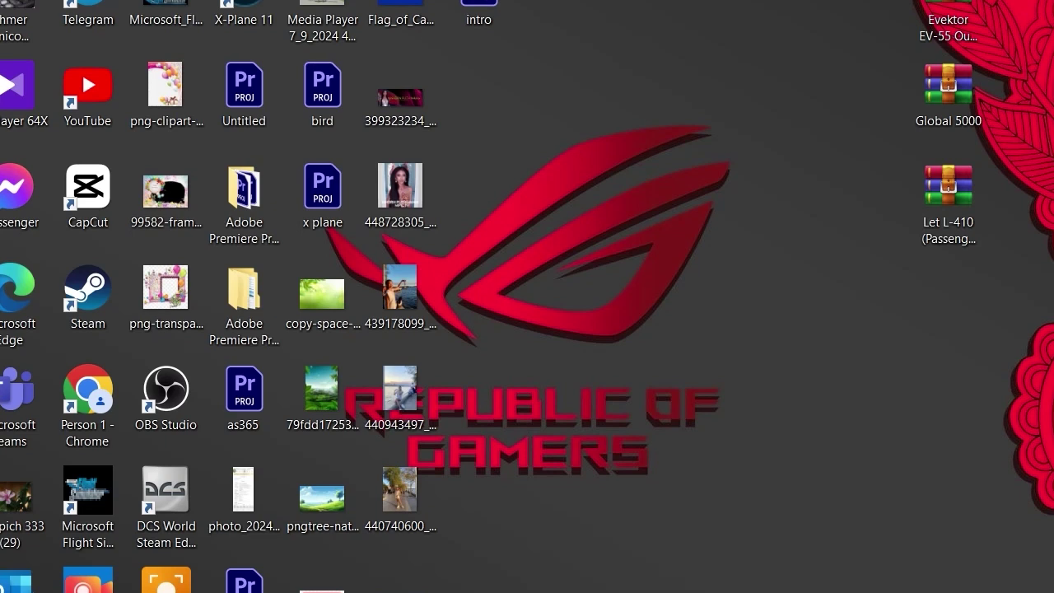
- Open a new File Explorer window at Quick access and scroll through its contents
{"action": "key", "text": "super+e"}
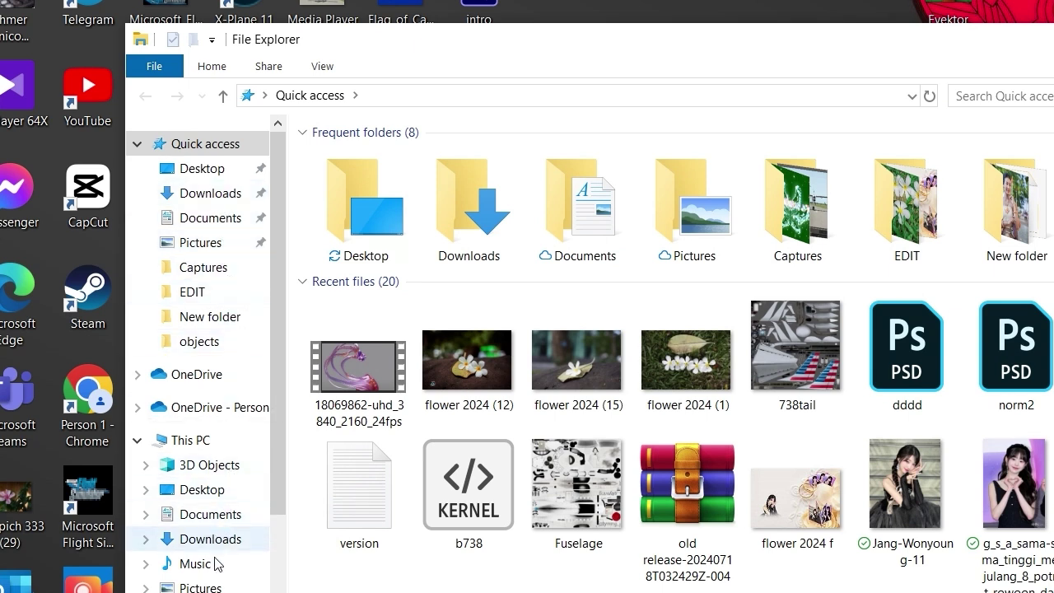
{"action": "scroll", "coordinate": [233, 537], "scroll_direction": "down", "scroll_amount": 1}
{"action": "scroll", "coordinate": [218, 572], "scroll_direction": "down", "scroll_amount": 1}
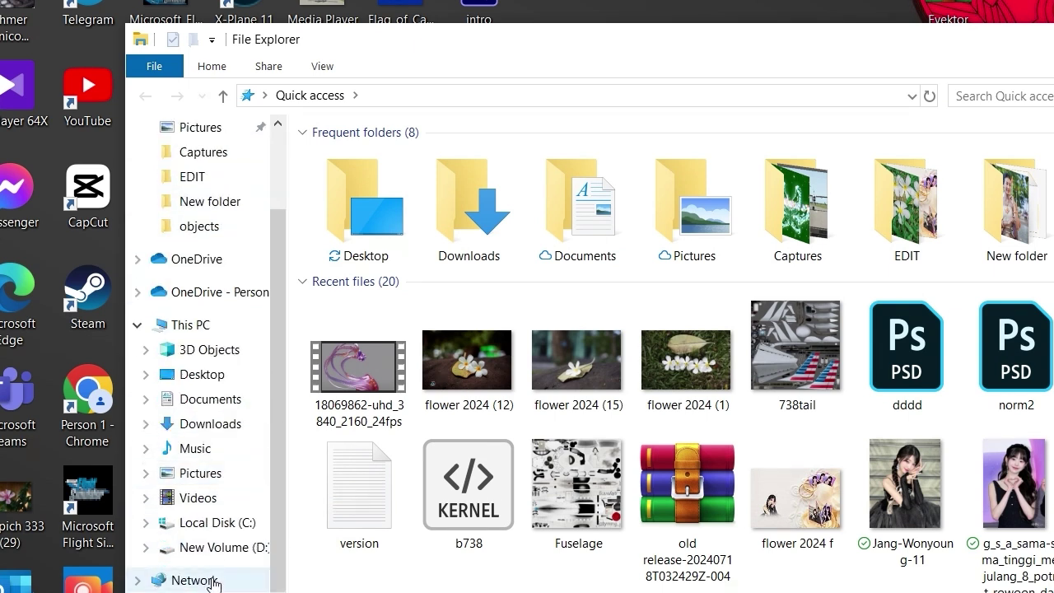
- Browse from Local Disk (C:) through Steam's X-Plane 11 Aircraft folder to B737-800X\liveries
{"action": "left_click", "coordinate": [236, 530]}
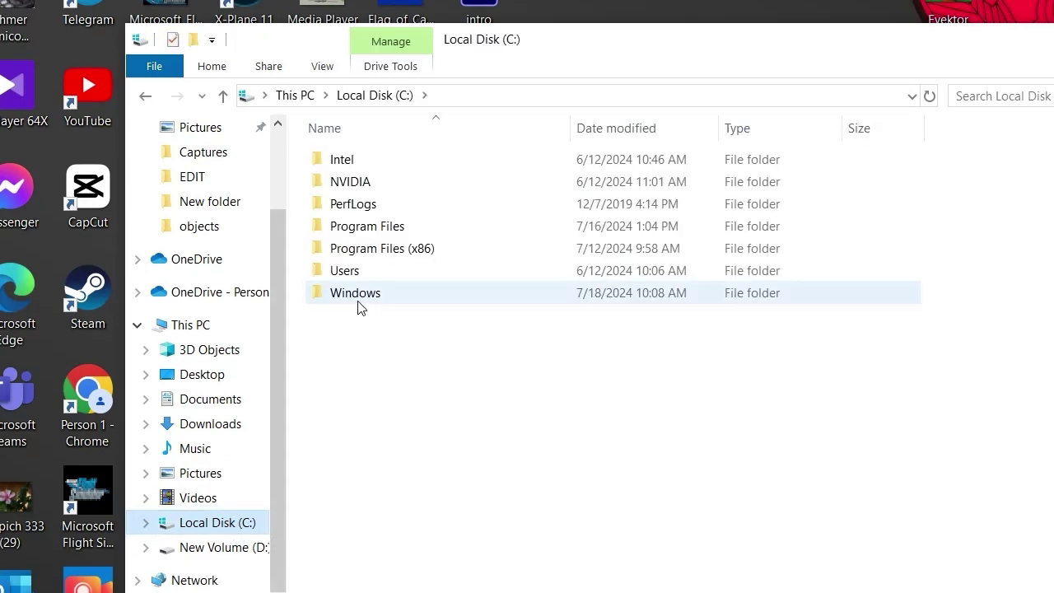
{"action": "double_click", "coordinate": [357, 247]}
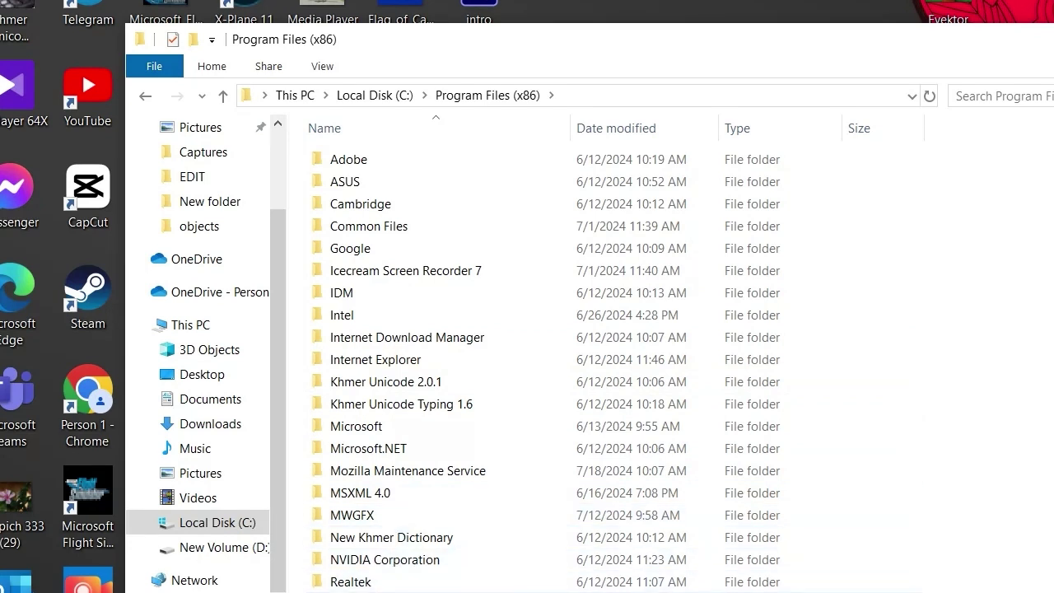
{"action": "scroll", "coordinate": [383, 581], "scroll_direction": "down", "scroll_amount": 2}
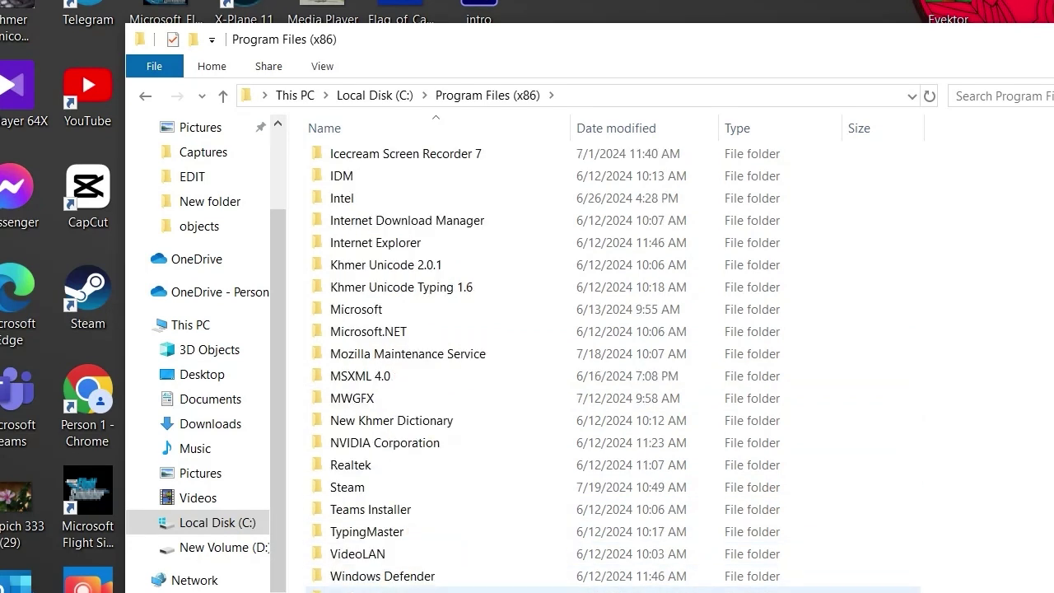
{"action": "double_click", "coordinate": [360, 489]}
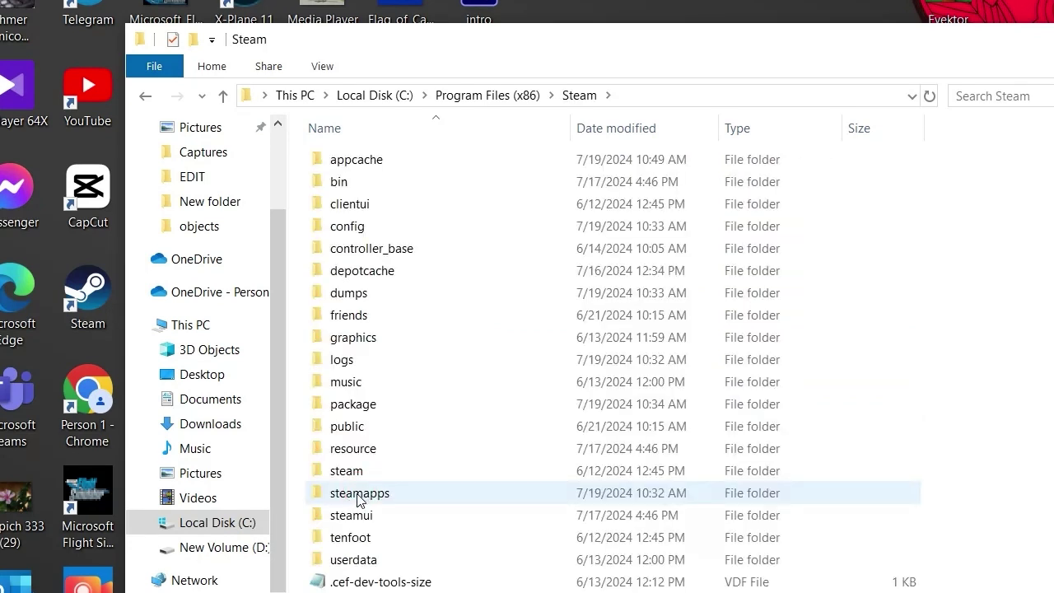
{"action": "double_click", "coordinate": [352, 494]}
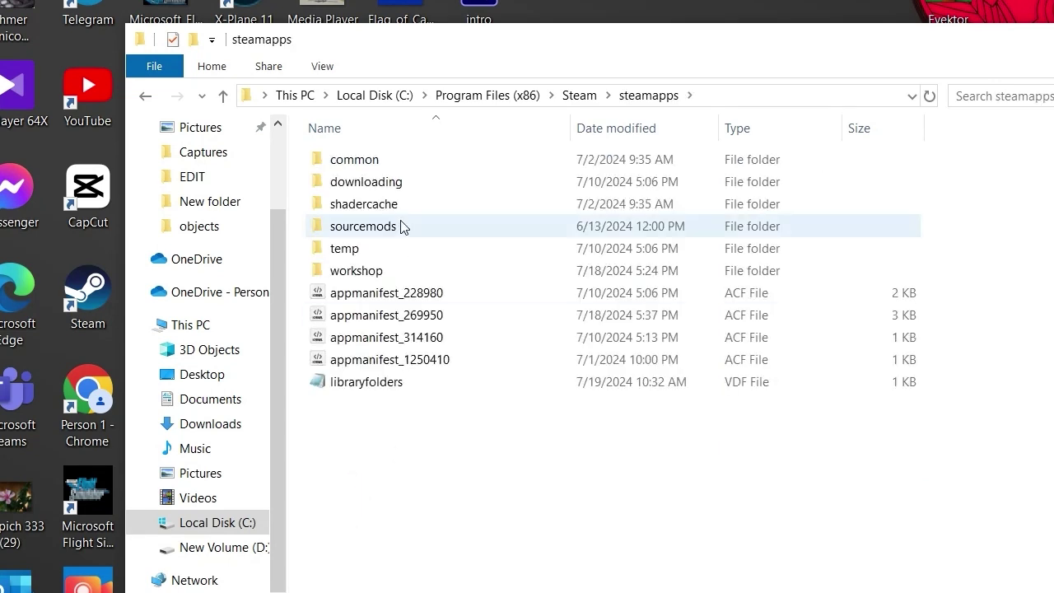
{"action": "double_click", "coordinate": [357, 158]}
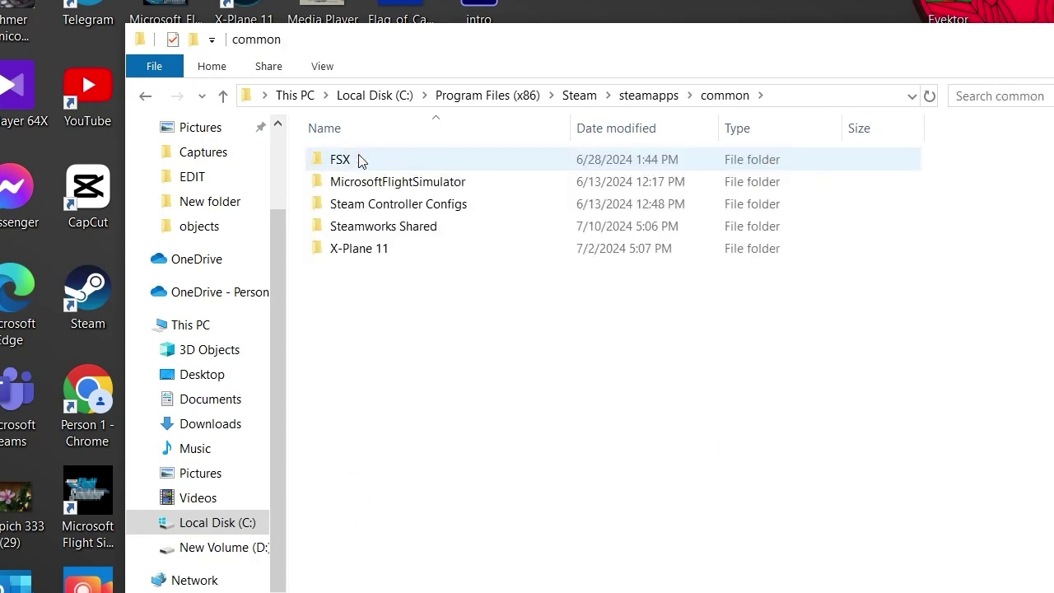
{"action": "double_click", "coordinate": [385, 253]}
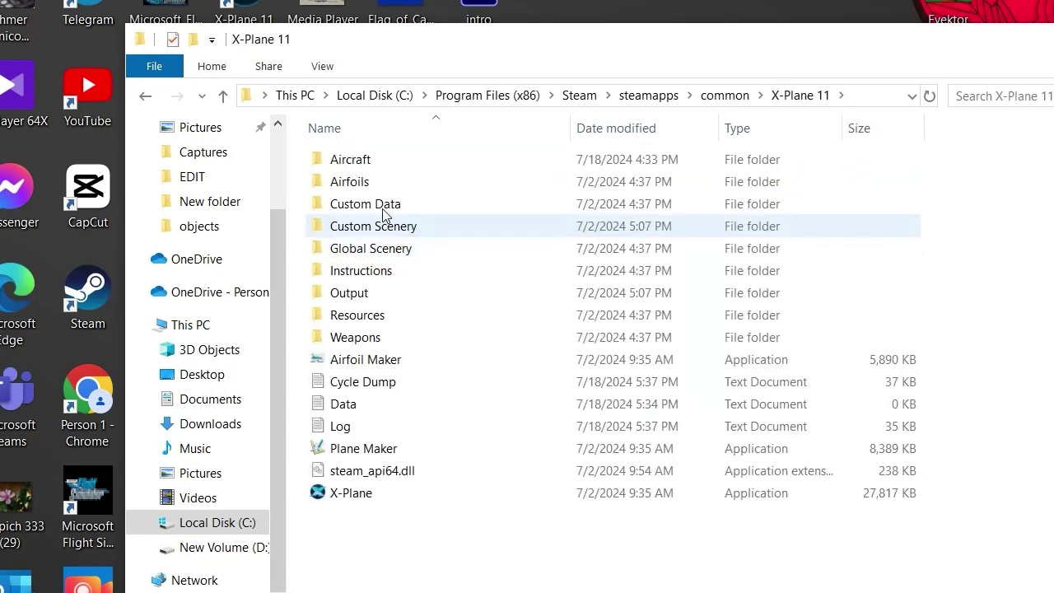
{"action": "double_click", "coordinate": [368, 159]}
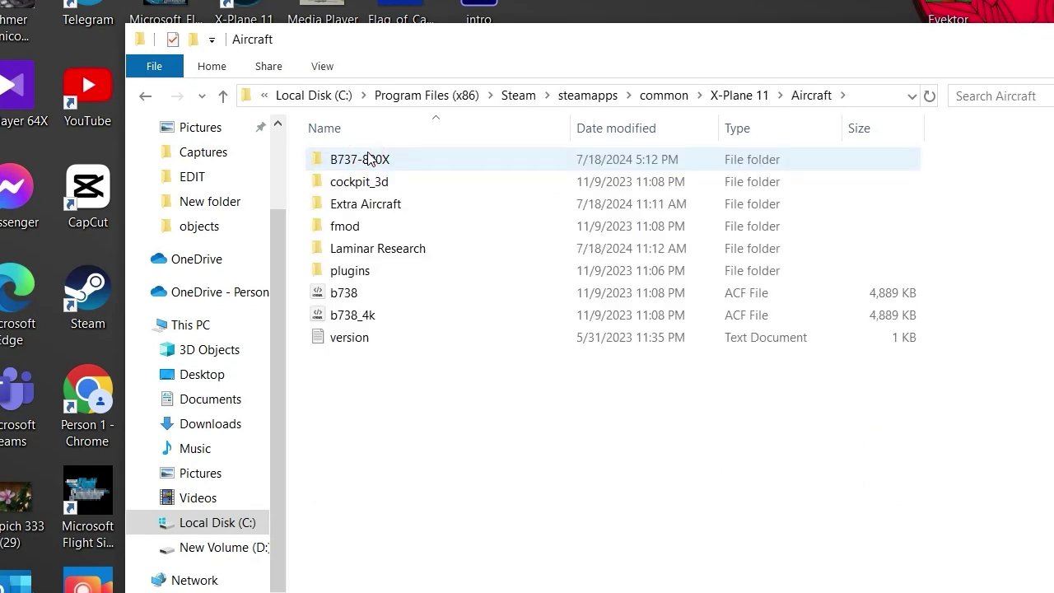
{"action": "double_click", "coordinate": [366, 162]}
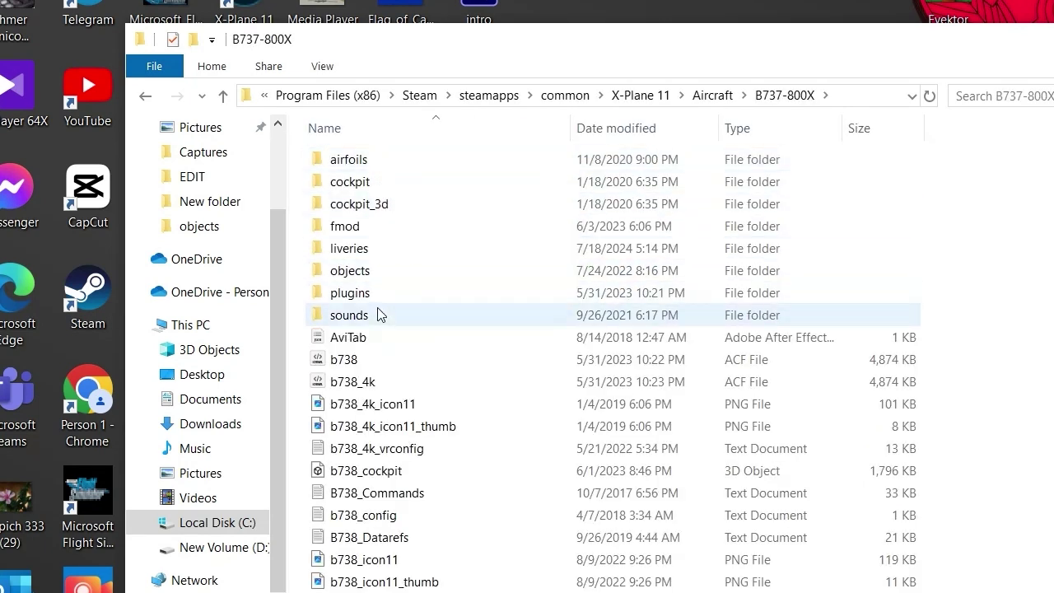
{"action": "double_click", "coordinate": [365, 250]}
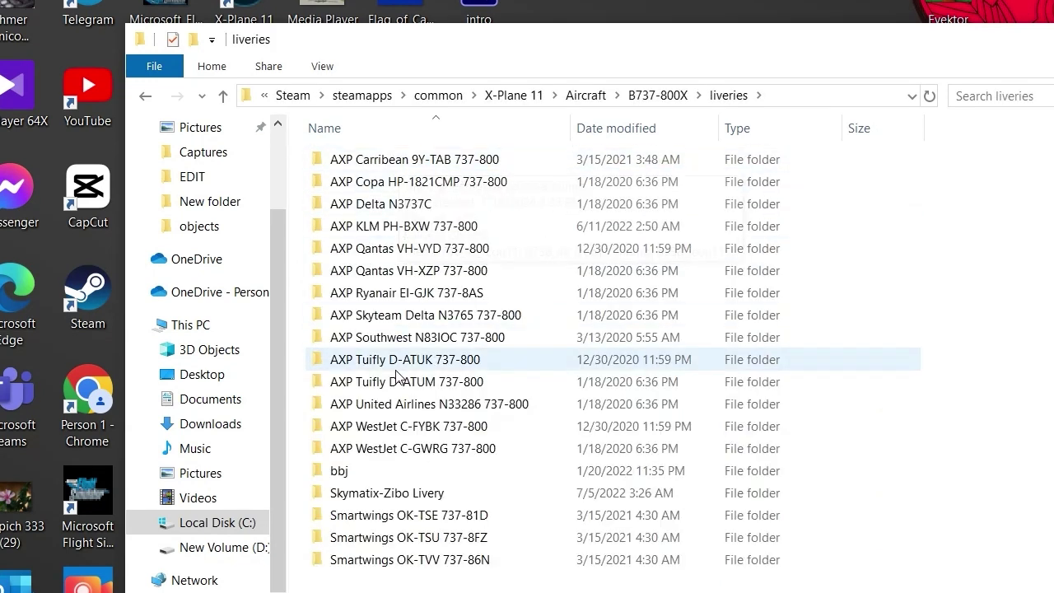
- Copy the AXP Carribean 9Y-TAB 737-800 livery folder and paste a duplicate into liveries
{"action": "left_click", "coordinate": [384, 160]}
{"action": "right_click", "coordinate": [383, 162]}
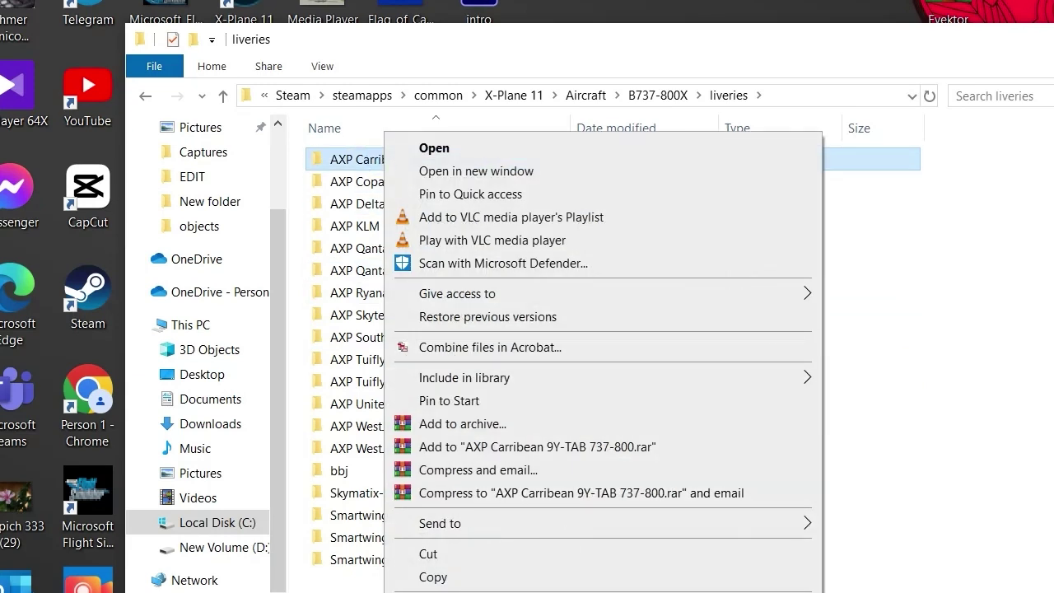
{"action": "left_click", "coordinate": [513, 575]}
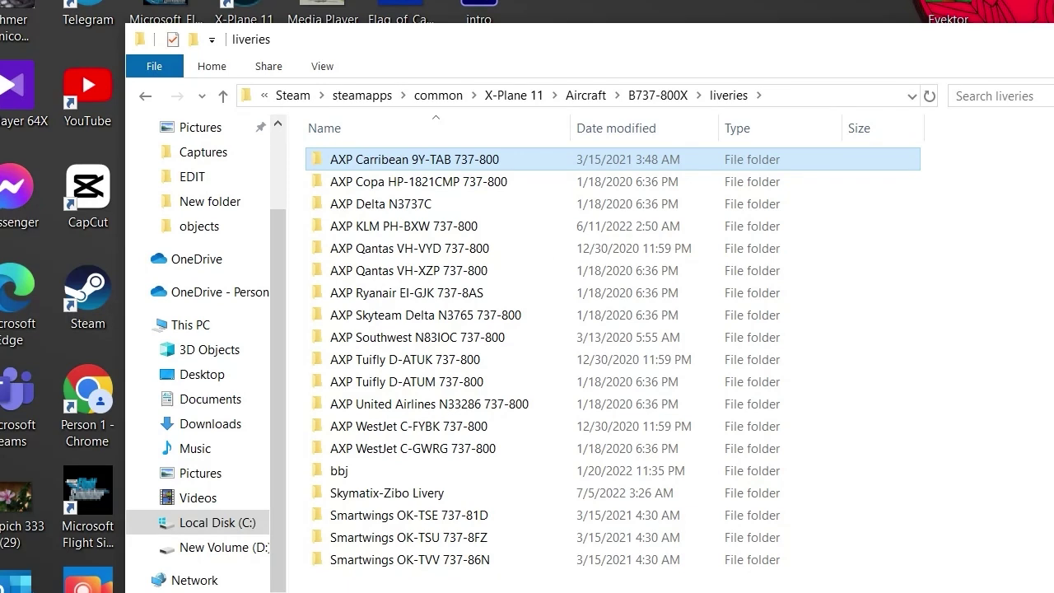
{"action": "left_click", "coordinate": [610, 589]}
{"action": "right_click", "coordinate": [610, 588]}
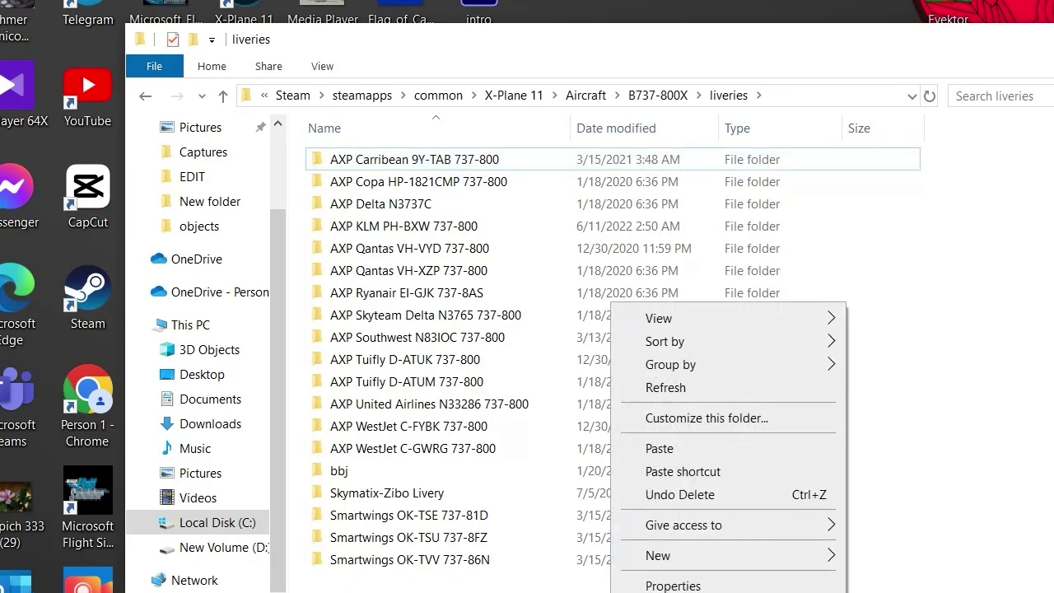
{"action": "left_click", "coordinate": [671, 447]}
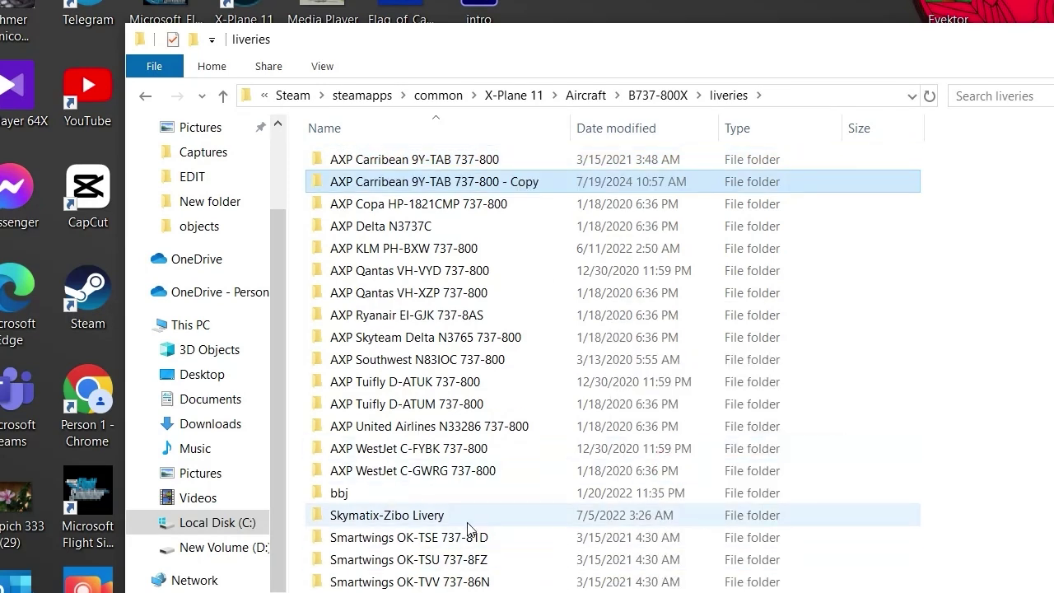
- Rename the duplicated livery folder to 'bbj 2' and close the Explorer window
{"action": "right_click", "coordinate": [404, 181]}
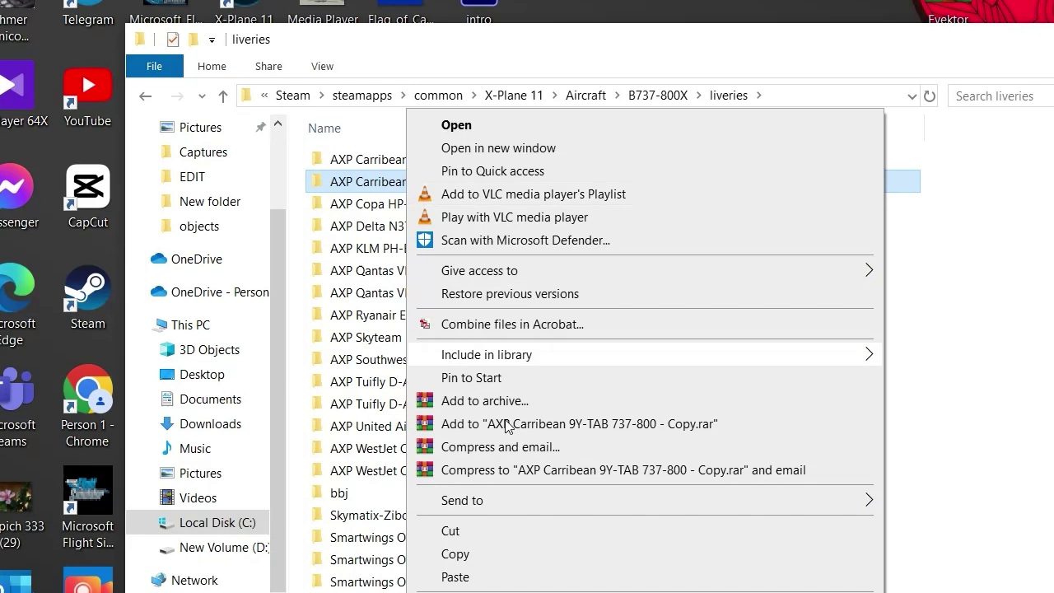
{"action": "key", "text": "F2"}
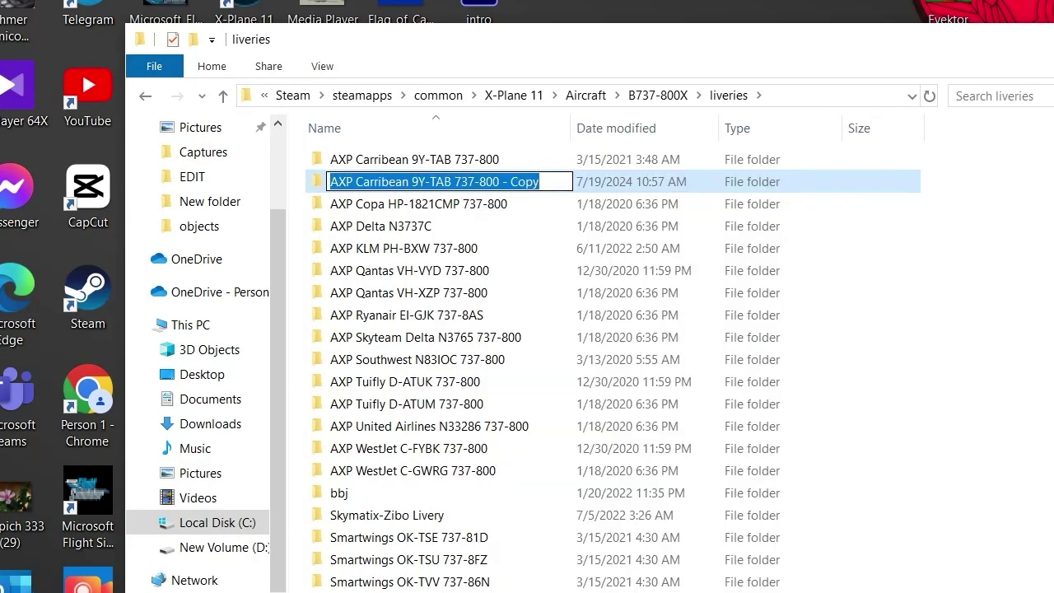
{"action": "type", "text": "bbj"}
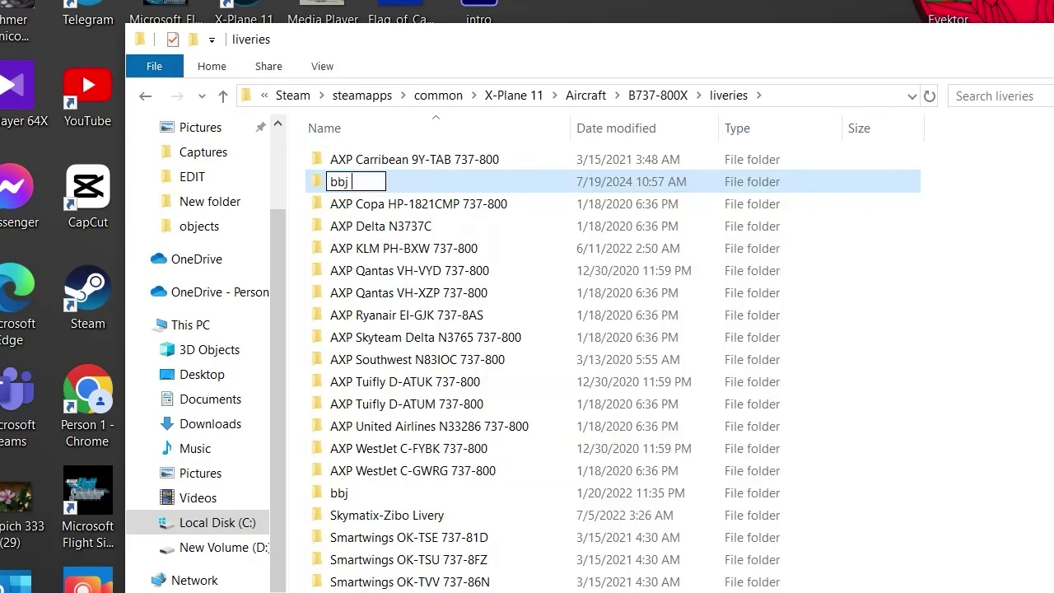
{"action": "type", "text": " 2"}
{"action": "key", "text": "Return"}
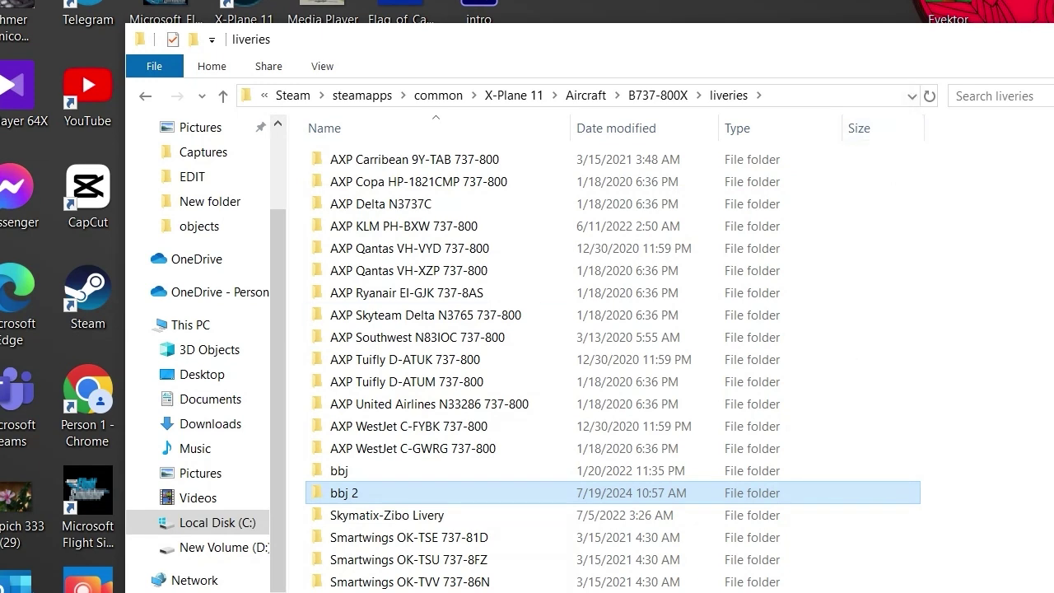
{"action": "key", "text": "alt+F4"}
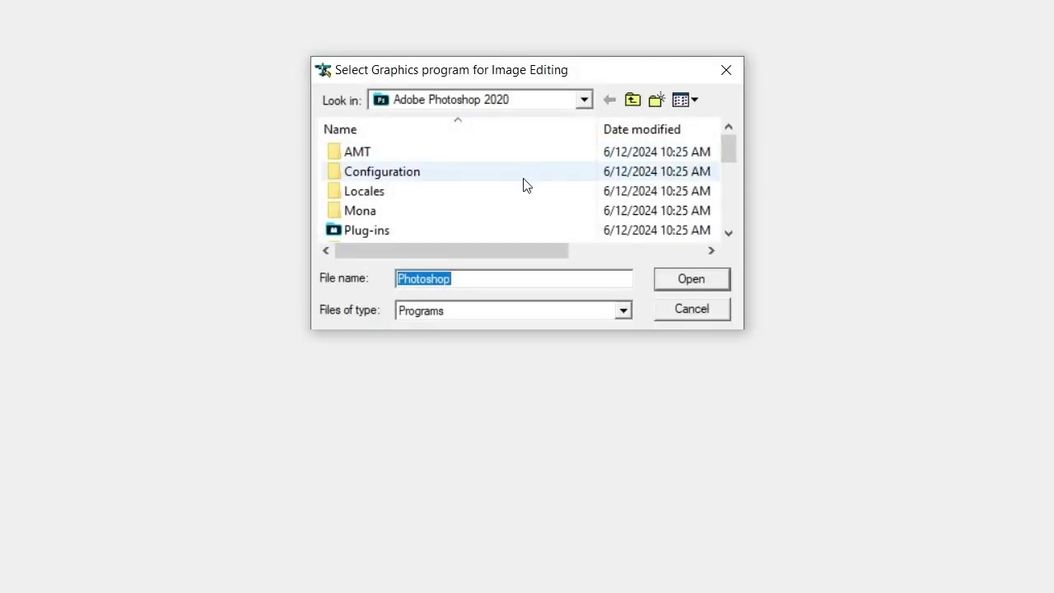
- Browse the graphics program dialog up to Program Files, then over to the Desktop
{"action": "left_click", "coordinate": [632, 100]}
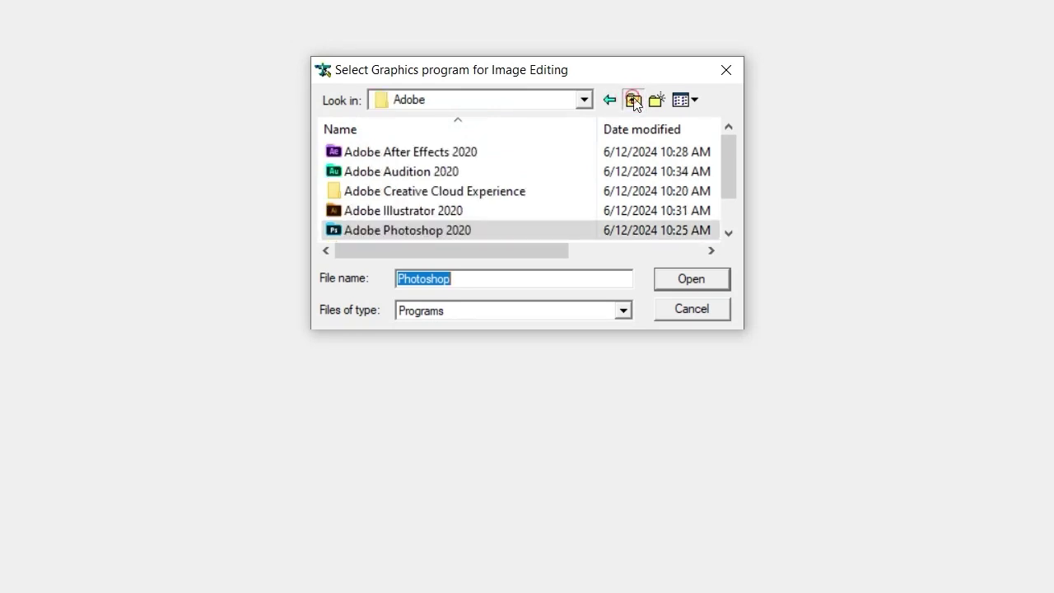
{"action": "left_click", "coordinate": [632, 99]}
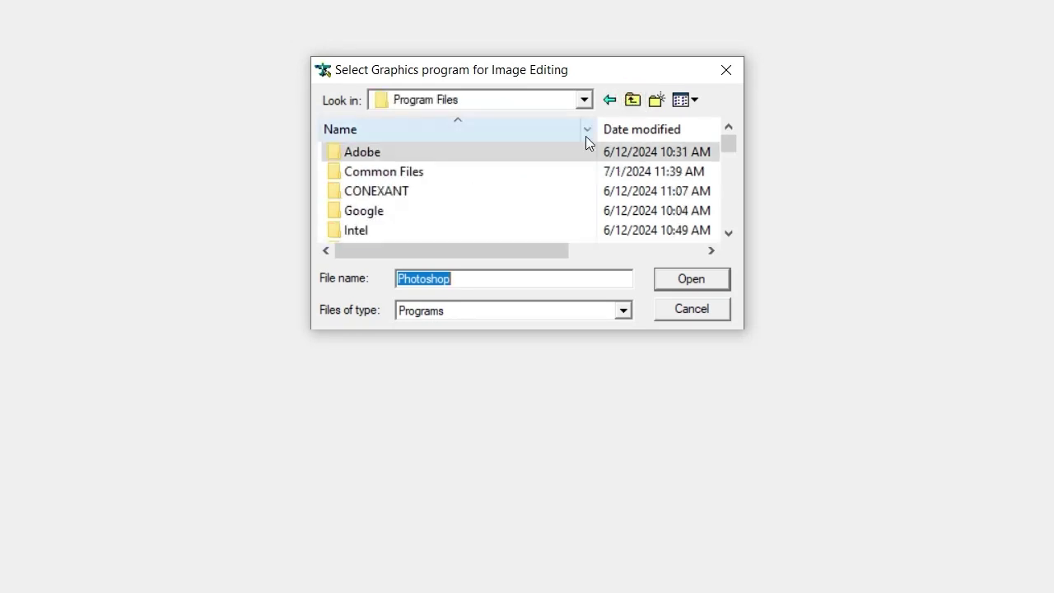
{"action": "scroll", "coordinate": [522, 200], "scroll_direction": "down", "scroll_amount": 3}
{"action": "scroll", "coordinate": [522, 200], "scroll_direction": "down", "scroll_amount": 5}
{"action": "scroll", "coordinate": [522, 200], "scroll_direction": "down", "scroll_amount": 2}
{"action": "scroll", "coordinate": [522, 200], "scroll_direction": "up", "scroll_amount": 6}
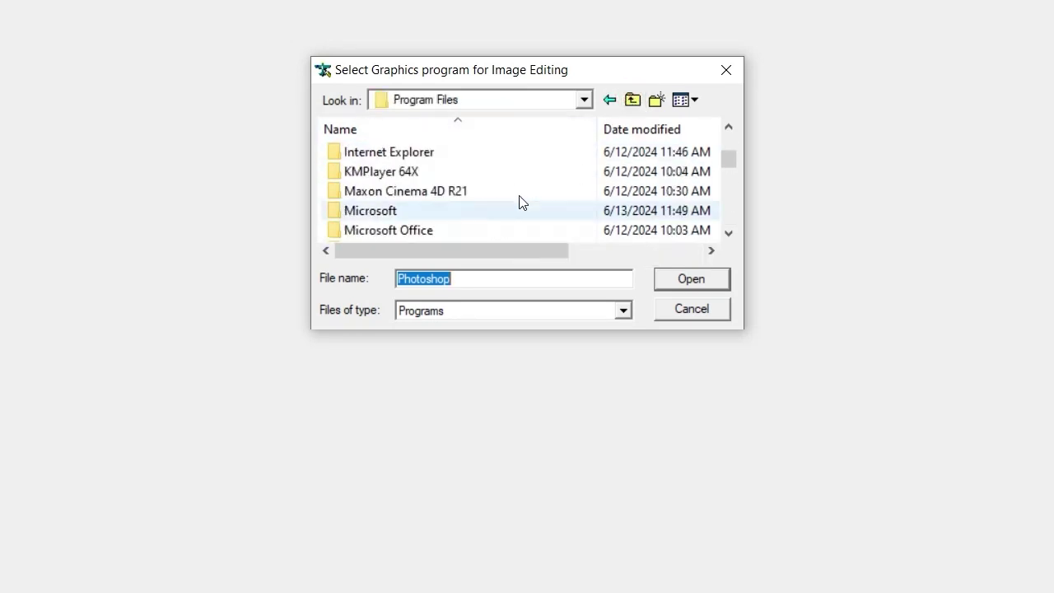
{"action": "scroll", "coordinate": [519, 202], "scroll_direction": "up", "scroll_amount": 2}
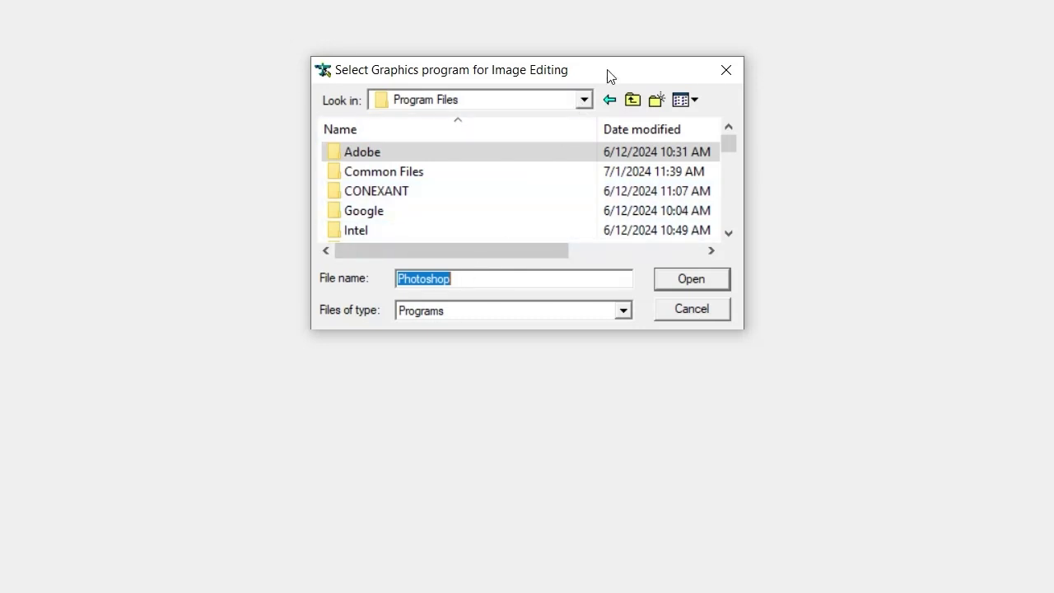
{"action": "left_click", "coordinate": [583, 100]}
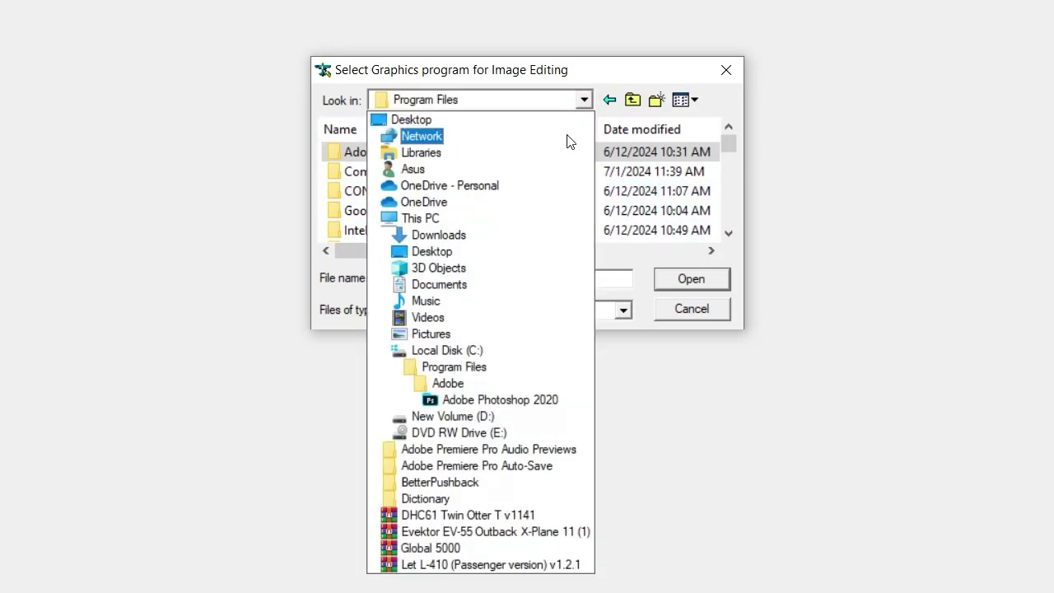
{"action": "left_click", "coordinate": [552, 123]}
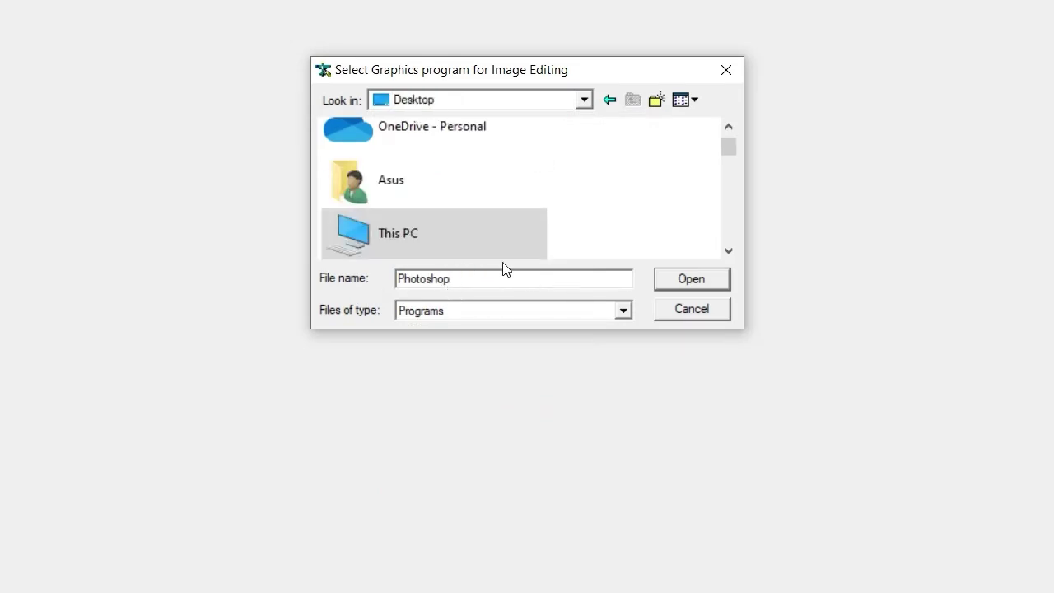
{"action": "scroll", "coordinate": [500, 262], "scroll_direction": "down", "scroll_amount": 2}
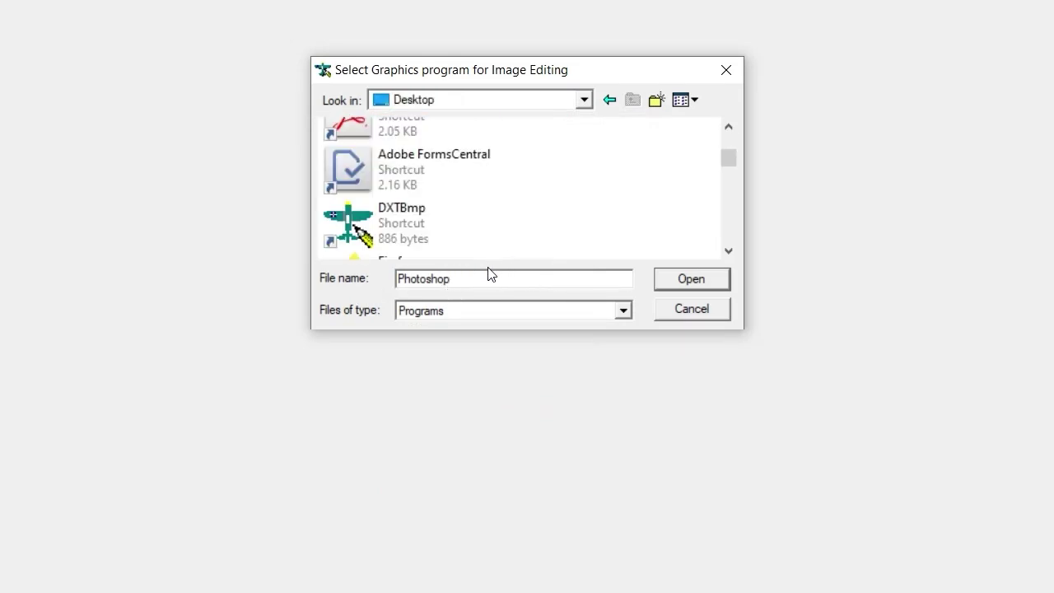
{"action": "scroll", "coordinate": [468, 219], "scroll_direction": "down", "scroll_amount": 2}
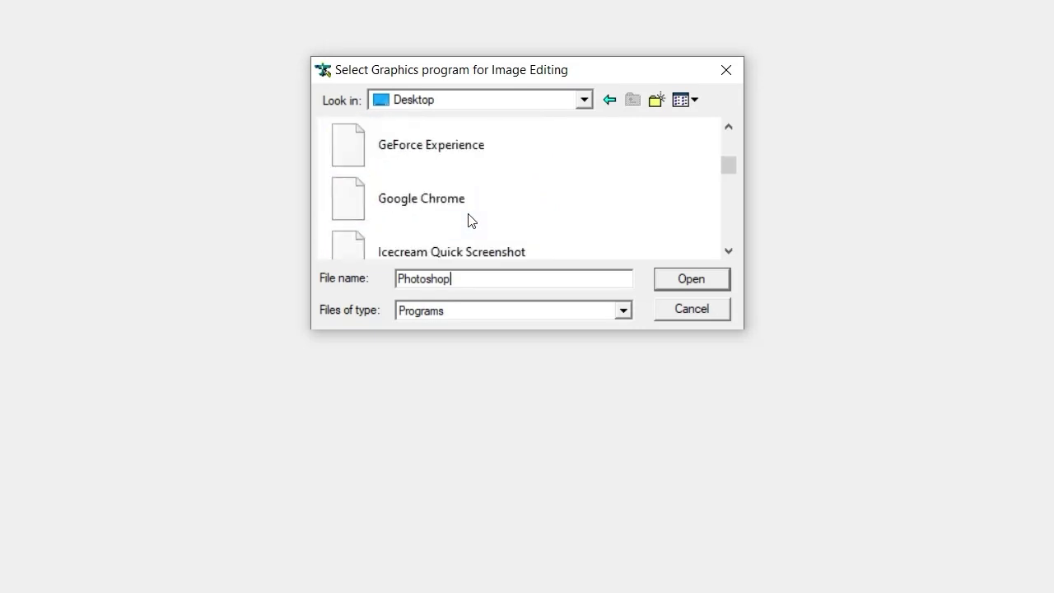
- Try 'photoshop' as the program name and dismiss the file-not-found error
{"action": "double_click", "coordinate": [469, 278]}
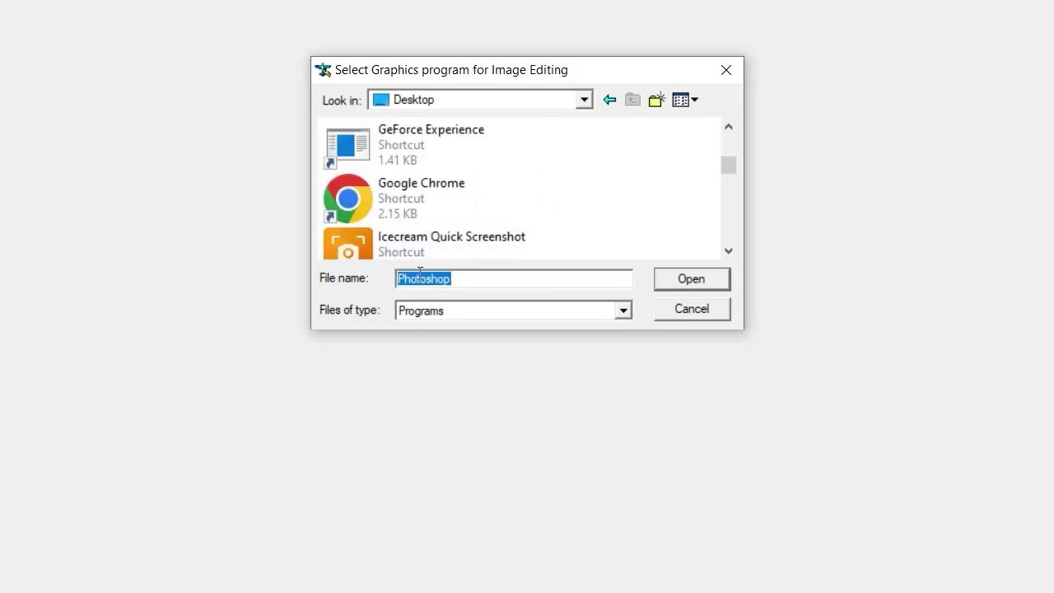
{"action": "type", "text": "photo"}
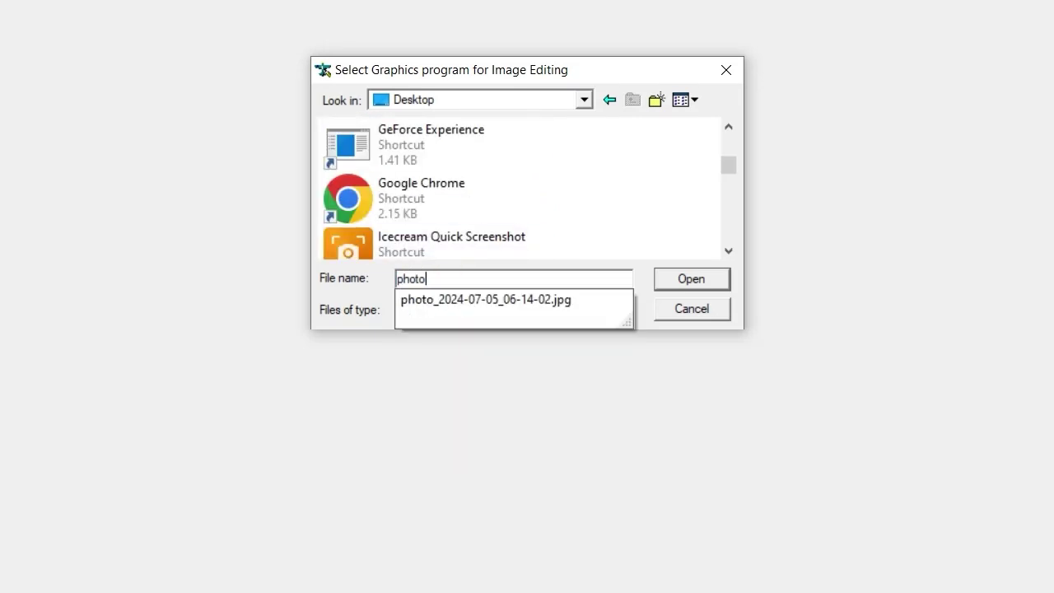
{"action": "type", "text": "shop"}
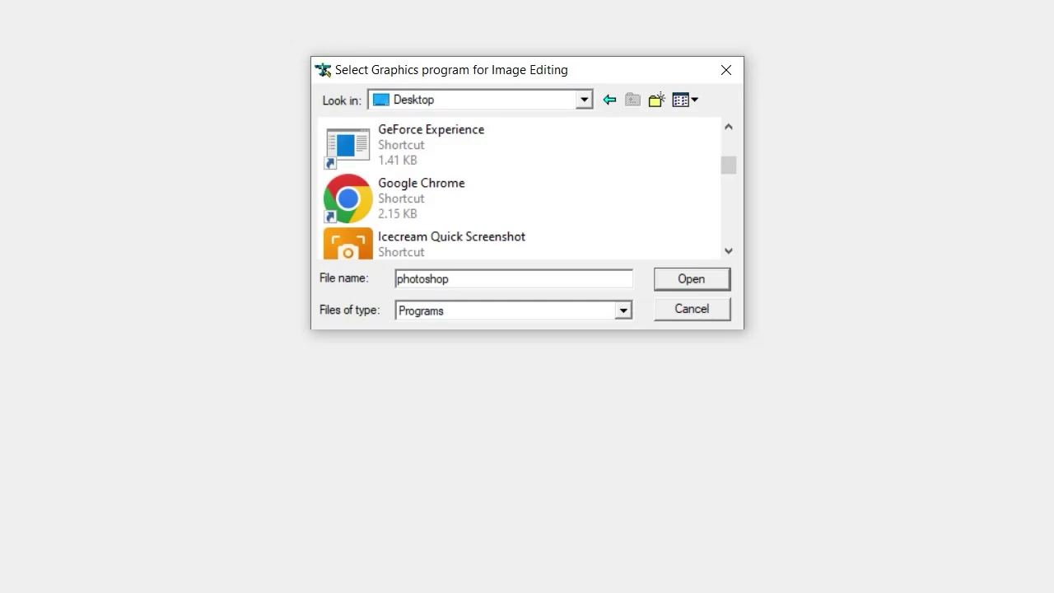
{"action": "left_click", "coordinate": [694, 280]}
{"action": "left_click", "coordinate": [662, 300]}
- Replace the name with 'ad' and select the Adobe Photoshop 2020.lnk shortcut
{"action": "left_click", "coordinate": [616, 277]}
{"action": "key", "text": "BackSpace"}
{"action": "key", "text": "BackSpace"}
{"action": "key", "text": "BackSpace"}
{"action": "key", "text": "BackSpace"}
{"action": "key", "text": "BackSpace"}
{"action": "key", "text": "BackSpace"}
{"action": "key", "text": "BackSpace"}
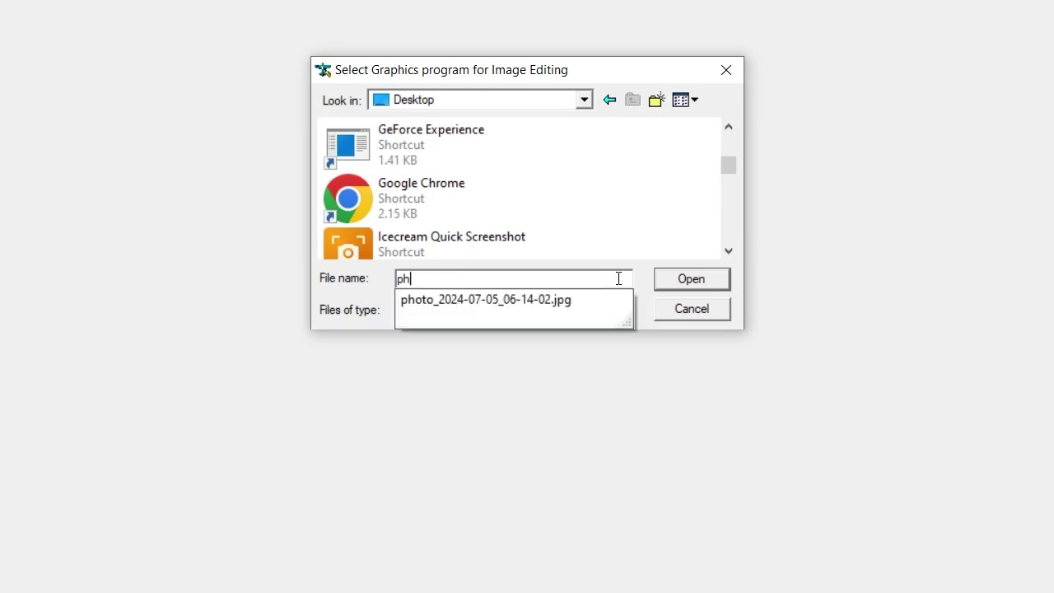
{"action": "key", "text": "BackSpace"}
{"action": "key", "text": "BackSpace"}
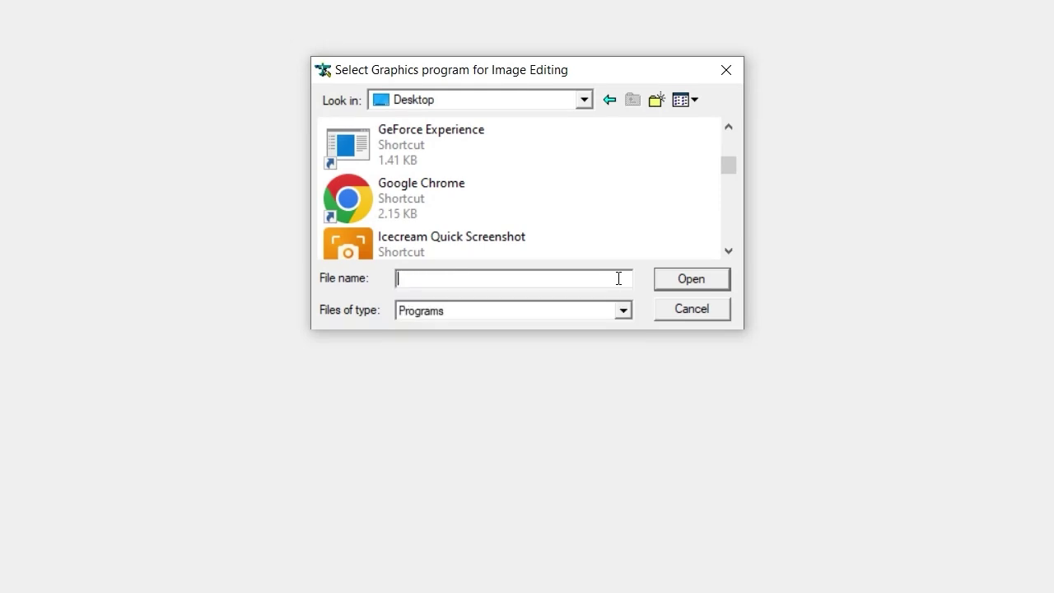
{"action": "type", "text": "ad"}
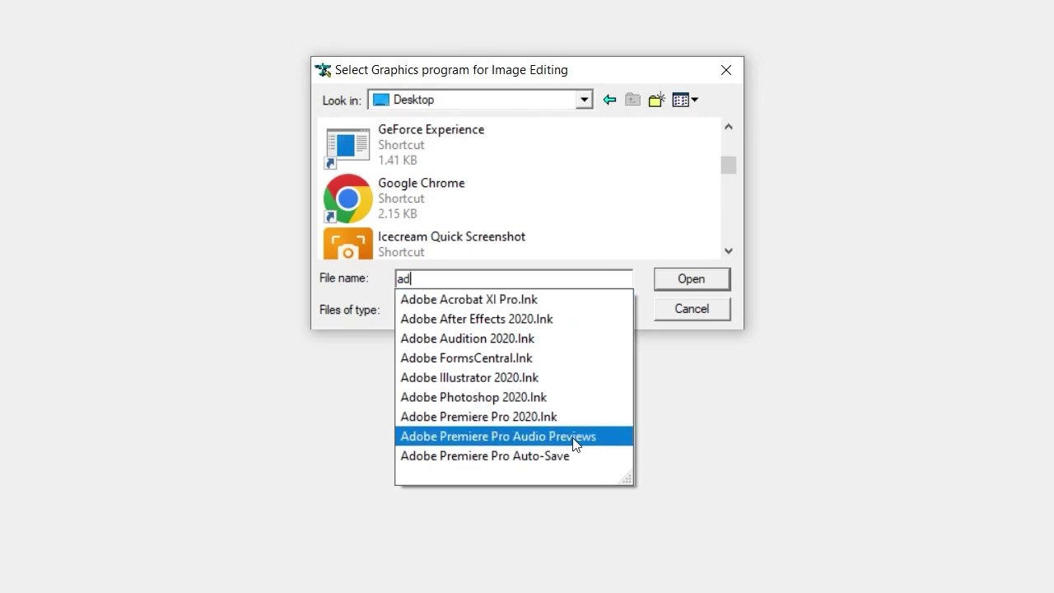
{"action": "left_click", "coordinate": [527, 397]}
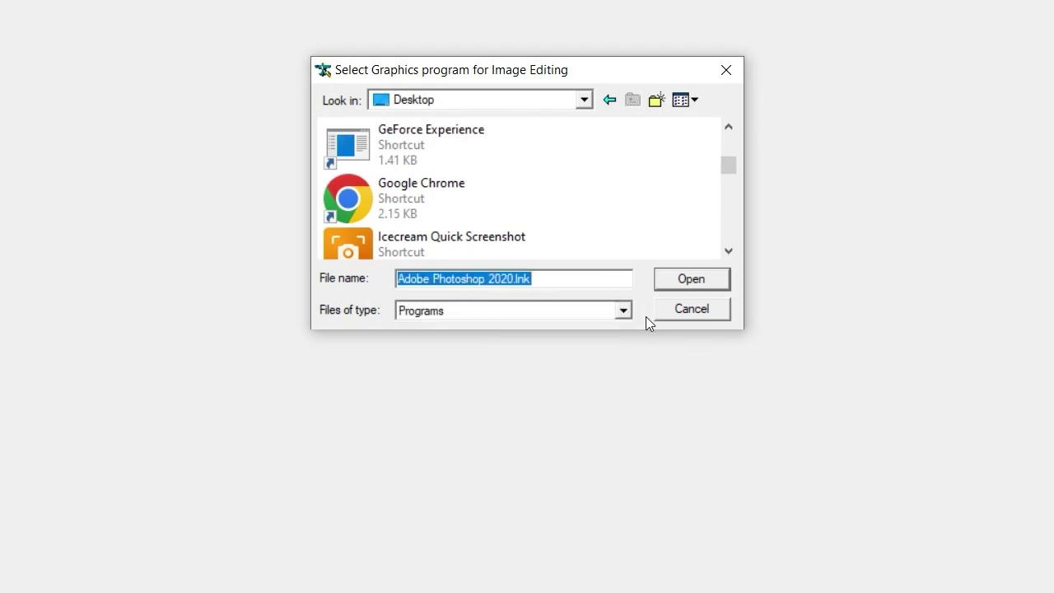
{"action": "left_click", "coordinate": [696, 281]}
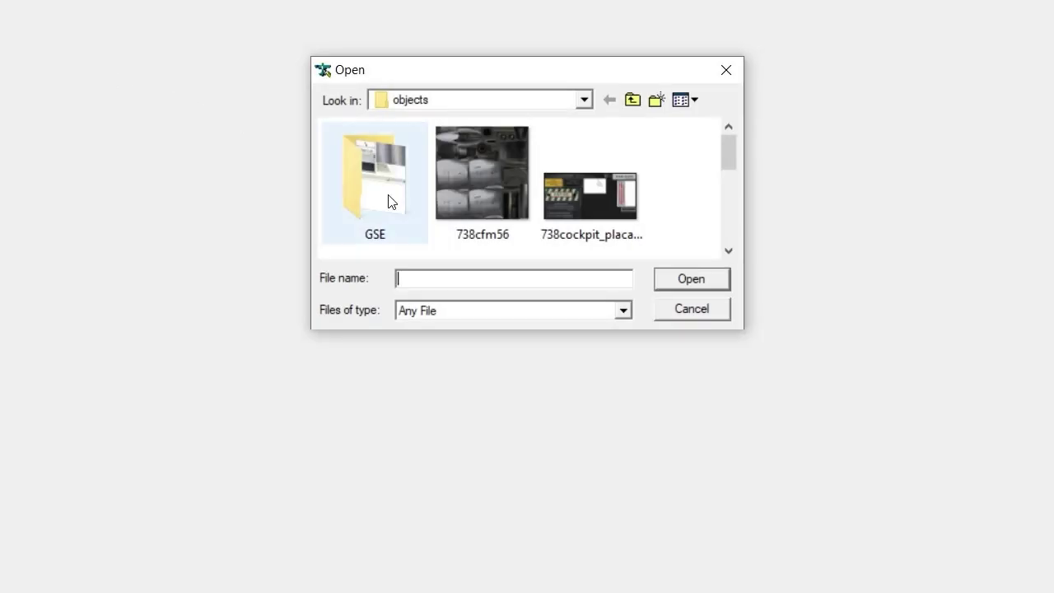
- Go up from the bbj folder to liveries and enter the bbj 2 livery folder
{"action": "scroll", "coordinate": [390, 204], "scroll_direction": "down", "scroll_amount": 3}
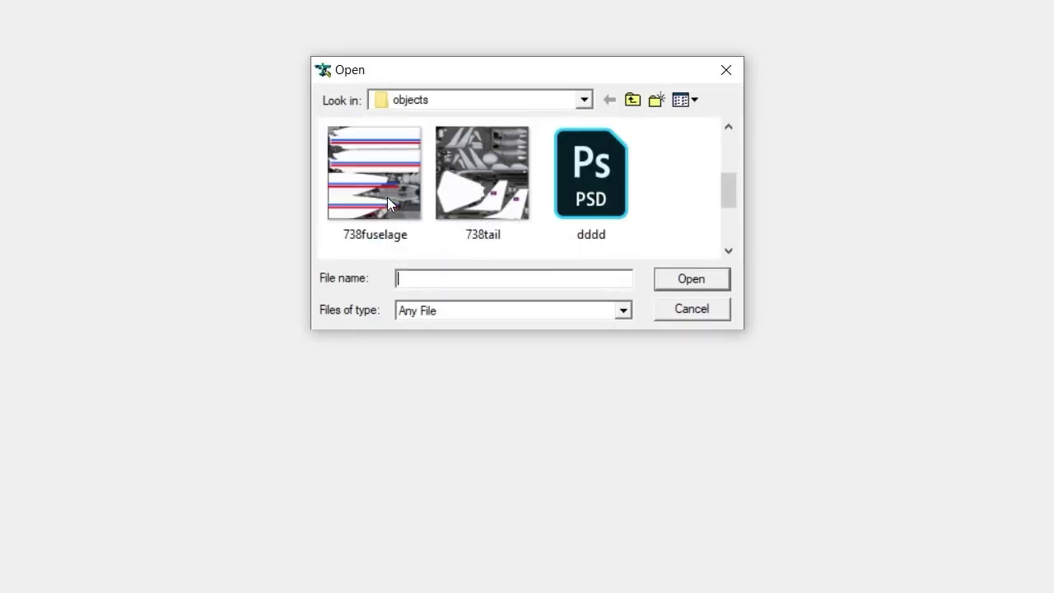
{"action": "scroll", "coordinate": [390, 204], "scroll_direction": "up", "scroll_amount": 3}
{"action": "left_click", "coordinate": [632, 99]}
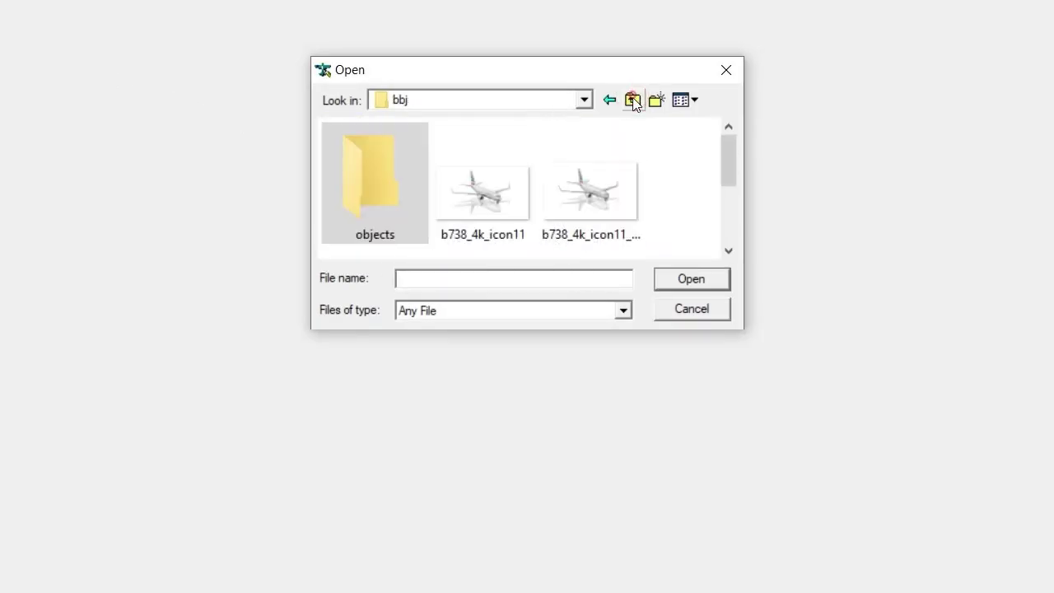
{"action": "left_click", "coordinate": [632, 100]}
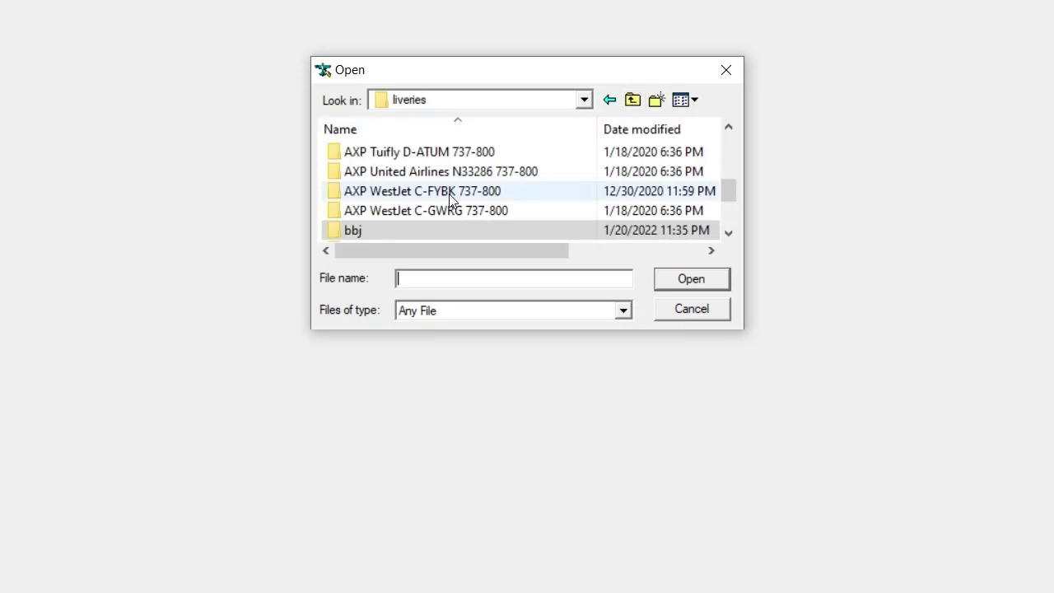
{"action": "scroll", "coordinate": [445, 206], "scroll_direction": "down", "scroll_amount": 1}
{"action": "double_click", "coordinate": [427, 194]}
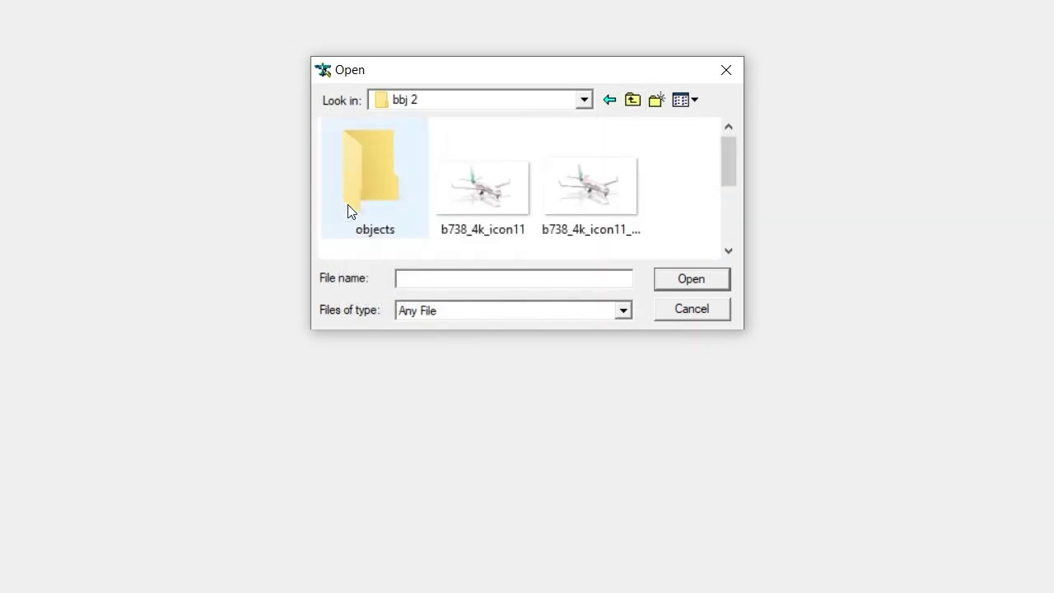
- Open the 738fuselage texture from the bbj 2 objects folder
{"action": "left_click", "coordinate": [348, 206]}
{"action": "double_click", "coordinate": [347, 204]}
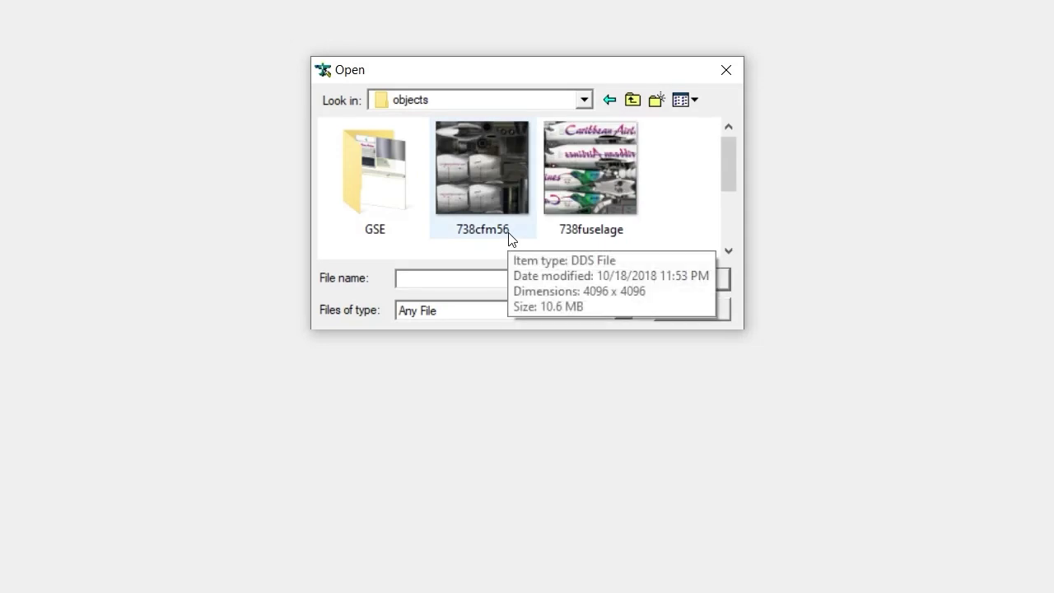
{"action": "scroll", "coordinate": [507, 237], "scroll_direction": "down", "scroll_amount": 2}
{"action": "scroll", "coordinate": [508, 238], "scroll_direction": "down", "scroll_amount": 2}
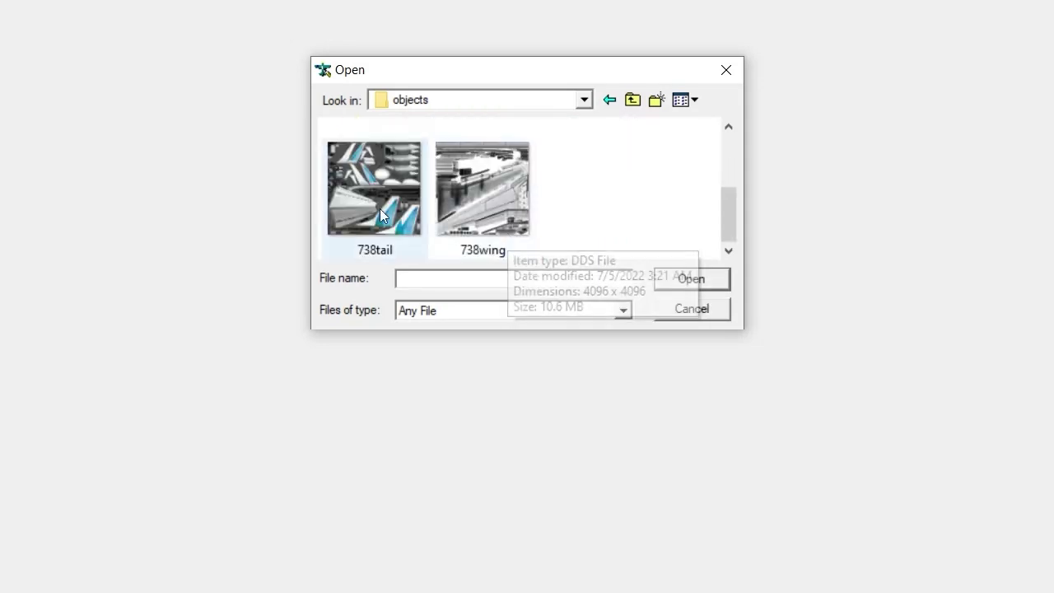
{"action": "mouse_move", "coordinate": [482, 189]}
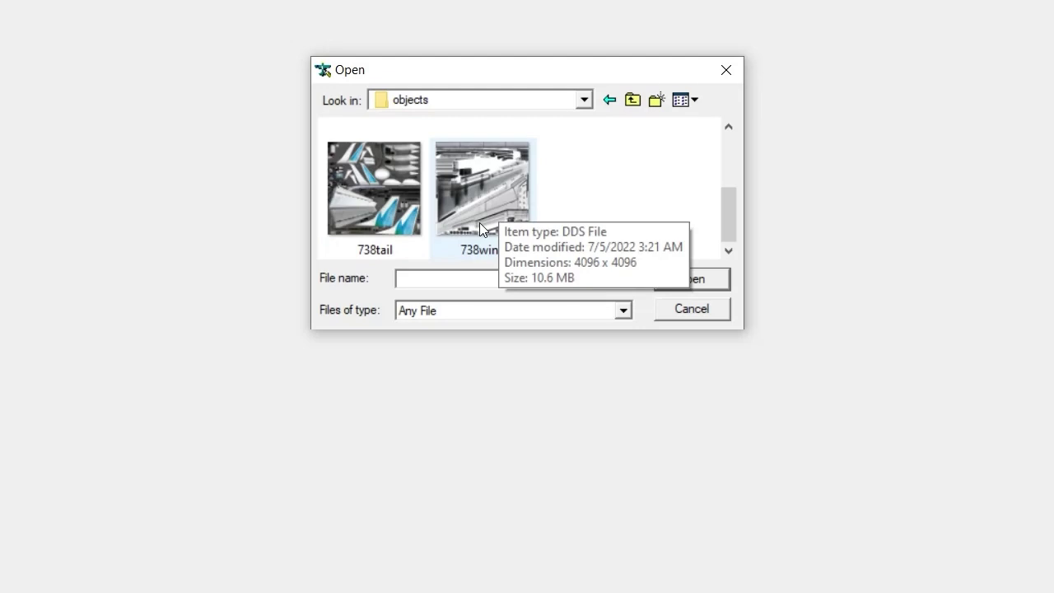
{"action": "scroll", "coordinate": [479, 222], "scroll_direction": "up", "scroll_amount": 3}
{"action": "left_click", "coordinate": [576, 193]}
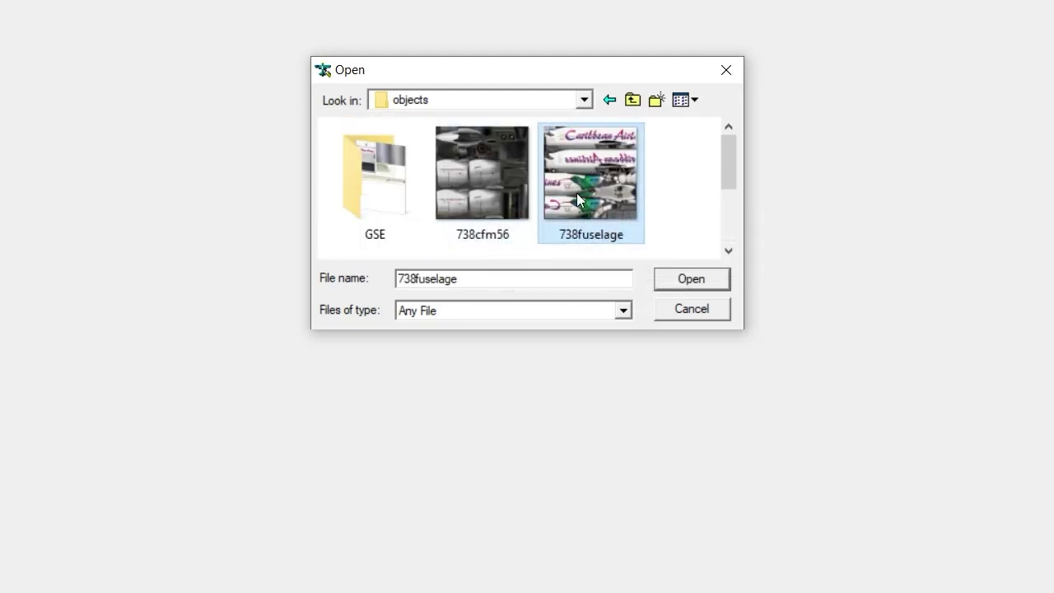
{"action": "left_click", "coordinate": [684, 284]}
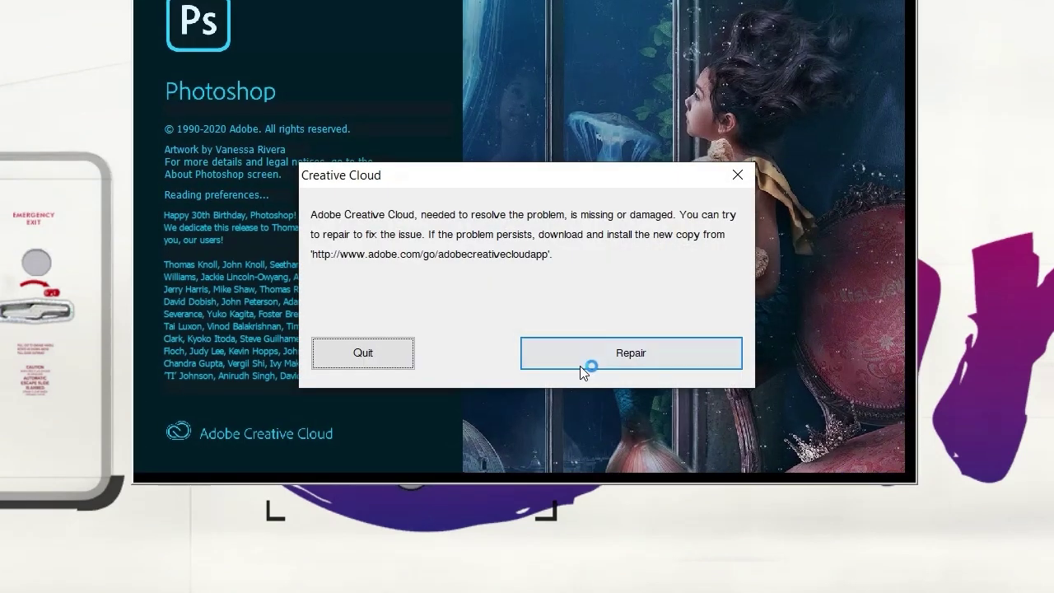
- Attempt the Creative Cloud repair, then quit the failure message so Photoshop continues
{"action": "left_click", "coordinate": [580, 365]}
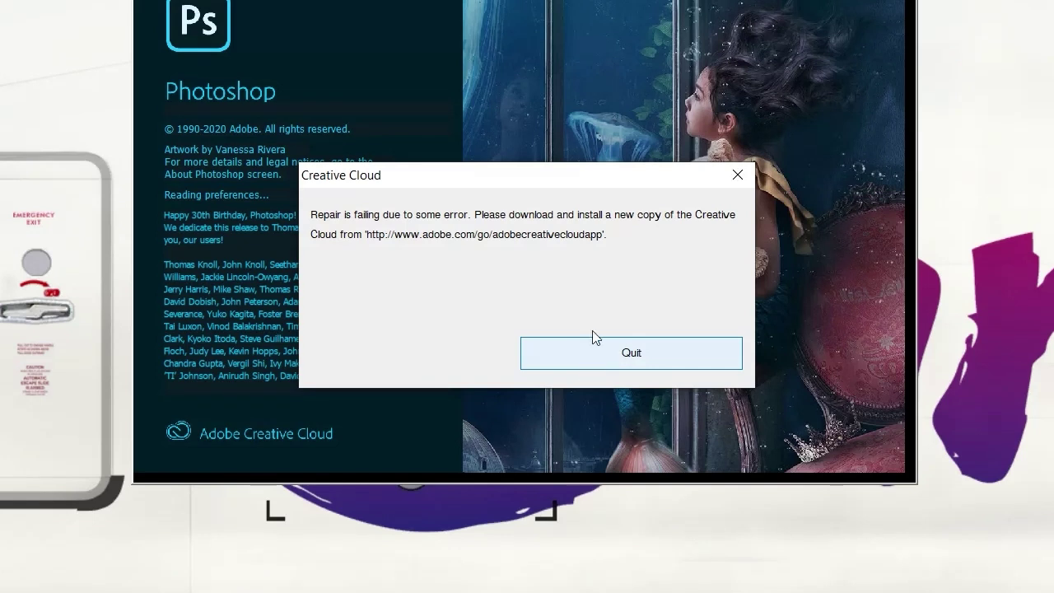
{"action": "left_click", "coordinate": [586, 363]}
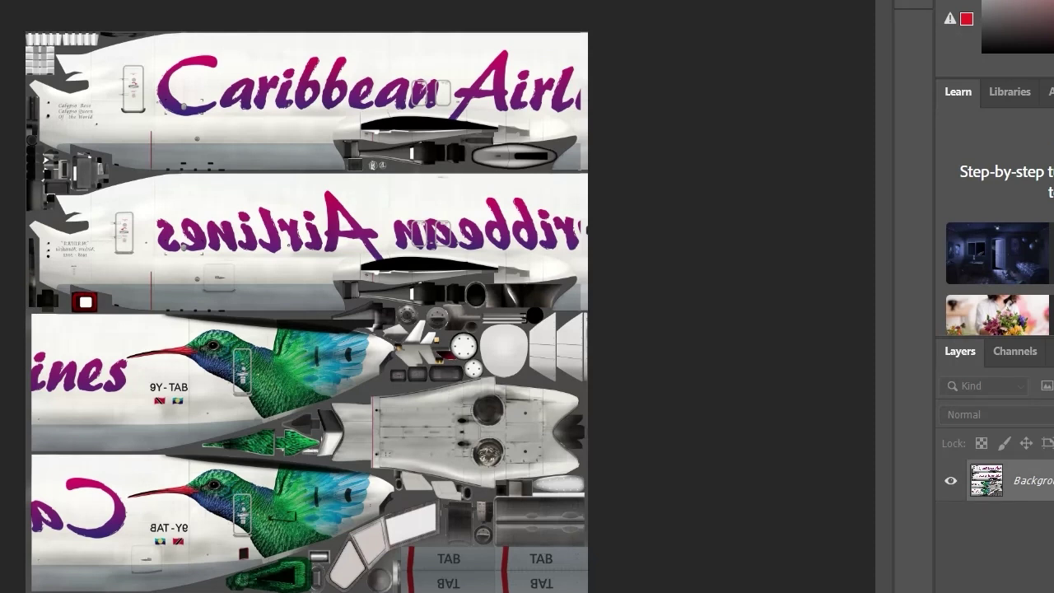
- Add a new layer named Layer 1 and zoom into the upper fuselage
{"action": "key", "text": "ctrl+shift+n"}
{"action": "key", "text": "Return"}
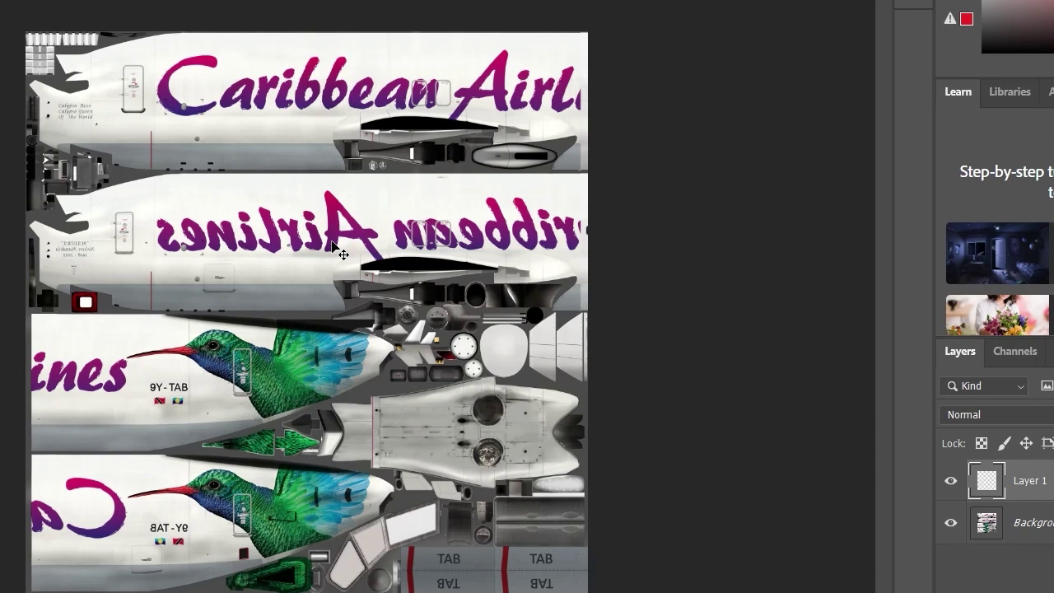
{"action": "scroll", "coordinate": [333, 247], "scroll_direction": "up", "scroll_amount": 2}
{"action": "scroll", "coordinate": [333, 246], "scroll_direction": "up", "scroll_amount": 2}
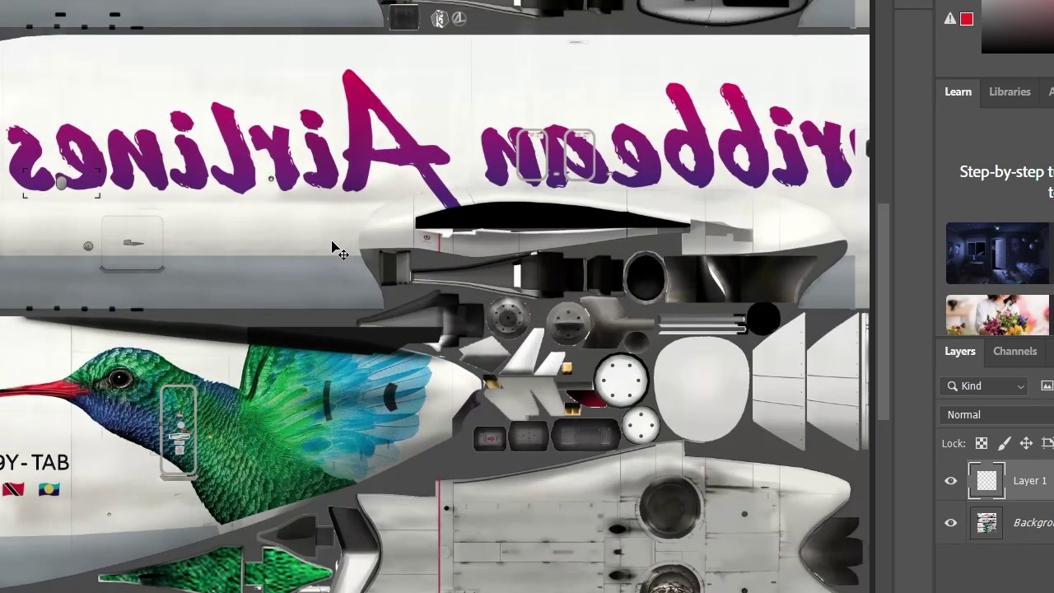
{"action": "scroll", "coordinate": [339, 251], "scroll_direction": "up", "scroll_amount": 2}
{"action": "scroll", "coordinate": [336, 242], "scroll_direction": "up", "scroll_amount": 3}
{"action": "scroll", "coordinate": [336, 242], "scroll_direction": "up", "scroll_amount": 5}
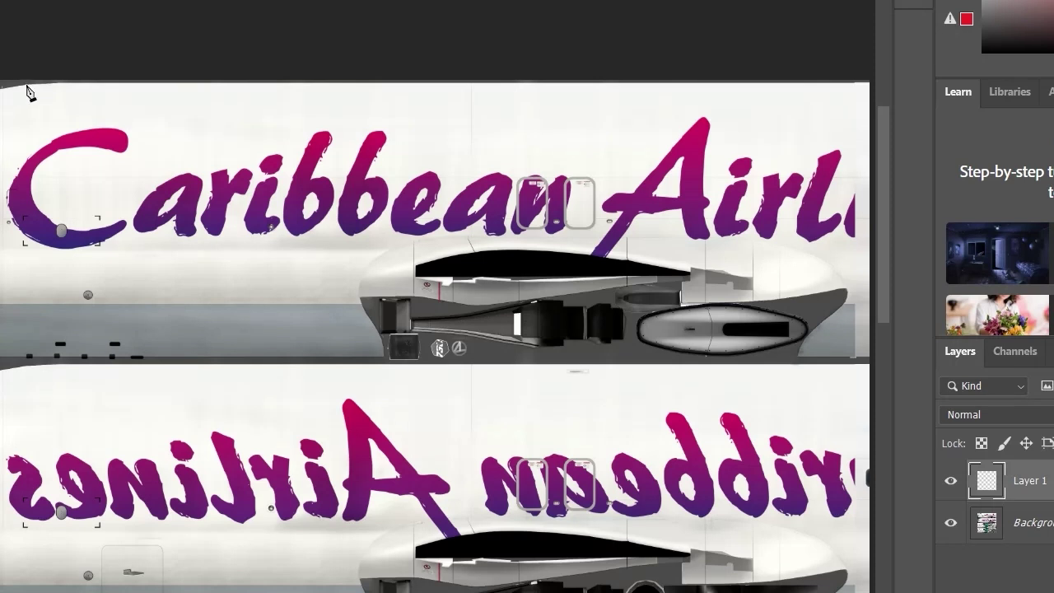
- Sketch a trial pen path at the fuselage's top-left, then discard it
{"action": "left_click_drag", "start_coordinate": [27, 85], "coordinate": [146, 71]}
{"action": "left_click", "coordinate": [27, 86], "text": "alt"}
{"action": "left_click", "coordinate": [55, 84]}
{"action": "scroll", "coordinate": [435, 336], "scroll_direction": "right", "scroll_amount": 2}
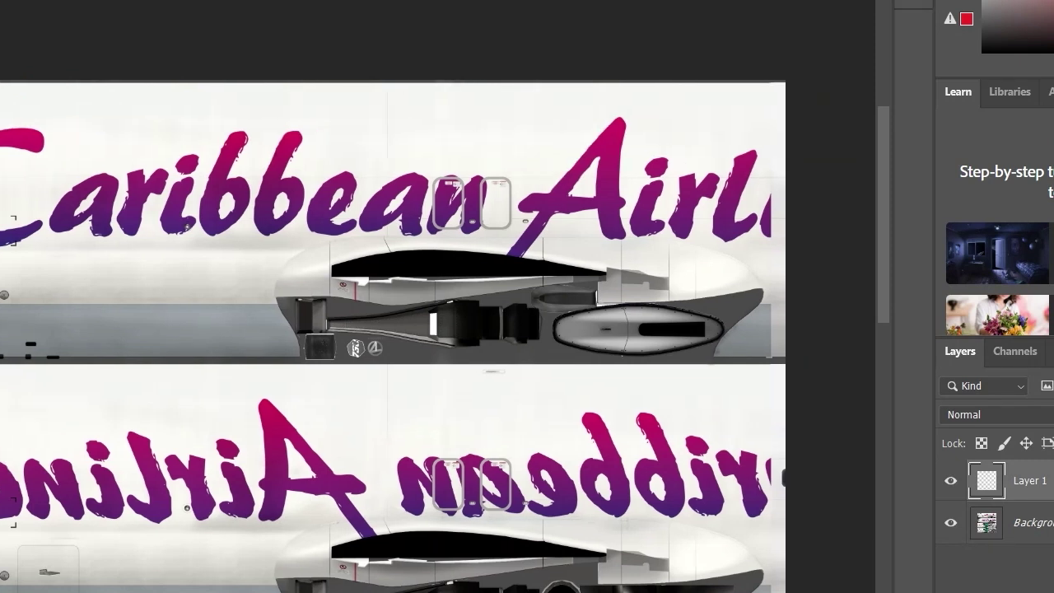
{"action": "scroll", "coordinate": [435, 336], "scroll_direction": "right", "scroll_amount": 2}
{"action": "scroll", "coordinate": [354, 336], "scroll_direction": "left", "scroll_amount": 3}
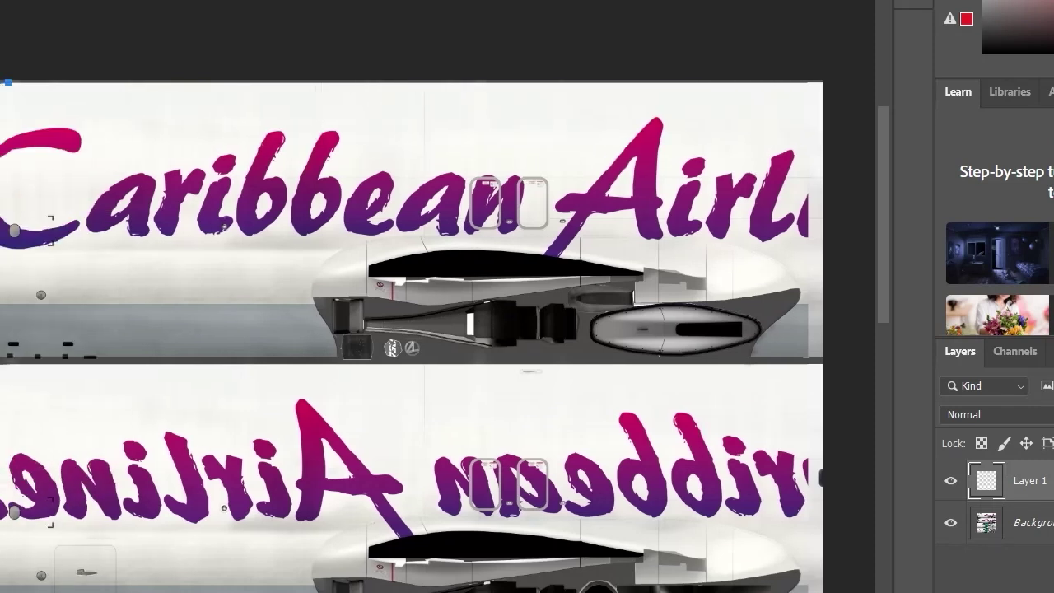
{"action": "scroll", "coordinate": [436, 336], "scroll_direction": "left", "scroll_amount": 1}
{"action": "scroll", "coordinate": [436, 336], "scroll_direction": "left", "scroll_amount": 2}
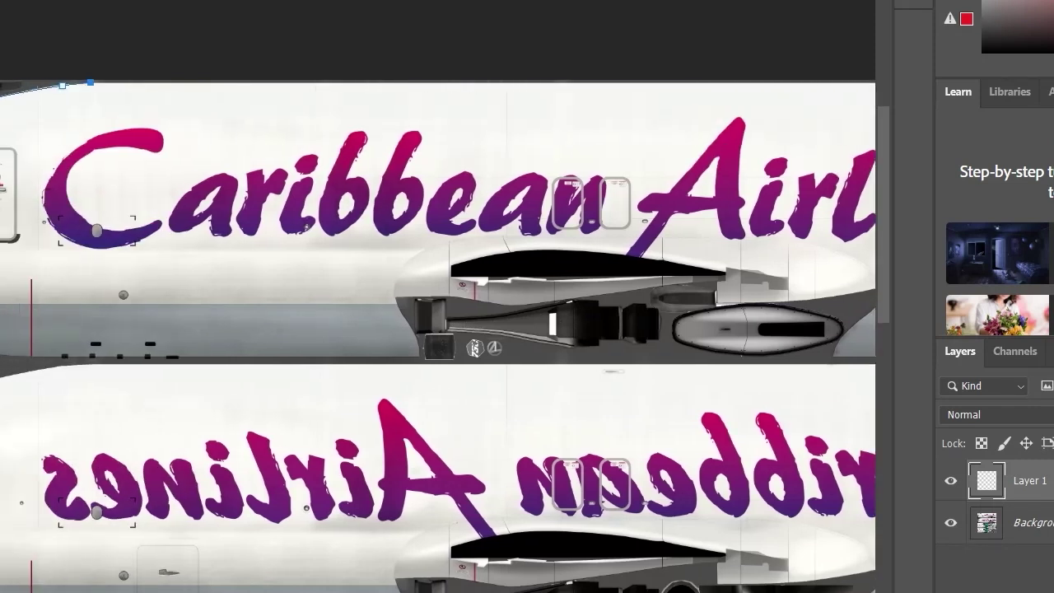
{"action": "scroll", "coordinate": [437, 336], "scroll_direction": "right", "scroll_amount": 1}
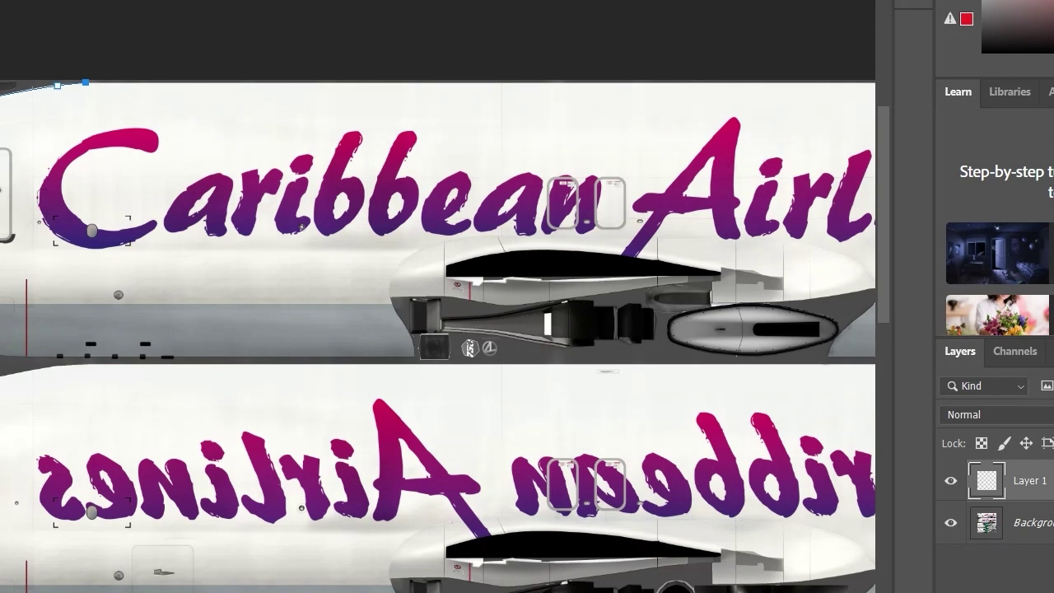
{"action": "scroll", "coordinate": [436, 329], "scroll_direction": "right", "scroll_amount": 2}
{"action": "scroll", "coordinate": [437, 329], "scroll_direction": "right", "scroll_amount": 2}
{"action": "scroll", "coordinate": [436, 329], "scroll_direction": "left", "scroll_amount": 5}
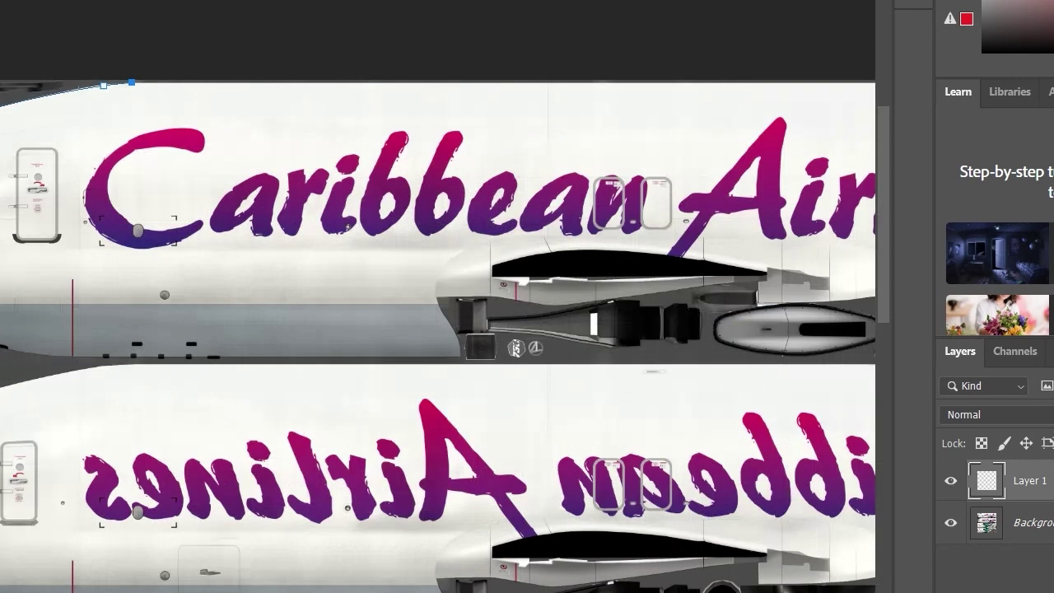
{"action": "scroll", "coordinate": [552, 503], "scroll_direction": "left", "scroll_amount": 3}
{"action": "key", "text": "Escape"}
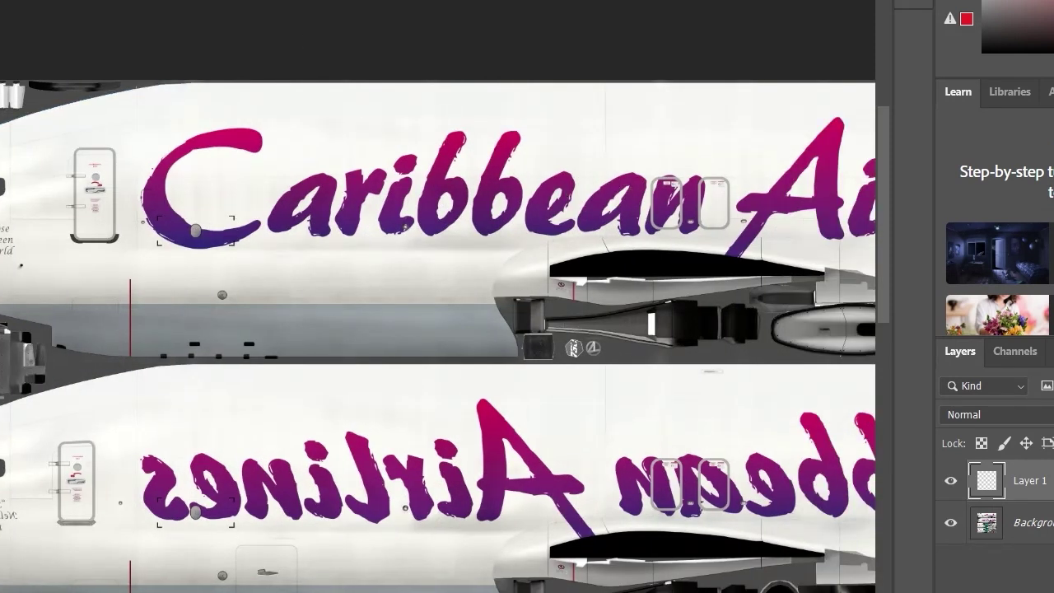
- Start a pen path beside the C of Caribbean, curving around it and along the lettering top
{"action": "left_click", "coordinate": [248, 248]}
{"action": "left_click_drag", "start_coordinate": [159, 262], "coordinate": [138, 248]}
{"action": "left_click_drag", "start_coordinate": [159, 117], "coordinate": [209, 96]}
{"action": "left_click_drag", "start_coordinate": [300, 109], "coordinate": [348, 110]}
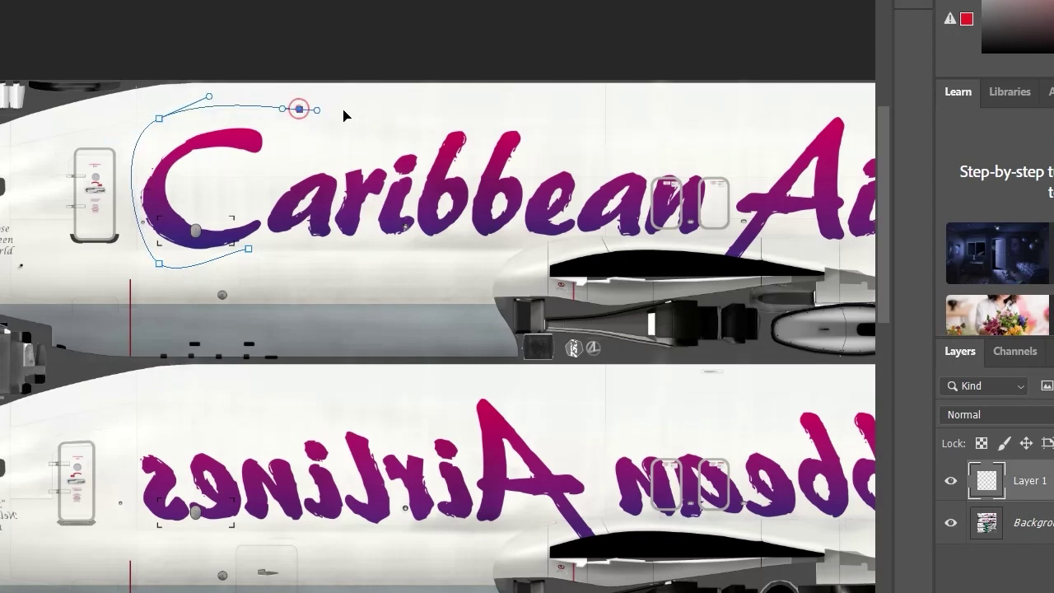
{"action": "left_click", "coordinate": [445, 114]}
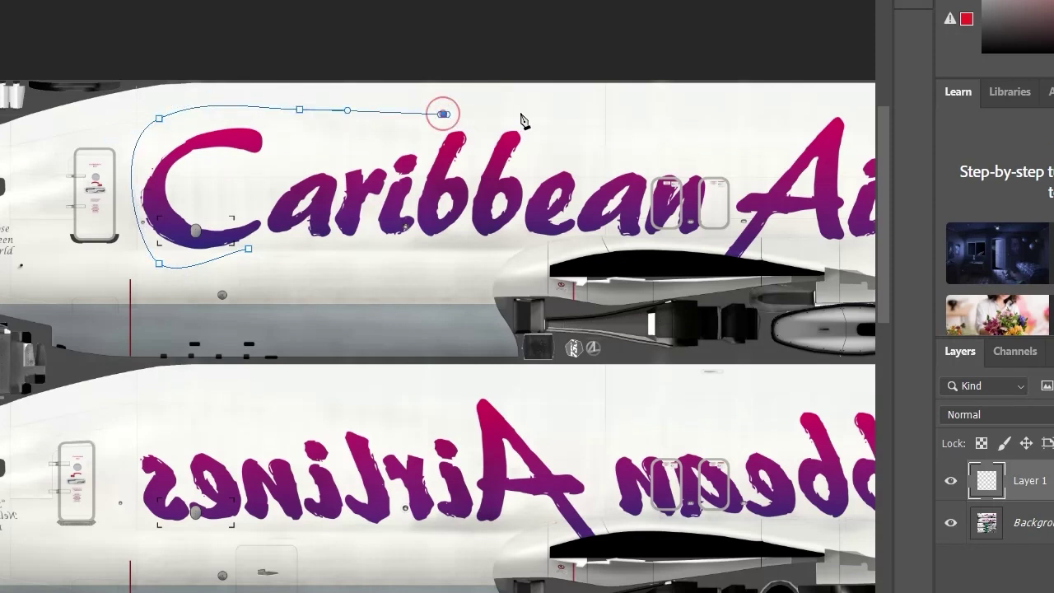
{"action": "left_click", "coordinate": [541, 112]}
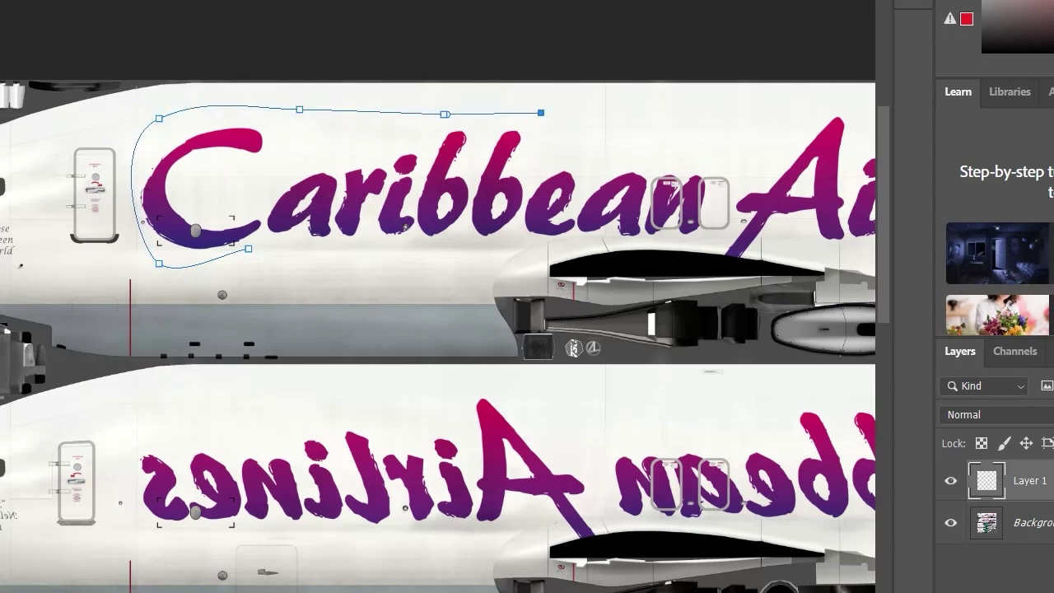
{"action": "scroll", "coordinate": [438, 336], "scroll_direction": "right", "scroll_amount": 2}
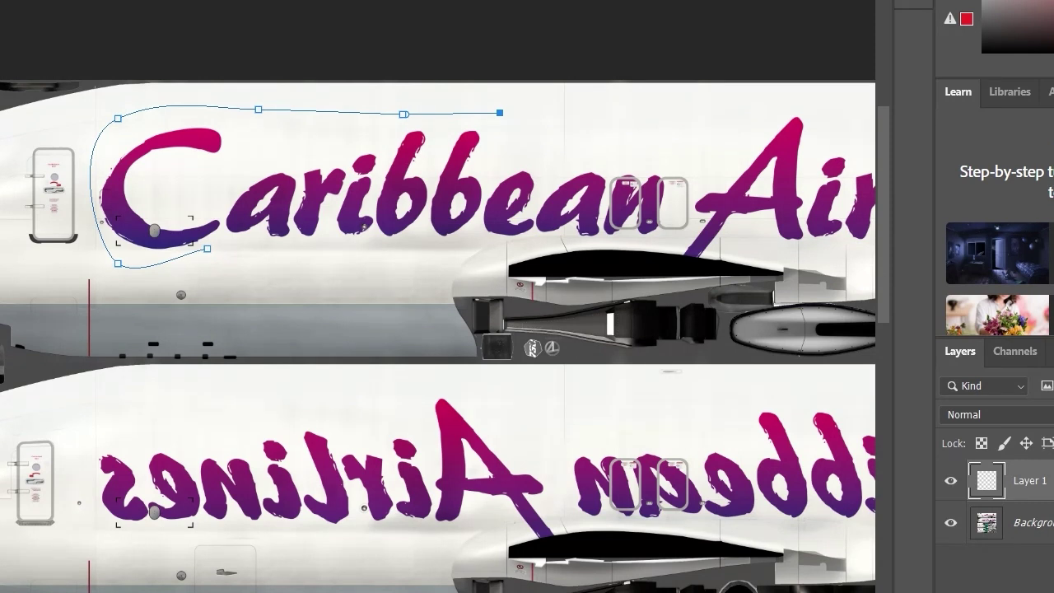
{"action": "scroll", "coordinate": [411, 146], "scroll_direction": "right", "scroll_amount": 8}
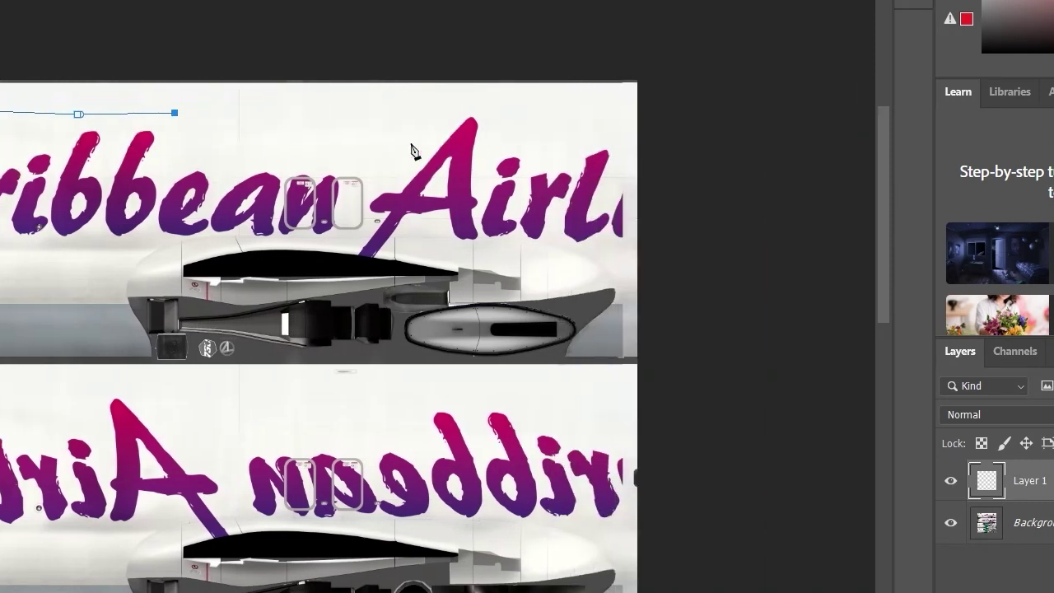
- Continue the path across the fuselage top and down its right end
{"action": "left_click", "coordinate": [406, 113]}
{"action": "left_click", "coordinate": [437, 108]}
{"action": "left_click", "coordinate": [494, 105]}
{"action": "left_click", "coordinate": [547, 105]}
{"action": "left_click", "coordinate": [574, 105]}
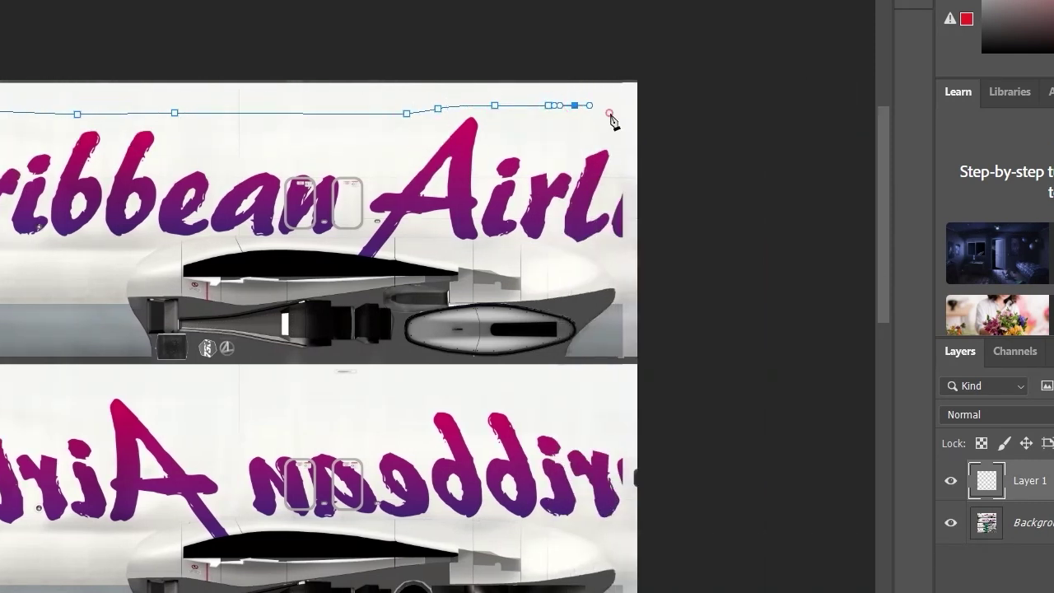
{"action": "left_click", "coordinate": [610, 113]}
{"action": "left_click", "coordinate": [629, 129]}
{"action": "left_click", "coordinate": [629, 188]}
{"action": "left_click", "coordinate": [629, 198]}
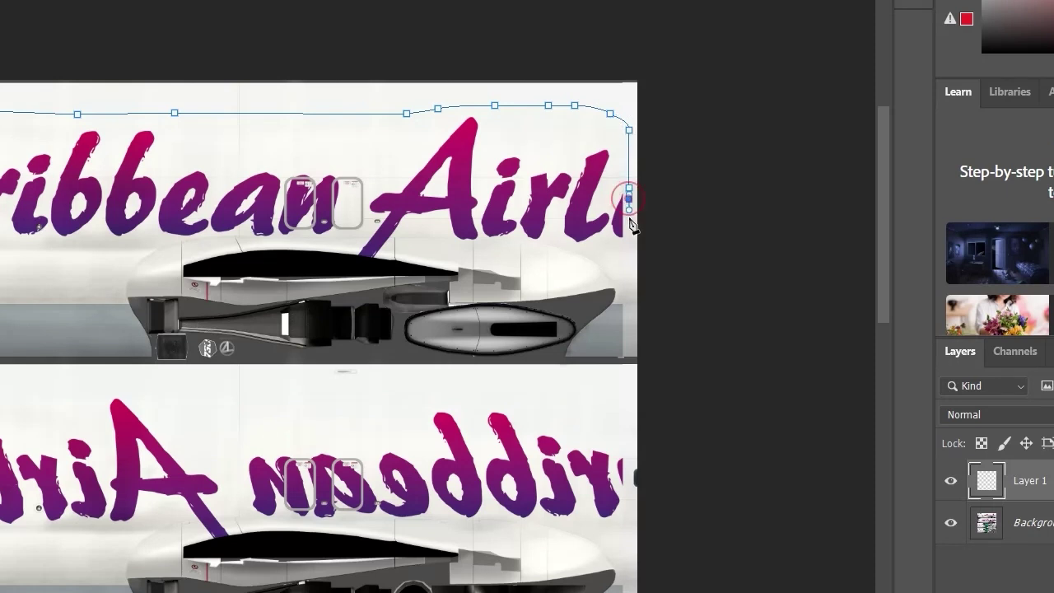
{"action": "left_click_drag", "start_coordinate": [628, 221], "coordinate": [627, 232]}
- Trace the path back left under the lettering and over the engine top
{"action": "left_click", "coordinate": [624, 240]}
{"action": "left_click", "coordinate": [575, 253]}
{"action": "left_click", "coordinate": [527, 253]}
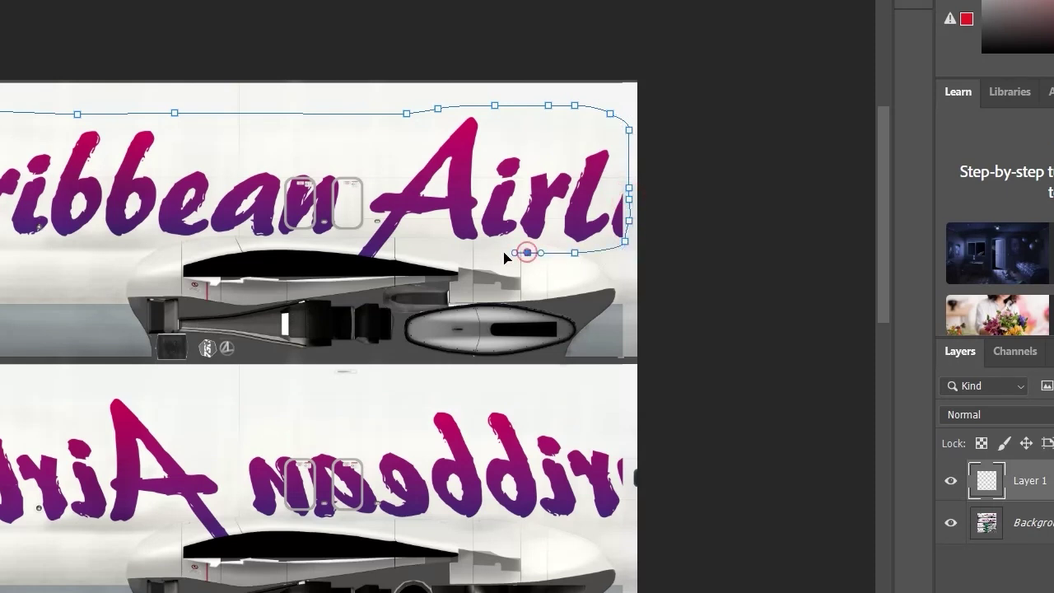
{"action": "left_click", "coordinate": [502, 252]}
{"action": "left_click", "coordinate": [454, 253]}
{"action": "left_click", "coordinate": [387, 252]}
{"action": "left_click", "coordinate": [380, 257]}
{"action": "left_click", "coordinate": [356, 253]}
{"action": "scroll", "coordinate": [467, 296], "scroll_direction": "left", "scroll_amount": 5}
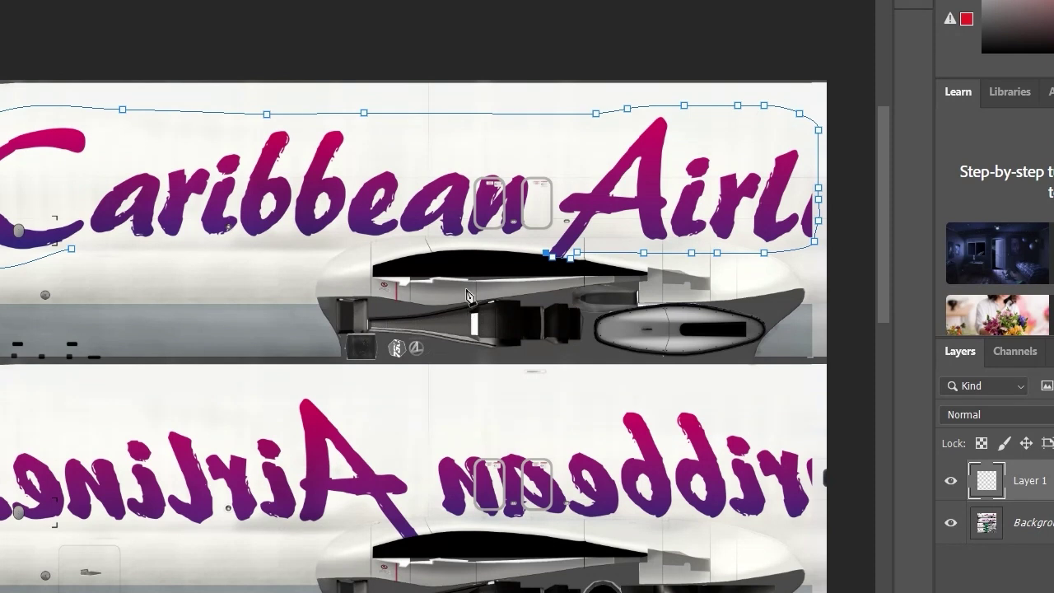
{"action": "left_click_drag", "start_coordinate": [374, 260], "coordinate": [366, 274]}
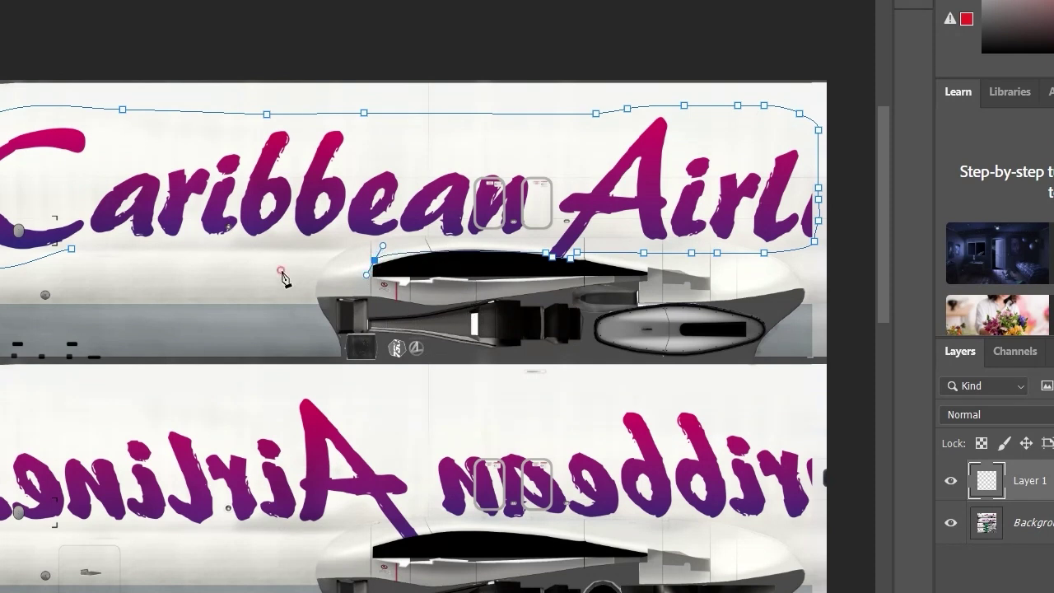
{"action": "mouse_move", "coordinate": [281, 271]}
{"action": "left_mouse_down"}
{"action": "mouse_move", "coordinate": [94, 282]}
{"action": "mouse_move", "coordinate": [57, 244]}
{"action": "left_mouse_up"}
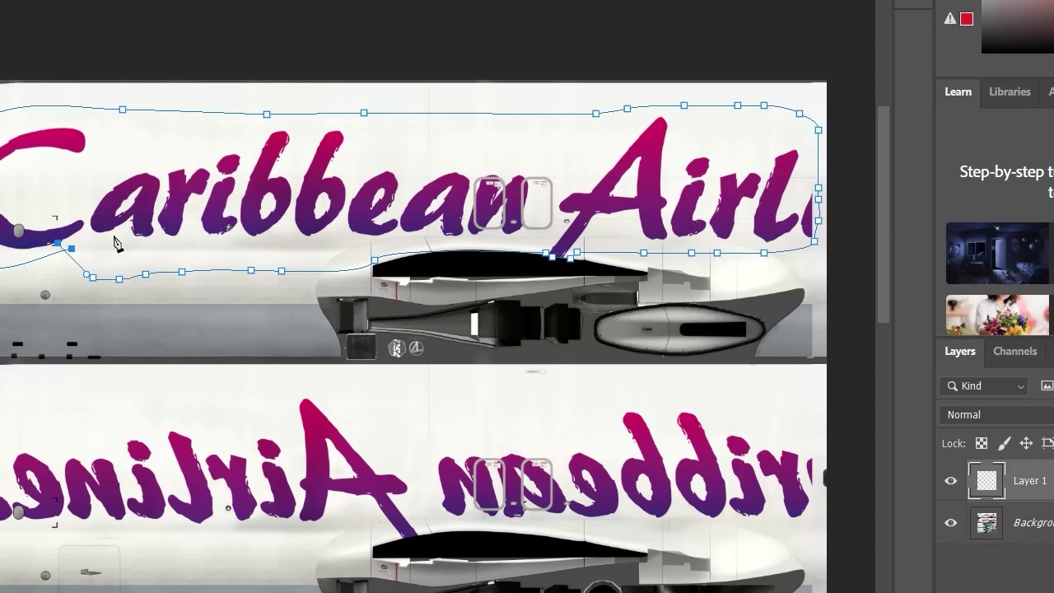
- Convert the outline to a selection, fill it with sampled off-white fuselage colour, then deselect
{"action": "key", "text": "ctrl+Return"}
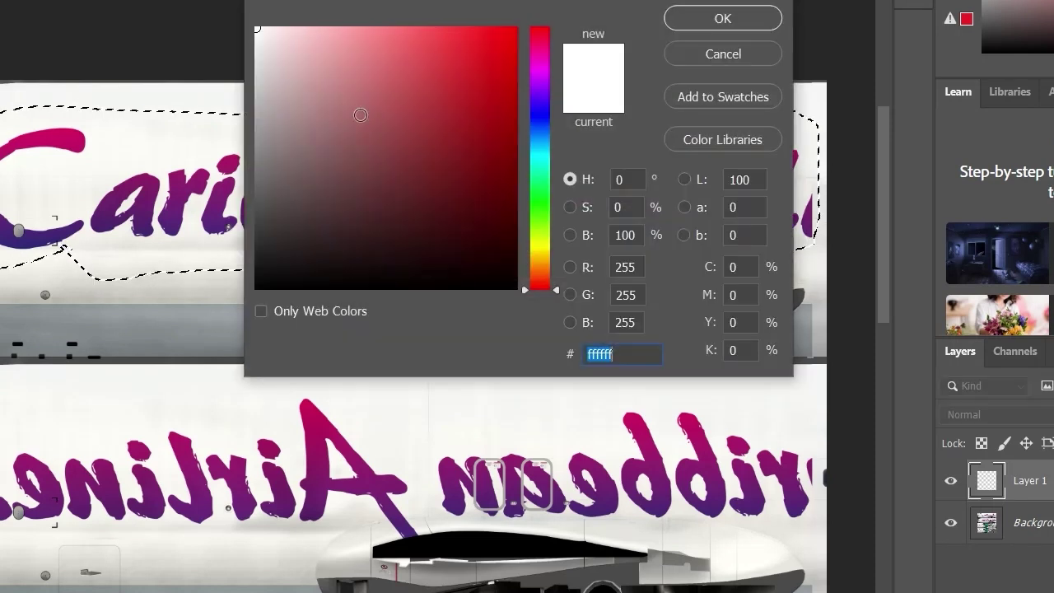
{"action": "left_click", "coordinate": [128, 134]}
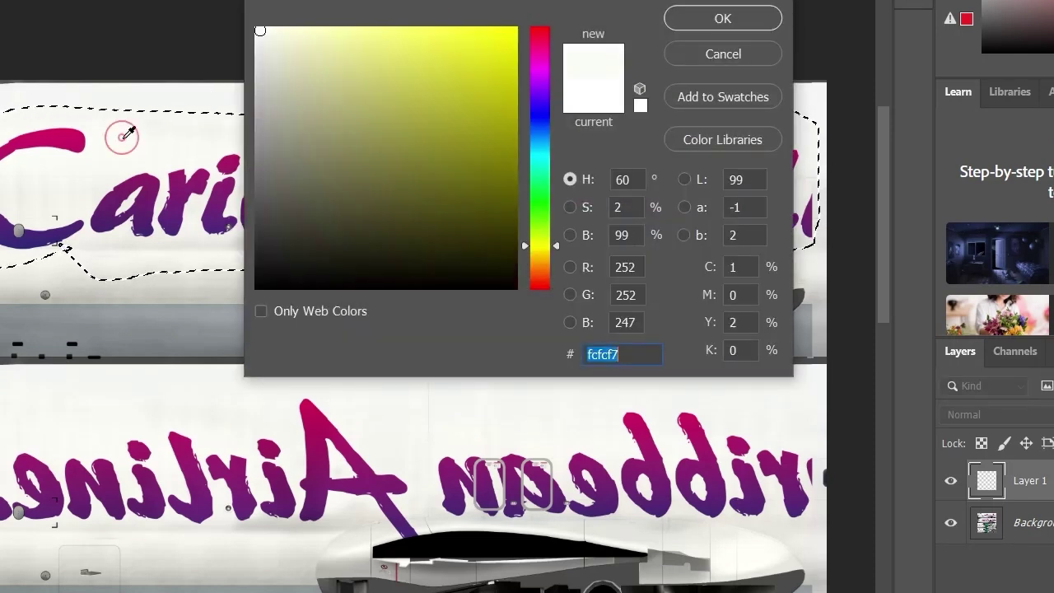
{"action": "left_click", "coordinate": [713, 18]}
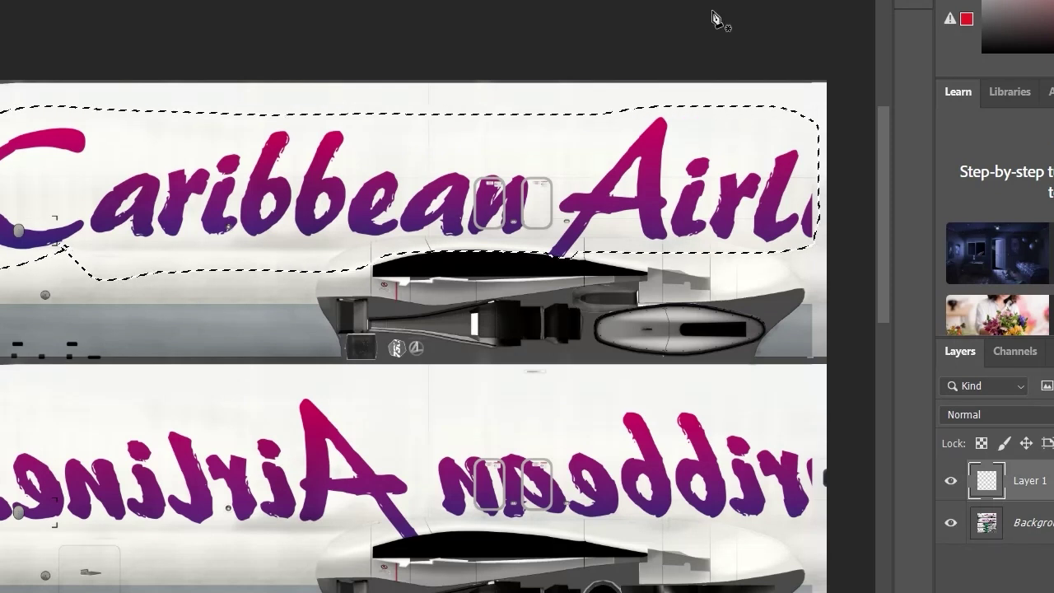
{"action": "key", "text": "alt+BackSpace"}
{"action": "key", "text": "ctrl+BackSpace"}
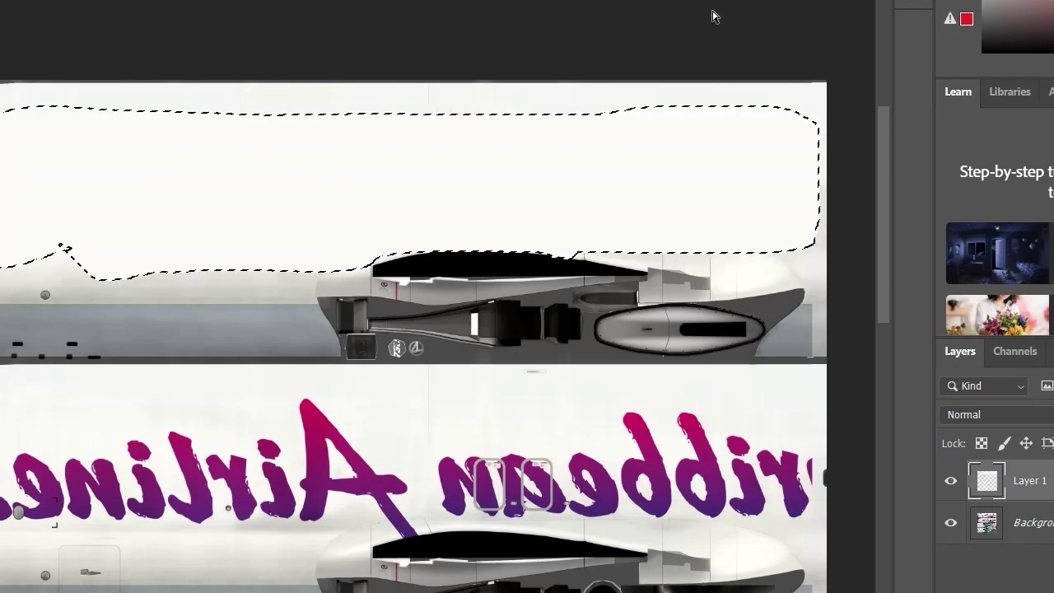
{"action": "key", "text": "ctrl+d"}
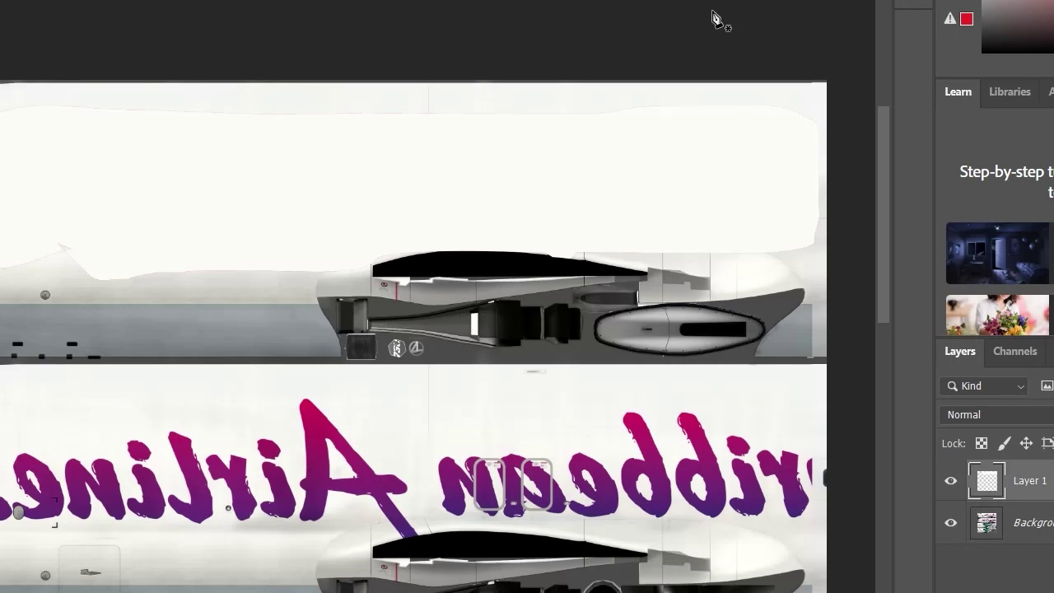
- Undo the fill and step back through the old outline, removing its points
{"action": "key", "text": "ctrl+Return"}
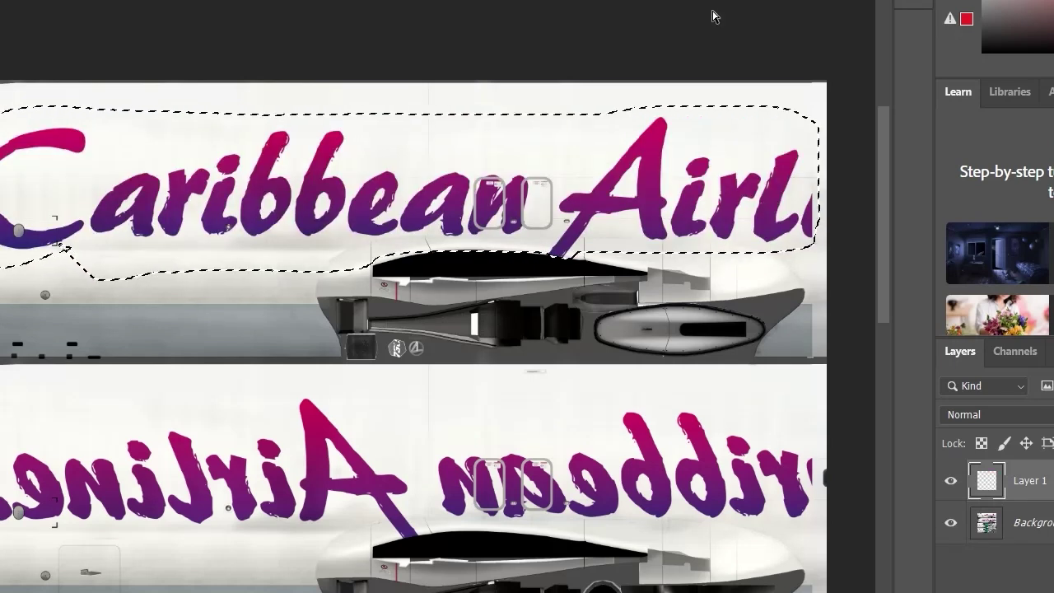
{"action": "key", "text": "ctrl+z"}
{"action": "key", "text": "ctrl+z"}
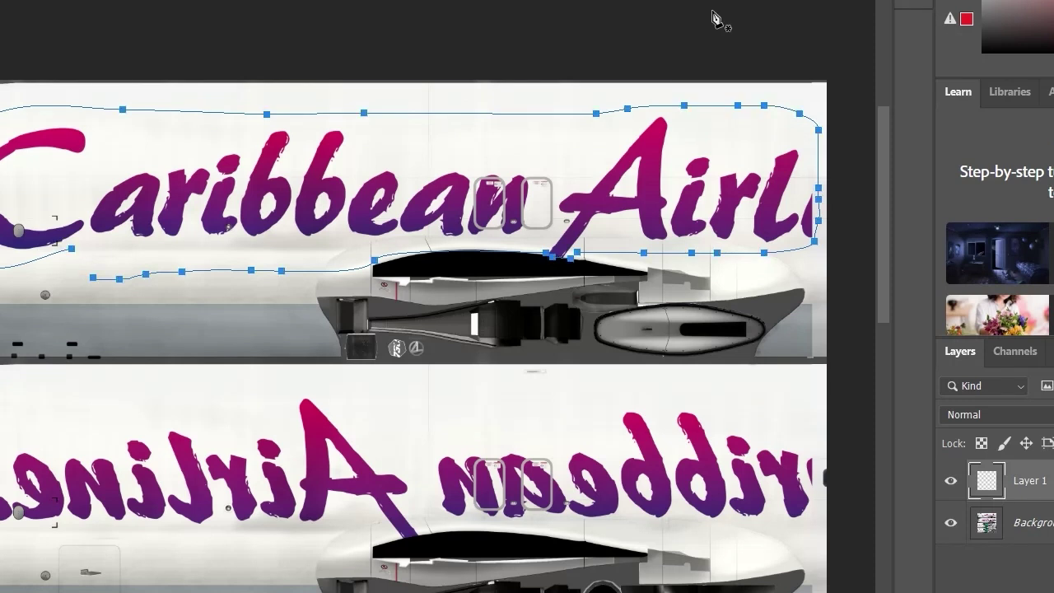
{"action": "key", "text": "ctrl+z"}
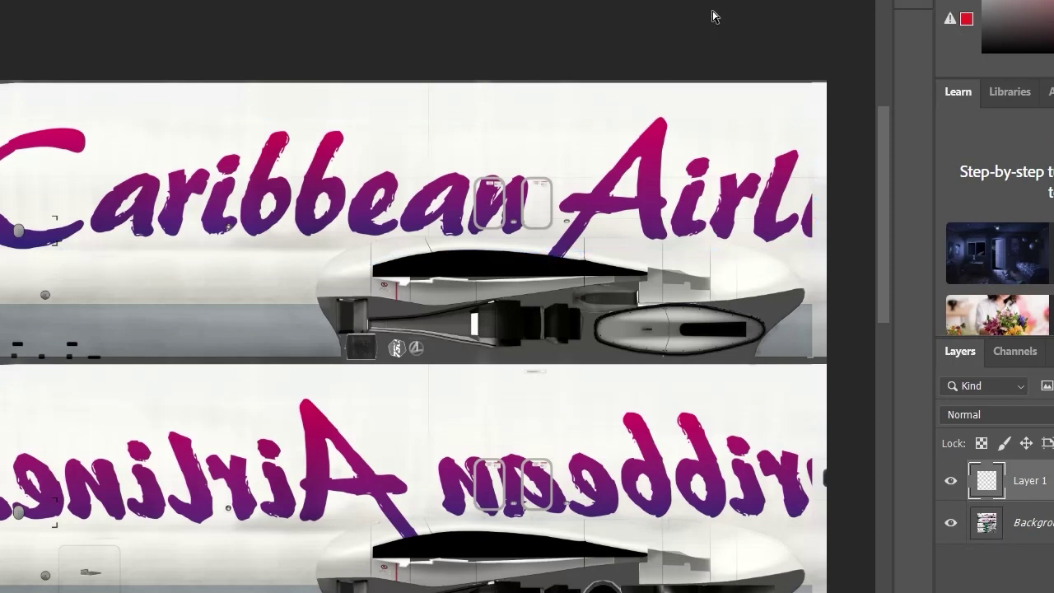
{"action": "key", "text": "ctrl+shift+z"}
{"action": "key", "text": "ctrl+shift+z"}
{"action": "key", "text": "ctrl+z"}
{"action": "key", "text": "ctrl+z"}
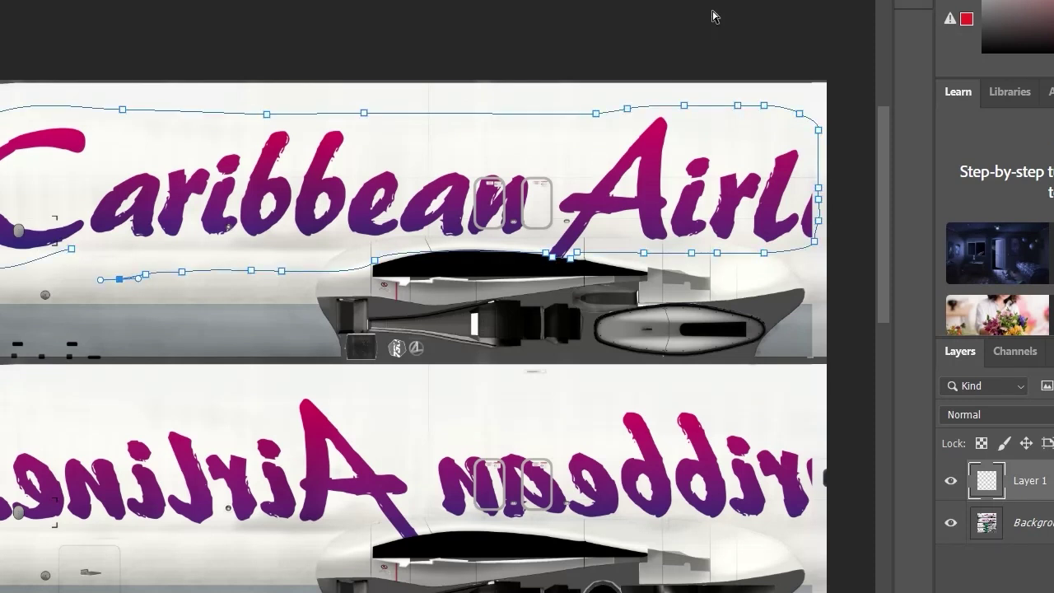
{"action": "key", "text": "ctrl+z"}
{"action": "key", "text": "ctrl+z"}
{"action": "key", "text": "ctrl+z"}
{"action": "key", "text": "ctrl+z"}
{"action": "key", "text": "ctrl+z"}
{"action": "key", "text": "ctrl+z"}
{"action": "key", "text": "ctrl+z"}
{"action": "key", "text": "ctrl+z"}
{"action": "key", "text": "ctrl+z"}
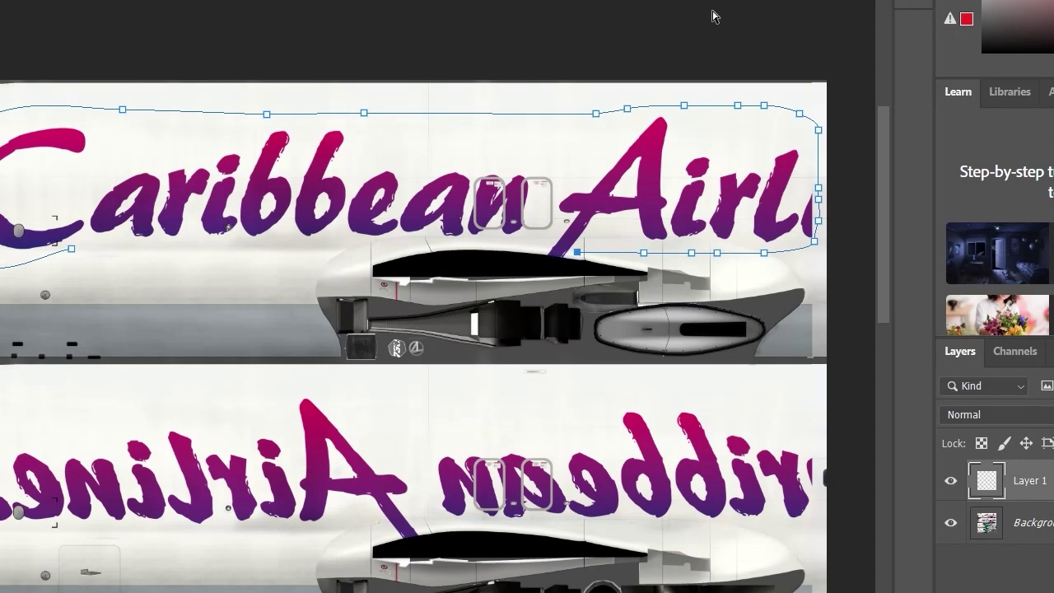
{"action": "key", "text": "ctrl+z"}
{"action": "key", "text": "ctrl+z"}
{"action": "key", "text": "ctrl+z"}
{"action": "key", "text": "ctrl+z"}
{"action": "key", "text": "ctrl+z"}
{"action": "key", "text": "ctrl+z"}
{"action": "key", "text": "ctrl+z"}
{"action": "key", "text": "ctrl+z"}
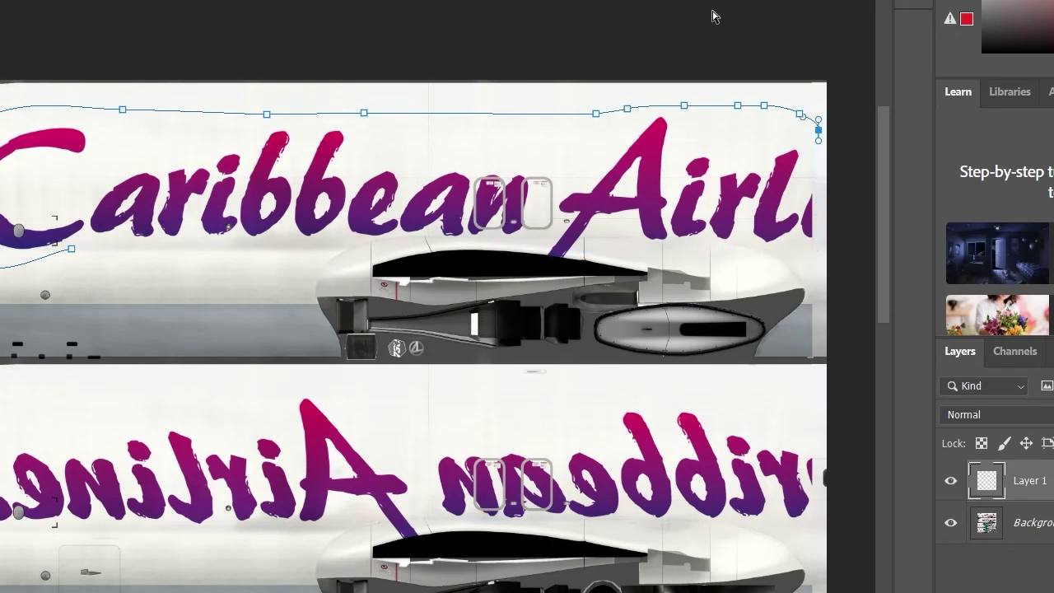
{"action": "key", "text": "ctrl+z"}
{"action": "key", "text": "ctrl+z"}
{"action": "key", "text": "ctrl+z"}
{"action": "key", "text": "ctrl+z"}
{"action": "key", "text": "ctrl+z"}
{"action": "key", "text": "ctrl+z"}
{"action": "key", "text": "ctrl+z"}
{"action": "key", "text": "ctrl+z"}
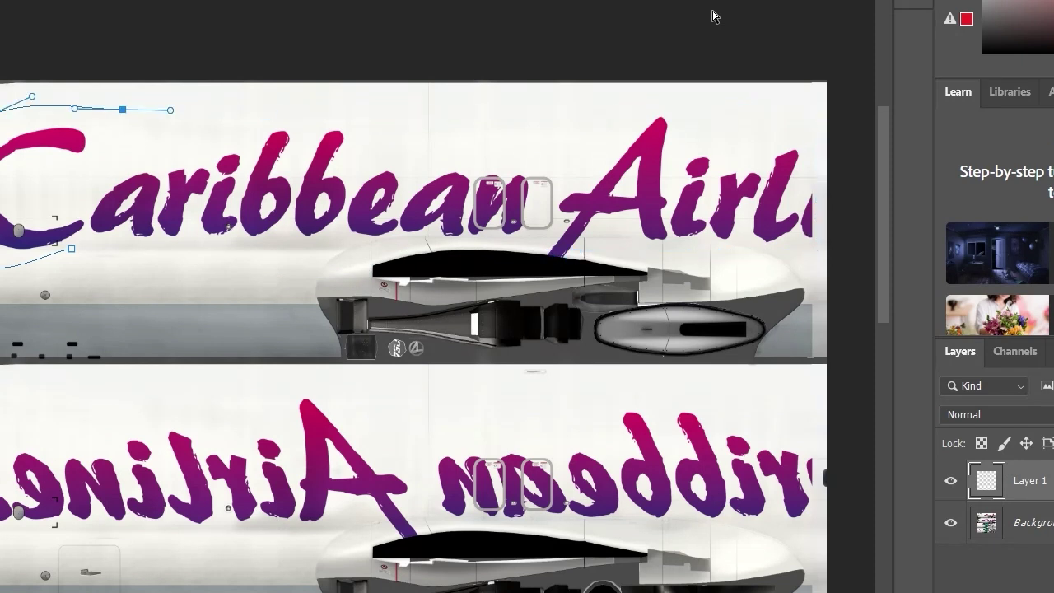
{"action": "key", "text": "ctrl+z"}
{"action": "key", "text": "ctrl+z"}
{"action": "key", "text": "ctrl+z"}
{"action": "key", "text": "ctrl+z"}
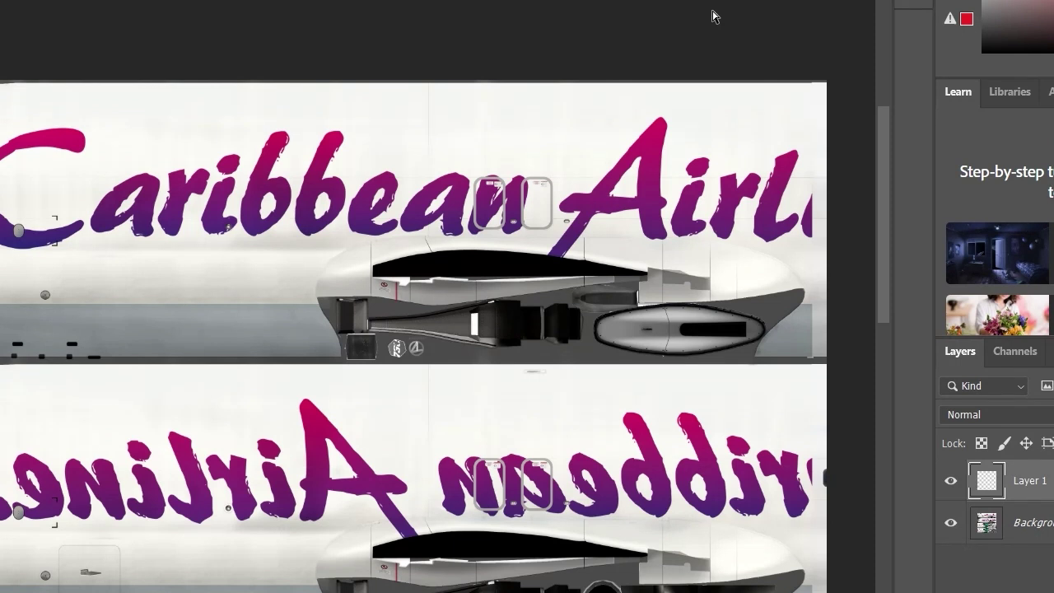
- Start a new outline along the canvas top, right and bottom edges
{"action": "left_click", "coordinate": [37, 83]}
{"action": "left_click", "coordinate": [828, 83]}
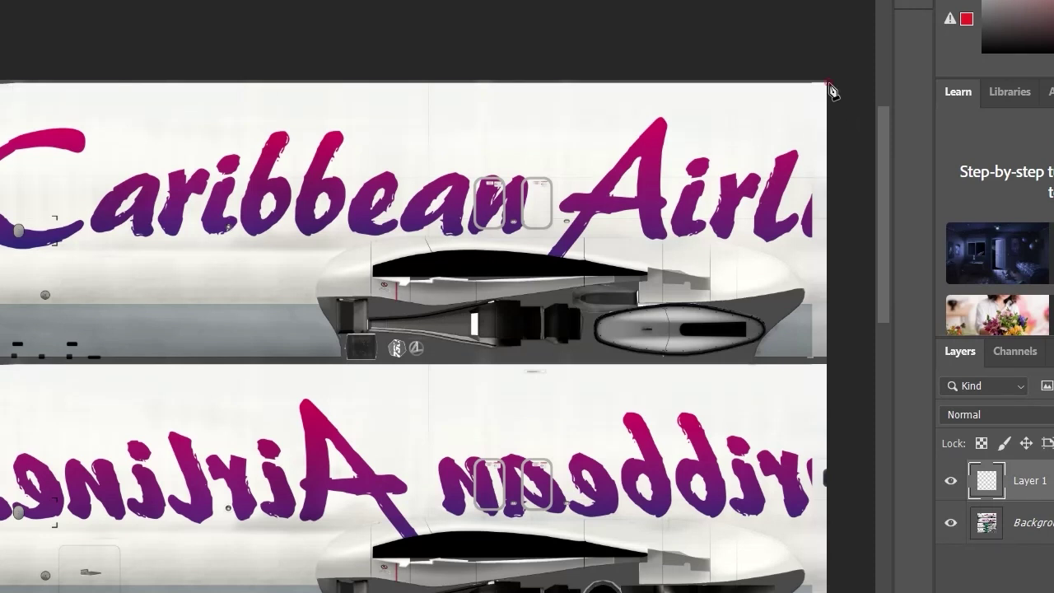
{"action": "left_click", "coordinate": [829, 357]}
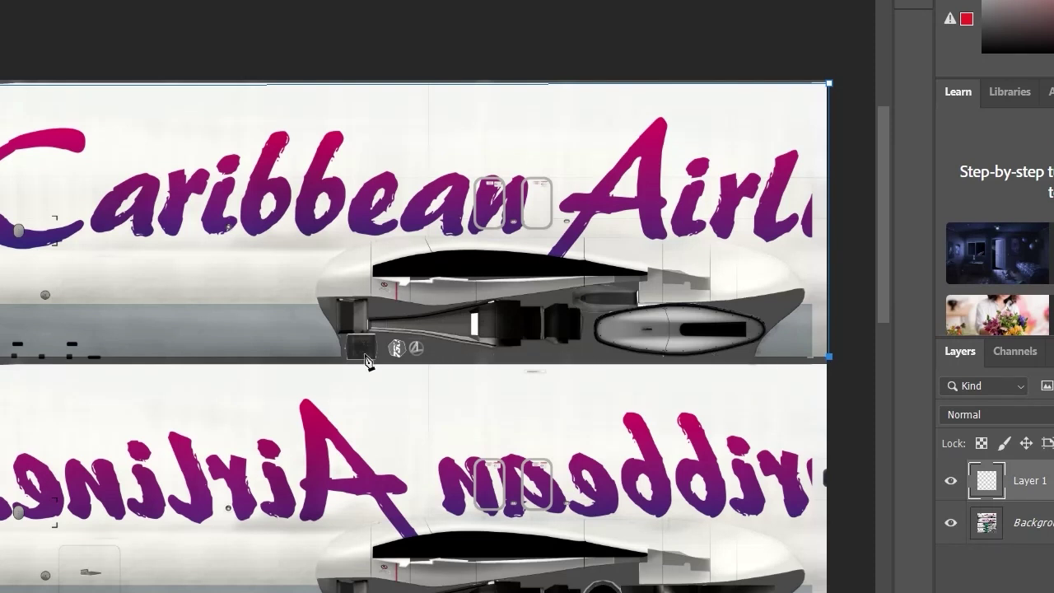
{"action": "left_click", "coordinate": [338, 358]}
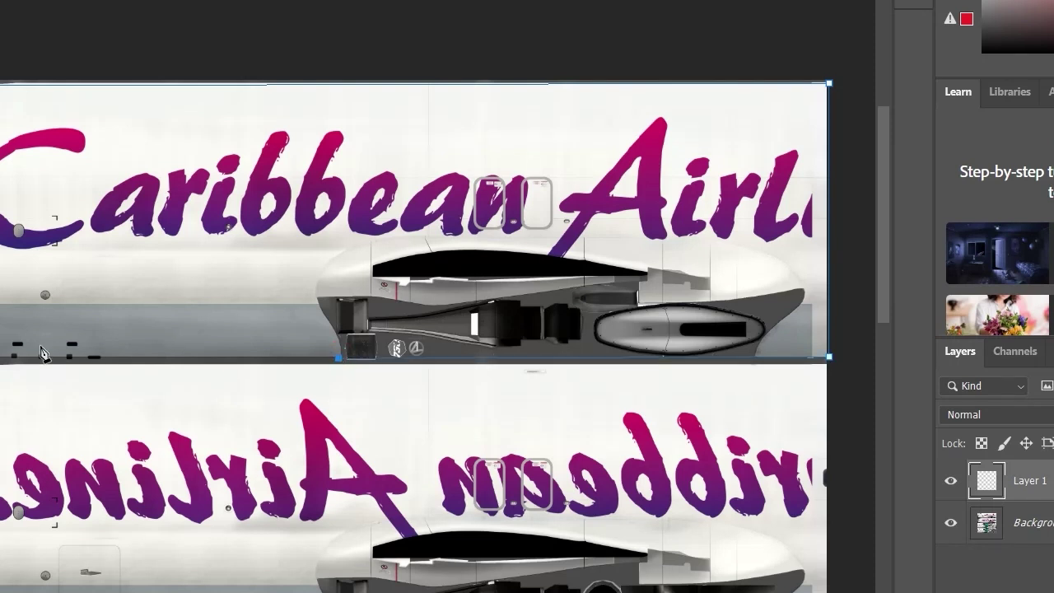
{"action": "left_click", "coordinate": [1, 358]}
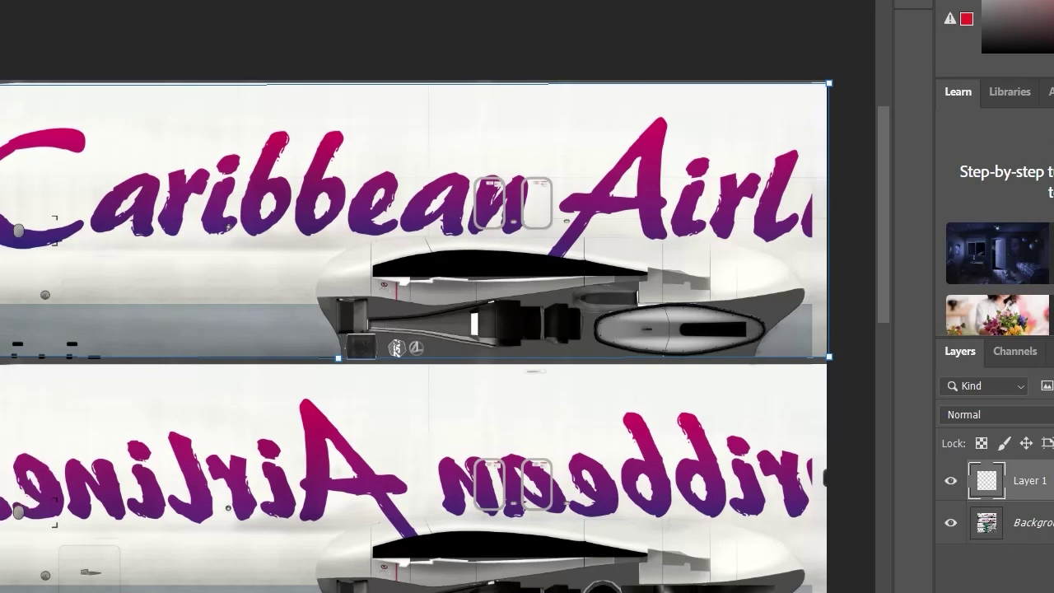
{"action": "scroll", "coordinate": [436, 329], "scroll_direction": "left", "scroll_amount": 5}
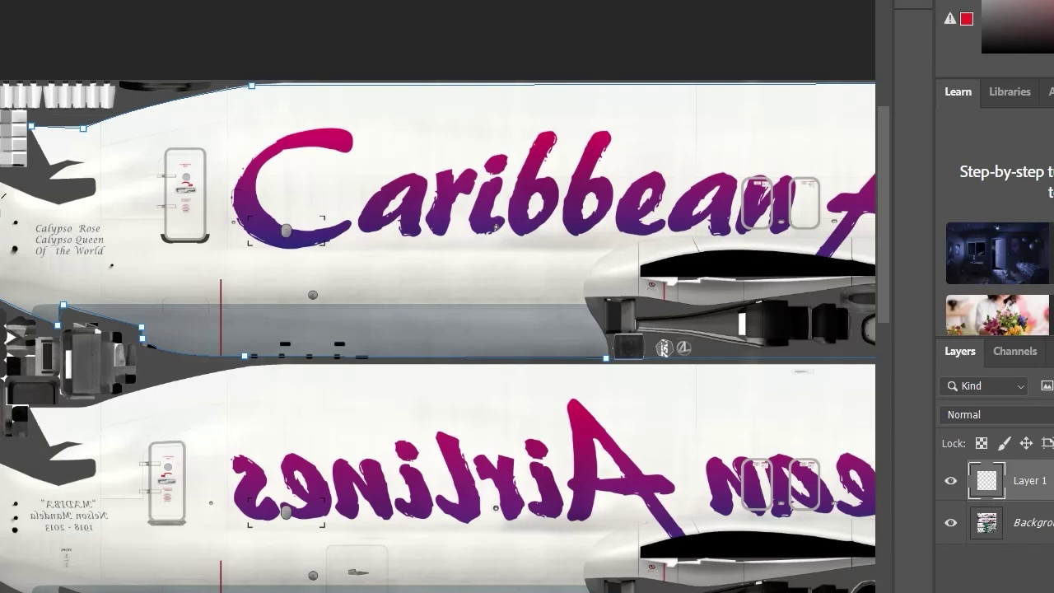
- Trace the Pen outline around the wing root and wing tip, closing it at the start point
{"action": "left_click", "coordinate": [57, 205]}
{"action": "left_click", "coordinate": [89, 195]}
{"action": "left_click", "coordinate": [95, 181]}
{"action": "left_click", "coordinate": [85, 176]}
{"action": "left_click", "coordinate": [74, 177]}
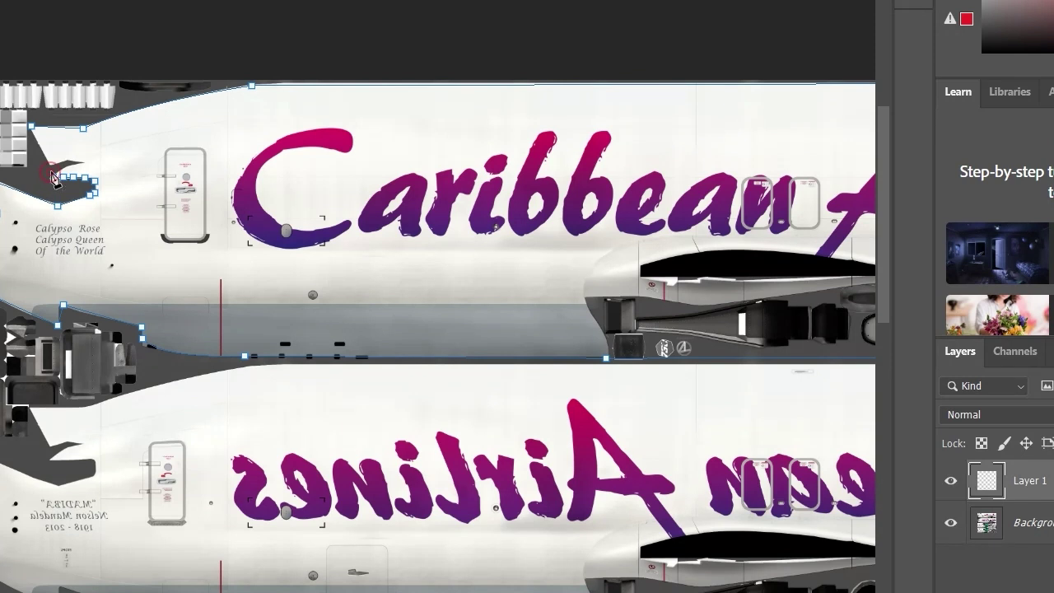
{"action": "left_click", "coordinate": [61, 169]}
{"action": "left_click", "coordinate": [72, 162]}
{"action": "left_click", "coordinate": [65, 156]}
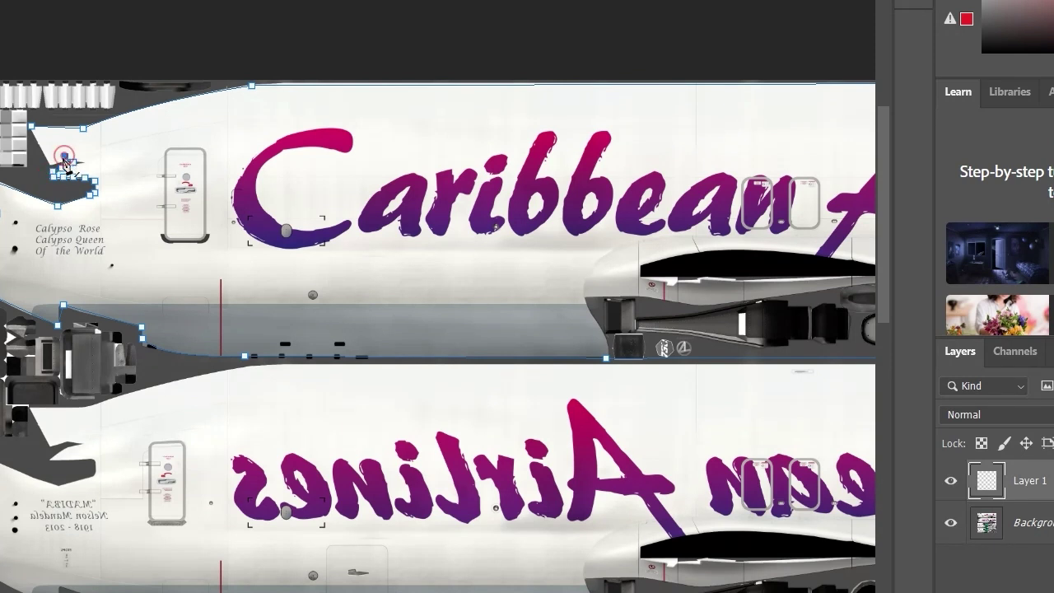
{"action": "left_click", "coordinate": [51, 162]}
{"action": "left_click", "coordinate": [30, 129]}
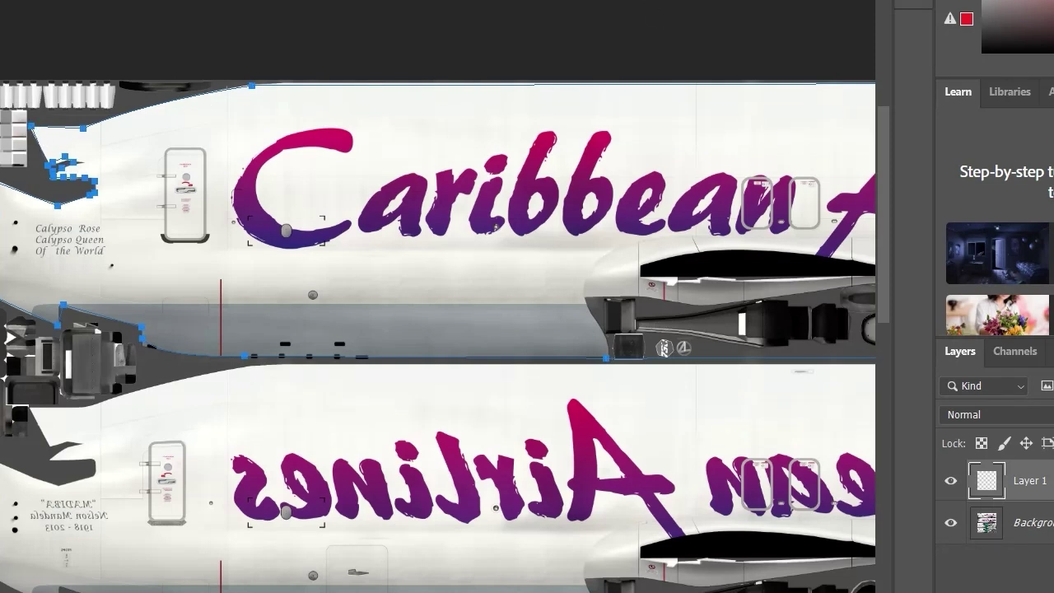
- Add a top-edge point, load the outline as a selection and fill it with off-white
{"action": "left_click", "coordinate": [440, 85]}
{"action": "key", "text": "ctrl+z"}
{"action": "left_click", "coordinate": [437, 85]}
{"action": "key", "text": "ctrl+Return"}
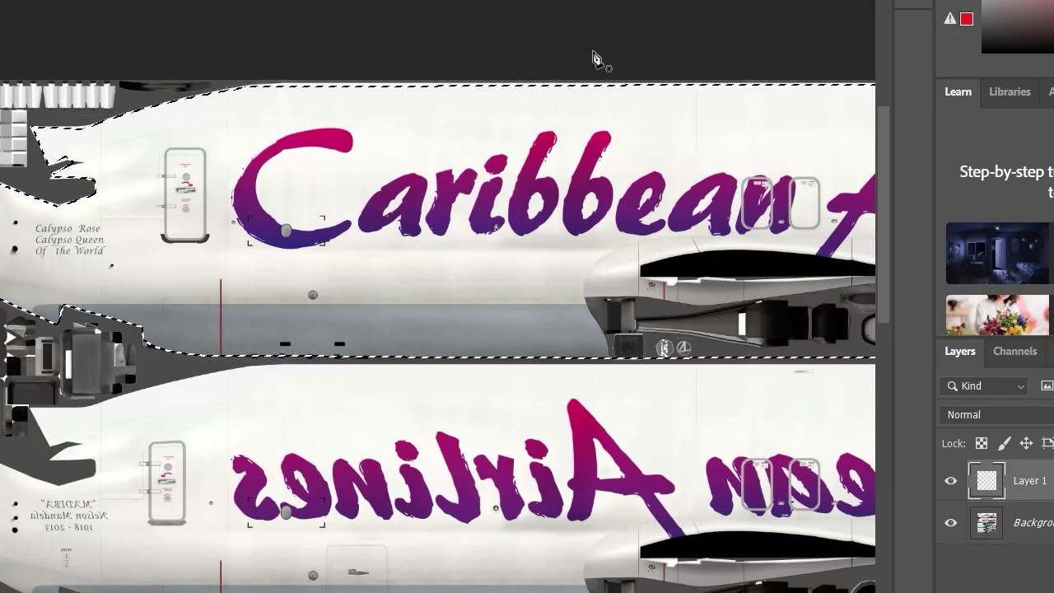
{"action": "key", "text": "alt+BackSpace"}
{"action": "key", "text": "ctrl+z"}
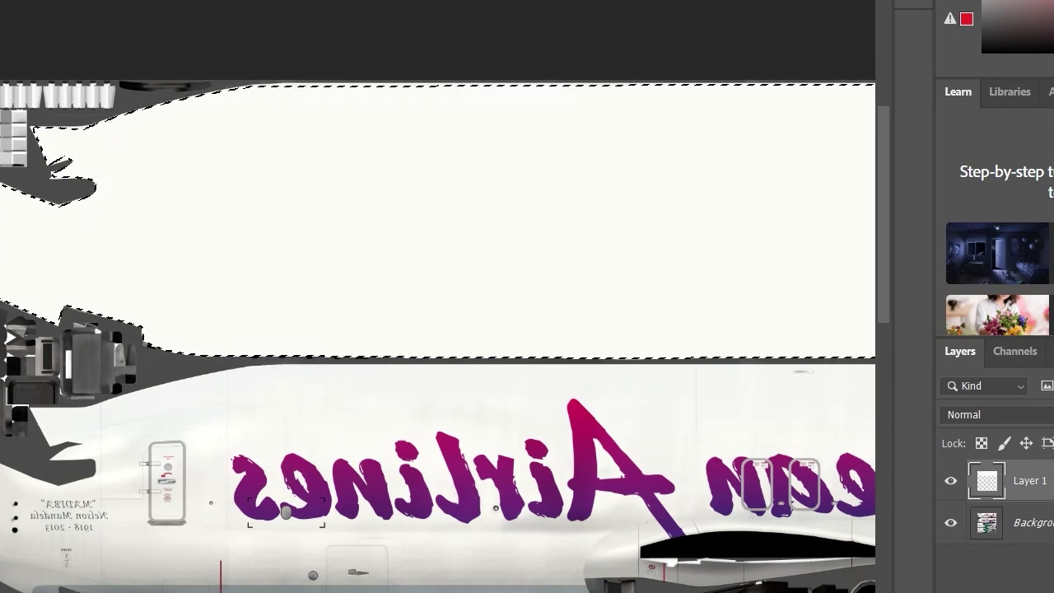
- Test a red fill on the upper strip and undo it, restoring the original Caribbean Airlines title
{"action": "scroll", "coordinate": [436, 329], "scroll_direction": "right", "scroll_amount": 2}
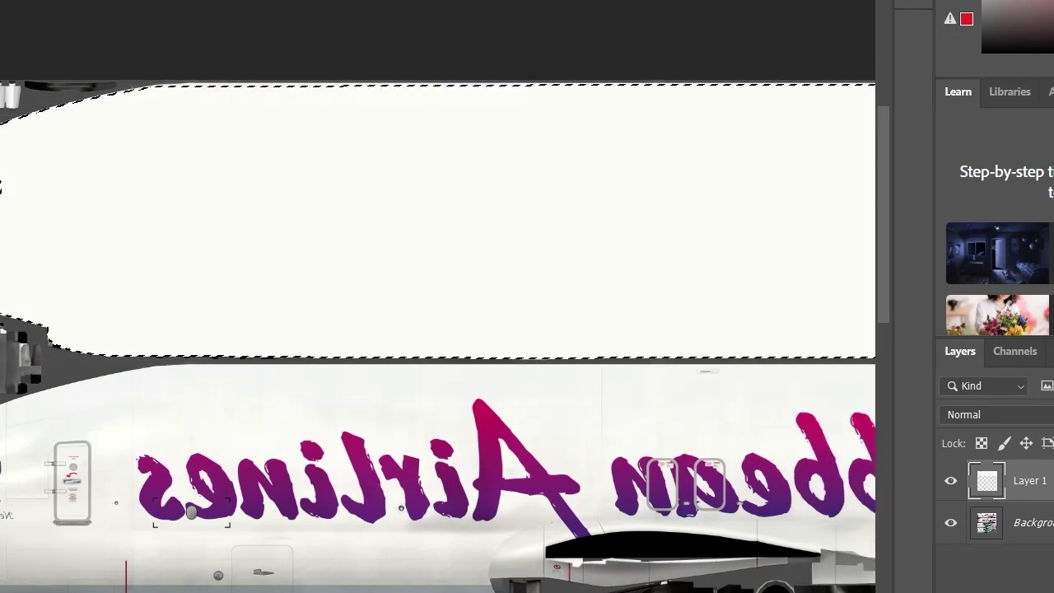
{"action": "scroll", "coordinate": [436, 330], "scroll_direction": "right", "scroll_amount": 4}
{"action": "scroll", "coordinate": [313, 329], "scroll_direction": "down", "scroll_amount": 1}
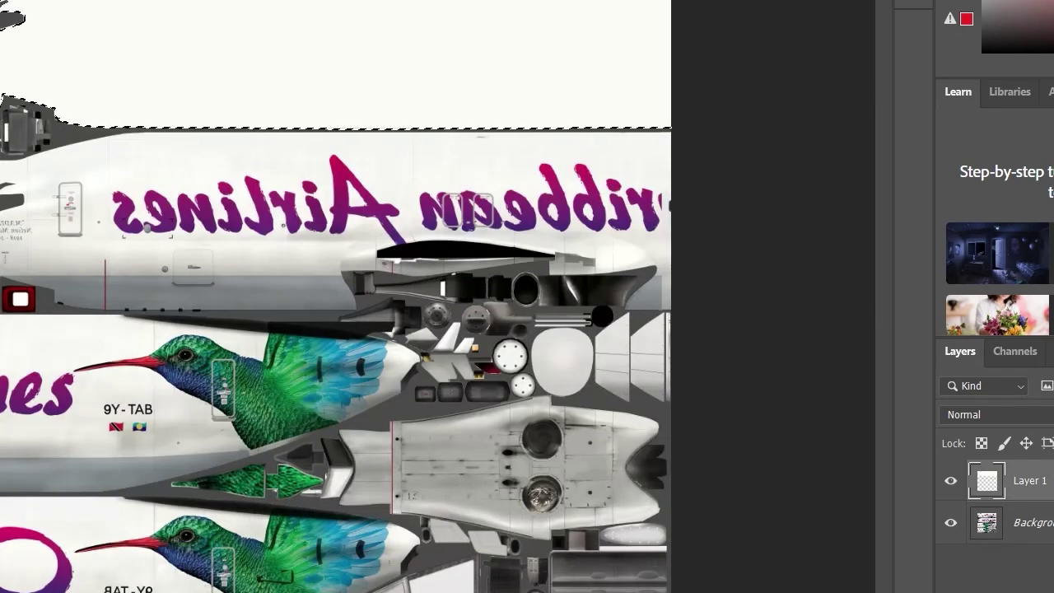
{"action": "left_click", "coordinate": [194, 32]}
{"action": "key", "text": "alt+BackSpace"}
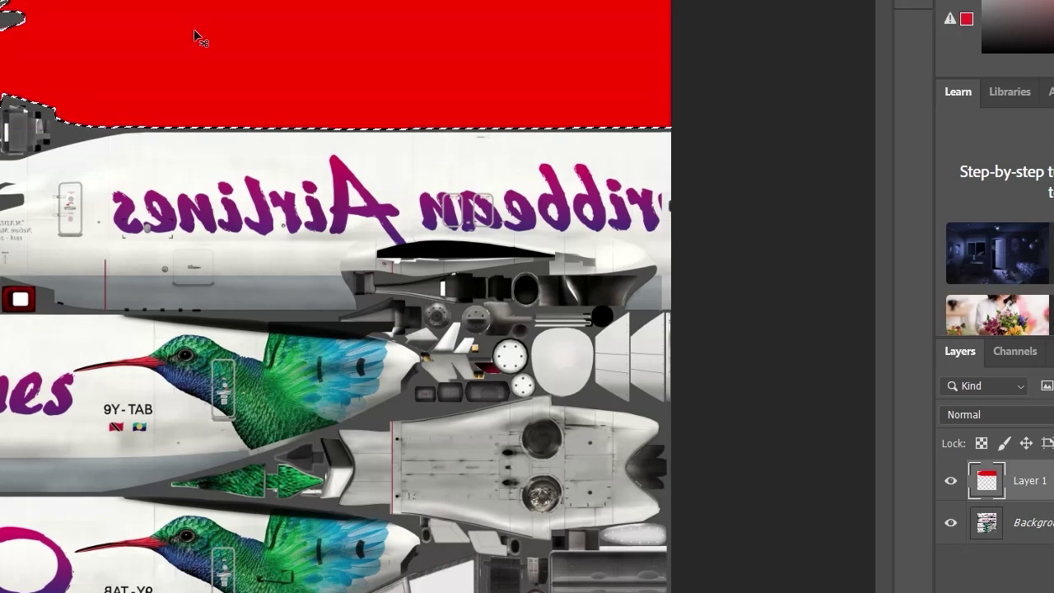
{"action": "key", "text": "ctrl+z"}
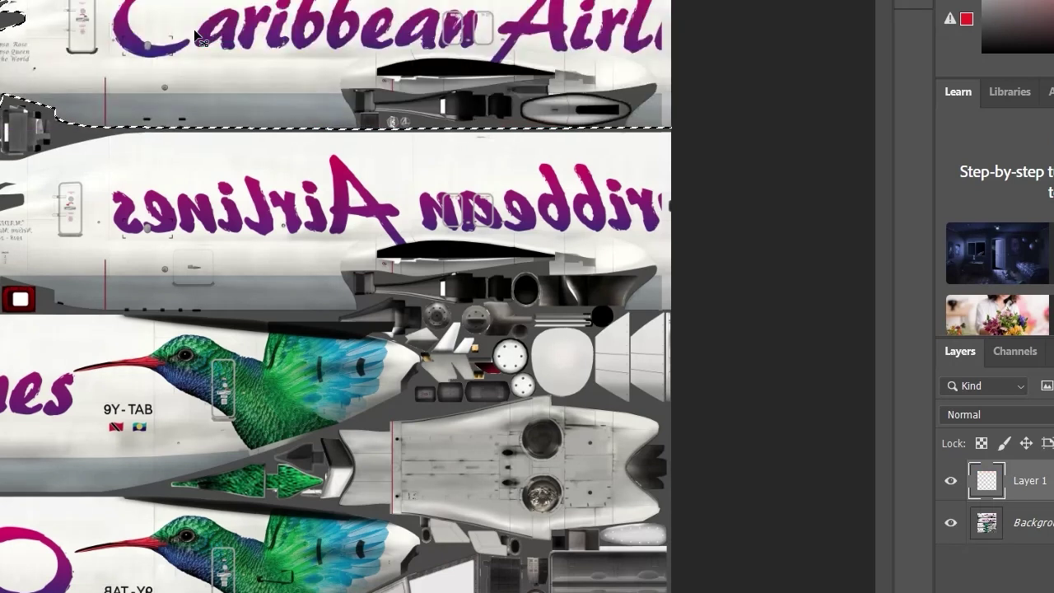
{"action": "scroll", "coordinate": [196, 33], "scroll_direction": "up", "scroll_amount": 1}
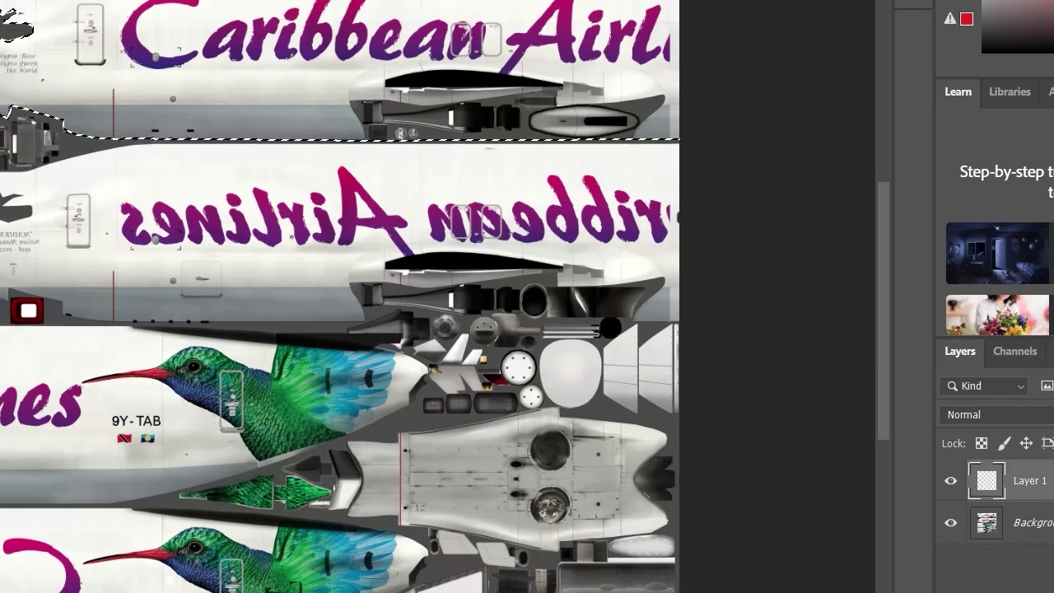
- Drag four horizontal guides from the top ruler onto the fuselage strips, top to bottom
{"action": "left_click_drag", "start_coordinate": [239, 2], "coordinate": [240, 58]}
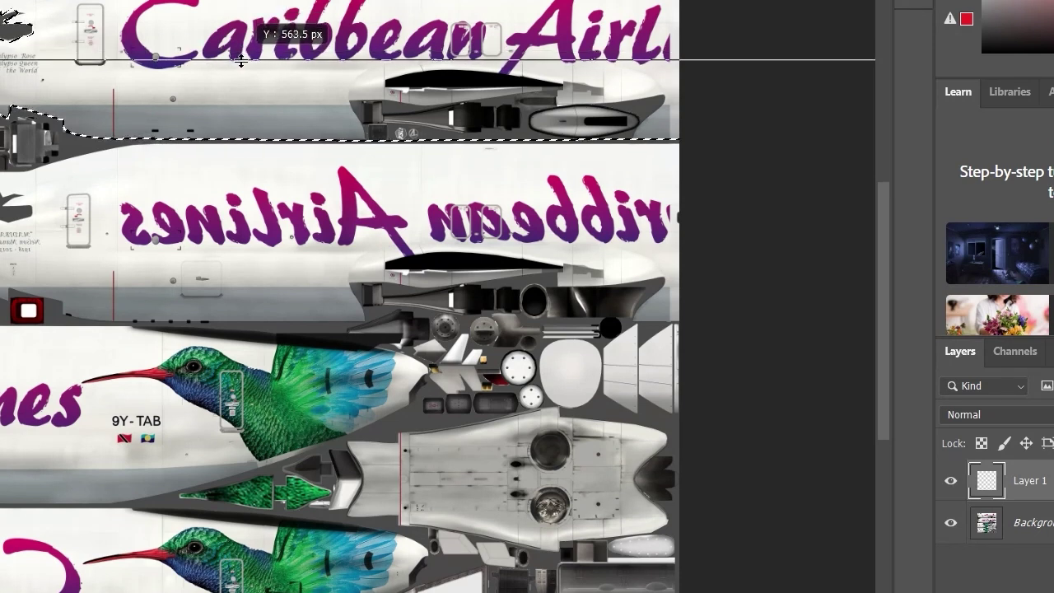
{"action": "left_click_drag", "start_coordinate": [239, 60], "coordinate": [241, 59]}
{"action": "left_click_drag", "start_coordinate": [247, 1], "coordinate": [242, 232]}
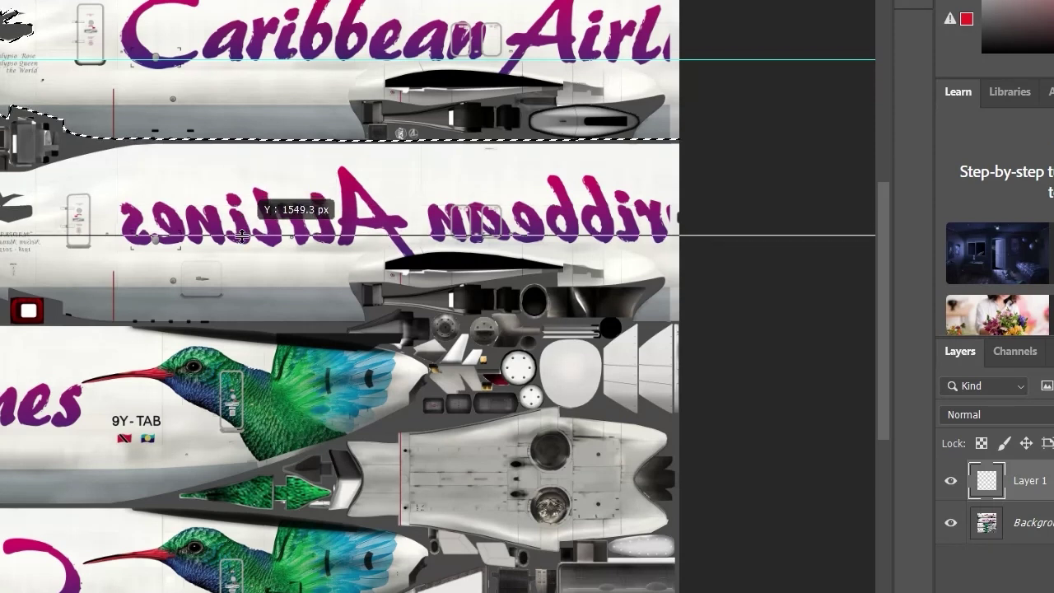
{"action": "left_click_drag", "start_coordinate": [242, 232], "coordinate": [241, 238]}
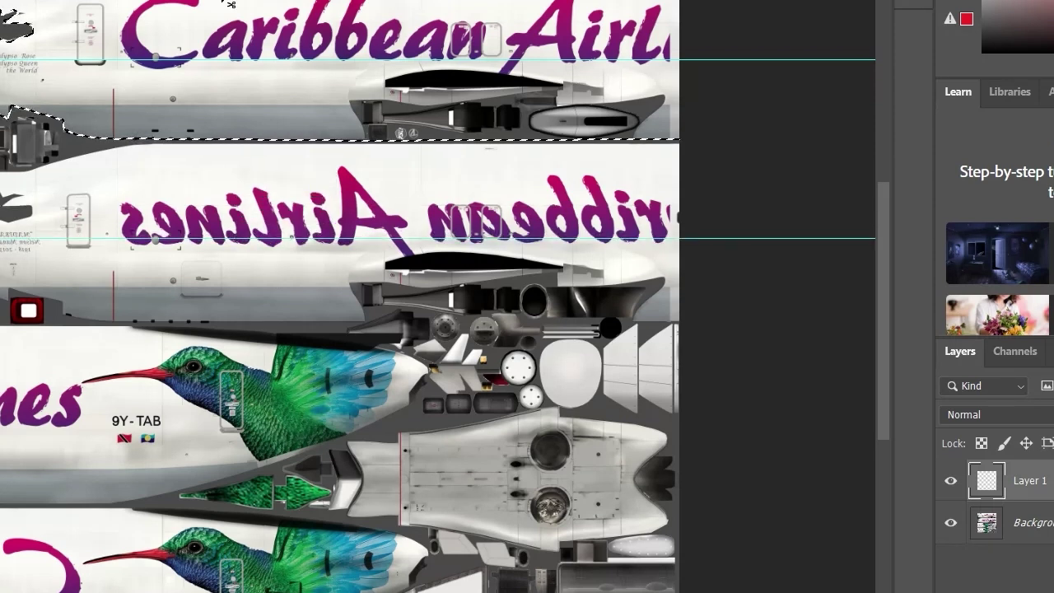
{"action": "left_click_drag", "start_coordinate": [226, 37], "coordinate": [176, 433]}
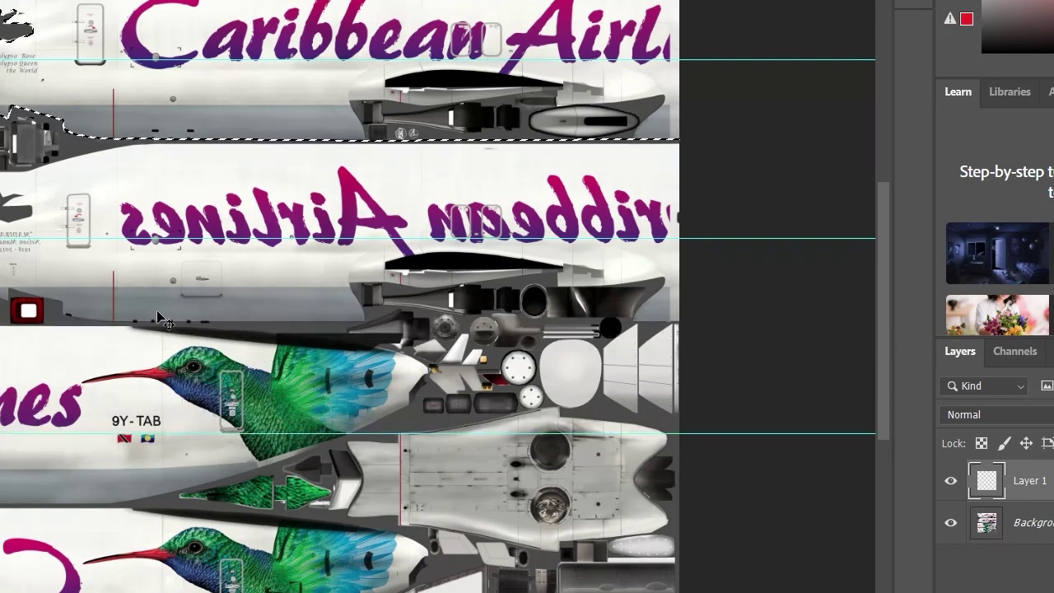
{"action": "left_click_drag", "start_coordinate": [317, 5], "coordinate": [257, 586]}
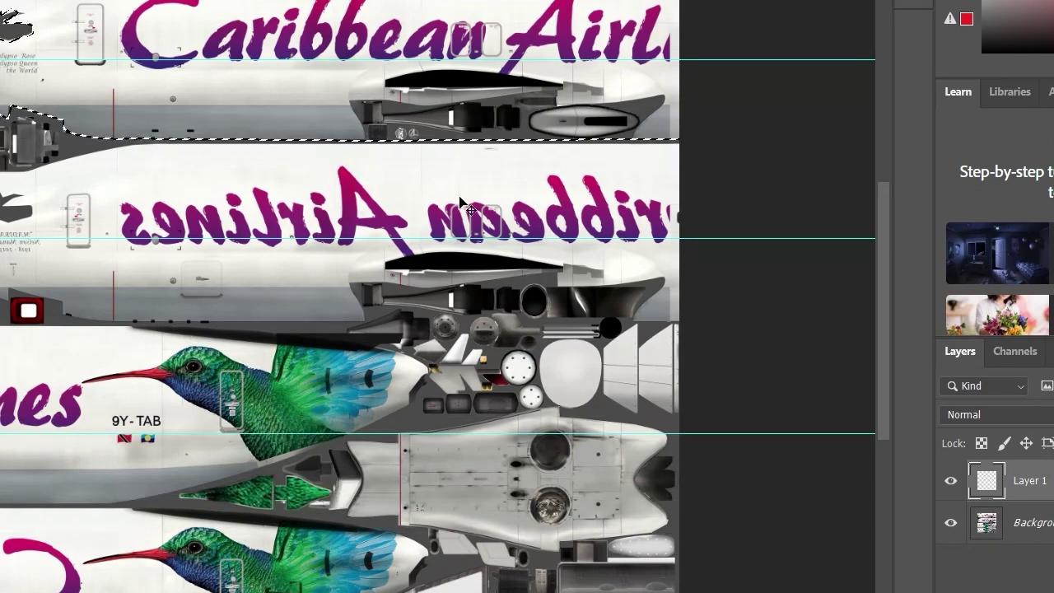
- Fill the top selection with off-white, deselect, and Alt-copy the band down over the second strip's title
{"action": "key", "text": "ctrl+BackSpace"}
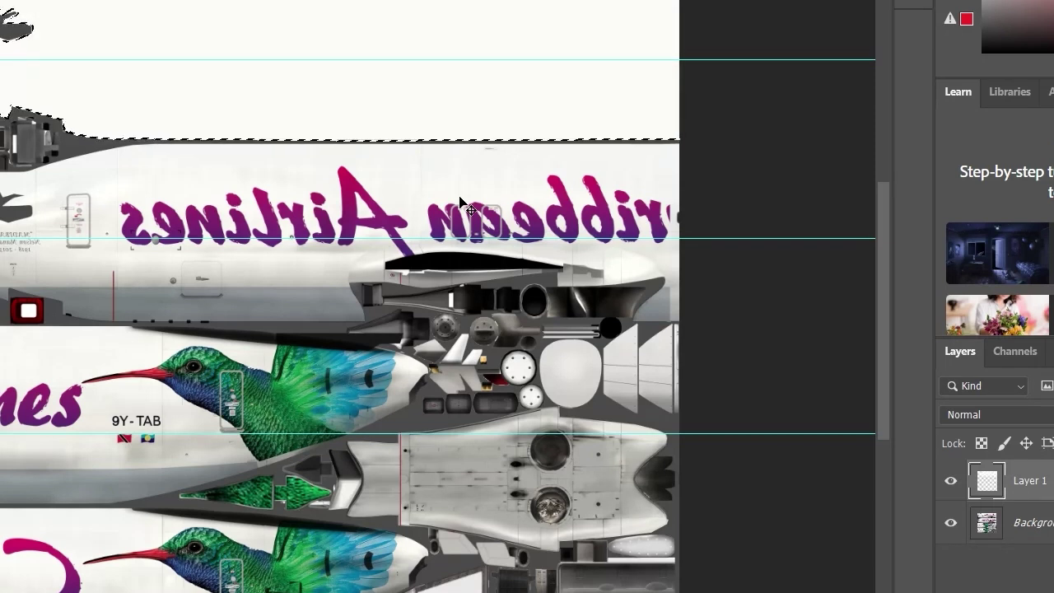
{"action": "key", "text": "ctrl"}
{"action": "key", "text": "ctrl+d"}
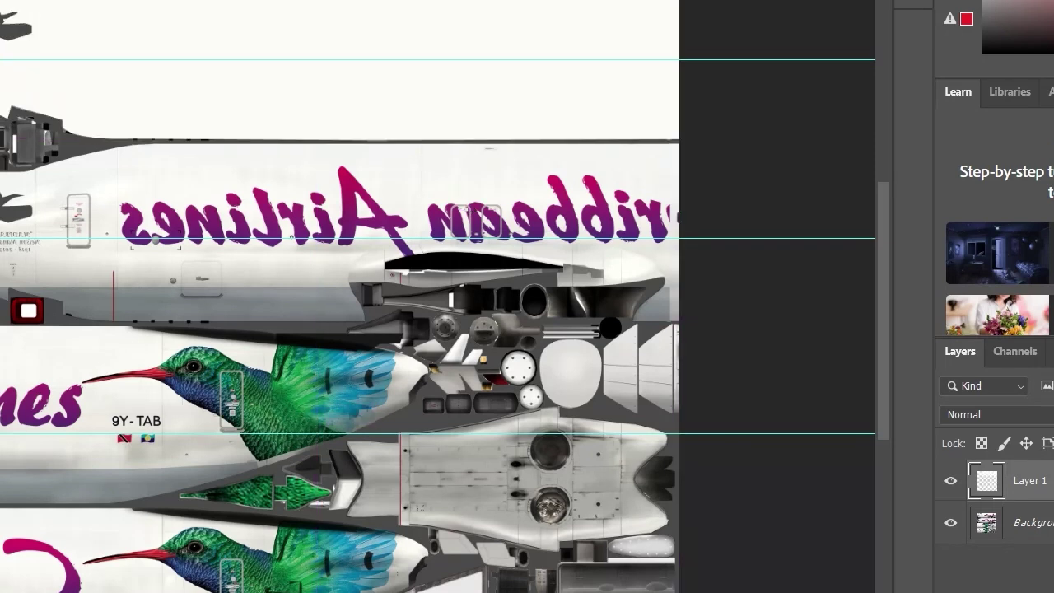
{"action": "left_click_drag", "start_coordinate": [386, 24], "coordinate": [396, 200]}
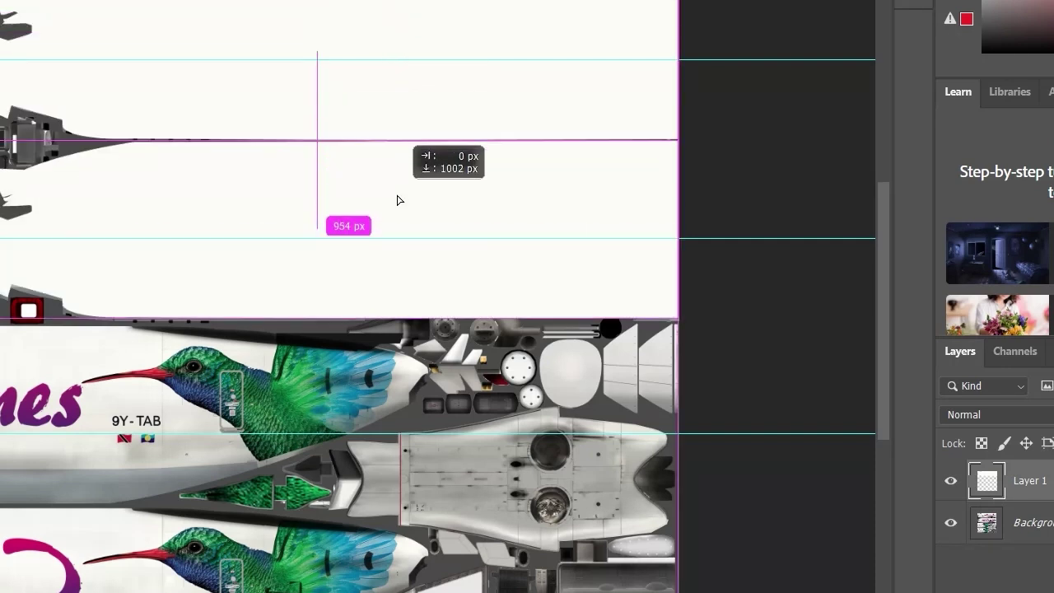
{"action": "mouse_move", "coordinate": [396, 200]}
{"action": "left_mouse_down"}
{"action": "mouse_move", "coordinate": [386, 290]}
{"action": "mouse_move", "coordinate": [406, 204]}
{"action": "left_mouse_up"}
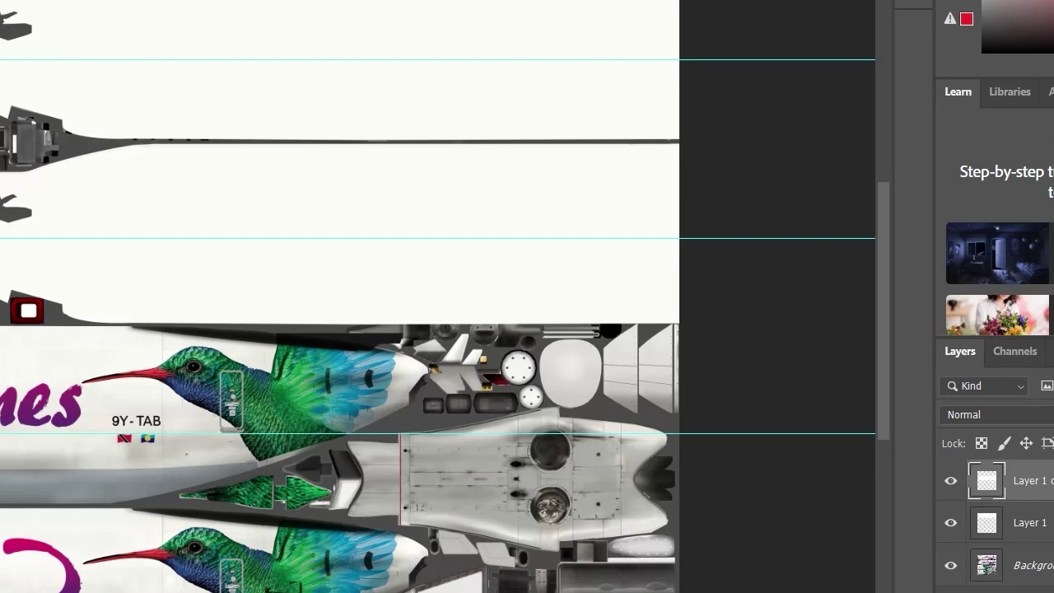
{"action": "scroll", "coordinate": [356, 297], "scroll_direction": "left", "scroll_amount": 2}
{"action": "scroll", "coordinate": [357, 296], "scroll_direction": "left", "scroll_amount": 3}
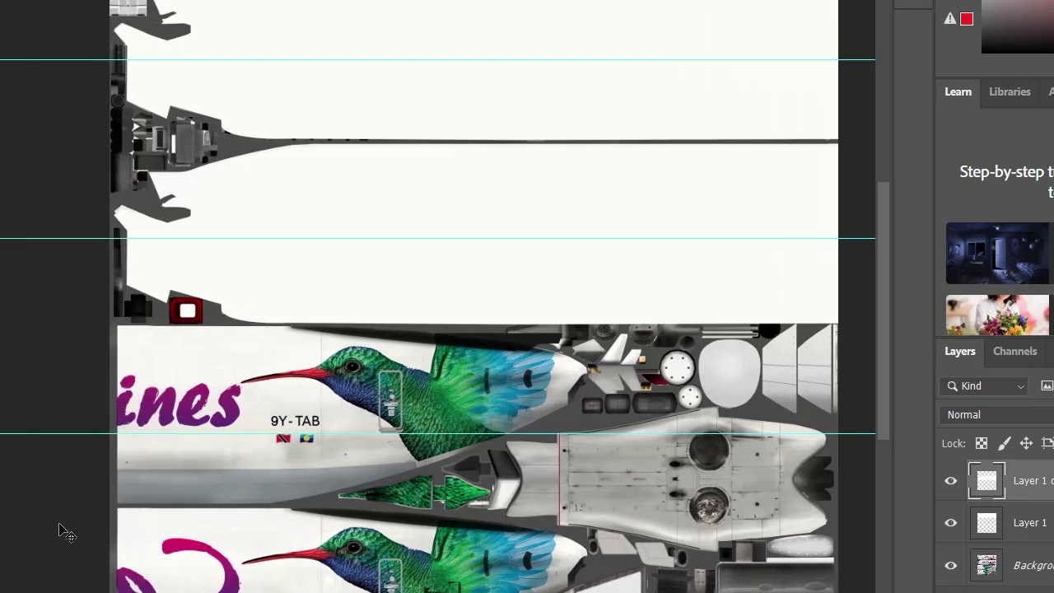
- Zoom into the hummingbird and 9Y-TAB area and add an empty Layer 2
{"action": "scroll", "coordinate": [57, 515], "scroll_direction": "down", "scroll_amount": 1}
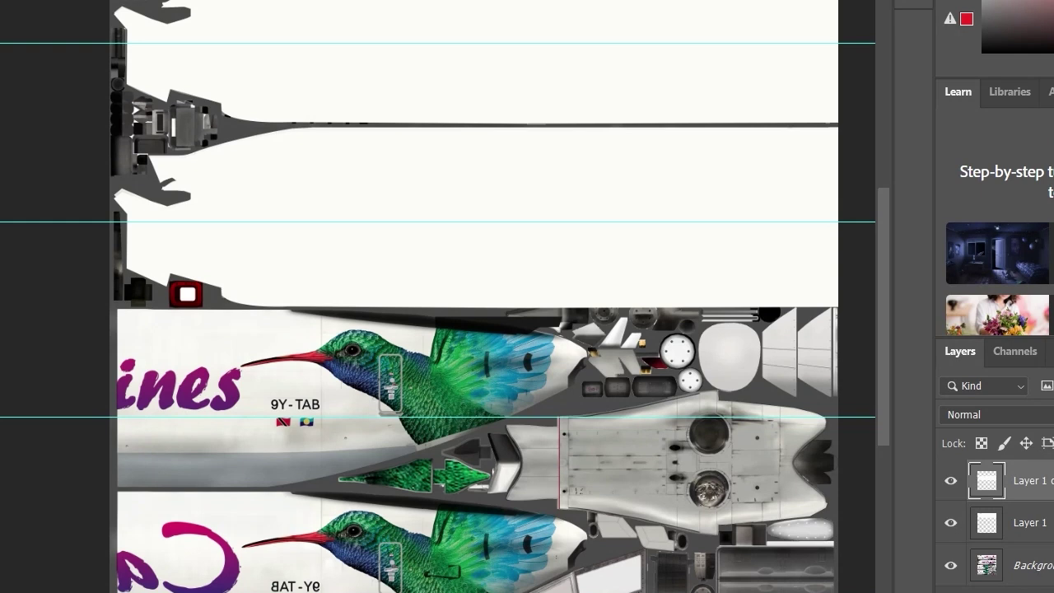
{"action": "scroll", "coordinate": [313, 321], "scroll_direction": "up", "scroll_amount": 2}
{"action": "scroll", "coordinate": [313, 322], "scroll_direction": "up", "scroll_amount": 1}
{"action": "scroll", "coordinate": [313, 322], "scroll_direction": "up", "scroll_amount": 1}
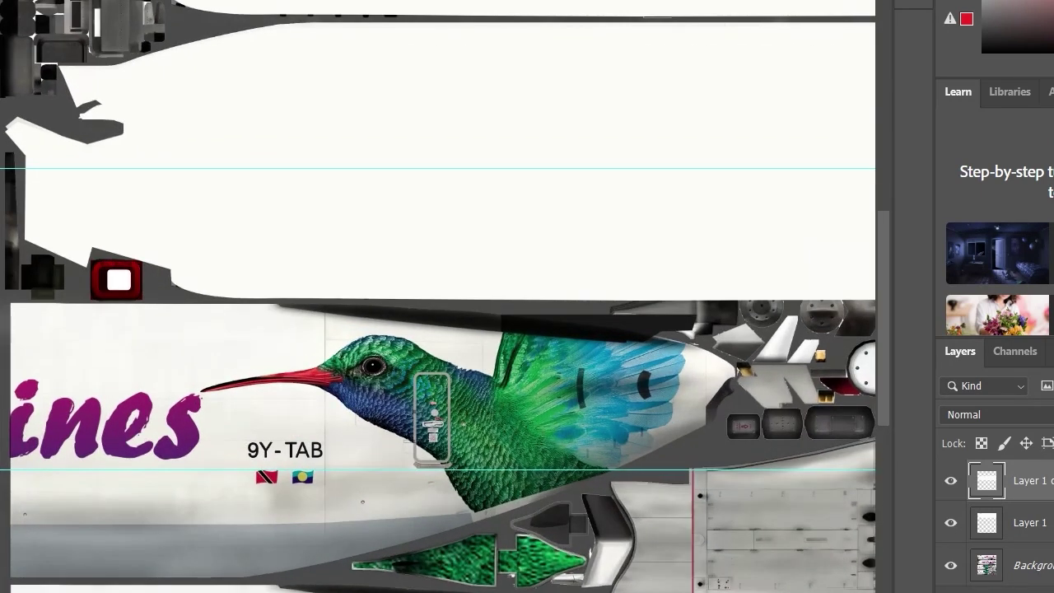
{"action": "key", "text": "ctrl+shift+n"}
{"action": "key", "text": "Return"}
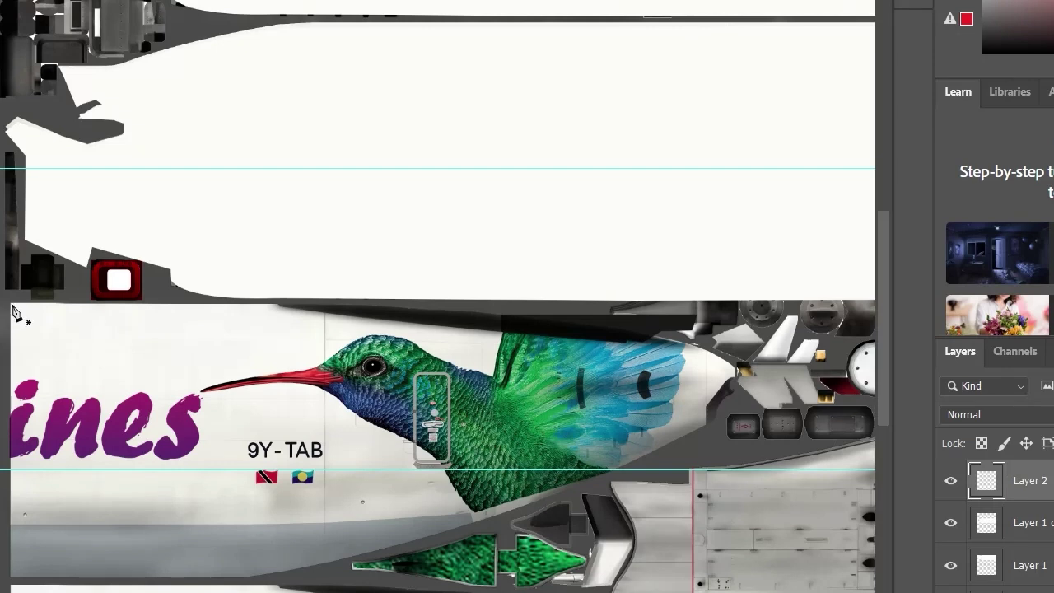
- Trace the Pen path along the strip's top edge, wing edge and around the hummingbird's tail
{"action": "left_click", "coordinate": [10, 300]}
{"action": "left_click", "coordinate": [272, 301]}
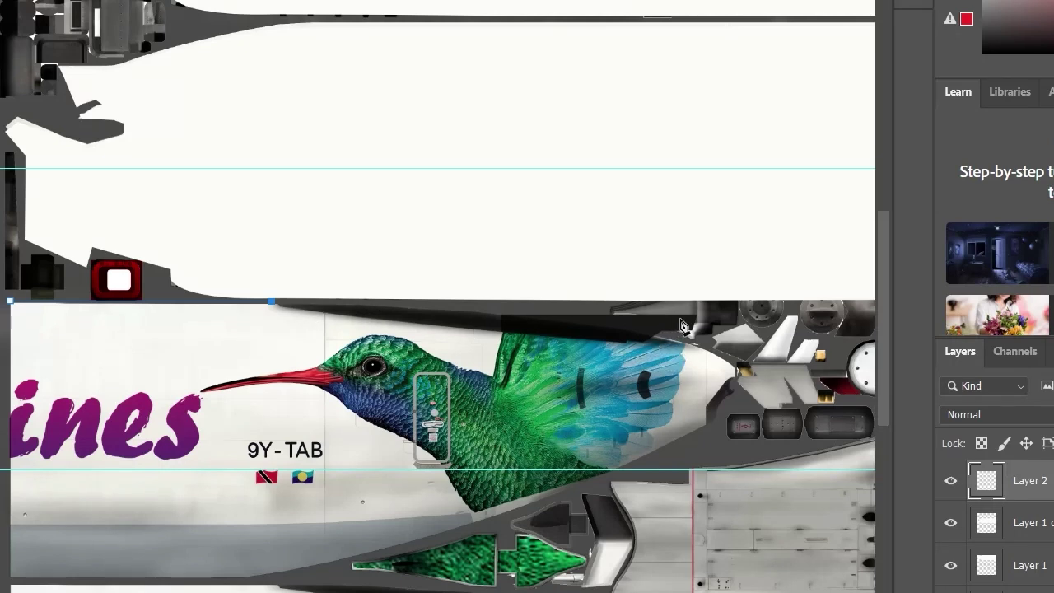
{"action": "left_click", "coordinate": [693, 318]}
{"action": "left_click", "coordinate": [676, 329]}
{"action": "left_click", "coordinate": [661, 330]}
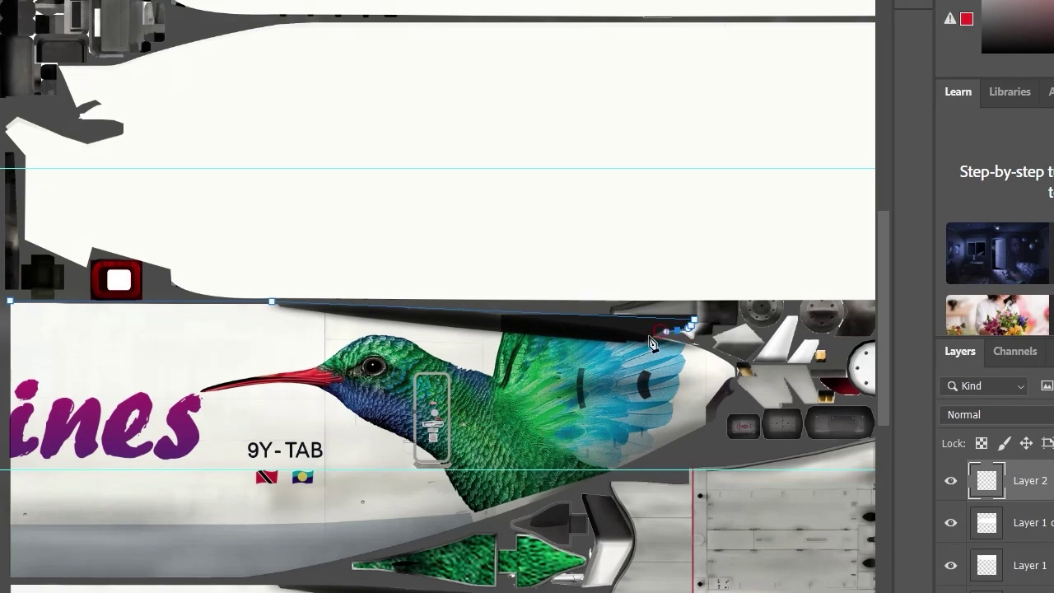
{"action": "left_click", "coordinate": [648, 336]}
{"action": "left_click_drag", "start_coordinate": [731, 368], "coordinate": [752, 400]}
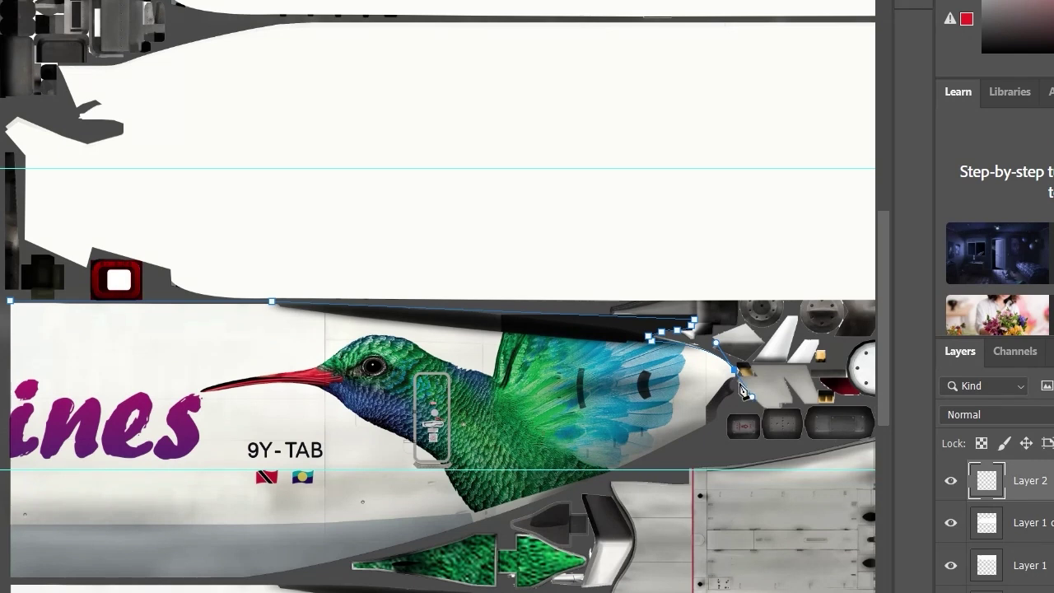
{"action": "mouse_move", "coordinate": [752, 400]}
{"action": "left_mouse_down"}
{"action": "mouse_move", "coordinate": [732, 389]}
{"action": "mouse_move", "coordinate": [706, 436]}
{"action": "left_mouse_up"}
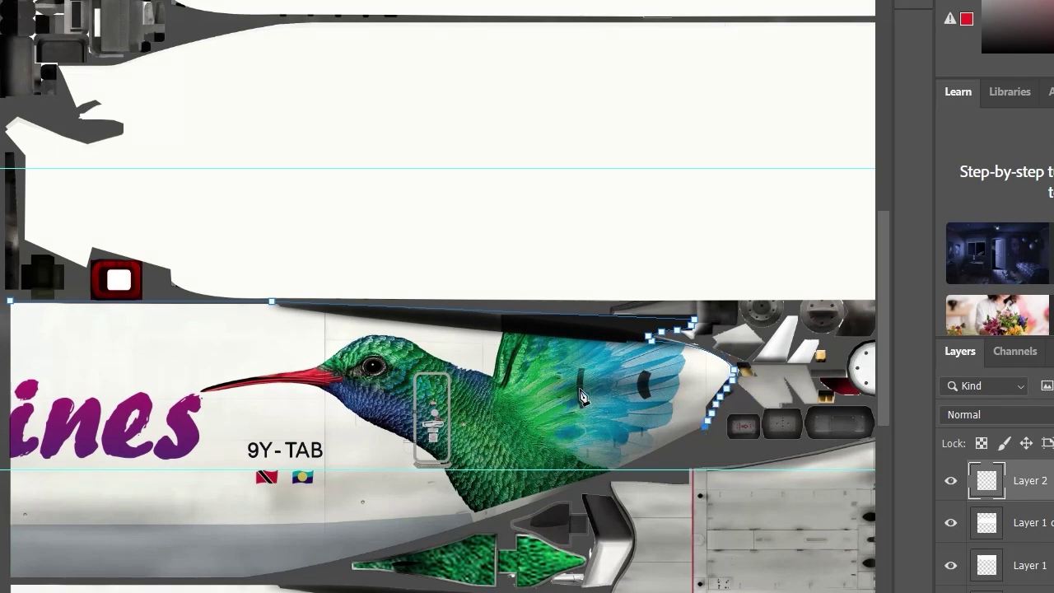
{"action": "scroll", "coordinate": [576, 470], "scroll_direction": "down", "scroll_amount": 2}
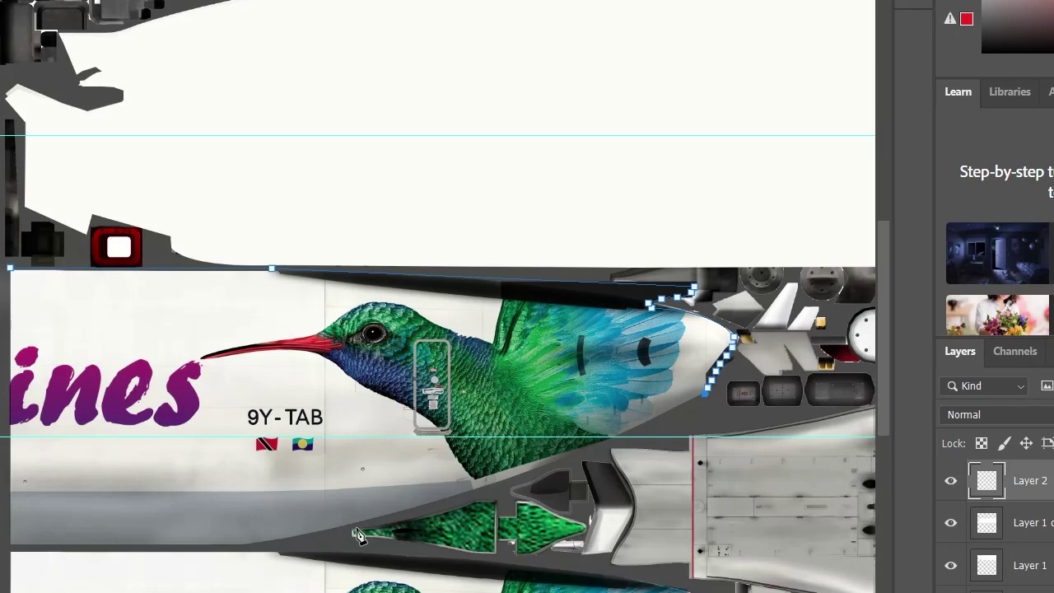
- Run the path along the lower edge to the left end, close it, and load it as a selection
{"action": "left_click", "coordinate": [344, 525]}
{"action": "left_click_drag", "start_coordinate": [605, 444], "coordinate": [512, 484]}
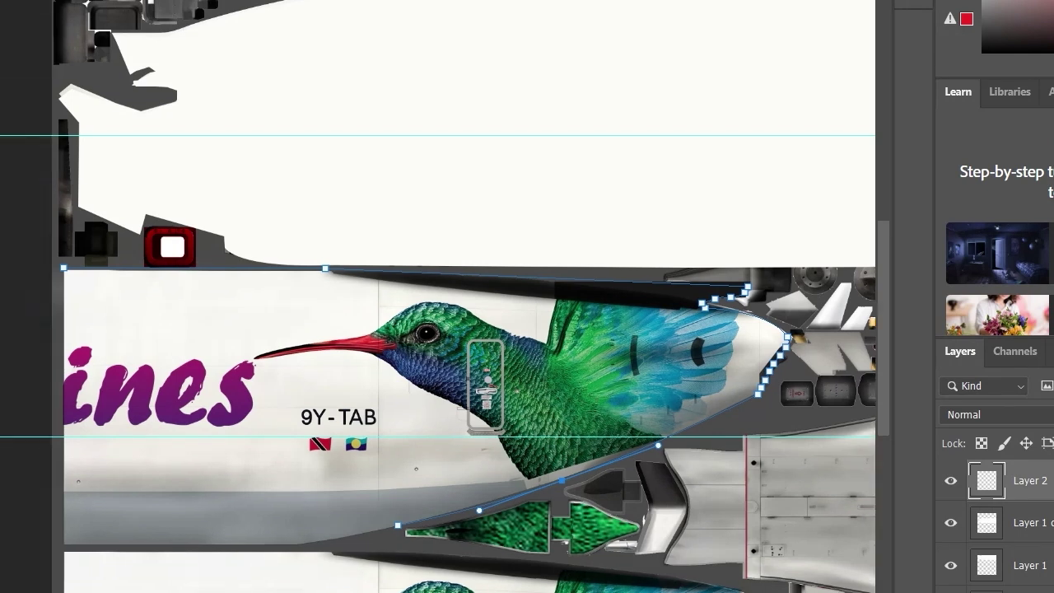
{"action": "left_click_drag", "start_coordinate": [164, 486], "coordinate": [428, 494]}
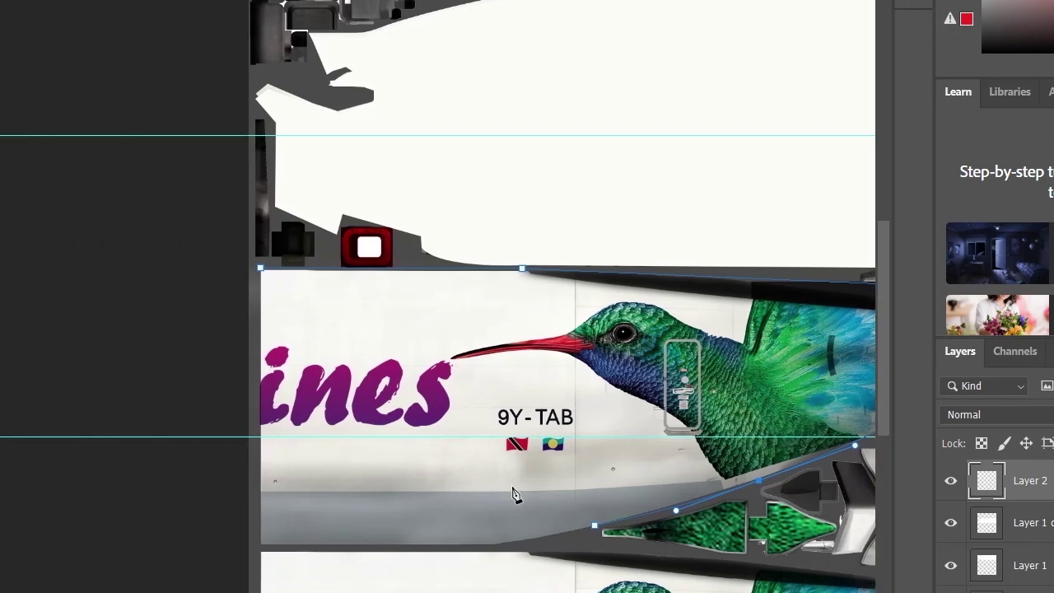
{"action": "left_click", "coordinate": [495, 544]}
{"action": "left_click", "coordinate": [256, 545]}
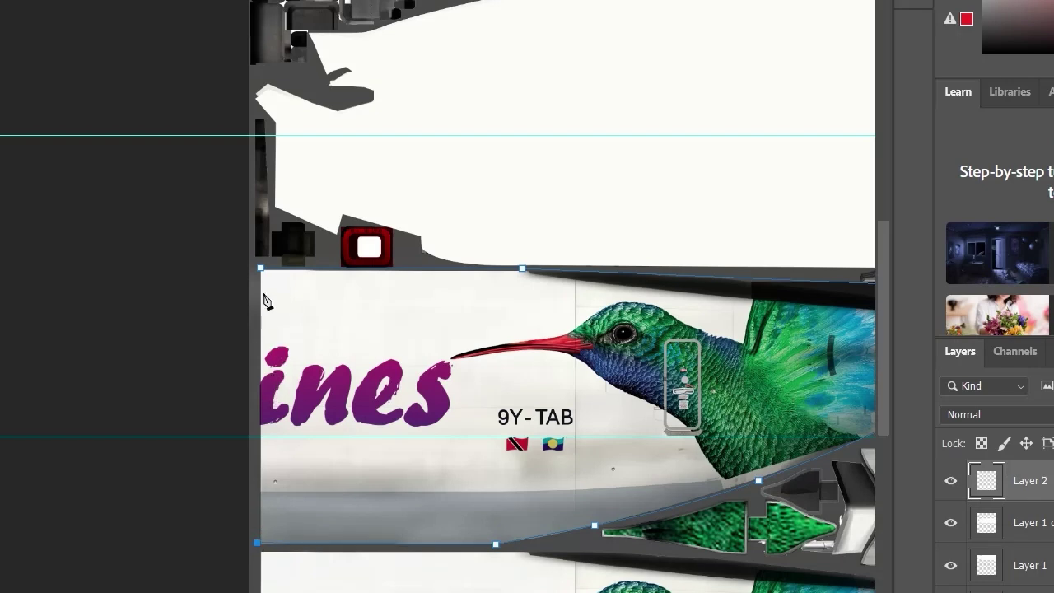
{"action": "left_click", "coordinate": [259, 272]}
{"action": "left_click", "coordinate": [249, 542]}
{"action": "left_click", "coordinate": [246, 268]}
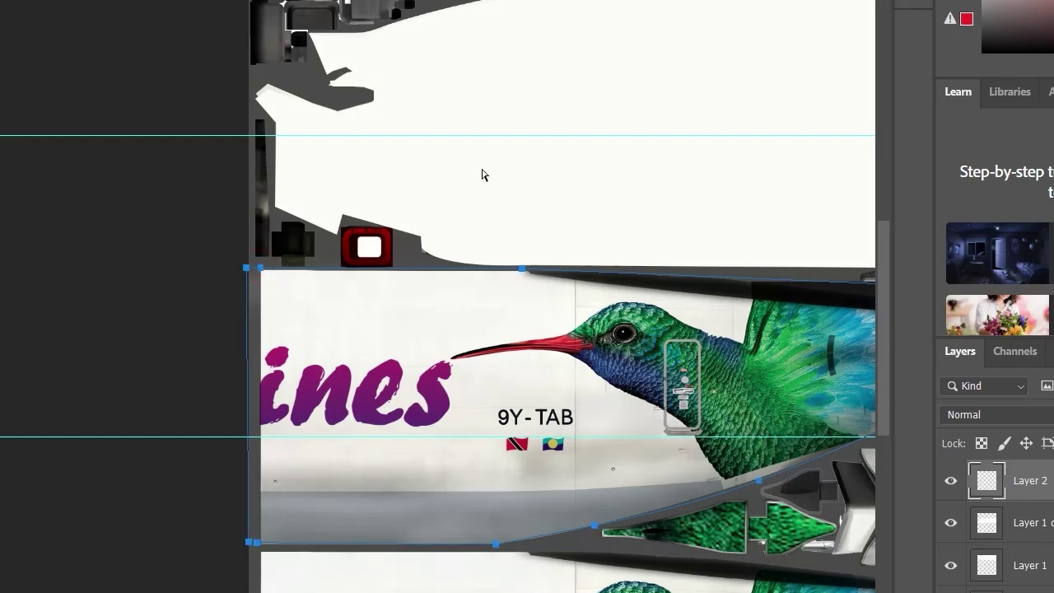
{"action": "key", "text": "ctrl+Return"}
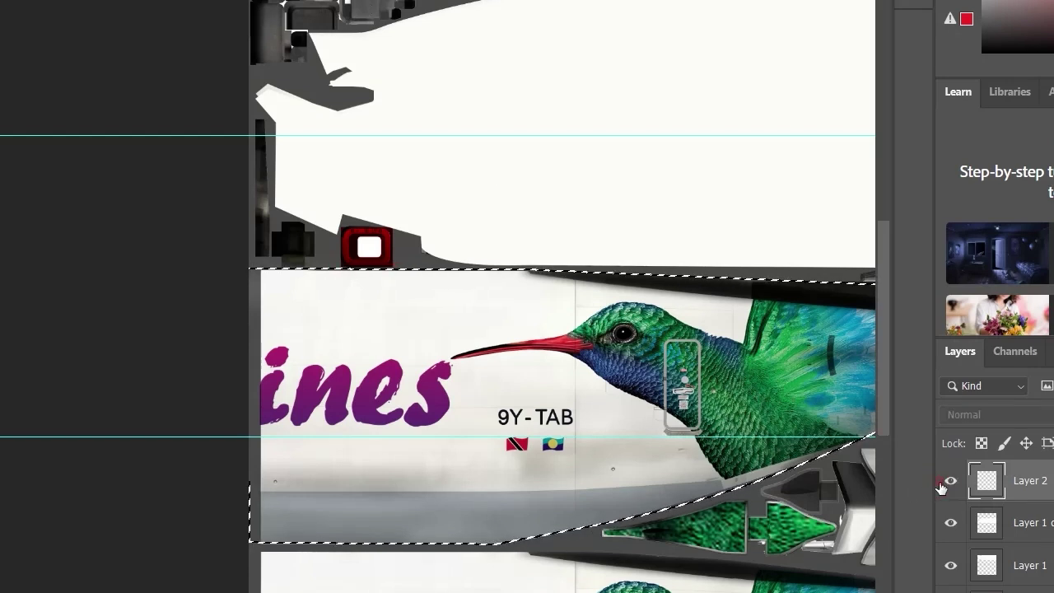
- Fill the third strip with off-white, copy the patch over the next strip, deselect, and select Layer 1 copy
{"action": "key", "text": "alt+BackSpace"}
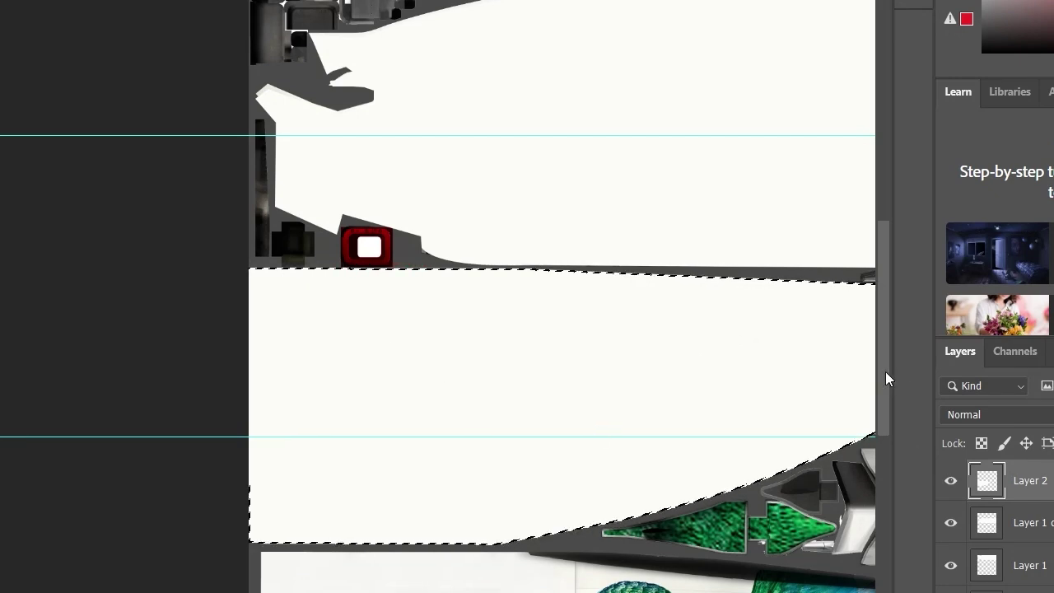
{"action": "left_click_drag", "start_coordinate": [878, 374], "coordinate": [886, 418]}
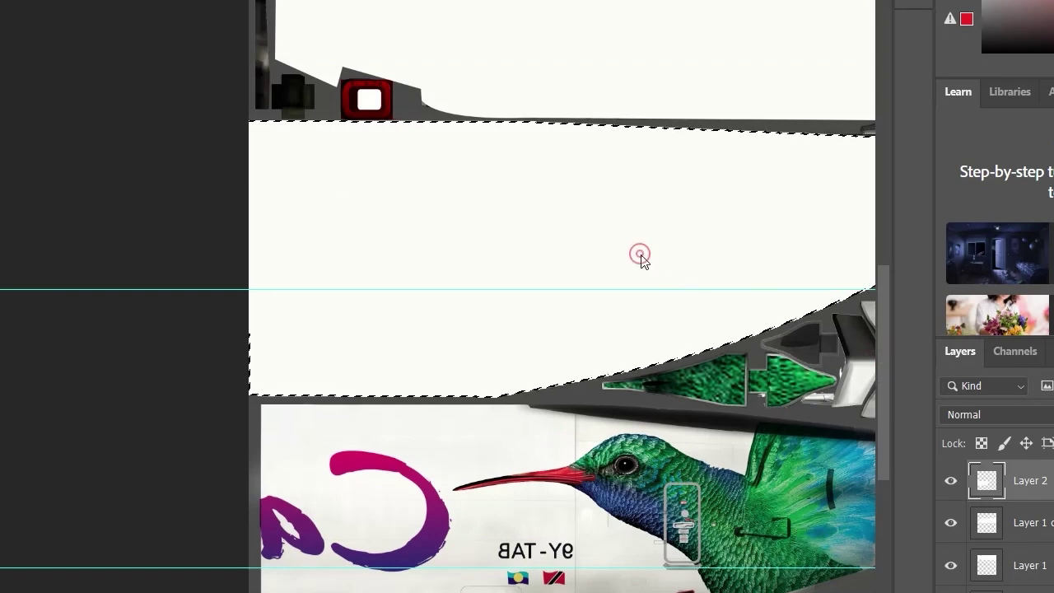
{"action": "left_click_drag", "start_coordinate": [634, 242], "coordinate": [645, 522]}
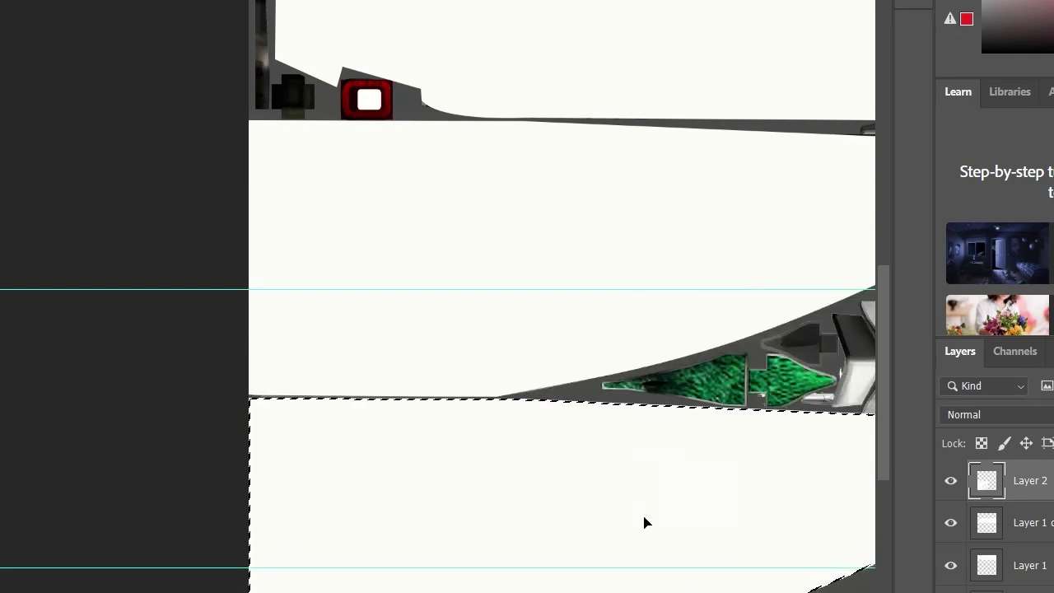
{"action": "key", "text": "ctrl+d"}
{"action": "key", "text": "ctrl+minus"}
{"action": "key", "text": "ctrl+minus"}
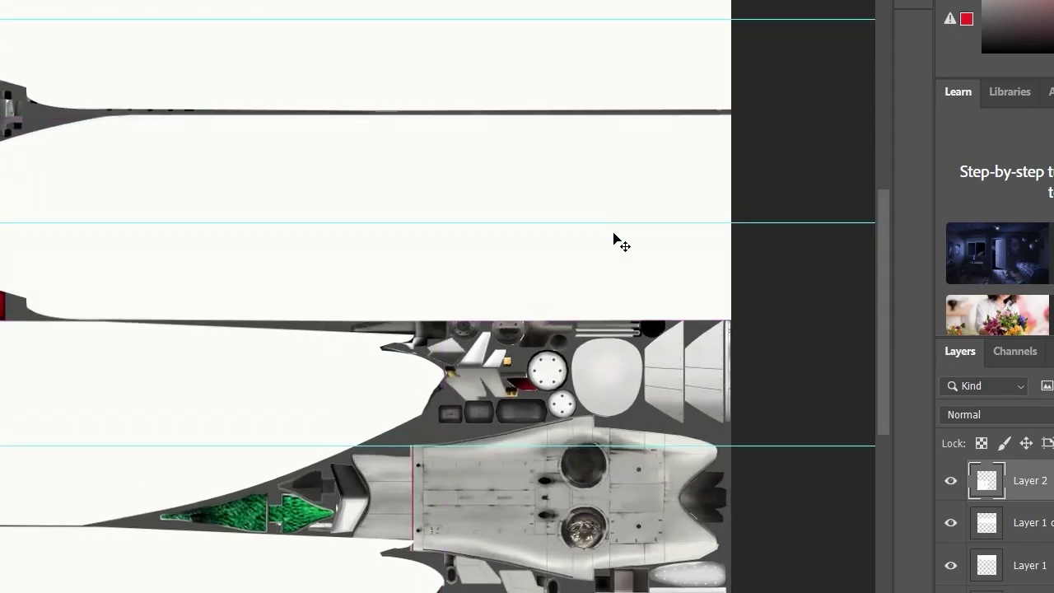
{"action": "key", "text": "ctrl+minus"}
{"action": "key", "text": "ctrl+plus"}
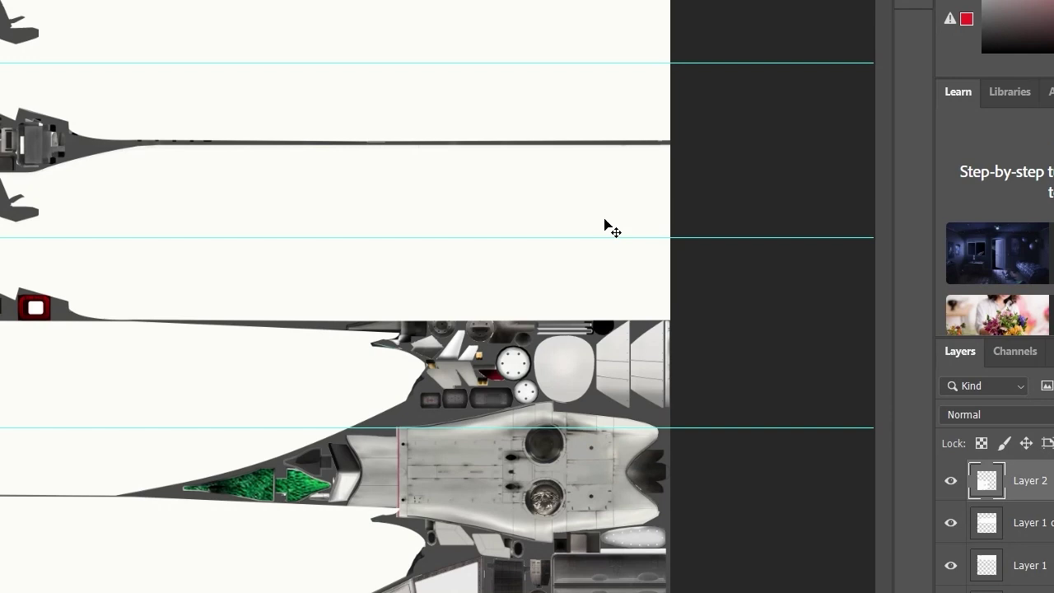
{"action": "key", "text": "alt+bracketleft"}
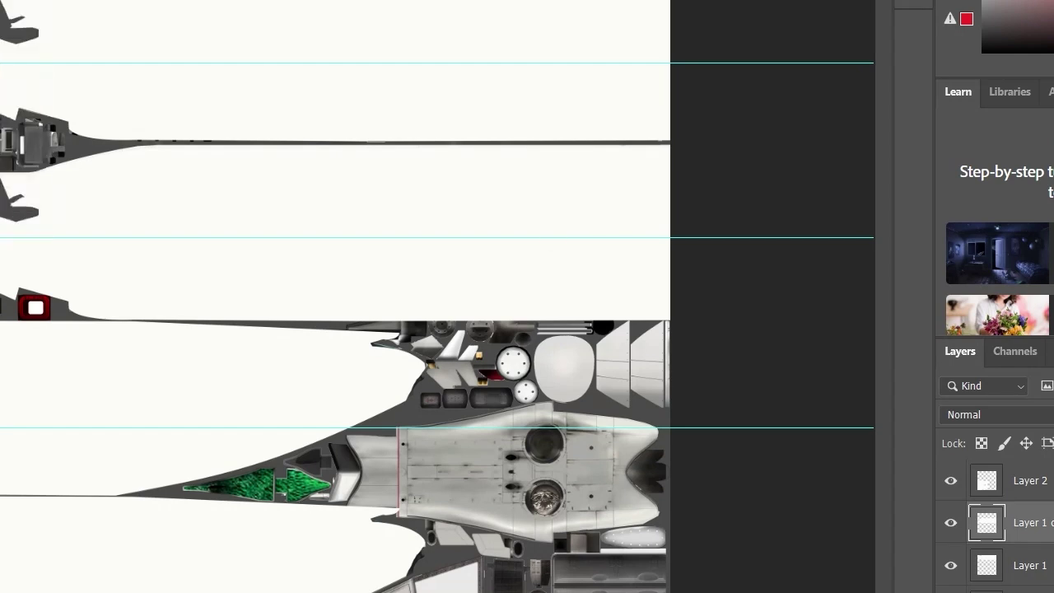
- Marquee a band across the upper strip and fill it red on a new layer
{"action": "left_click_drag", "start_coordinate": [92, 98], "coordinate": [691, 80]}
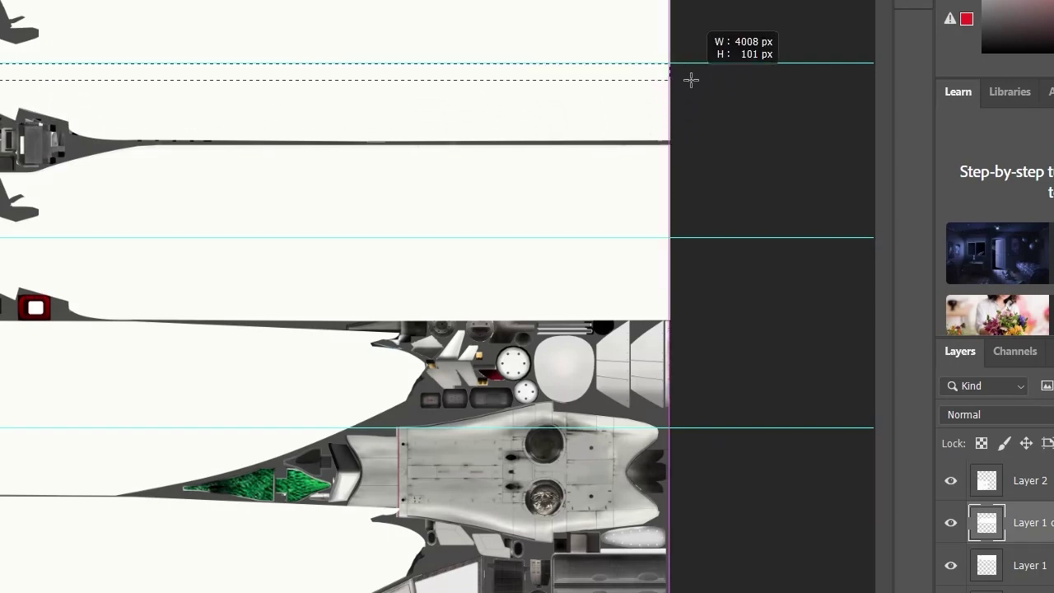
{"action": "left_click_drag", "start_coordinate": [691, 80], "coordinate": [692, 78]}
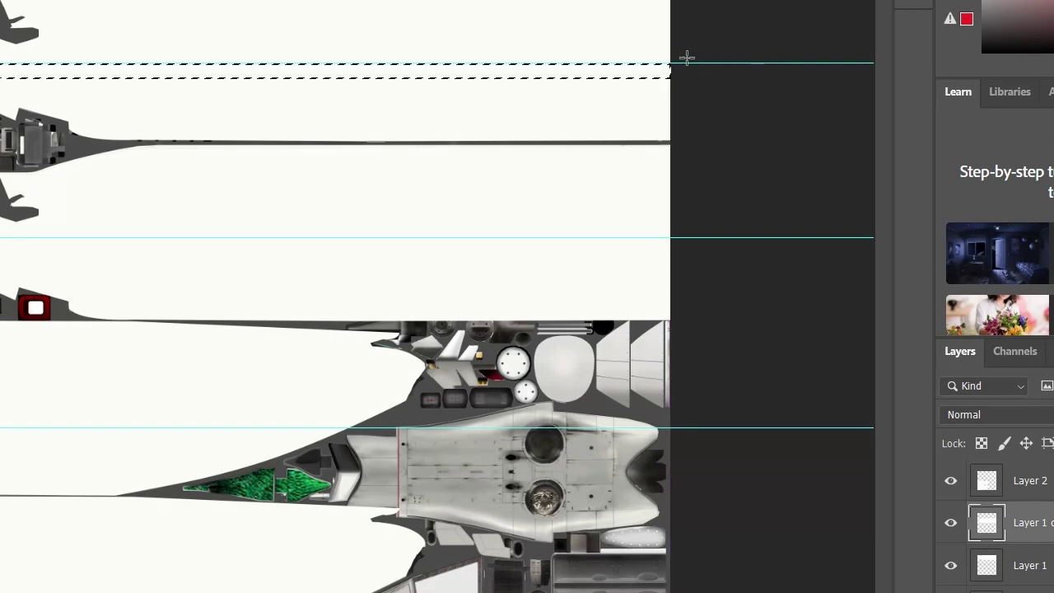
{"action": "key", "text": "ctrl+shift+n"}
{"action": "key", "text": "Return"}
{"action": "key", "text": "alt+BackSpace"}
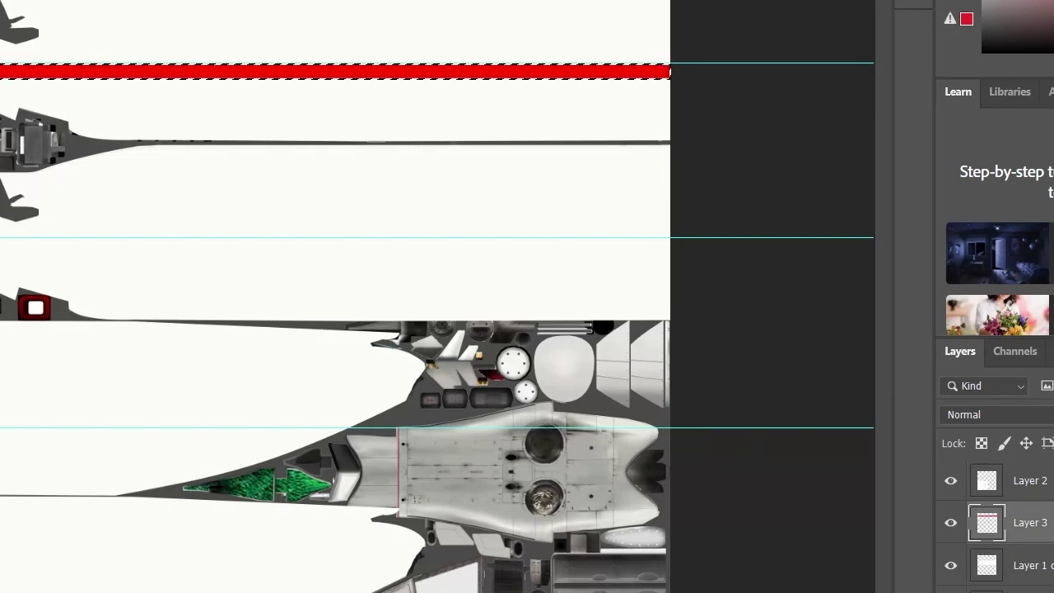
{"action": "key", "text": "Down"}
{"action": "key", "text": "Down"}
{"action": "key", "text": "Down"}
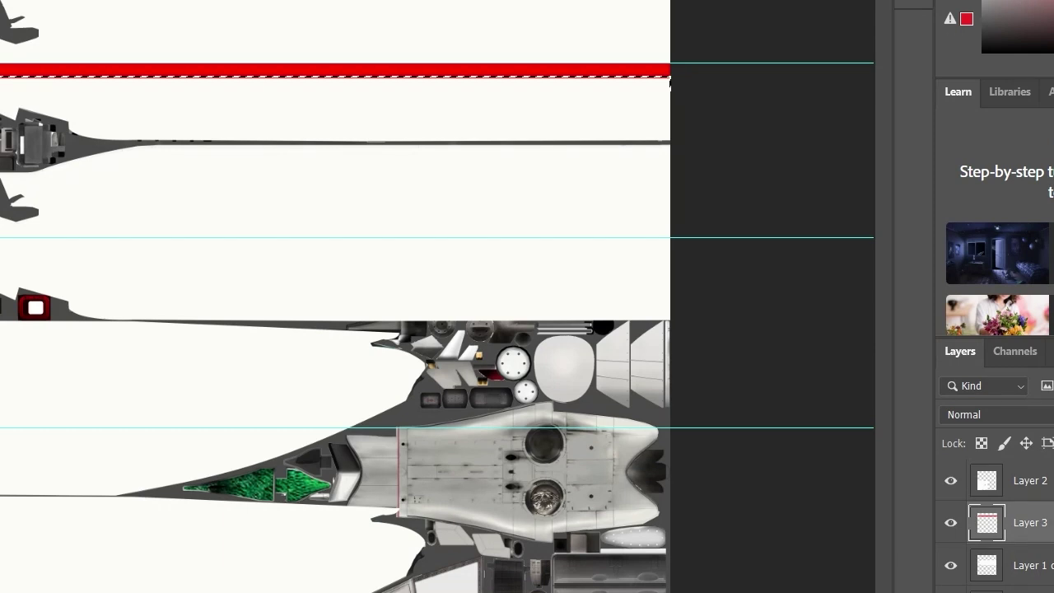
{"action": "key", "text": "Down"}
{"action": "key", "text": "Down"}
{"action": "key", "text": "Down"}
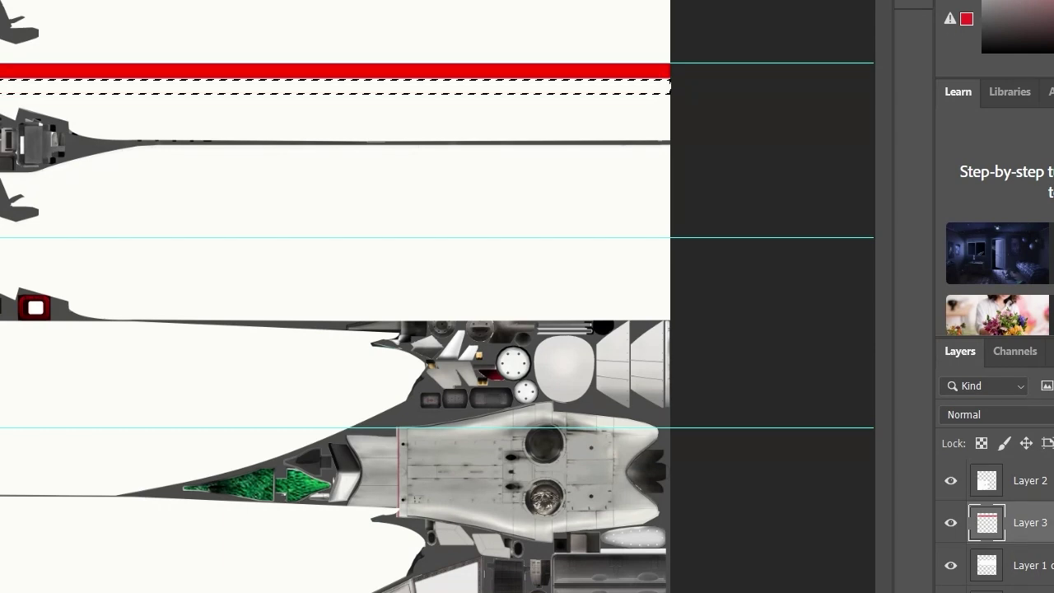
- Add a thin red band just beneath it on another new layer
{"action": "left_click_drag", "start_coordinate": [670, 85], "coordinate": [670, 89]}
{"action": "key", "text": "ctrl+shift+n"}
{"action": "key", "text": "Return"}
{"action": "key", "text": "alt+BackSpace"}
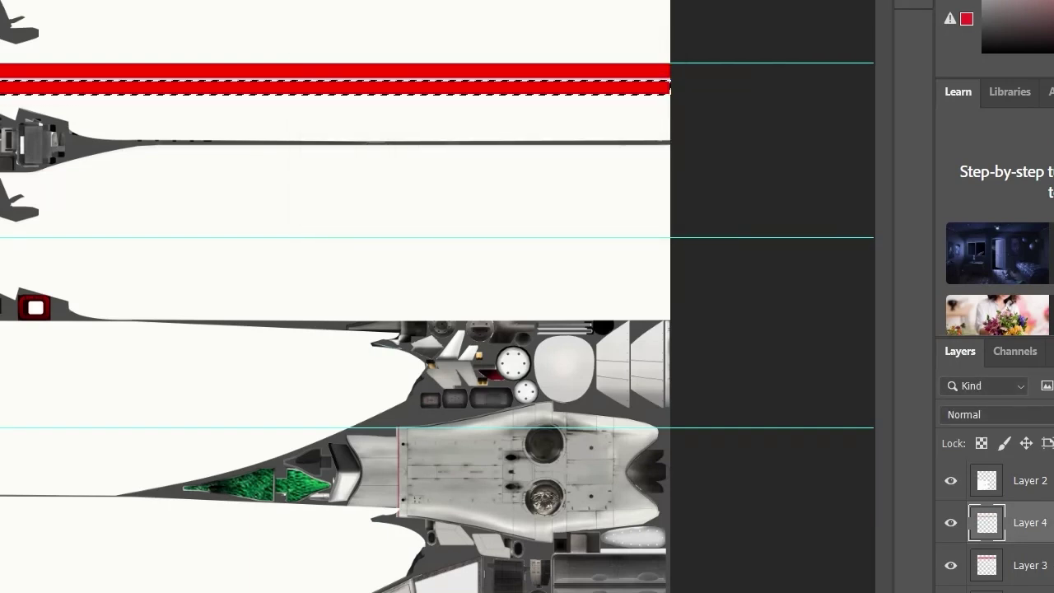
{"action": "key", "text": "ctrl+d"}
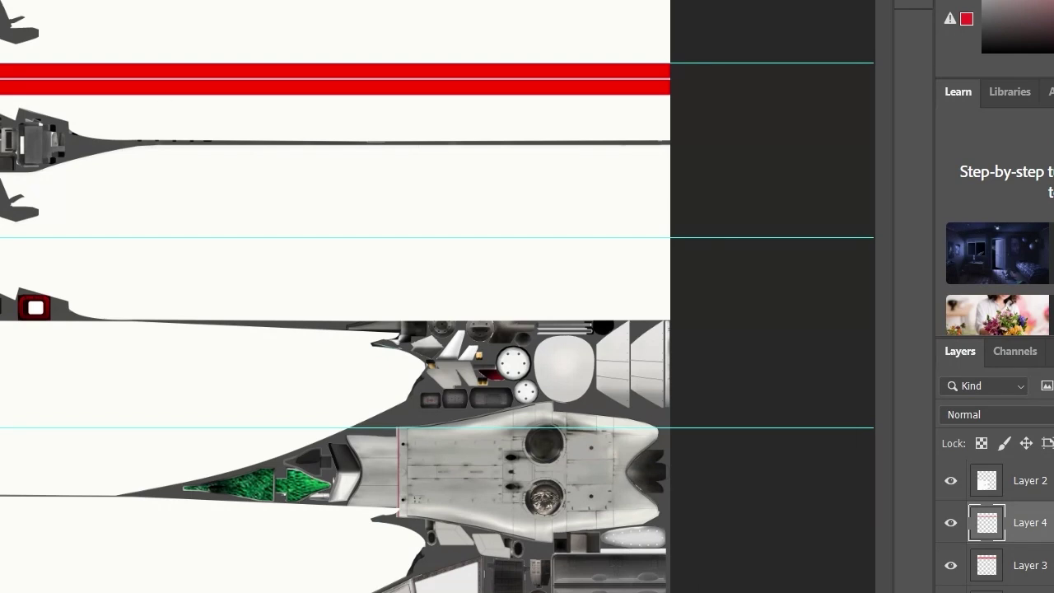
- Move Layer 3 down 9 px, merge it with Layer 4, and copy the stripe down to the lower fuselage
{"action": "right_click", "coordinate": [214, 74]}
{"action": "left_click", "coordinate": [237, 80]}
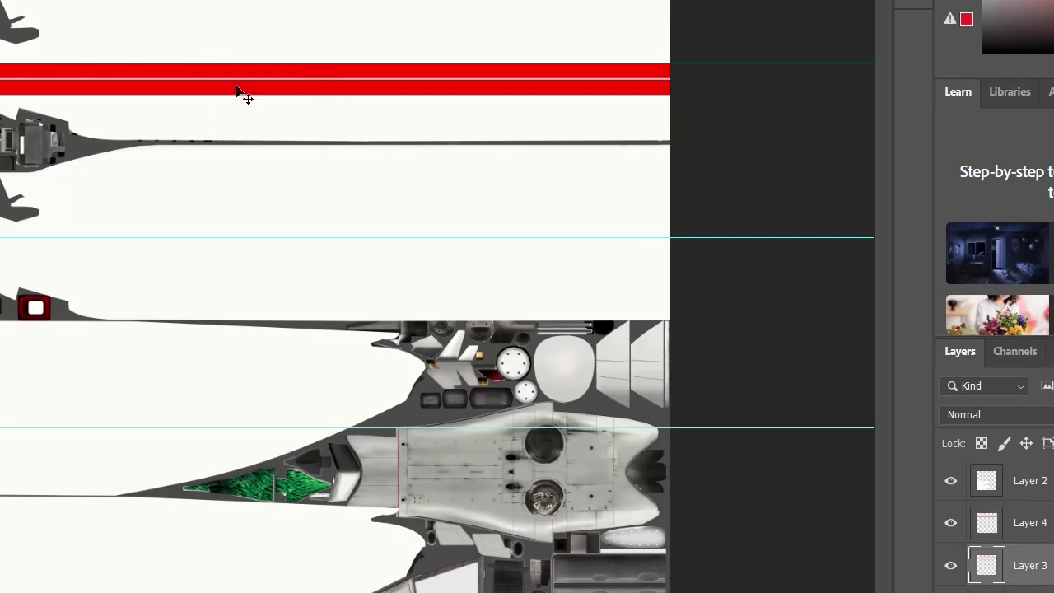
{"action": "left_click_drag", "start_coordinate": [236, 91], "coordinate": [254, 96]}
{"action": "right_click", "coordinate": [349, 90]}
{"action": "left_click", "coordinate": [398, 99]}
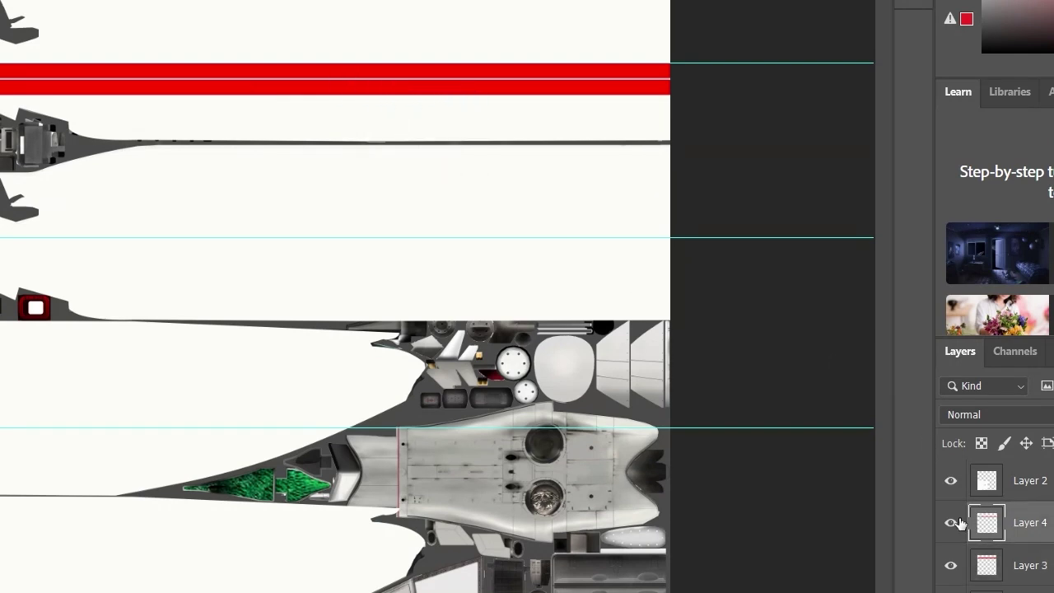
{"action": "left_click", "coordinate": [1020, 568]}
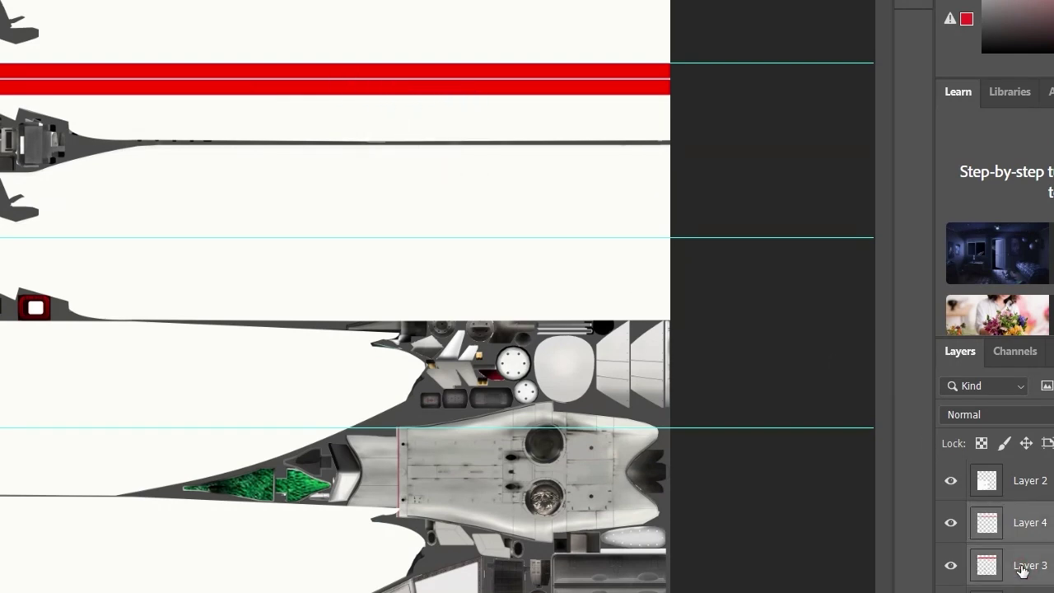
{"action": "key", "text": "ctrl+e"}
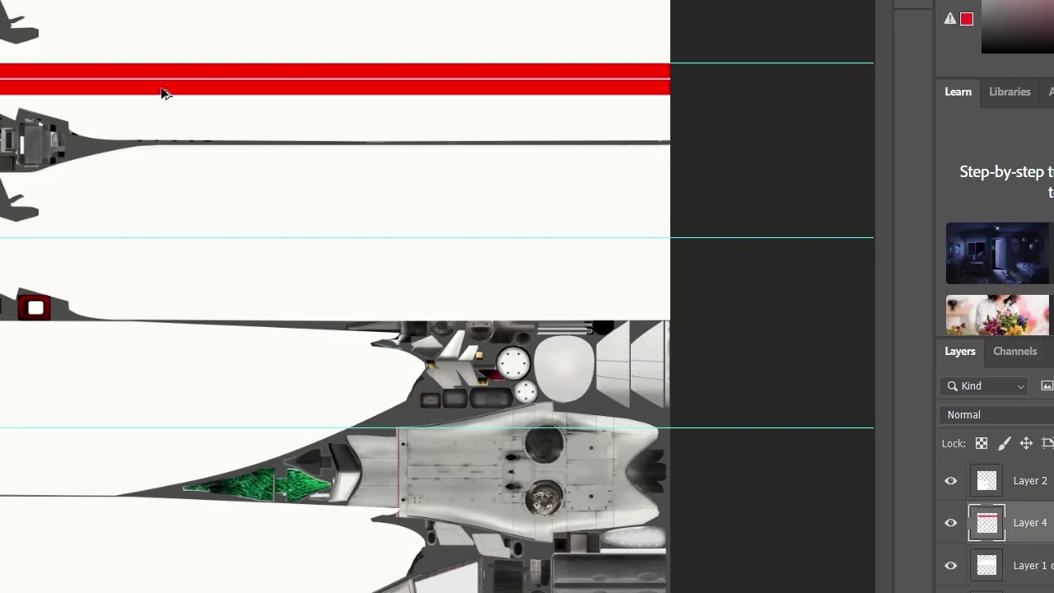
{"action": "left_click_drag", "start_coordinate": [163, 93], "coordinate": [85, 464]}
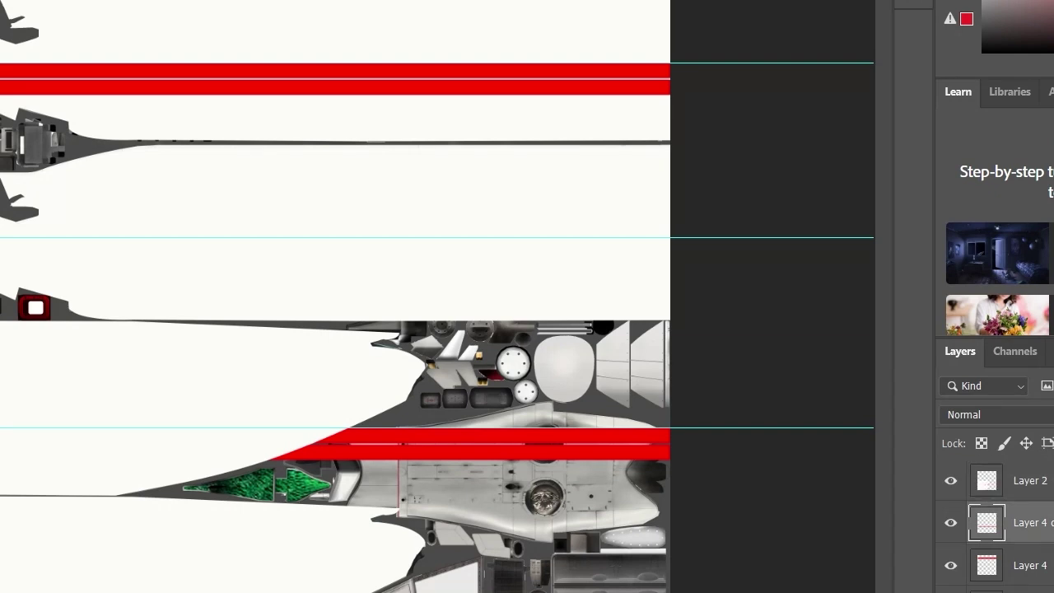
- Move the stripe copy above Layer 2, shift it 88 px left, add another copy below, and merge them
{"action": "right_click", "coordinate": [143, 466]}
{"action": "left_click", "coordinate": [174, 470]}
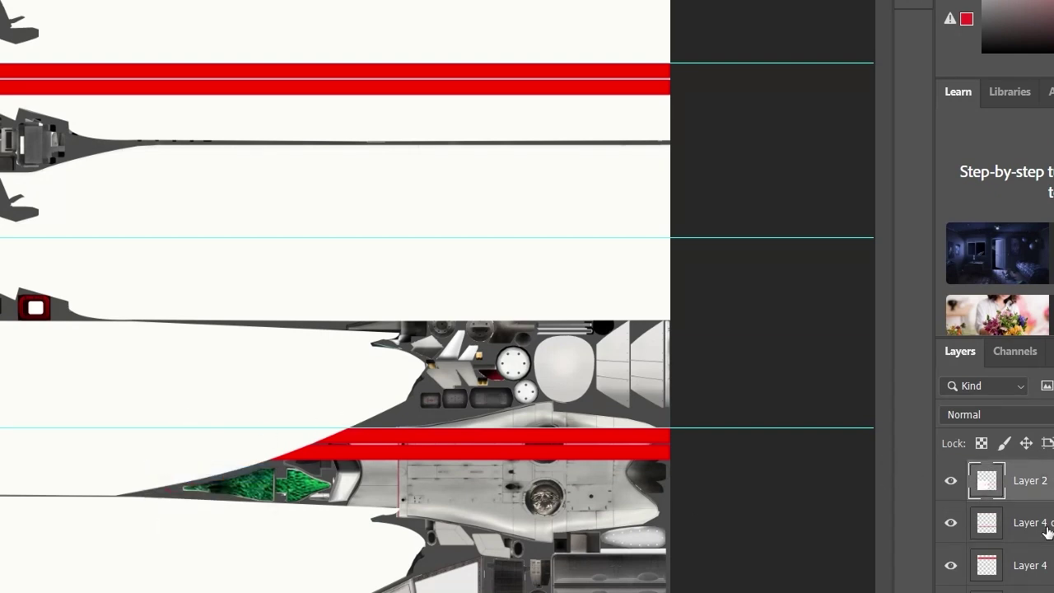
{"action": "left_click_drag", "start_coordinate": [1047, 531], "coordinate": [1047, 467]}
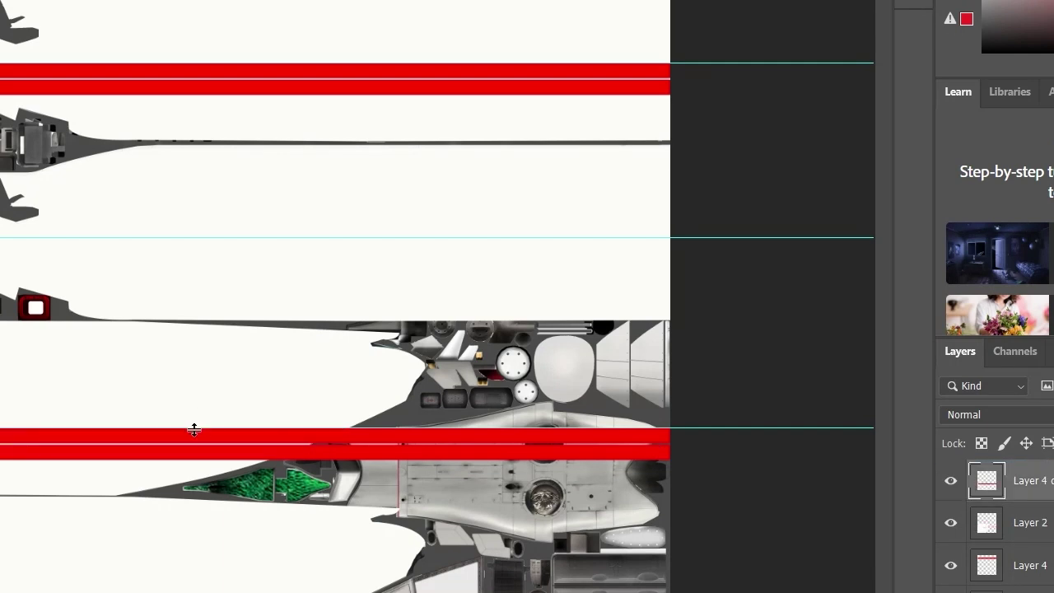
{"action": "left_click_drag", "start_coordinate": [195, 440], "coordinate": [177, 446]}
{"action": "left_click_drag", "start_coordinate": [177, 440], "coordinate": [151, 592]}
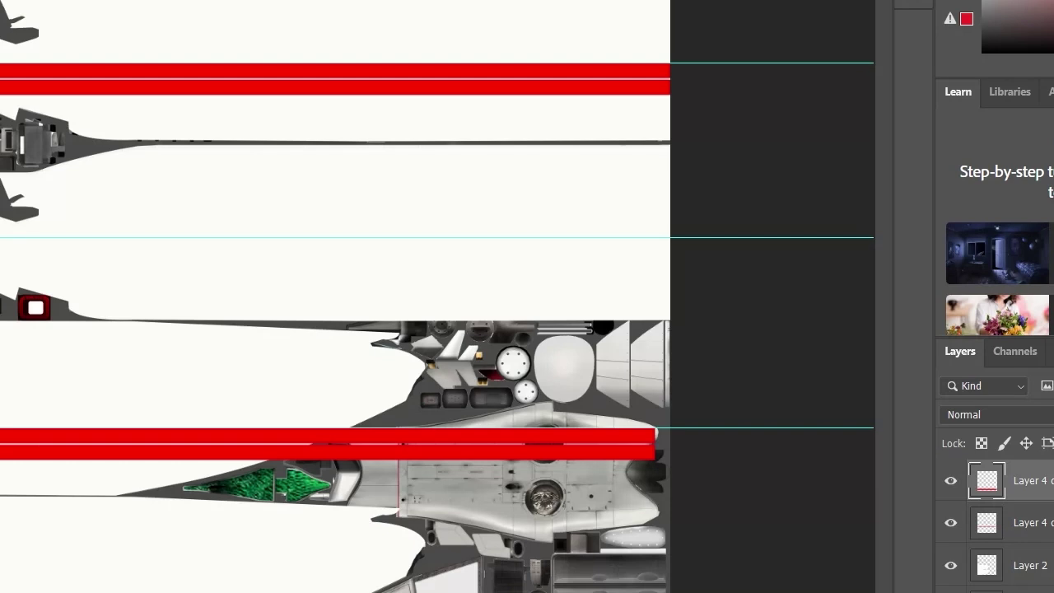
{"action": "key", "text": "ctrl+e"}
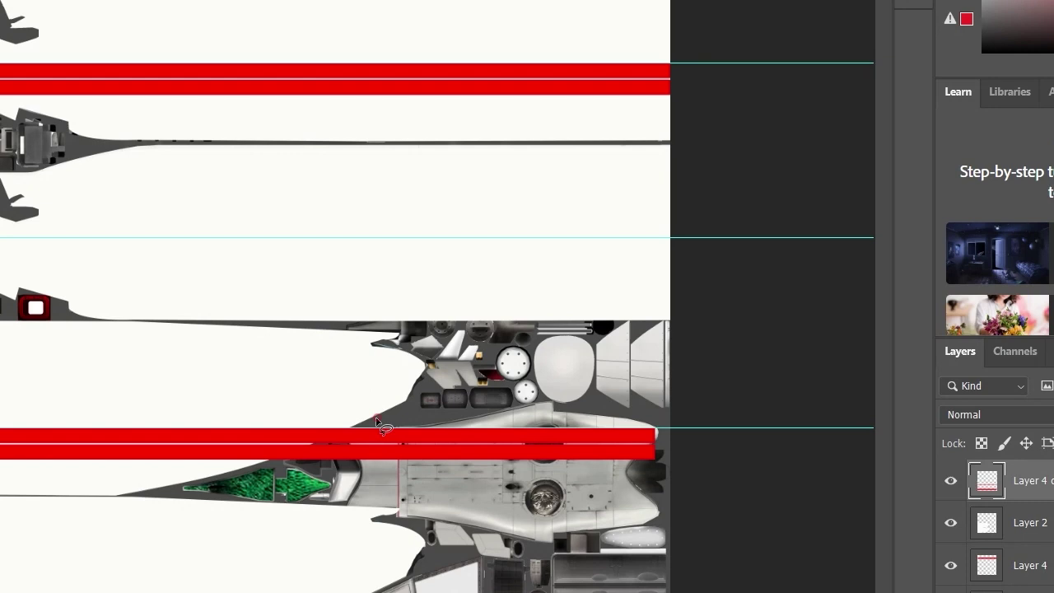
- Lasso the fuselage body area and delete the stripe inside it
{"action": "mouse_move", "coordinate": [377, 418]}
{"action": "left_mouse_down"}
{"action": "mouse_move", "coordinate": [345, 435]}
{"action": "mouse_move", "coordinate": [427, 569]}
{"action": "mouse_move", "coordinate": [375, 591]}
{"action": "left_mouse_up"}
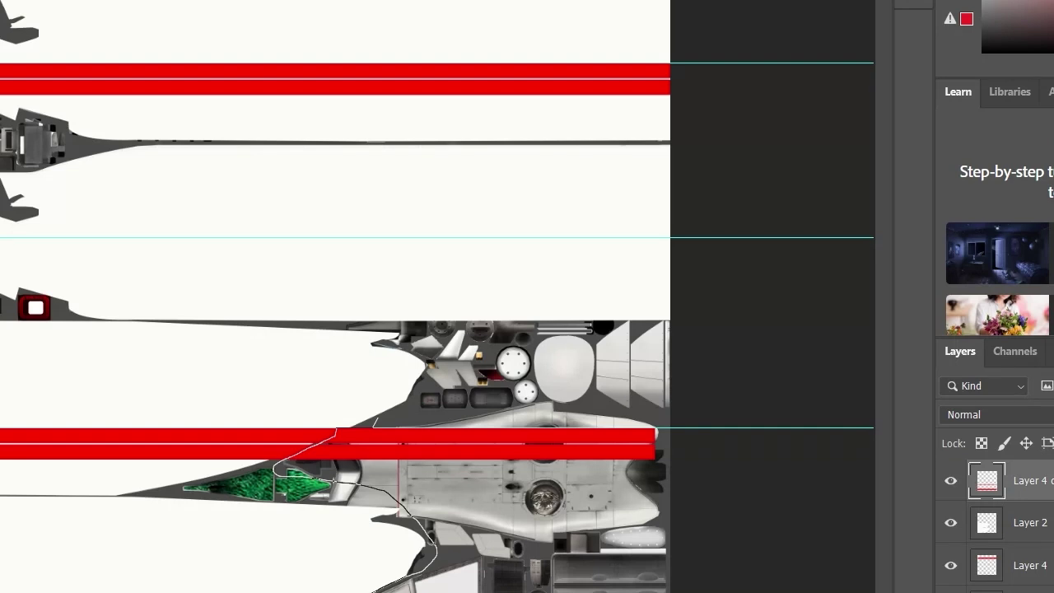
{"action": "mouse_move", "coordinate": [375, 591]}
{"action": "left_mouse_down"}
{"action": "mouse_move", "coordinate": [666, 568]}
{"action": "mouse_move", "coordinate": [665, 461]}
{"action": "mouse_move", "coordinate": [588, 412]}
{"action": "mouse_move", "coordinate": [384, 398]}
{"action": "mouse_move", "coordinate": [376, 424]}
{"action": "left_mouse_up"}
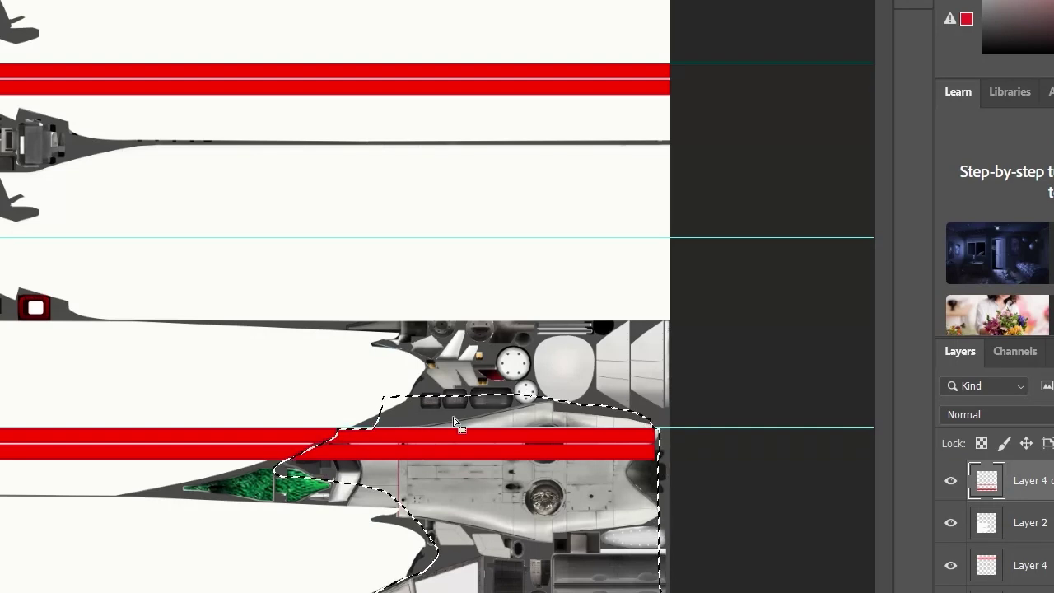
{"action": "key", "text": "Delete"}
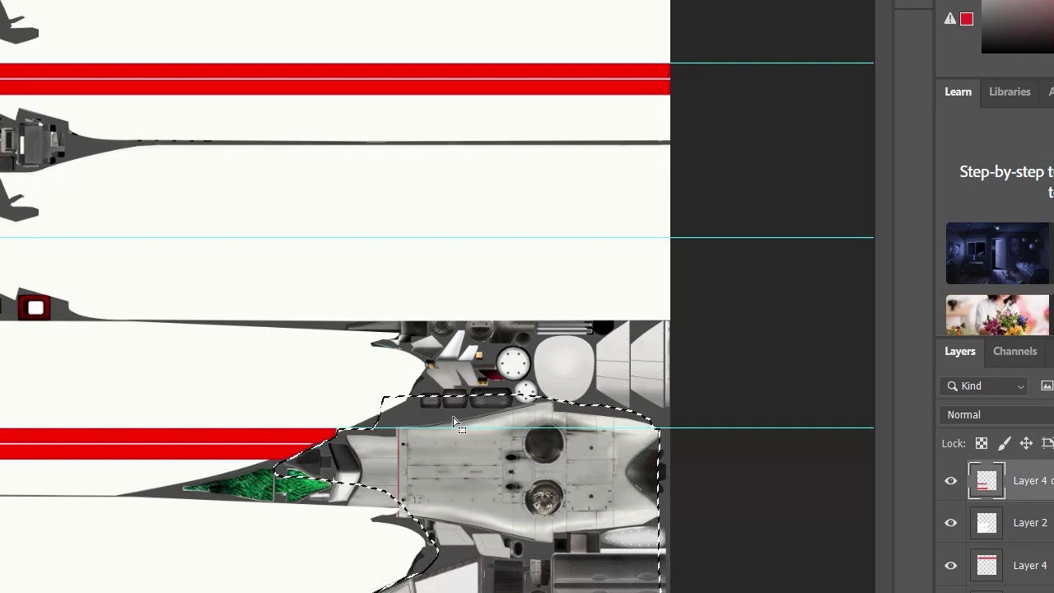
{"action": "key", "text": "ctrl+d"}
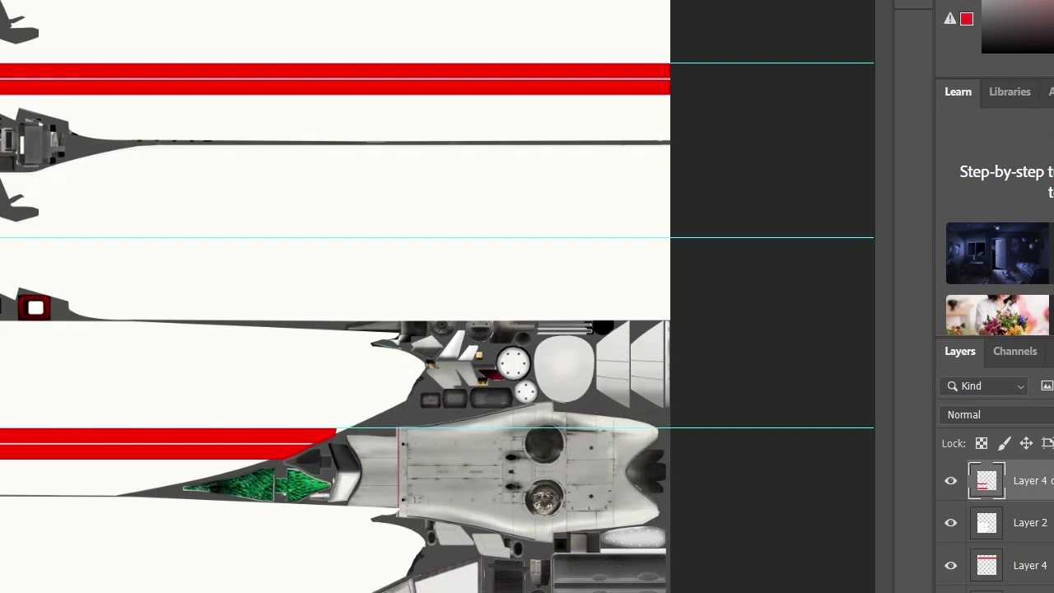
- Copy the upper stripe down to the middle guide and start saving under a new name
{"action": "key", "text": "v"}
{"action": "right_click", "coordinate": [356, 88]}
{"action": "left_click", "coordinate": [370, 96]}
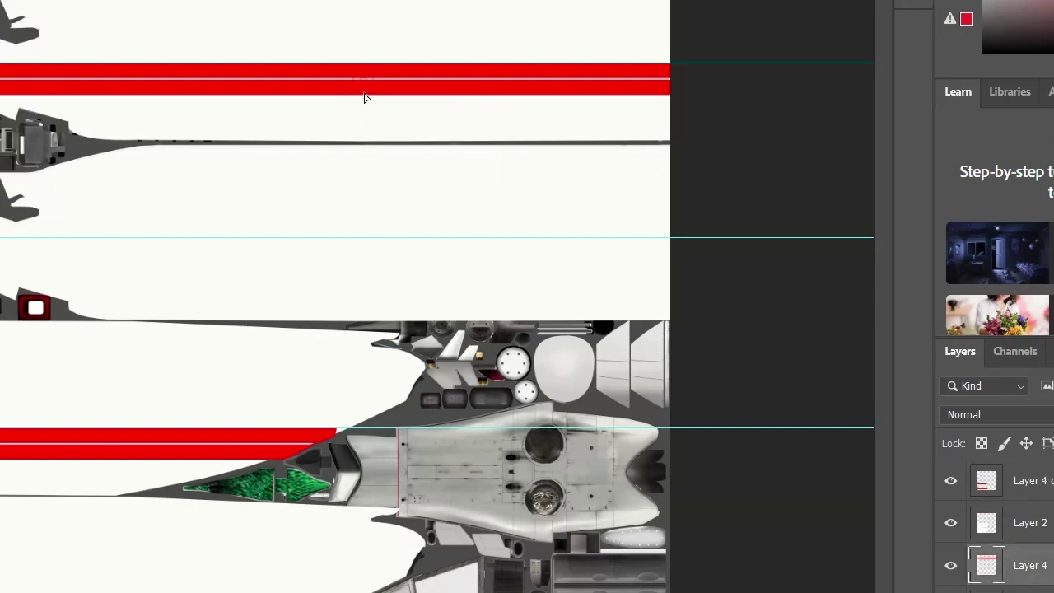
{"action": "left_click_drag", "start_coordinate": [364, 83], "coordinate": [376, 261]}
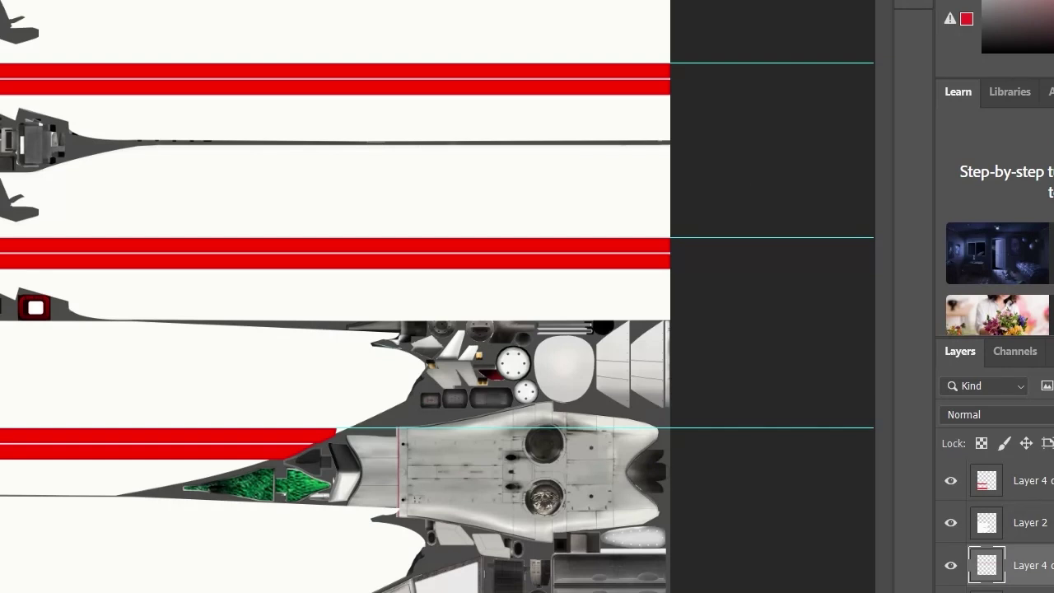
{"action": "left_click", "coordinate": [1021, 480]}
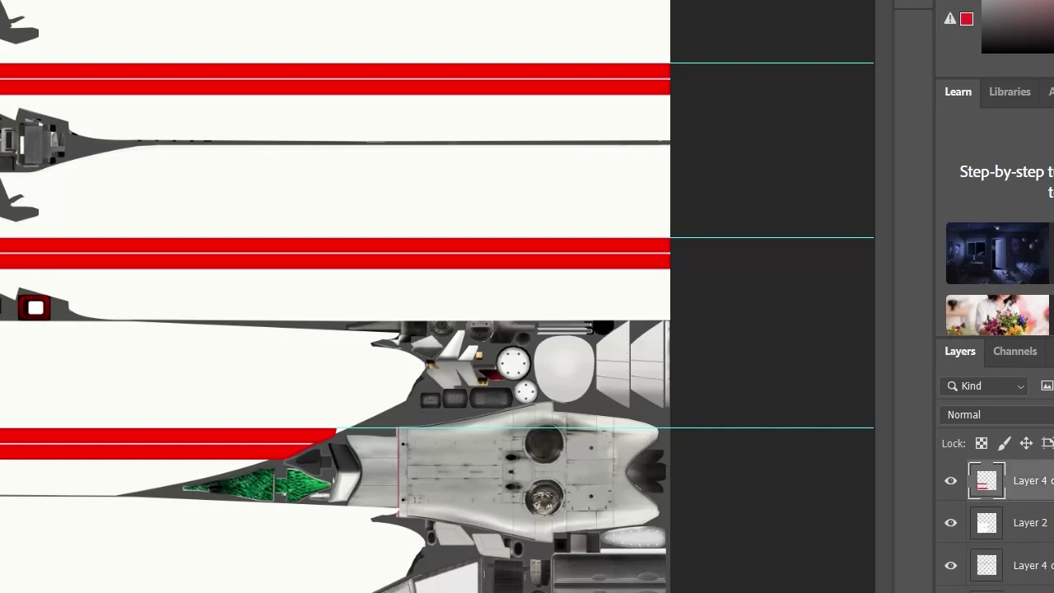
{"action": "key", "text": "ctrl+s"}
- Save locally in Photoshop PSD format and browse into Program Files (x86) on Local Disk (C:)
{"action": "left_click", "coordinate": [548, 455]}
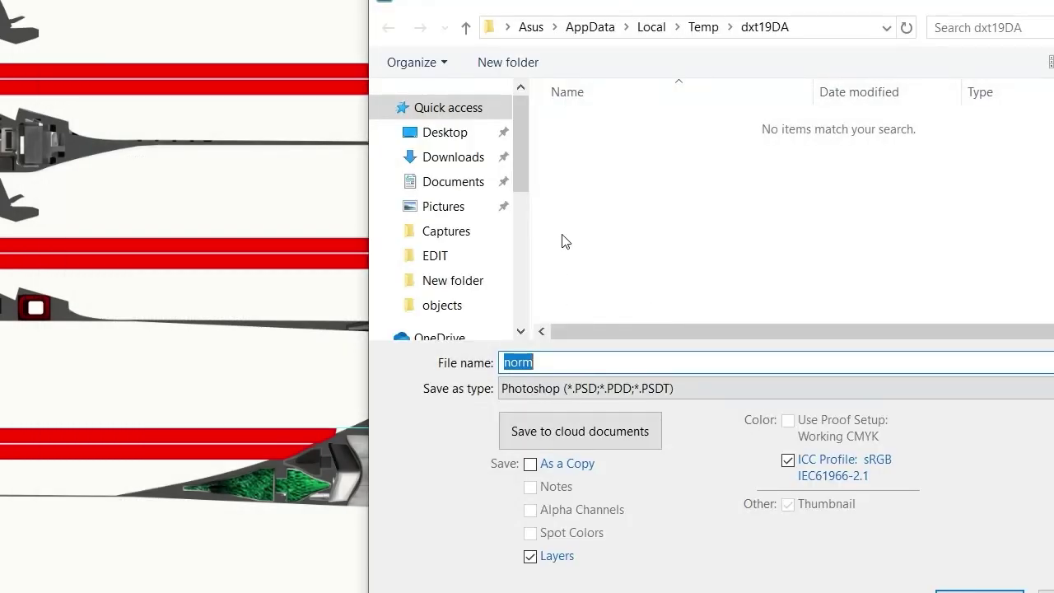
{"action": "left_click", "coordinate": [583, 390]}
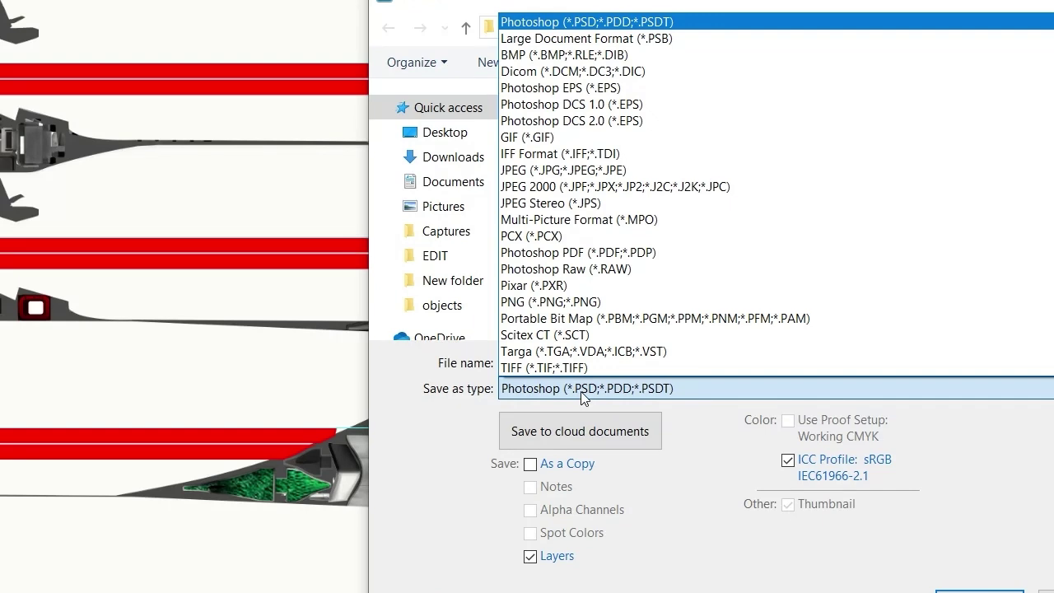
{"action": "left_click", "coordinate": [565, 20]}
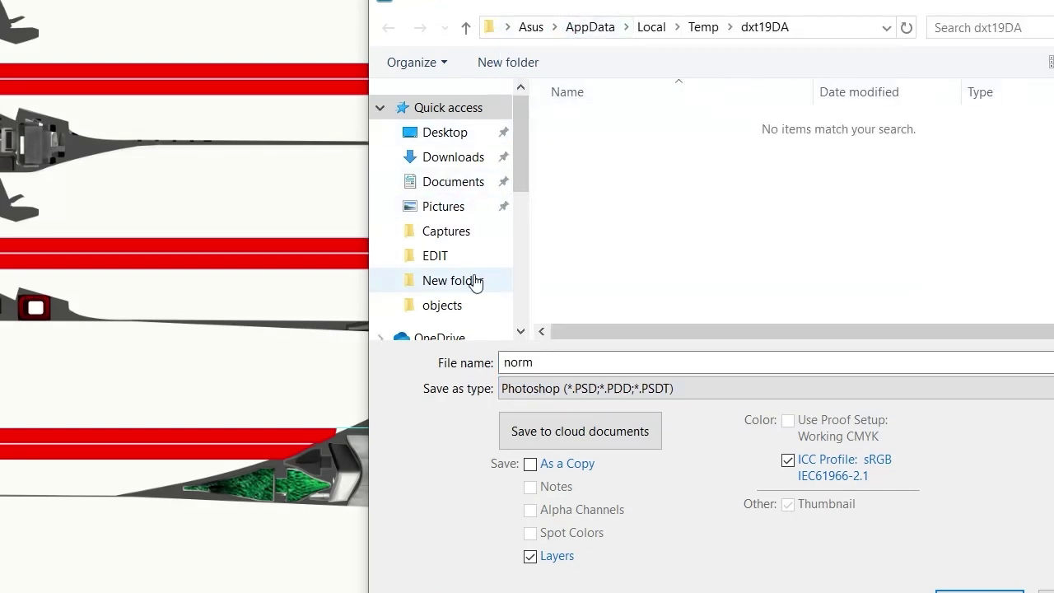
{"action": "scroll", "coordinate": [470, 288], "scroll_direction": "down", "scroll_amount": 4}
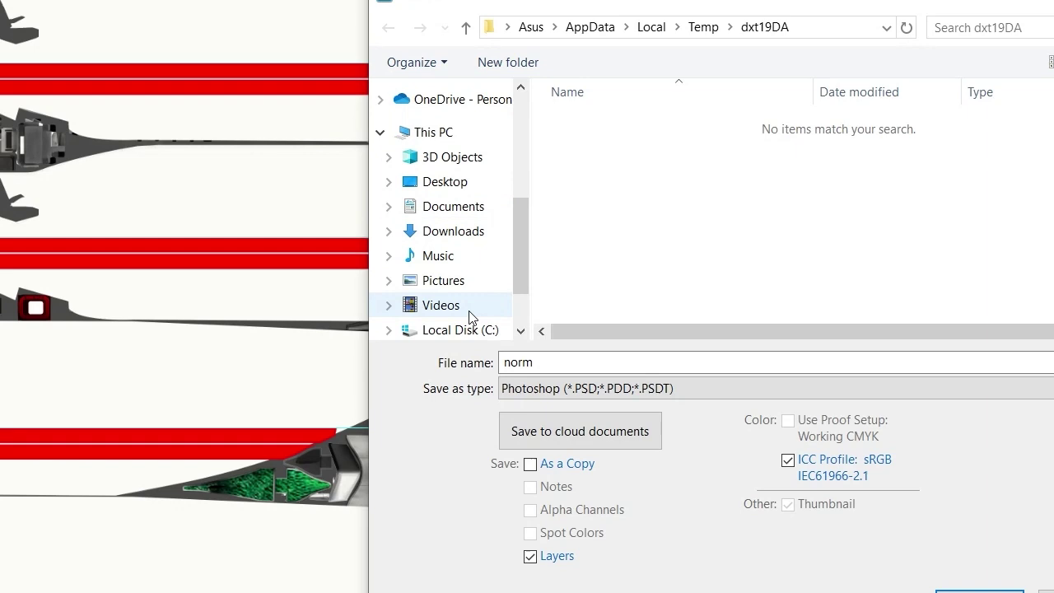
{"action": "scroll", "coordinate": [470, 317], "scroll_direction": "down", "scroll_amount": 2}
{"action": "left_click", "coordinate": [476, 265]}
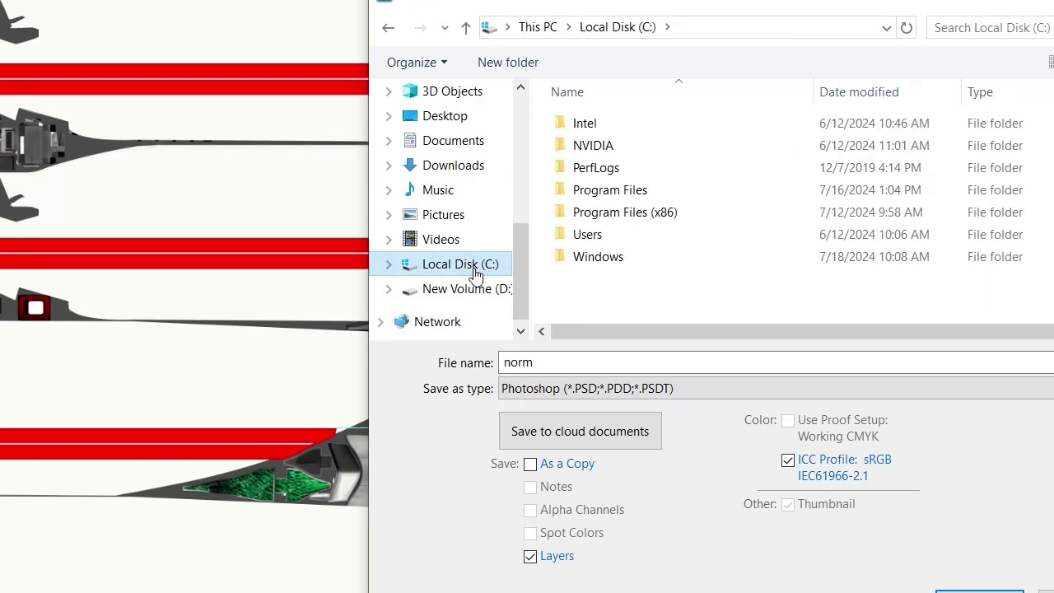
{"action": "left_click", "coordinate": [614, 211]}
{"action": "double_click", "coordinate": [618, 212]}
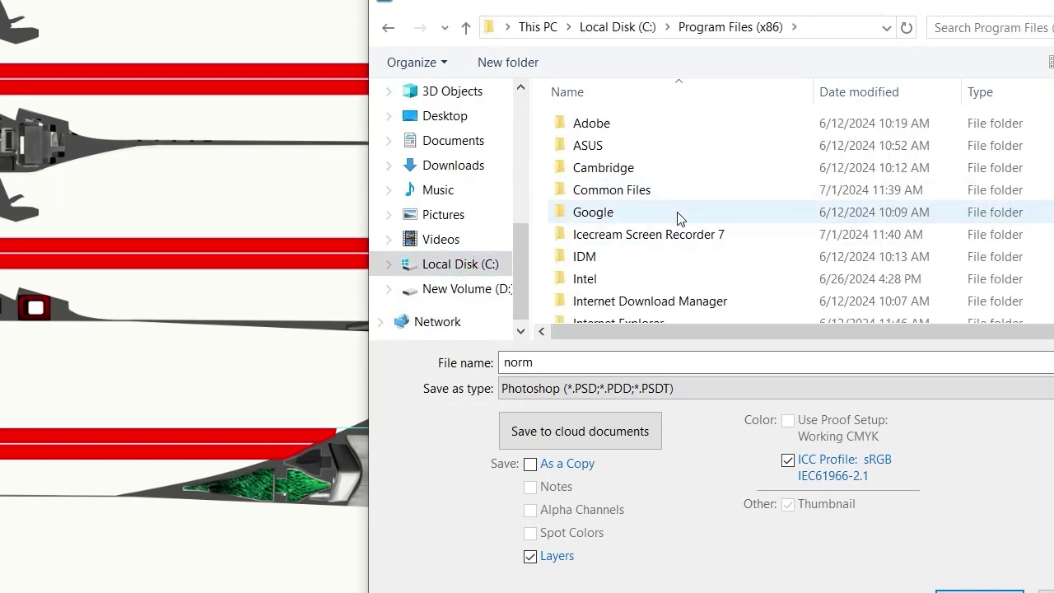
{"action": "scroll", "coordinate": [678, 236], "scroll_direction": "down", "scroll_amount": 3}
{"action": "scroll", "coordinate": [679, 237], "scroll_direction": "down", "scroll_amount": 1}
{"action": "scroll", "coordinate": [667, 242], "scroll_direction": "down", "scroll_amount": 2}
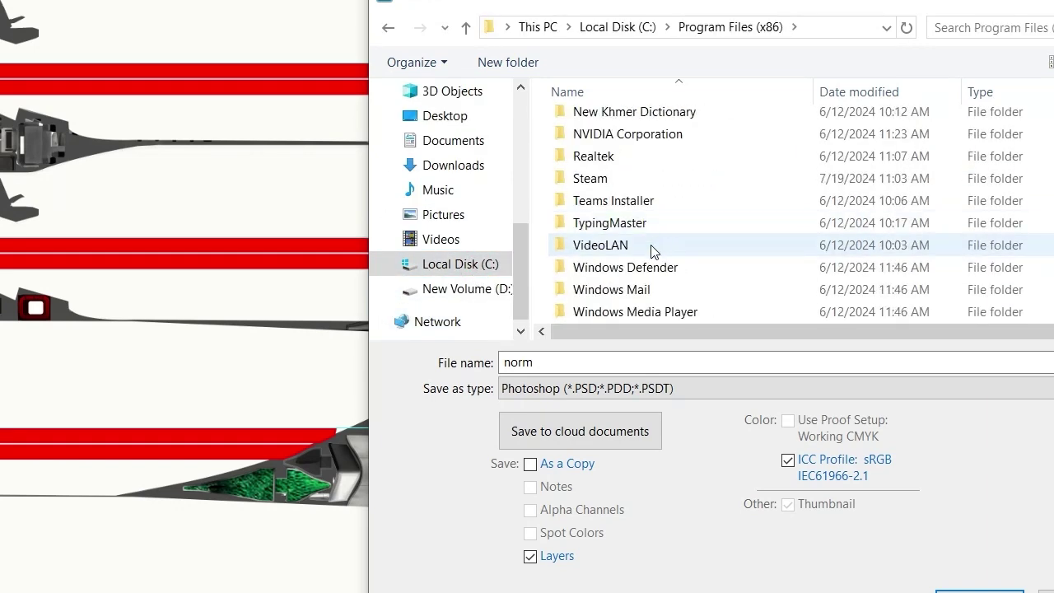
{"action": "scroll", "coordinate": [652, 251], "scroll_direction": "down", "scroll_amount": 3}
{"action": "scroll", "coordinate": [651, 251], "scroll_direction": "up", "scroll_amount": 4}
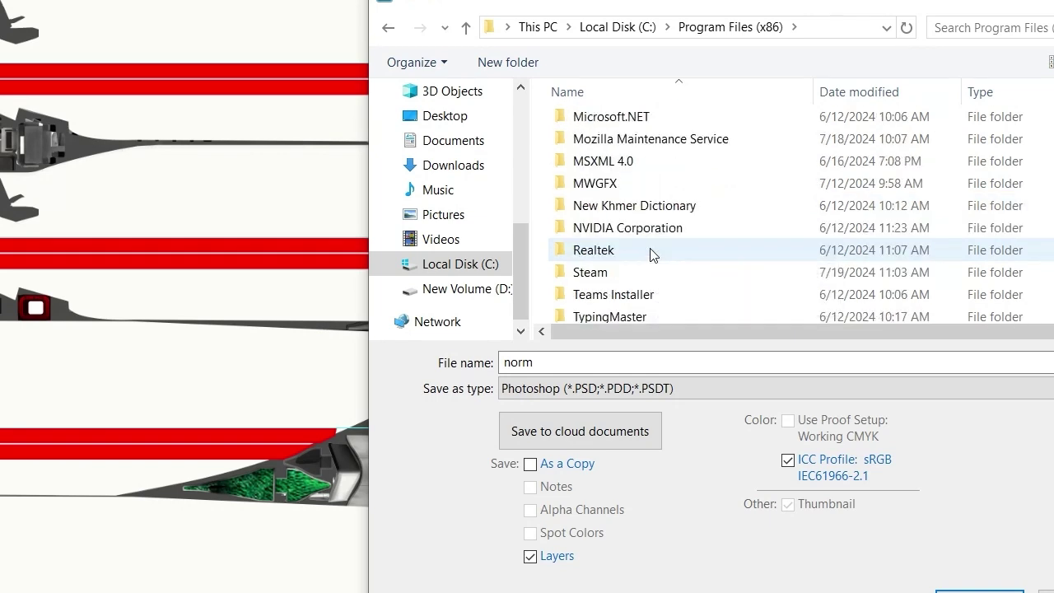
{"action": "scroll", "coordinate": [646, 249], "scroll_direction": "up", "scroll_amount": 3}
{"action": "scroll", "coordinate": [644, 247], "scroll_direction": "up", "scroll_amount": 2}
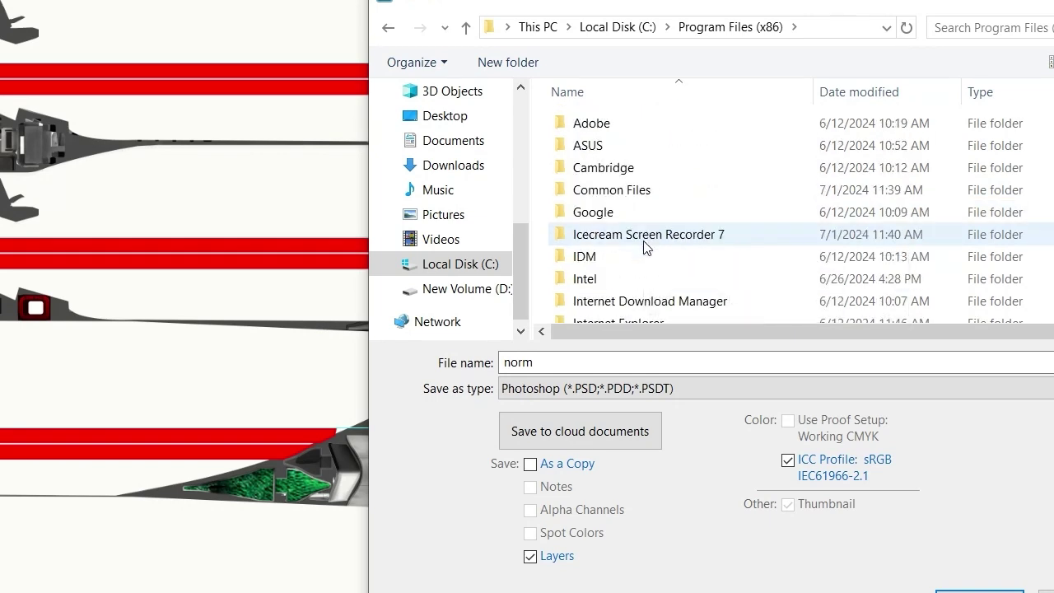
{"action": "scroll", "coordinate": [644, 245], "scroll_direction": "down", "scroll_amount": 5}
{"action": "scroll", "coordinate": [645, 244], "scroll_direction": "down", "scroll_amount": 3}
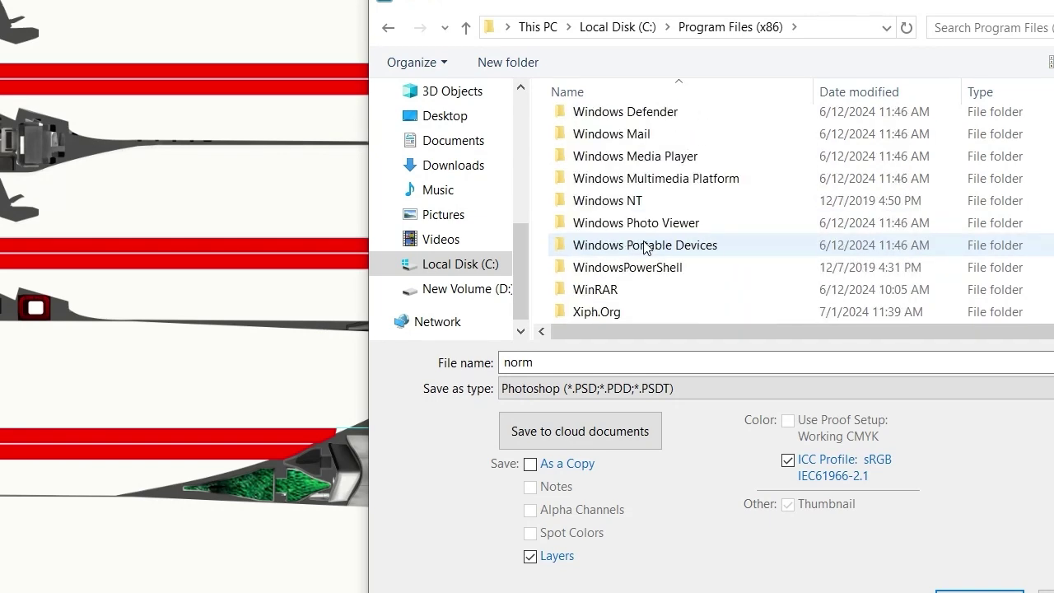
- Return to Local Disk (C:) and navigate through Program Files (x86) into the Steam folder
{"action": "left_click", "coordinate": [388, 27]}
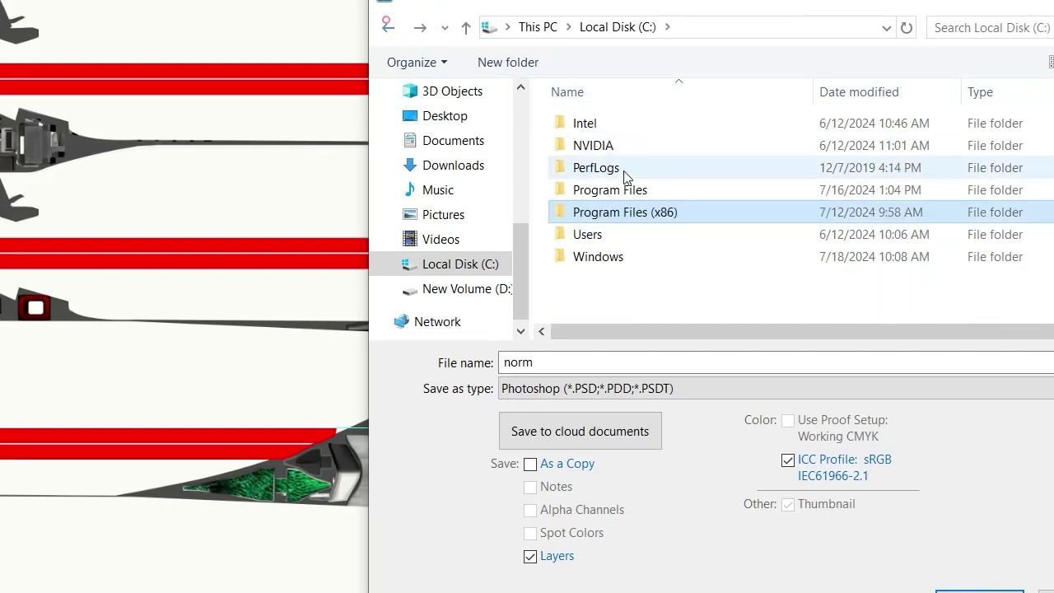
{"action": "double_click", "coordinate": [625, 211]}
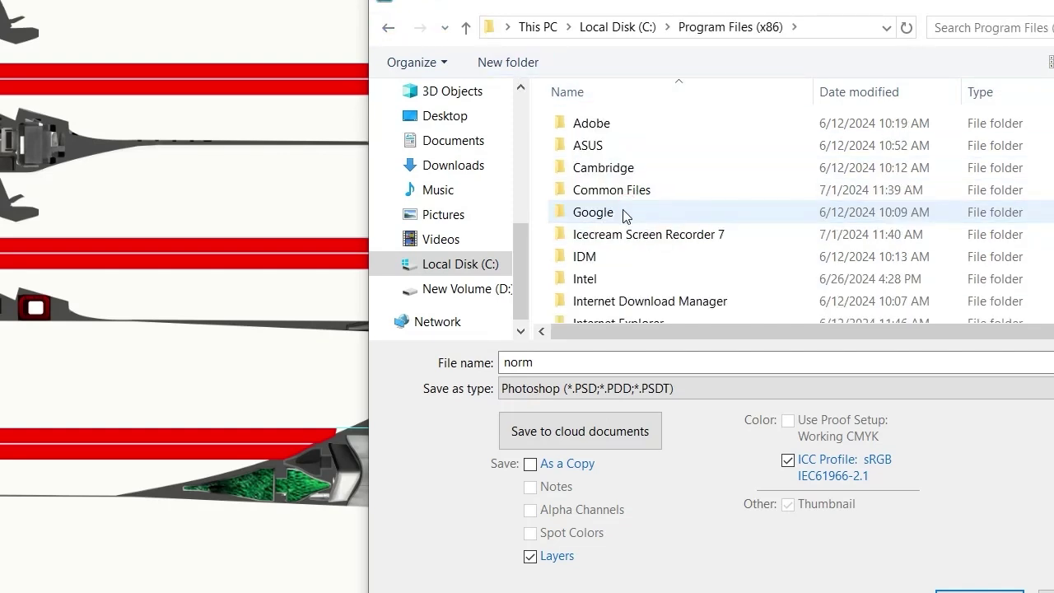
{"action": "scroll", "coordinate": [621, 217], "scroll_direction": "down", "scroll_amount": 1}
{"action": "scroll", "coordinate": [622, 217], "scroll_direction": "down", "scroll_amount": 1}
{"action": "scroll", "coordinate": [619, 222], "scroll_direction": "down", "scroll_amount": 2}
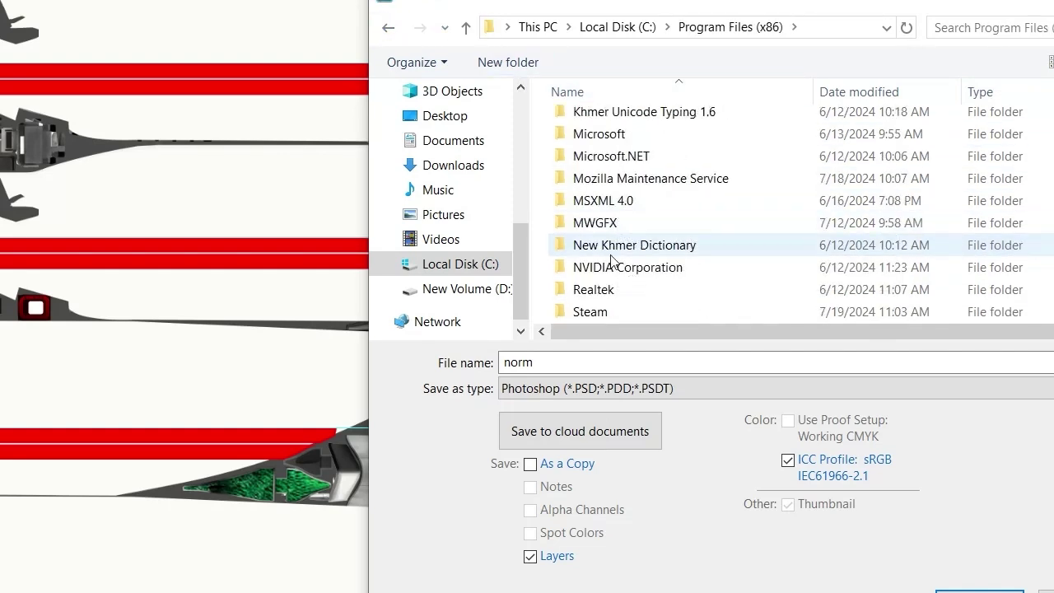
{"action": "double_click", "coordinate": [610, 311]}
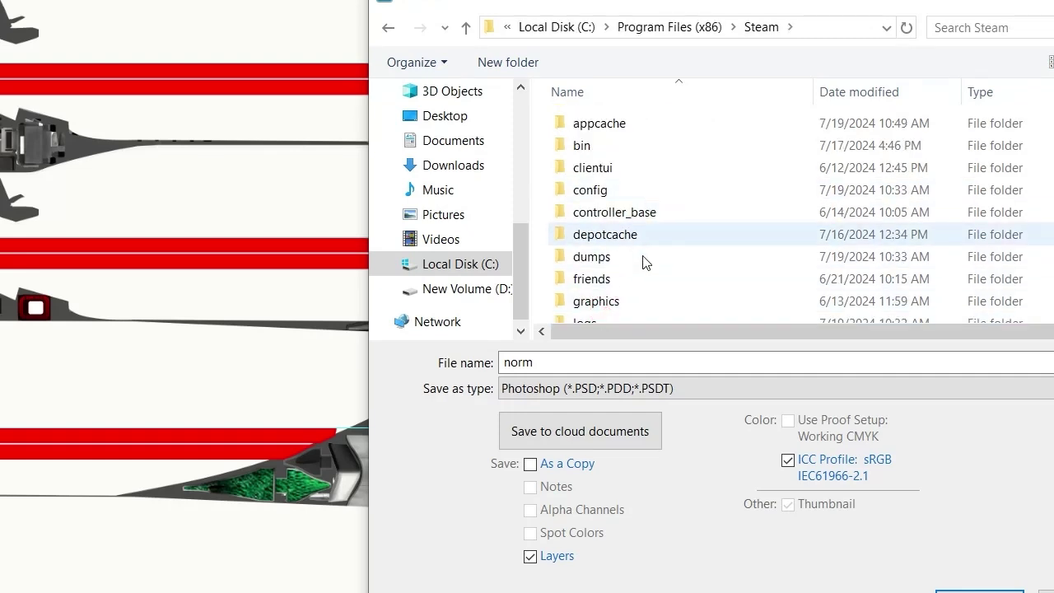
{"action": "scroll", "coordinate": [638, 299], "scroll_direction": "down", "scroll_amount": 1}
{"action": "scroll", "coordinate": [639, 299], "scroll_direction": "down", "scroll_amount": 1}
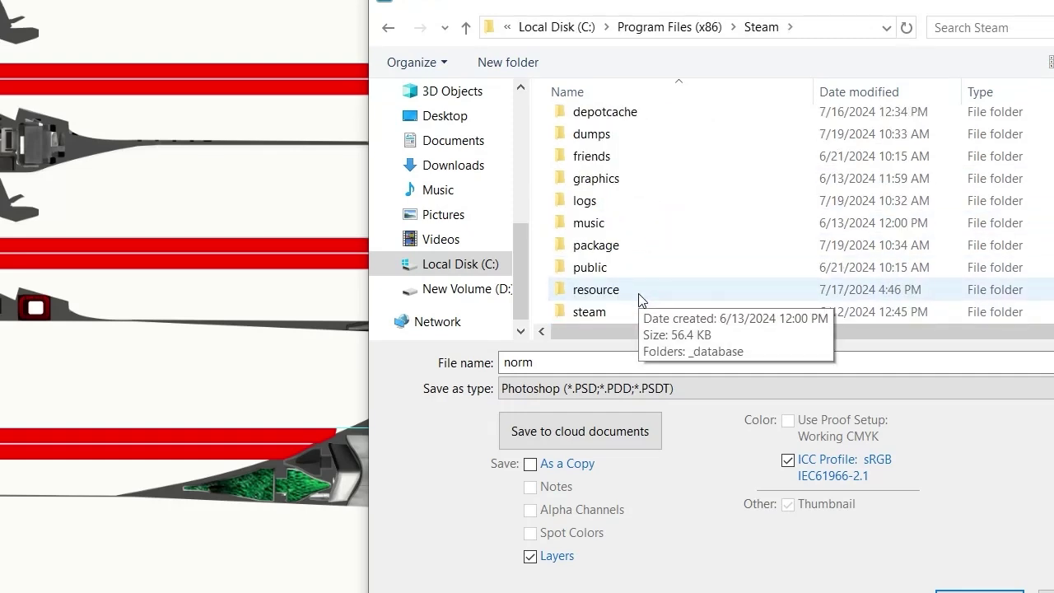
{"action": "scroll", "coordinate": [628, 306], "scroll_direction": "down", "scroll_amount": 1}
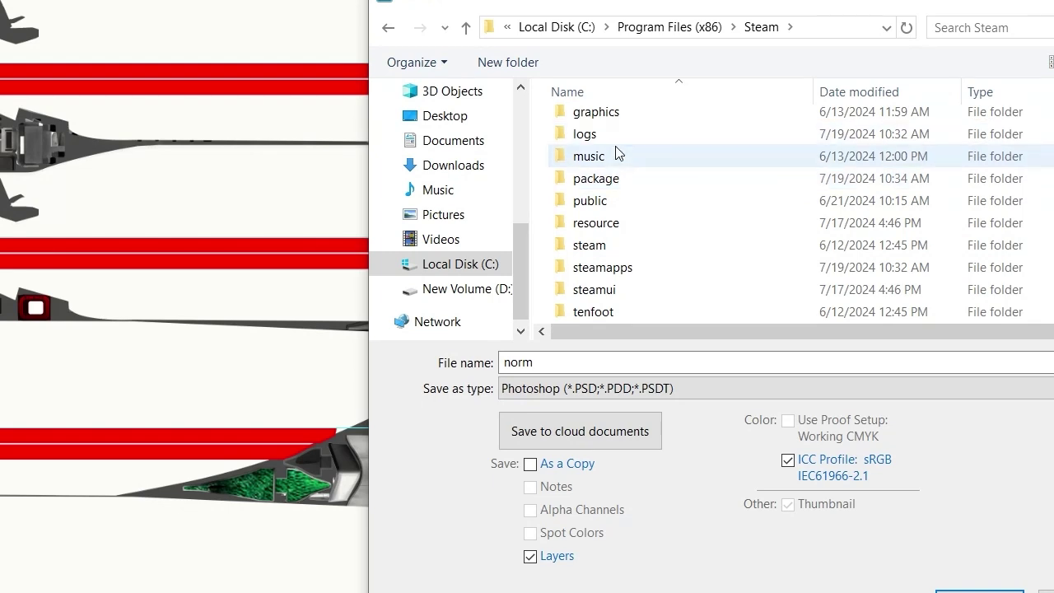
{"action": "scroll", "coordinate": [633, 158], "scroll_direction": "up", "scroll_amount": 1}
{"action": "scroll", "coordinate": [641, 160], "scroll_direction": "up", "scroll_amount": 2}
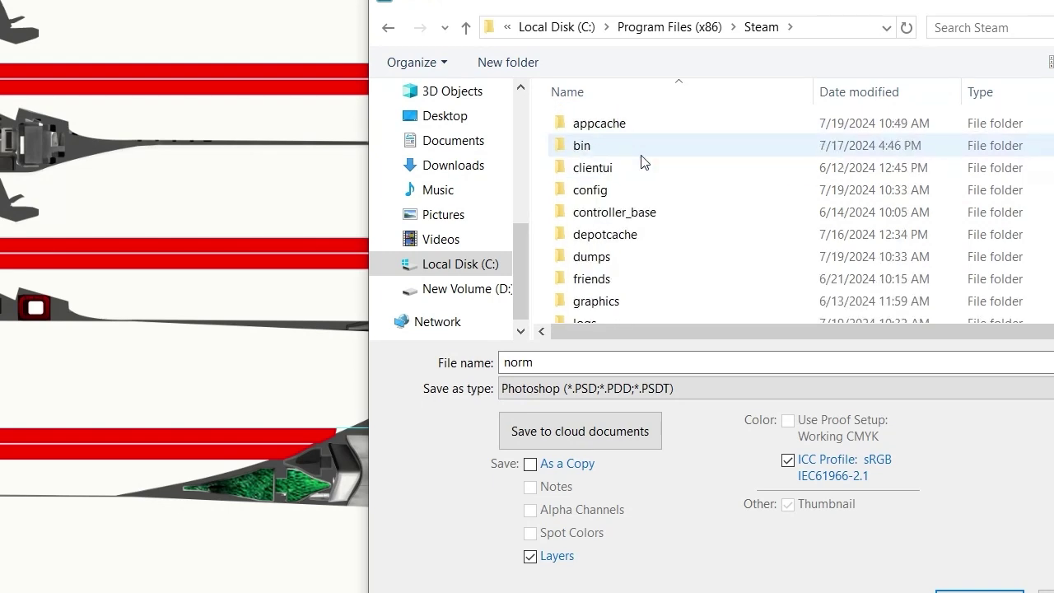
{"action": "scroll", "coordinate": [643, 161], "scroll_direction": "down", "scroll_amount": 1}
{"action": "scroll", "coordinate": [644, 162], "scroll_direction": "down", "scroll_amount": 1}
{"action": "scroll", "coordinate": [644, 161], "scroll_direction": "down", "scroll_amount": 1}
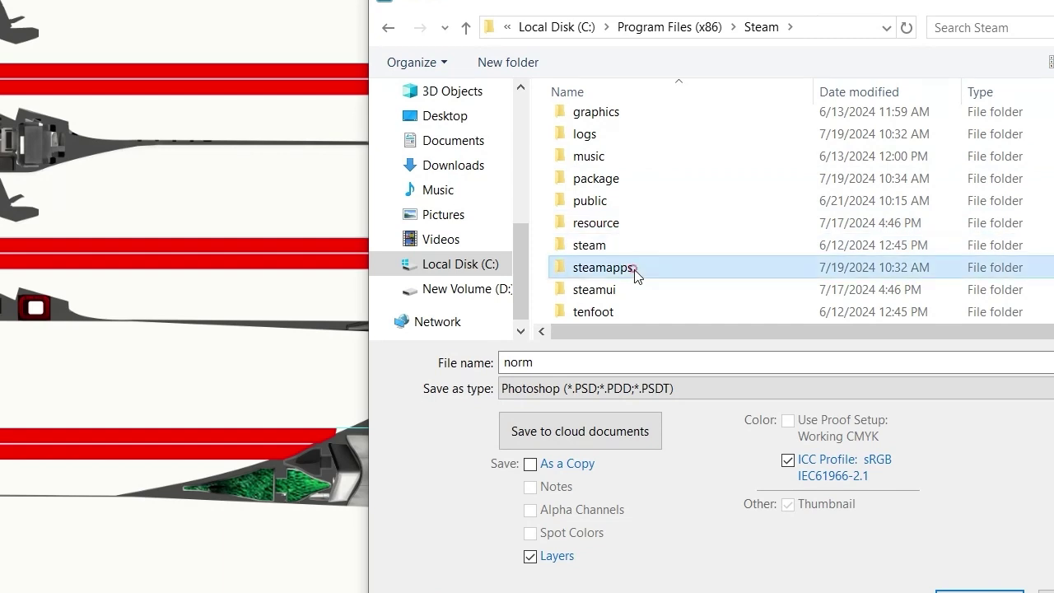
- Go to steamapps > common > X-Plane 11 > Aircraft > B737-800X > liveries > bbj 2 > objects and save
{"action": "double_click", "coordinate": [635, 269]}
{"action": "left_click", "coordinate": [632, 124]}
{"action": "double_click", "coordinate": [632, 124]}
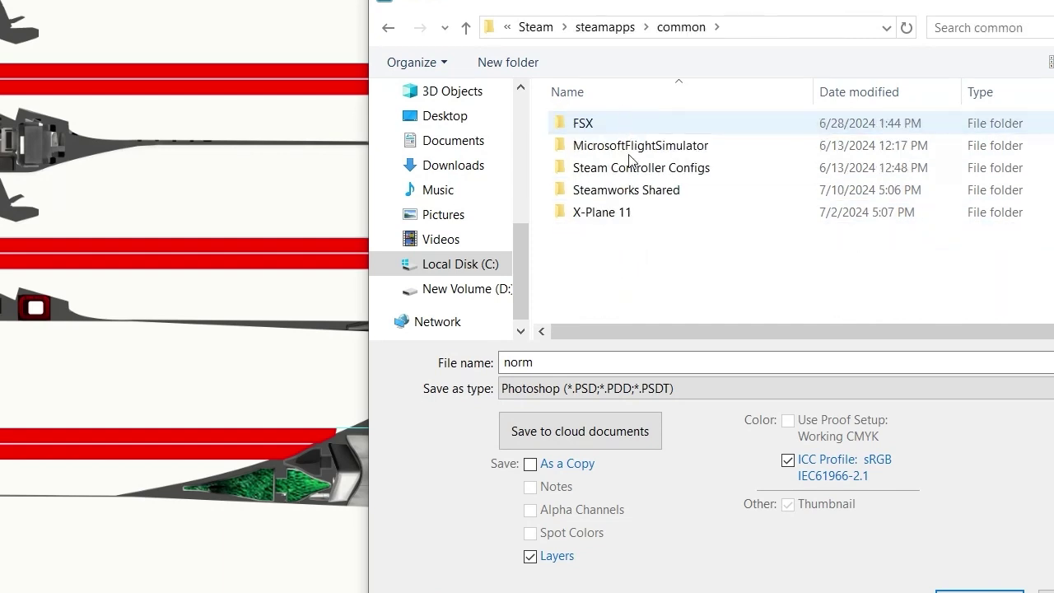
{"action": "double_click", "coordinate": [618, 211]}
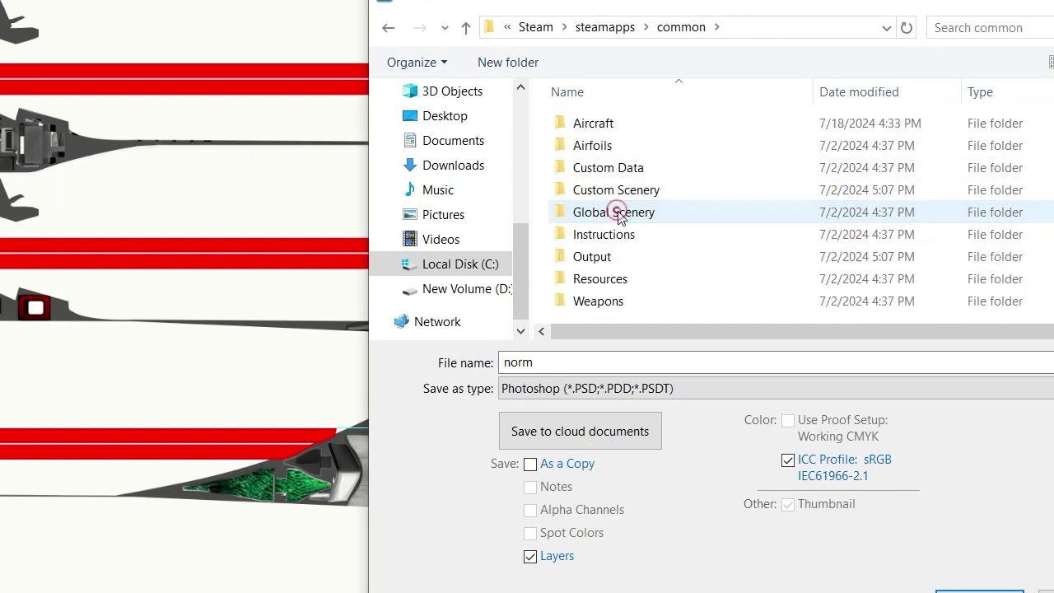
{"action": "double_click", "coordinate": [613, 126]}
{"action": "double_click", "coordinate": [635, 127]}
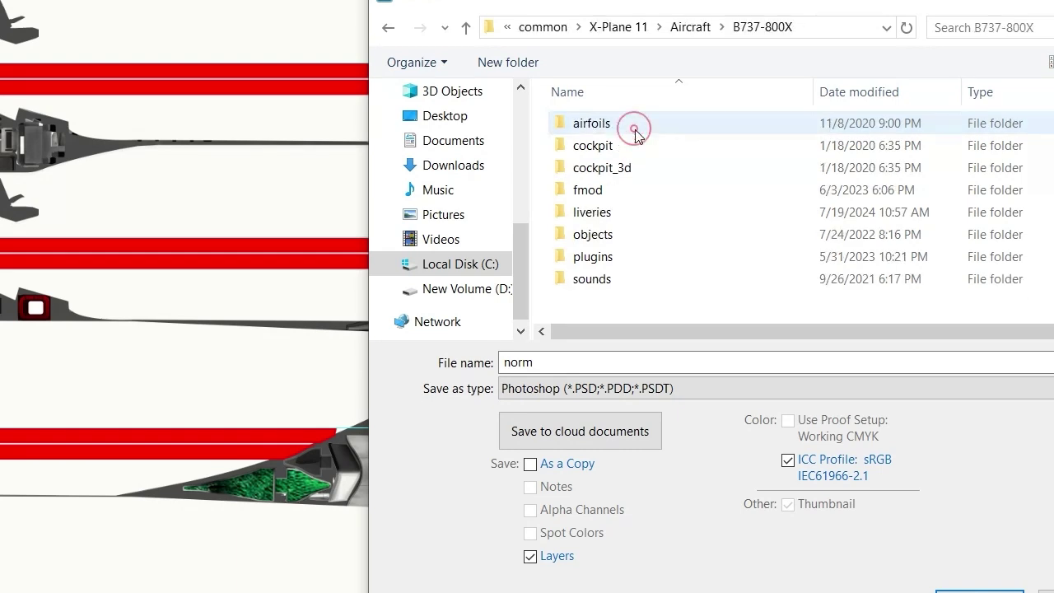
{"action": "double_click", "coordinate": [623, 211]}
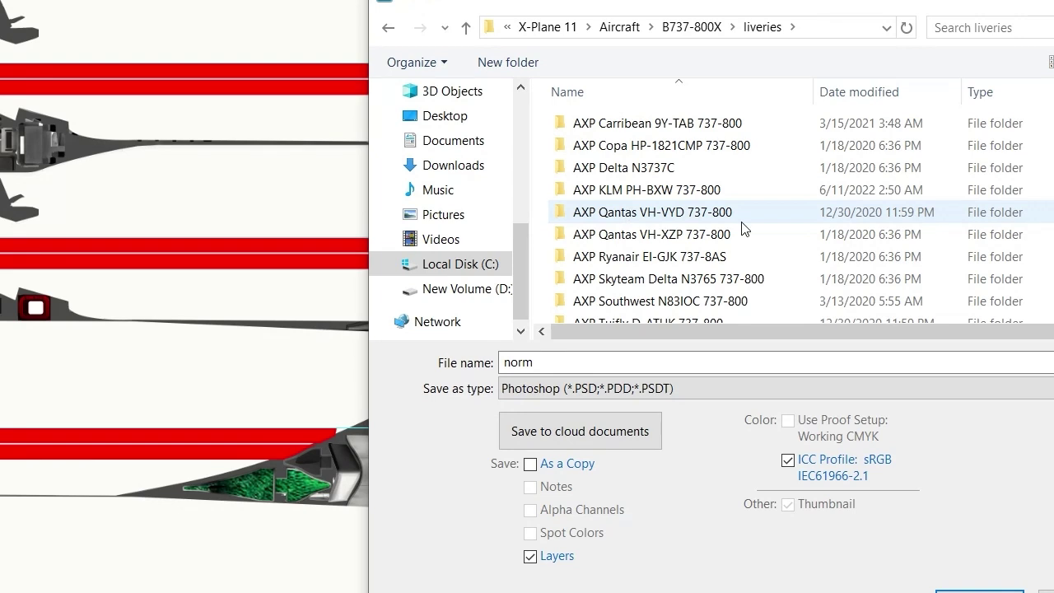
{"action": "scroll", "coordinate": [743, 228], "scroll_direction": "down", "scroll_amount": 3}
{"action": "double_click", "coordinate": [679, 226]}
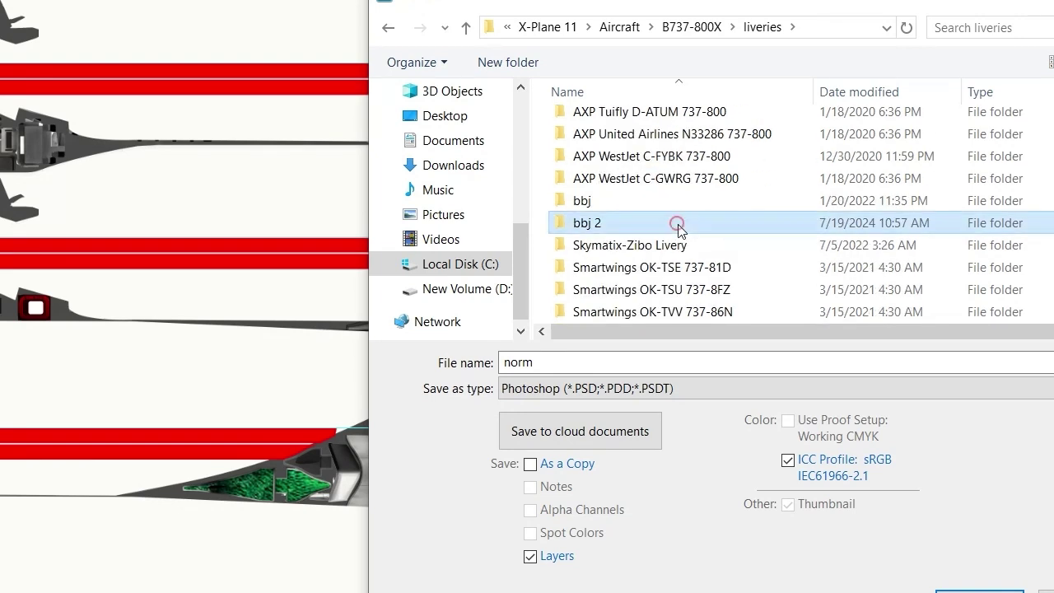
{"action": "double_click", "coordinate": [624, 171]}
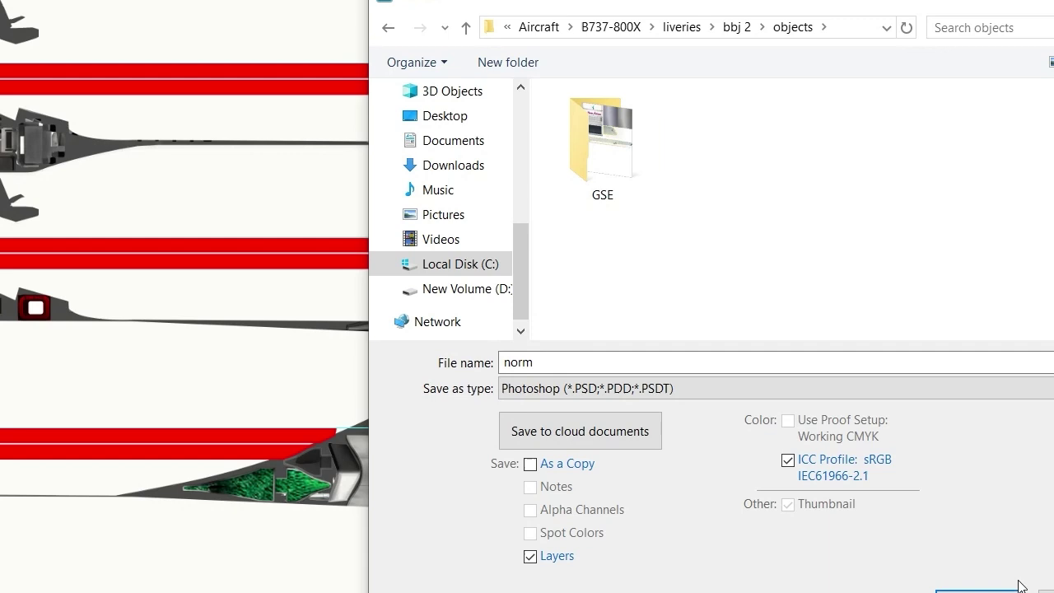
{"action": "left_click", "coordinate": [980, 590]}
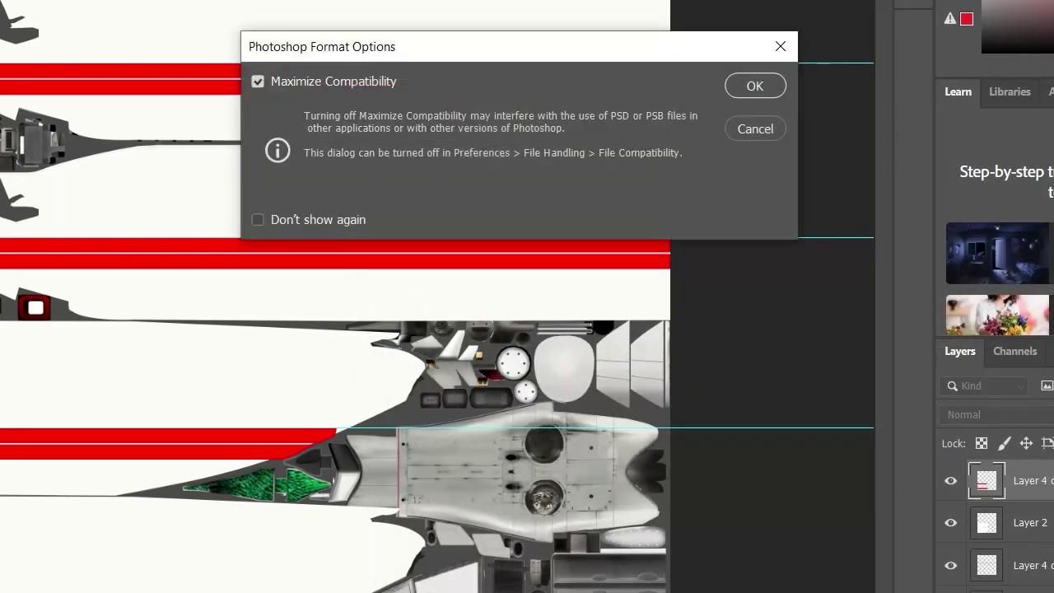
{"action": "left_click", "coordinate": [757, 87]}
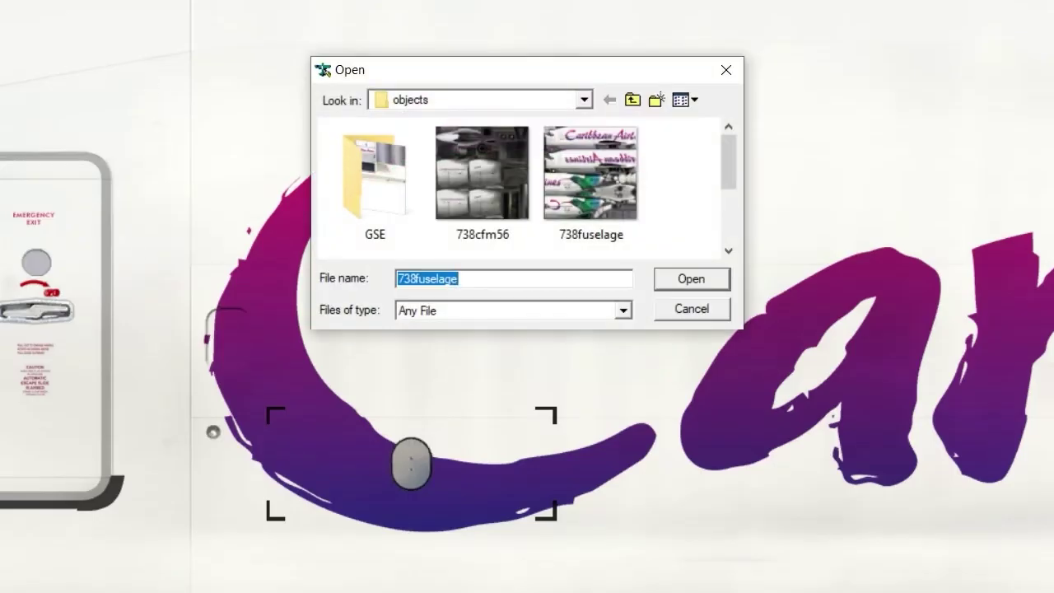
- Open the norm PSD texture from the bbj 2 objects folder
{"action": "scroll", "coordinate": [507, 183], "scroll_direction": "down", "scroll_amount": 2}
{"action": "left_click", "coordinate": [619, 224]}
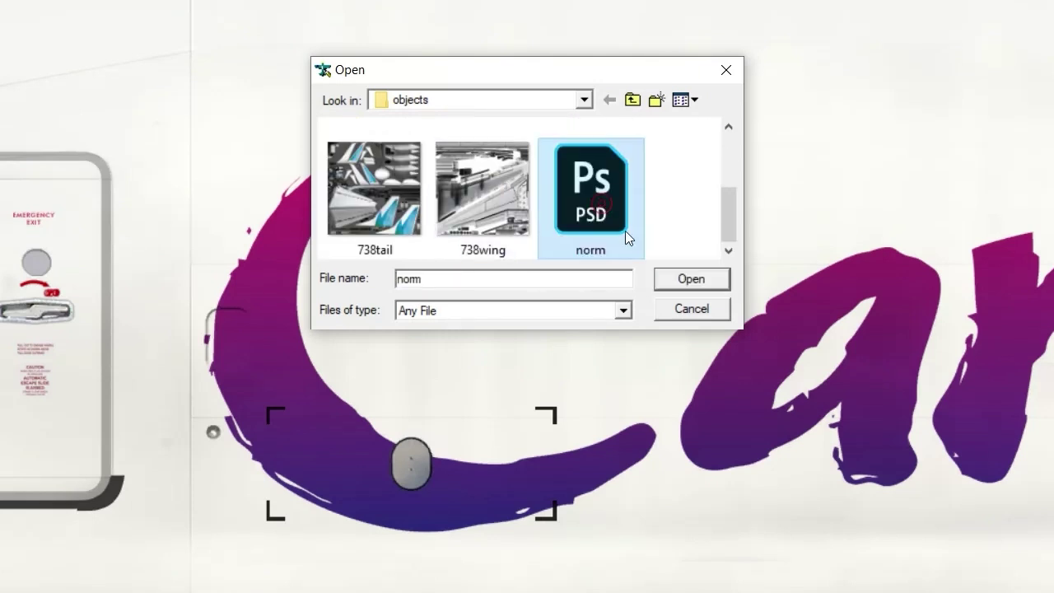
{"action": "left_click", "coordinate": [692, 284]}
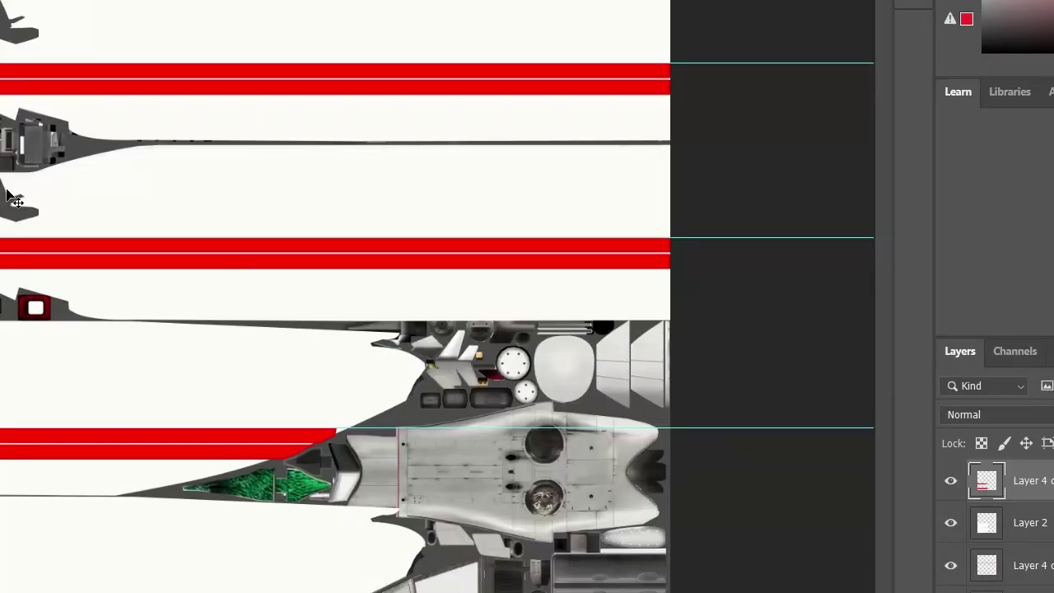
- Select Layer 1 copy and nudge its grey artwork up two steps below the red stripes
{"action": "scroll", "coordinate": [12, 196], "scroll_direction": "up", "scroll_amount": 2}
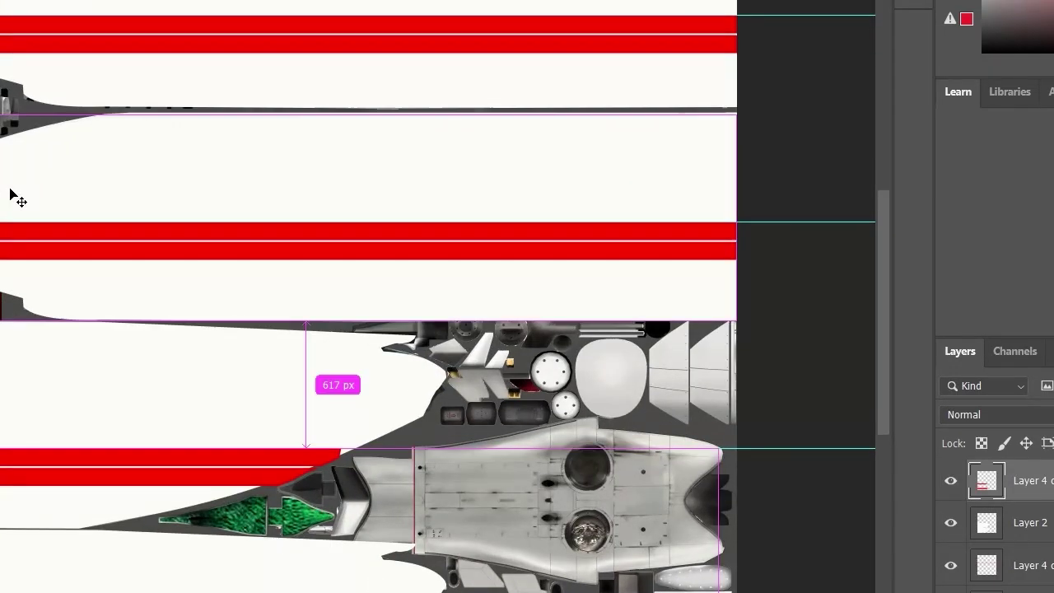
{"action": "scroll", "coordinate": [12, 196], "scroll_direction": "up", "scroll_amount": 2}
{"action": "scroll", "coordinate": [12, 196], "scroll_direction": "up", "scroll_amount": 2}
{"action": "key", "text": "ctrl"}
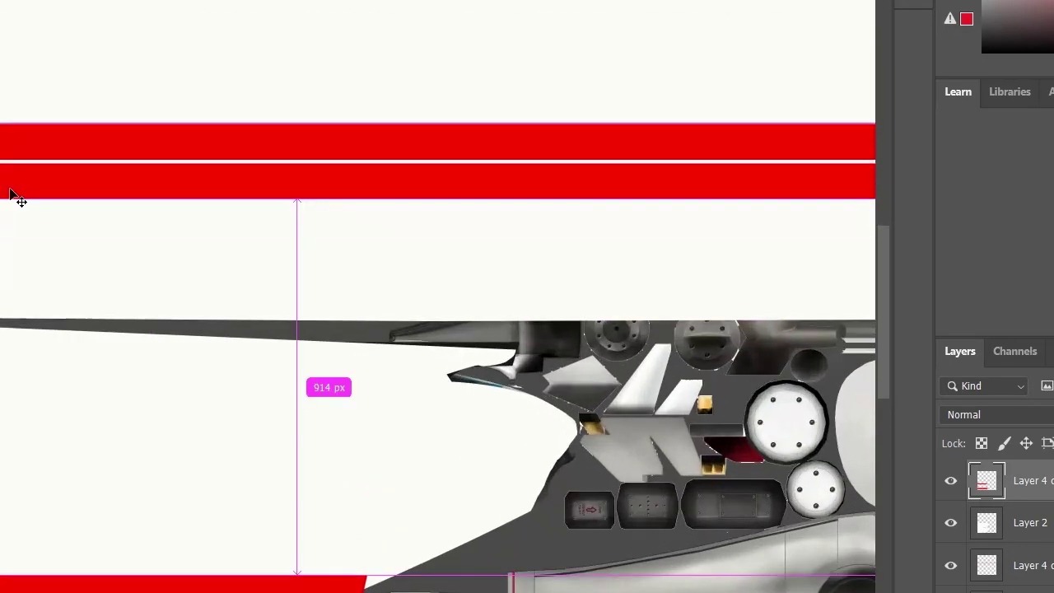
{"action": "scroll", "coordinate": [29, 186], "scroll_direction": "up", "scroll_amount": 1}
{"action": "scroll", "coordinate": [33, 189], "scroll_direction": "up", "scroll_amount": 2}
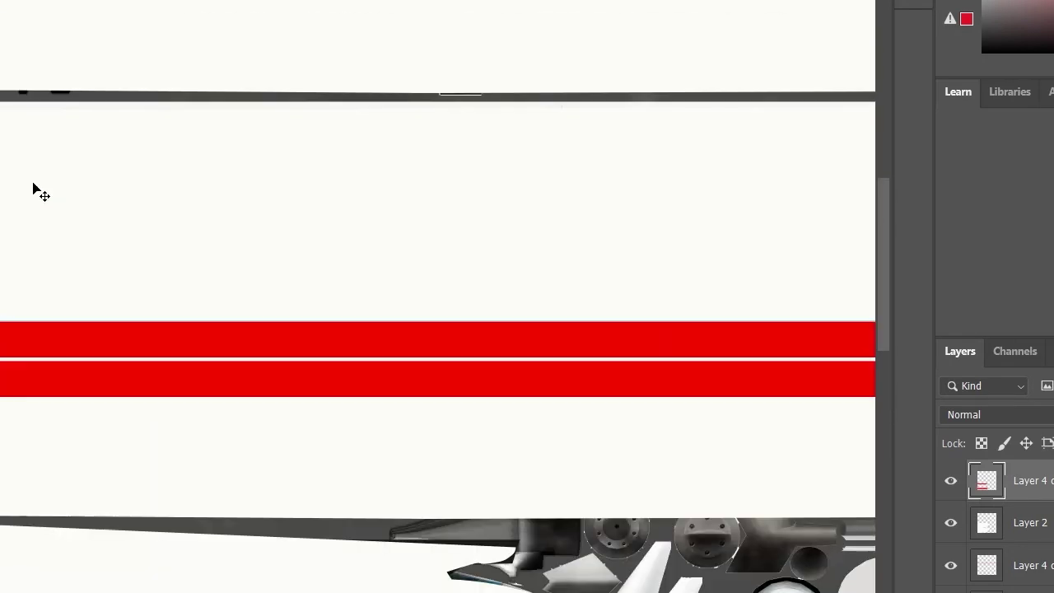
{"action": "right_click", "coordinate": [33, 185]}
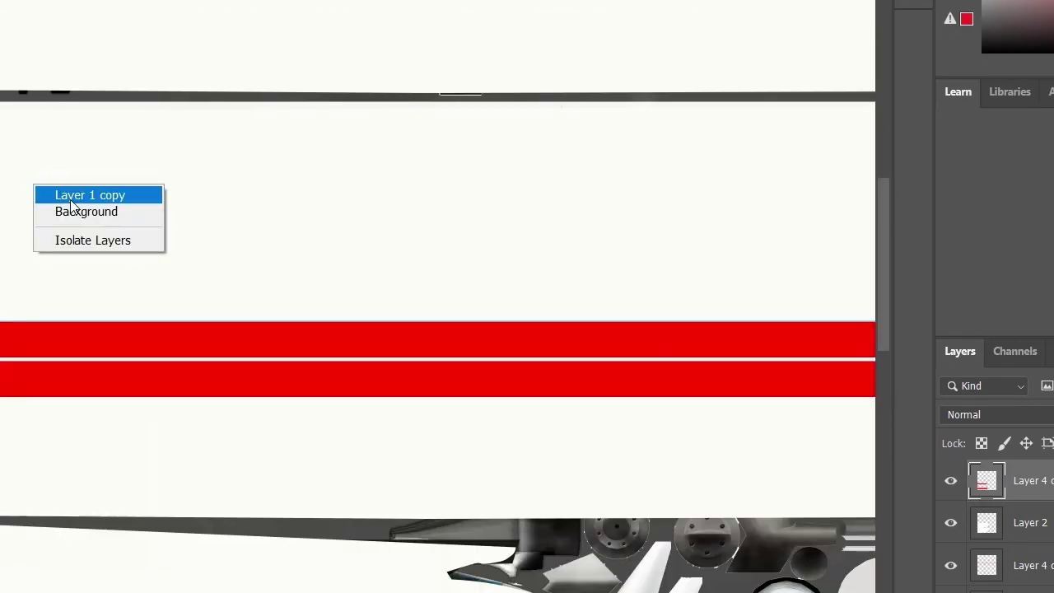
{"action": "left_click", "coordinate": [69, 195]}
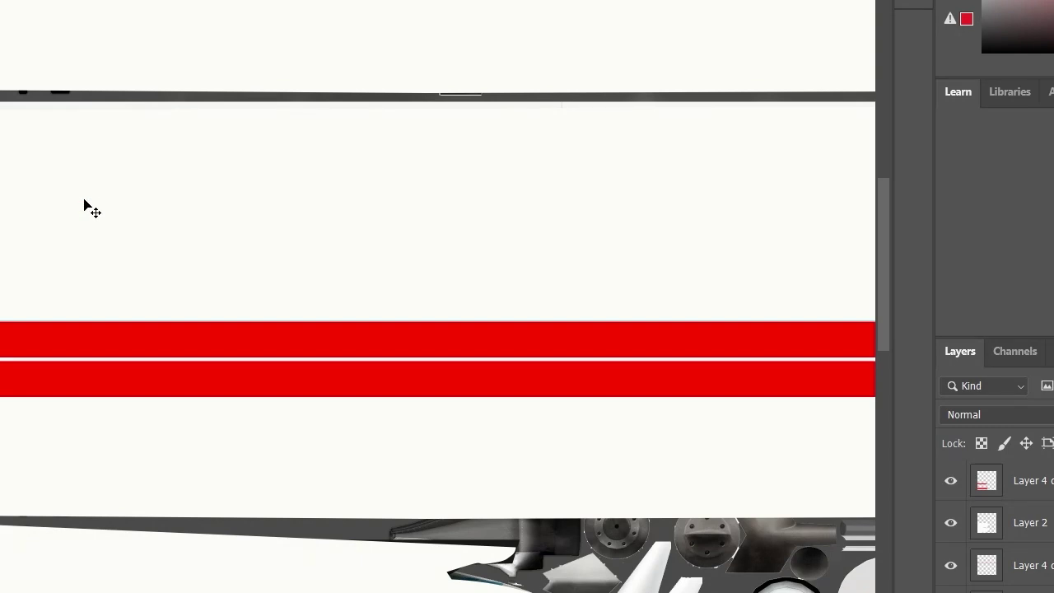
{"action": "left_click", "coordinate": [84, 200]}
{"action": "scroll", "coordinate": [496, 206], "scroll_direction": "left", "scroll_amount": 5}
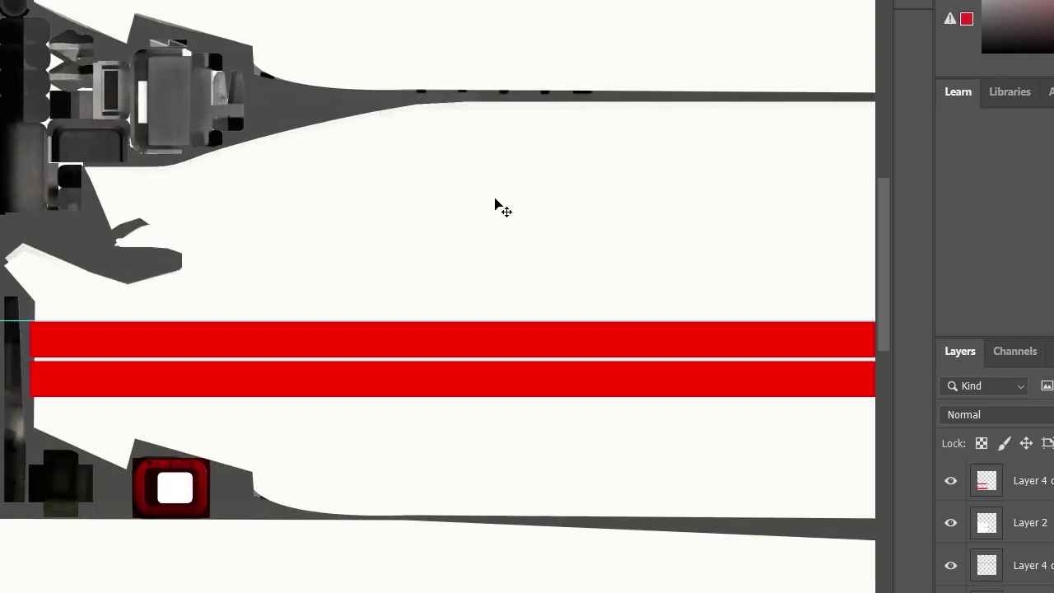
{"action": "key", "text": "Up"}
{"action": "key", "text": "Up"}
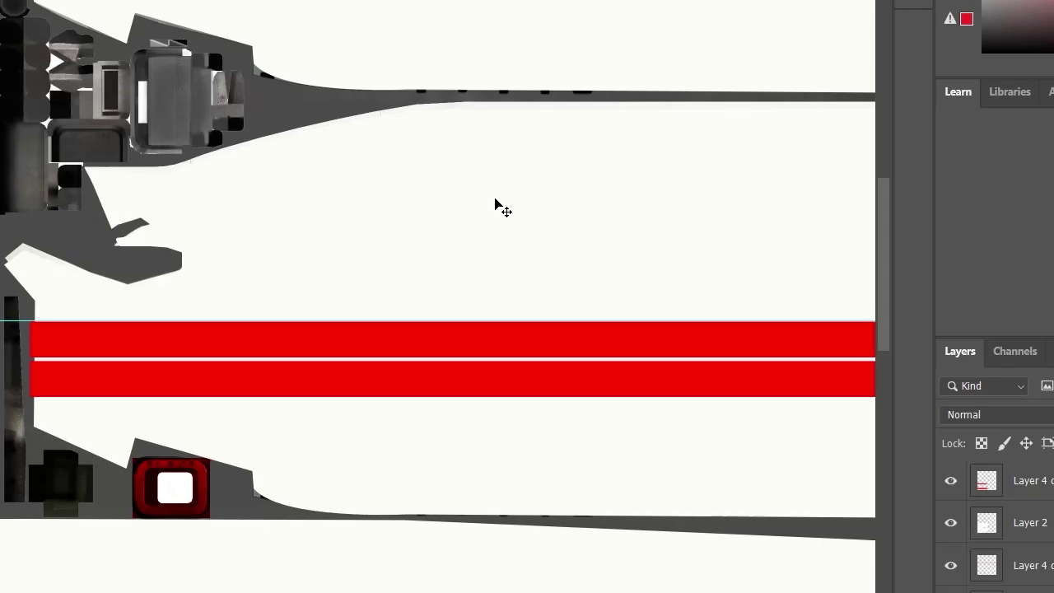
{"action": "key", "text": "Up"}
{"action": "key", "text": "Up"}
{"action": "key", "text": "Up"}
{"action": "key", "text": "Up"}
{"action": "key", "text": "Up"}
{"action": "key", "text": "Up"}
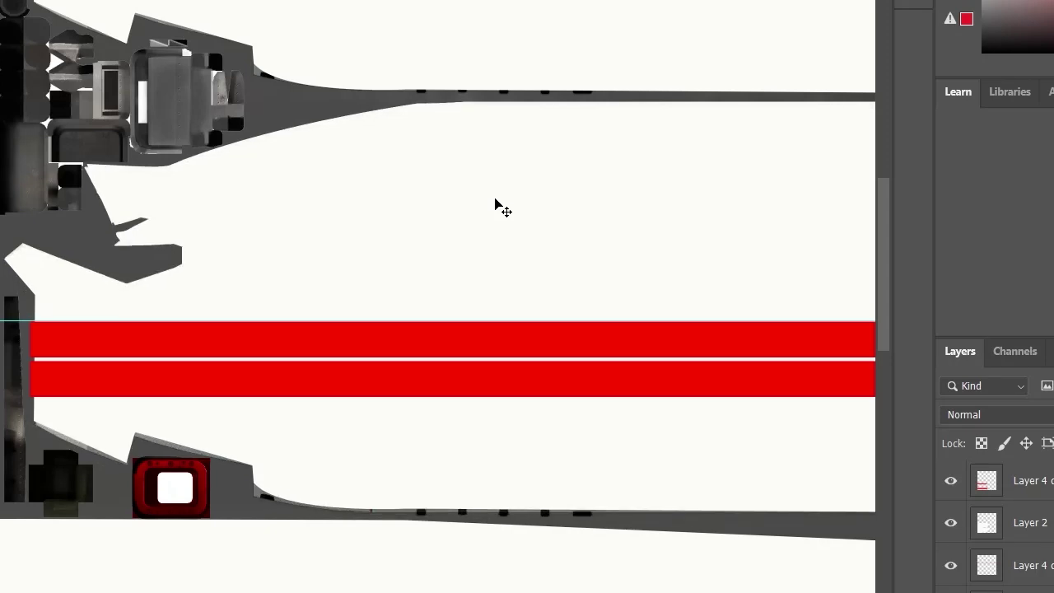
{"action": "scroll", "coordinate": [496, 206], "scroll_direction": "down", "scroll_amount": 2}
{"action": "scroll", "coordinate": [496, 206], "scroll_direction": "down", "scroll_amount": 1}
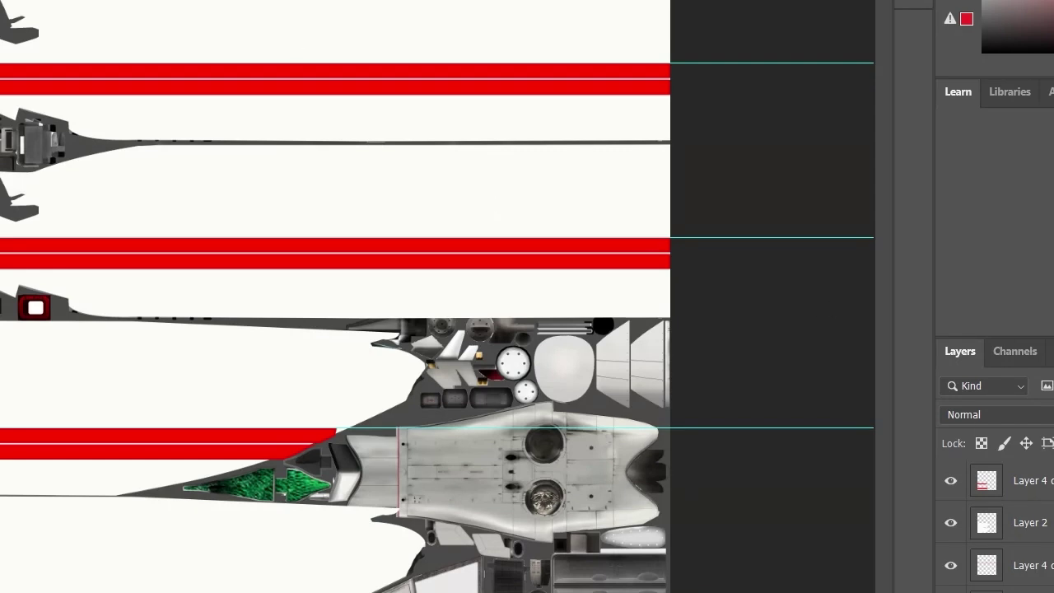
- Overwrite norm.psd in the objects folder, confirming the replacement and PSD compatibility options
{"action": "key", "text": "ctrl+s"}
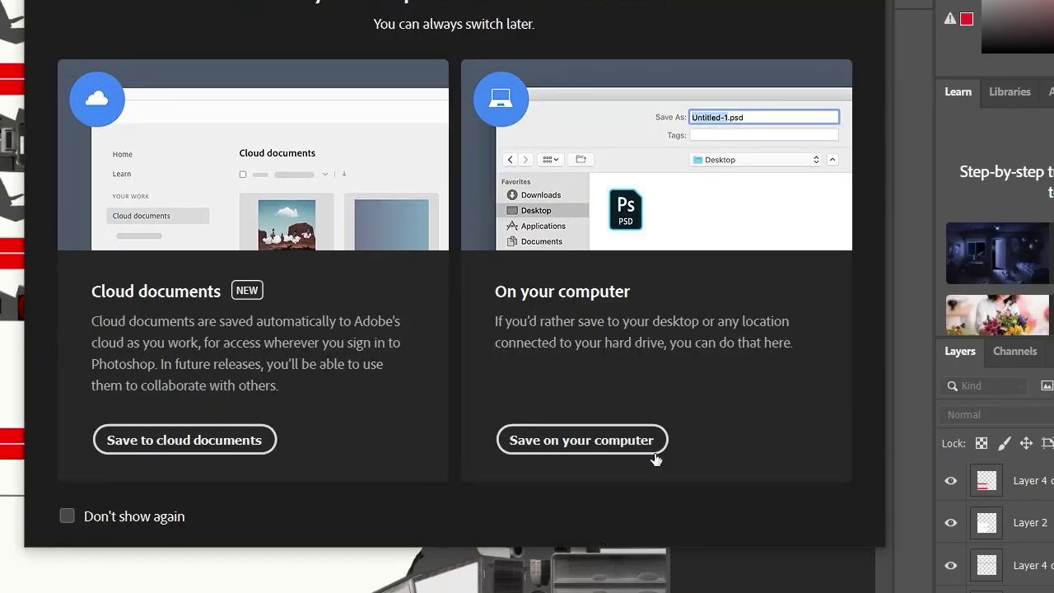
{"action": "left_click", "coordinate": [633, 447]}
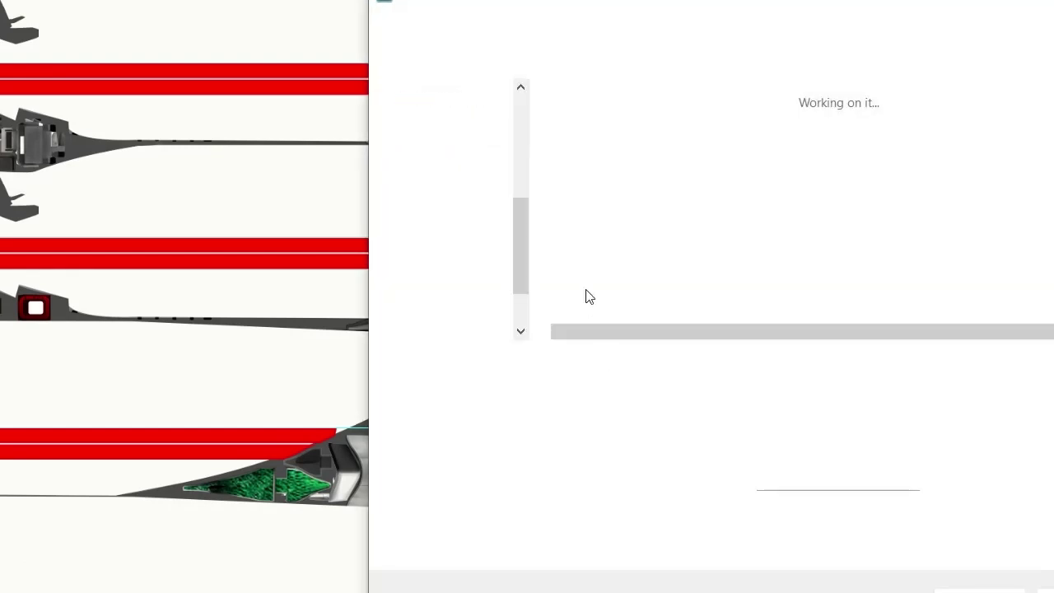
{"action": "left_click", "coordinate": [620, 146]}
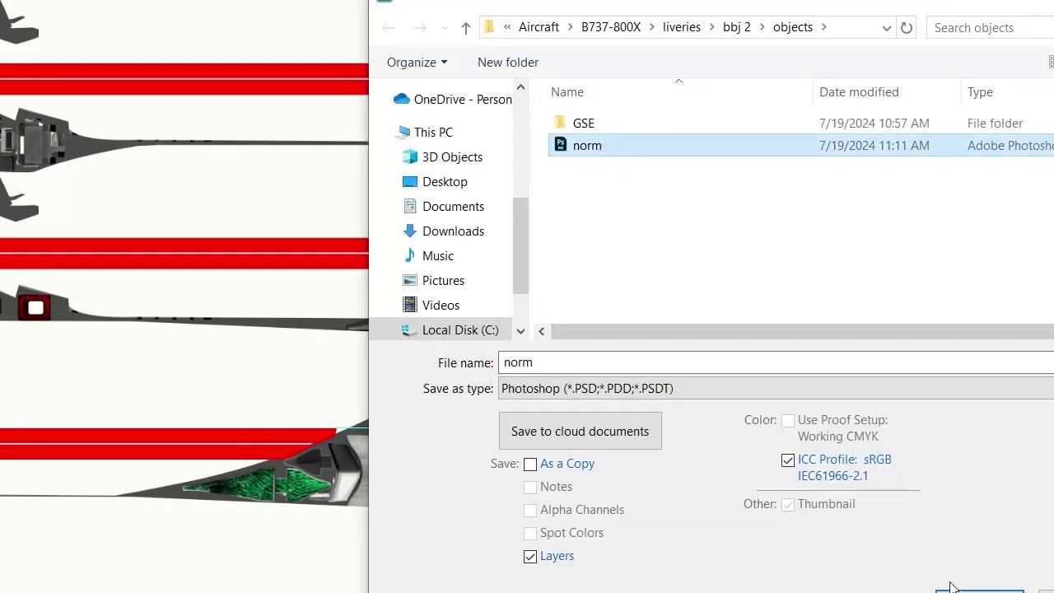
{"action": "left_click", "coordinate": [980, 590]}
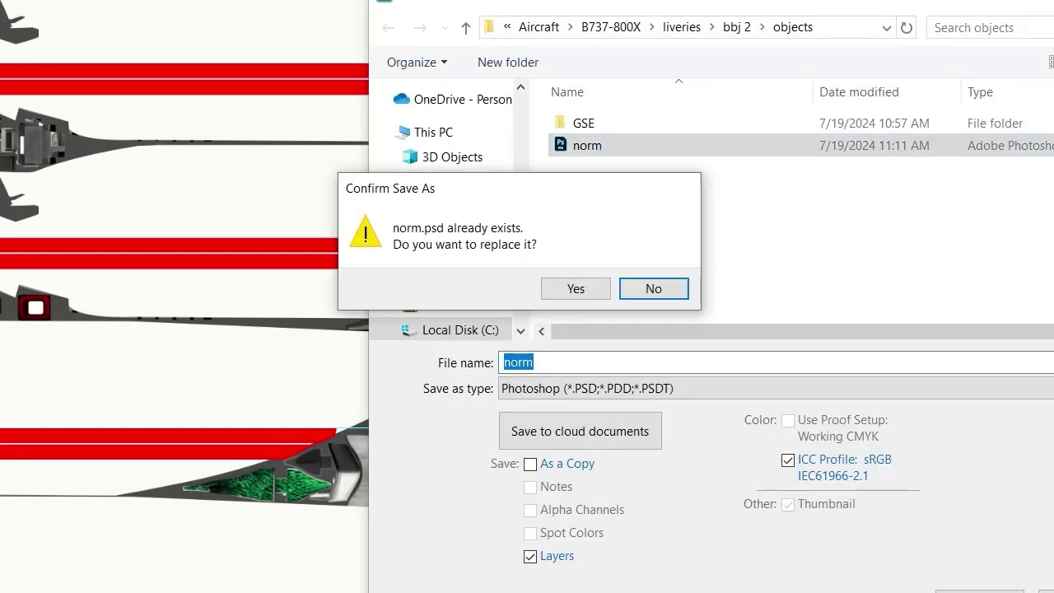
{"action": "left_click", "coordinate": [574, 287]}
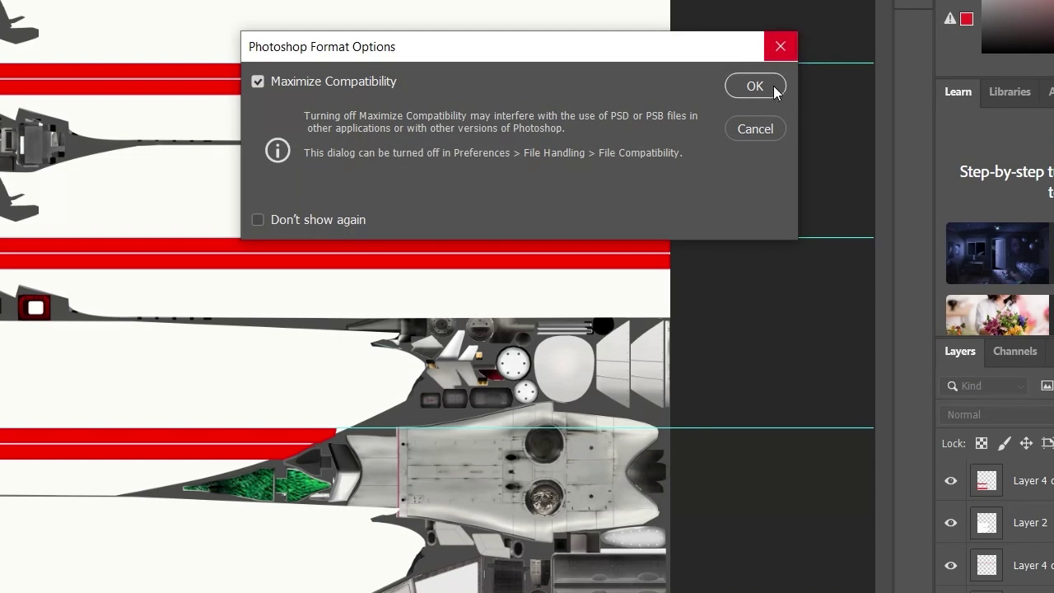
{"action": "left_click", "coordinate": [770, 88]}
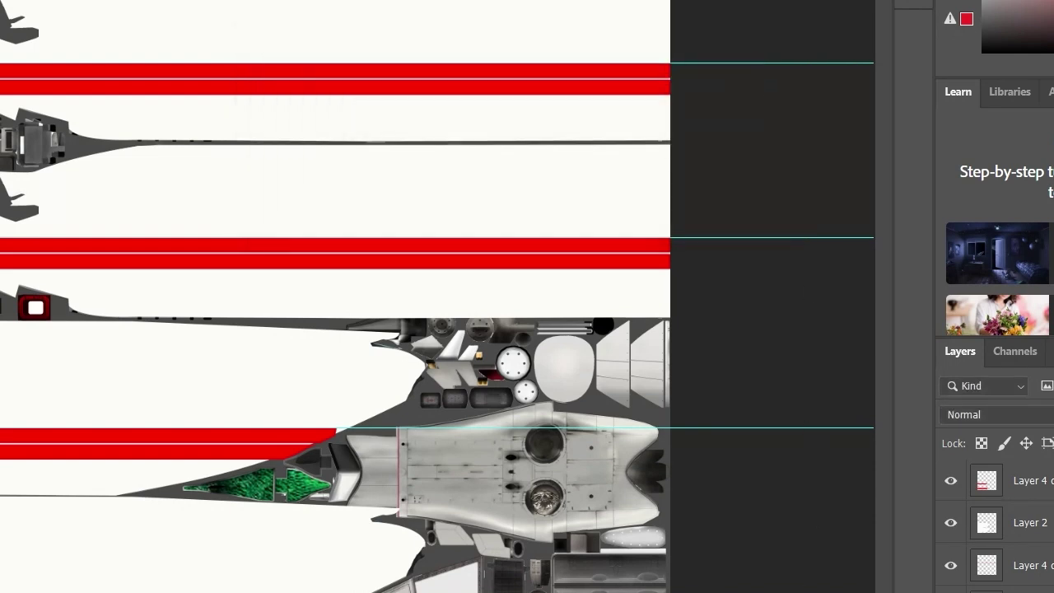
- Switch to DXTBmp and open the norm file from the objects folder
{"action": "left_click", "coordinate": [586, 567]}
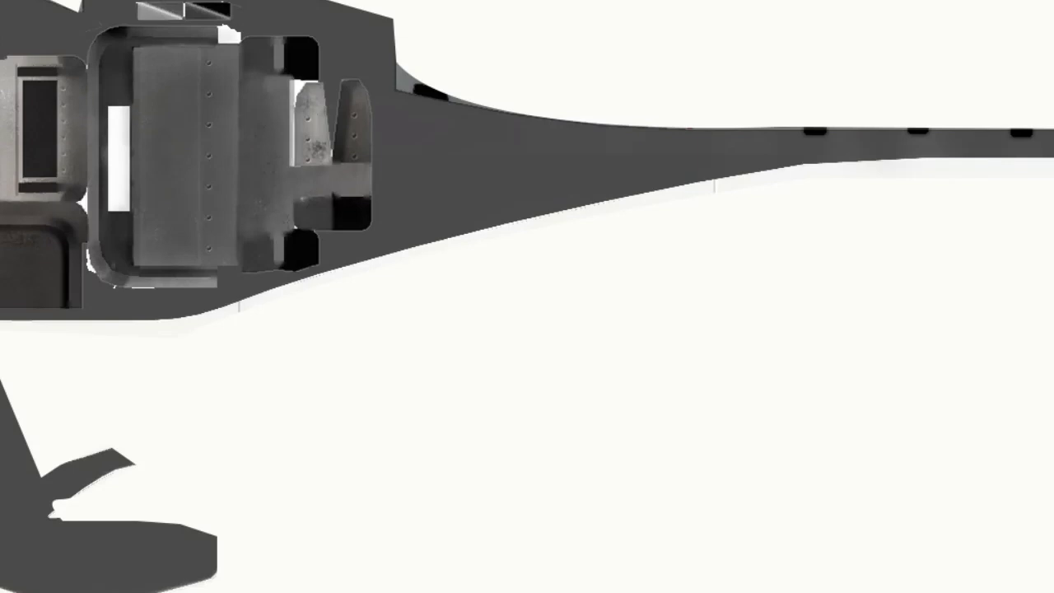
{"action": "key", "text": "ctrl+o"}
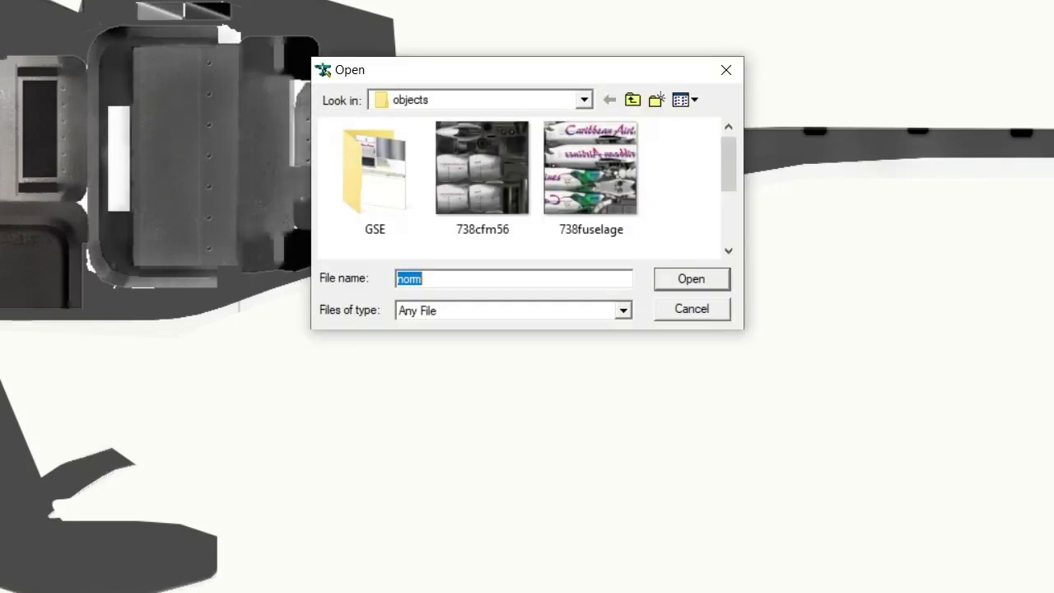
{"action": "scroll", "coordinate": [576, 206], "scroll_direction": "down", "scroll_amount": 2}
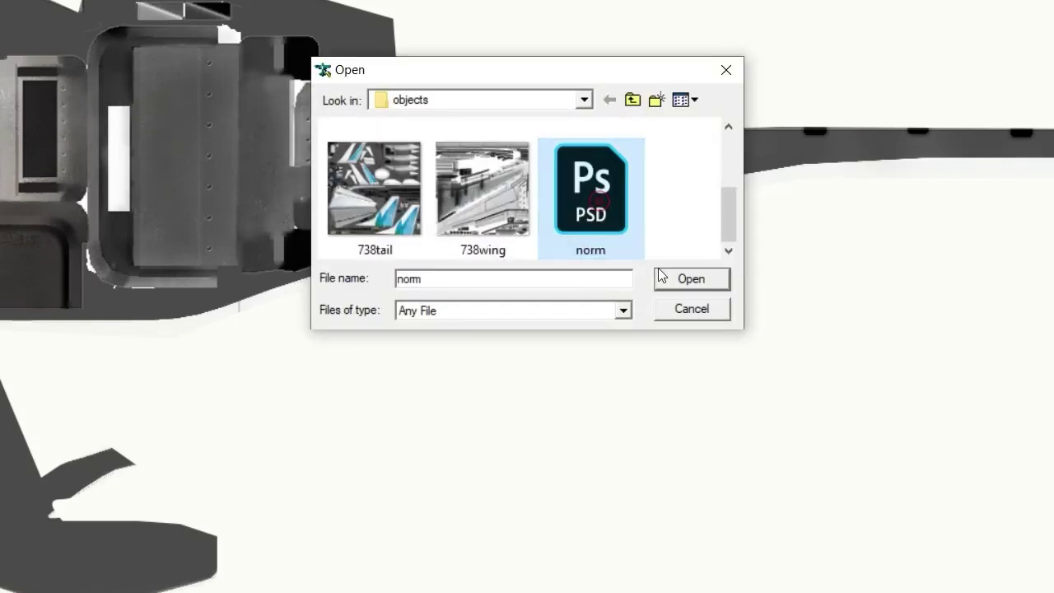
{"action": "left_click", "coordinate": [673, 285]}
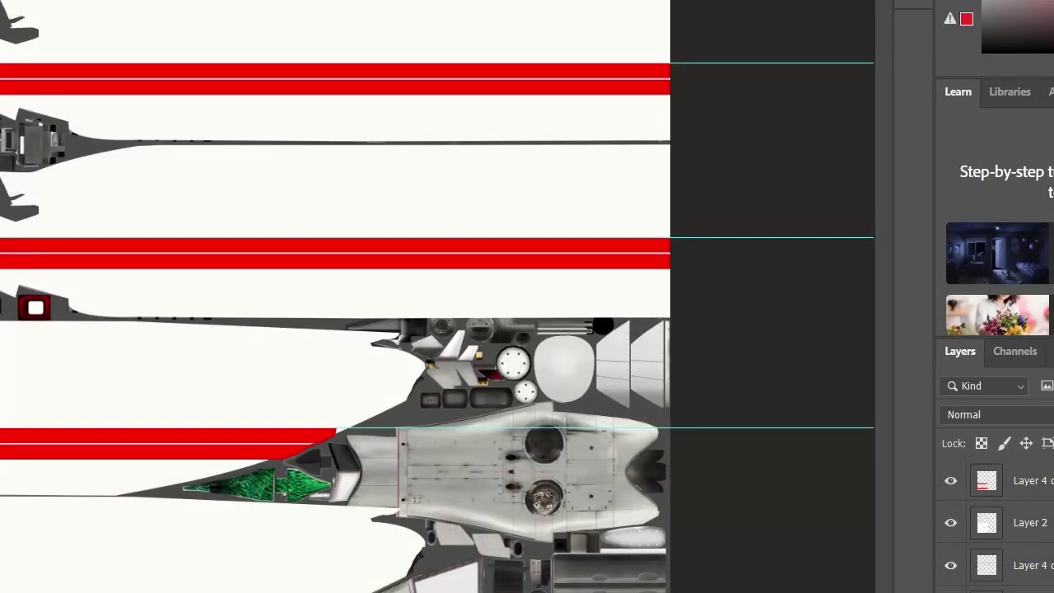
- Zoom in on the red cheatlines and make Layer 1 the active layer
{"action": "scroll", "coordinate": [318, 324], "scroll_direction": "up", "scroll_amount": 3}
{"action": "scroll", "coordinate": [326, 322], "scroll_direction": "up", "scroll_amount": 2}
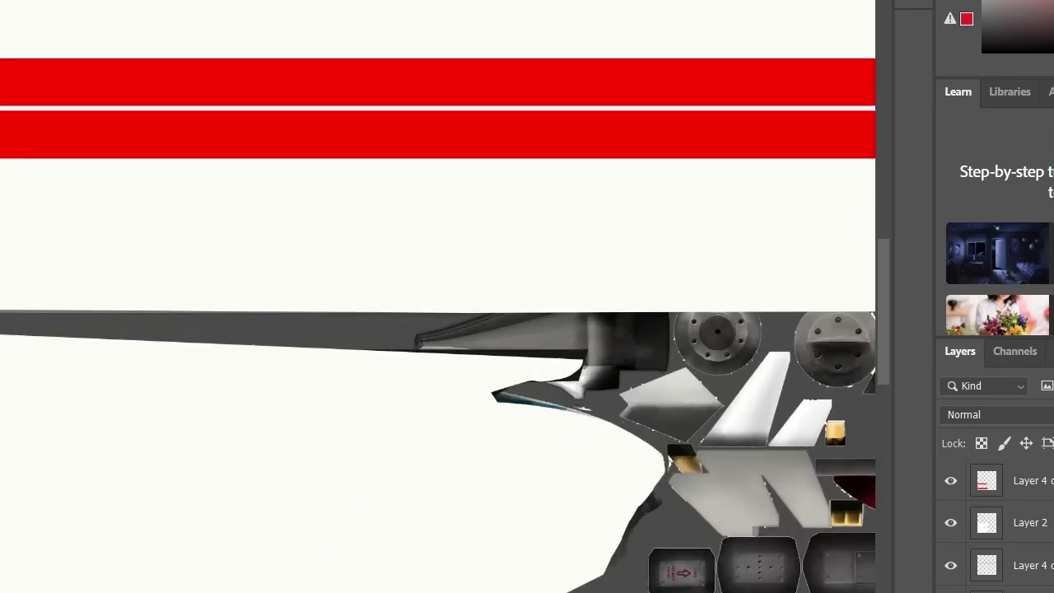
{"action": "scroll", "coordinate": [436, 330], "scroll_direction": "up", "scroll_amount": 3}
{"action": "scroll", "coordinate": [437, 330], "scroll_direction": "up", "scroll_amount": 3}
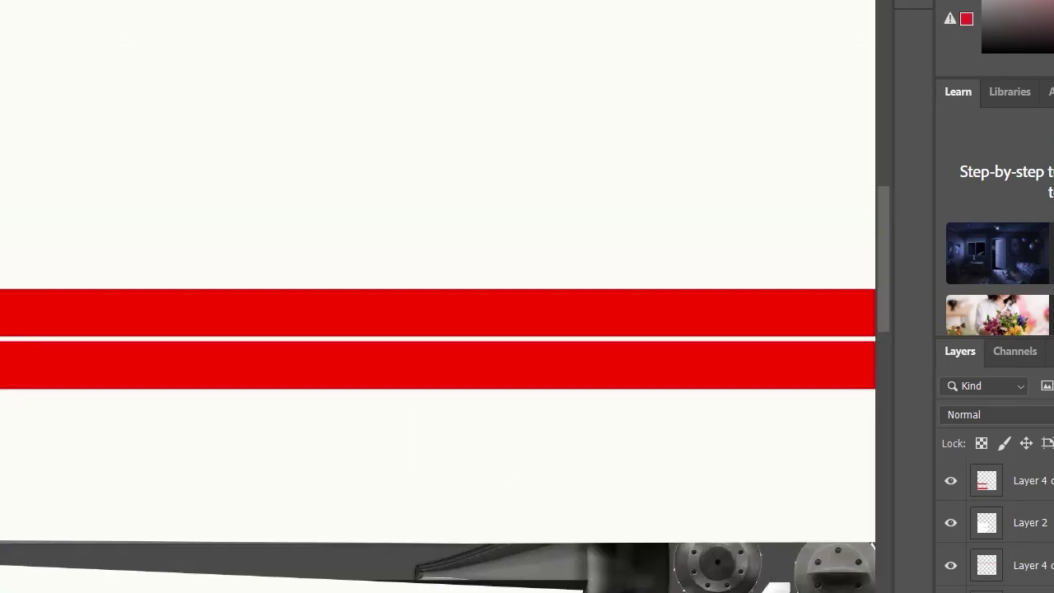
{"action": "scroll", "coordinate": [436, 329], "scroll_direction": "up", "scroll_amount": 3}
{"action": "scroll", "coordinate": [437, 330], "scroll_direction": "up", "scroll_amount": 3}
{"action": "scroll", "coordinate": [436, 329], "scroll_direction": "up", "scroll_amount": 3}
{"action": "scroll", "coordinate": [436, 330], "scroll_direction": "up", "scroll_amount": 3}
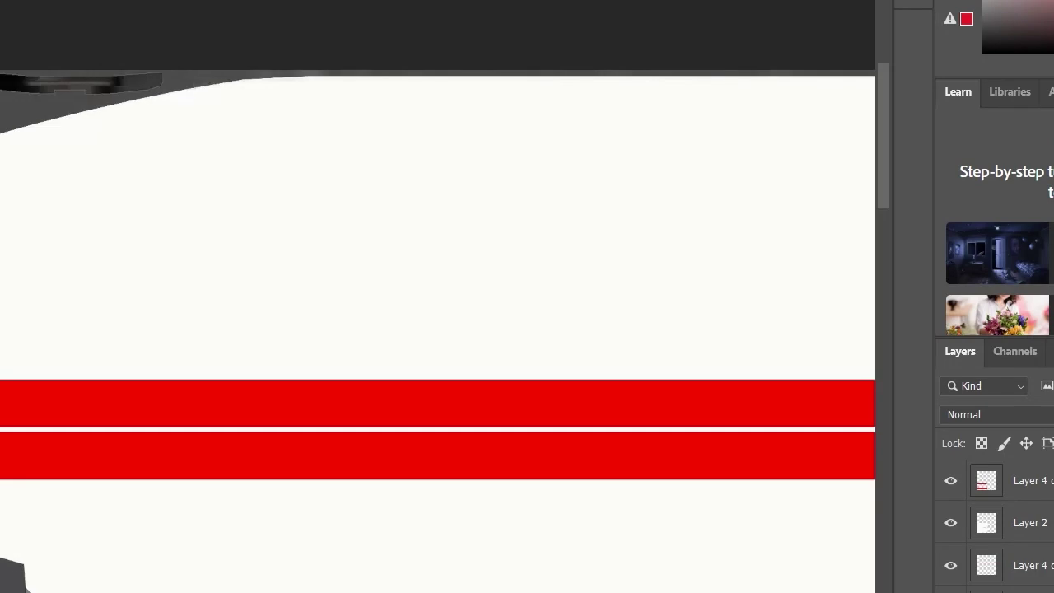
{"action": "right_click", "coordinate": [522, 228]}
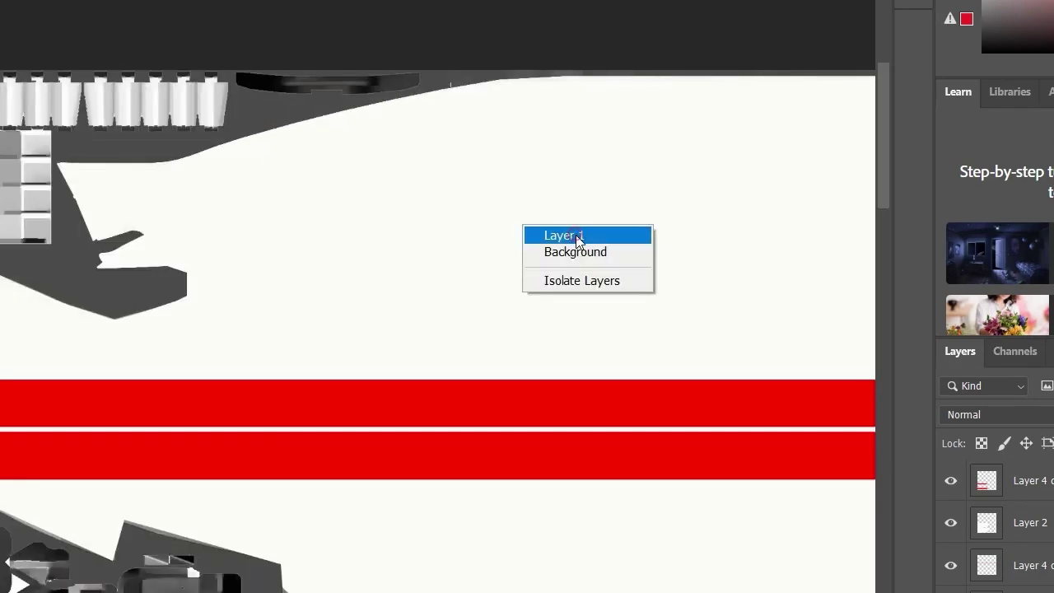
{"action": "left_click", "coordinate": [575, 236]}
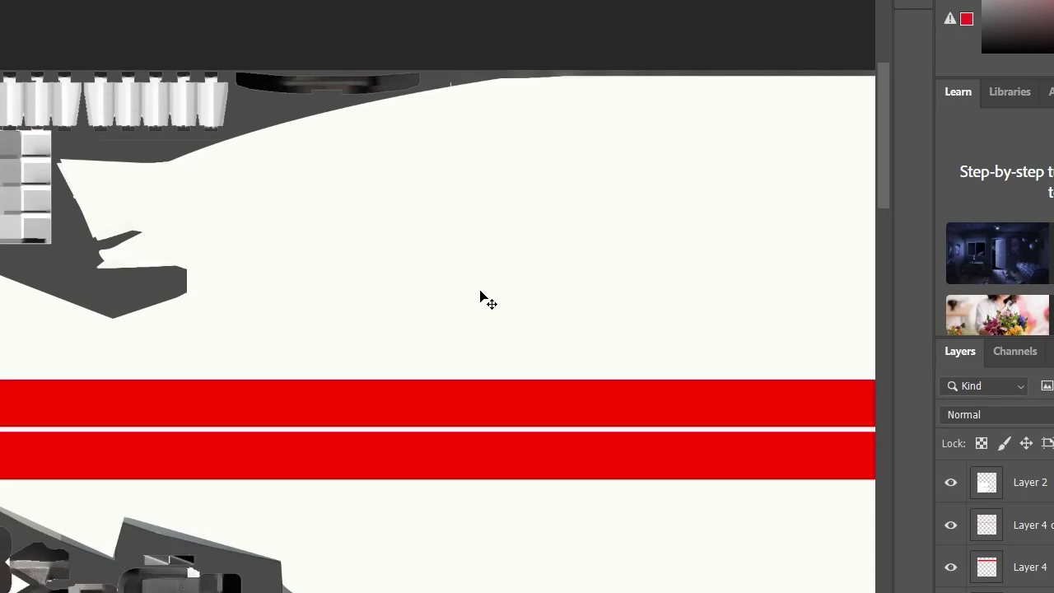
{"action": "scroll", "coordinate": [480, 290], "scroll_direction": "down", "scroll_amount": 2}
{"action": "scroll", "coordinate": [480, 290], "scroll_direction": "down", "scroll_amount": 3}
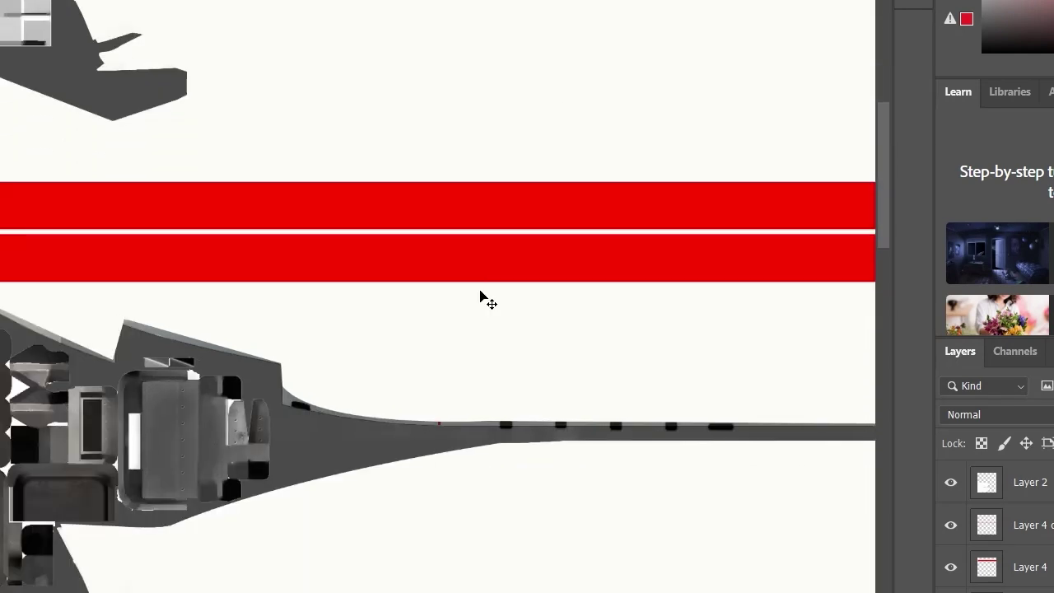
{"action": "scroll", "coordinate": [480, 289], "scroll_direction": "up", "scroll_amount": 2}
{"action": "scroll", "coordinate": [480, 290], "scroll_direction": "up", "scroll_amount": 2}
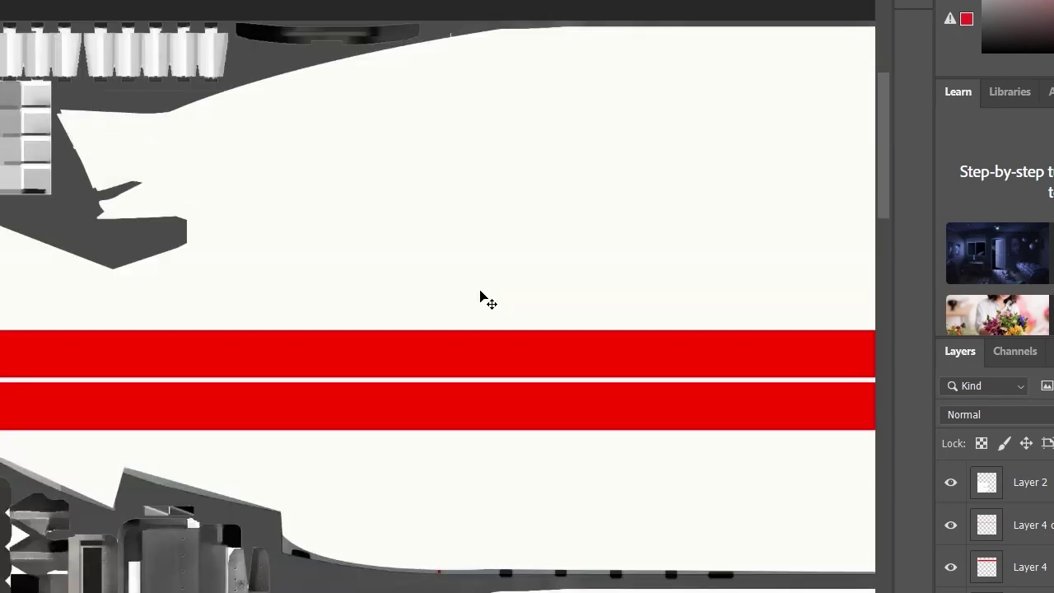
- Save over norm.psd again locally, confirming the replacement and format options
{"action": "key", "text": "ctrl+s"}
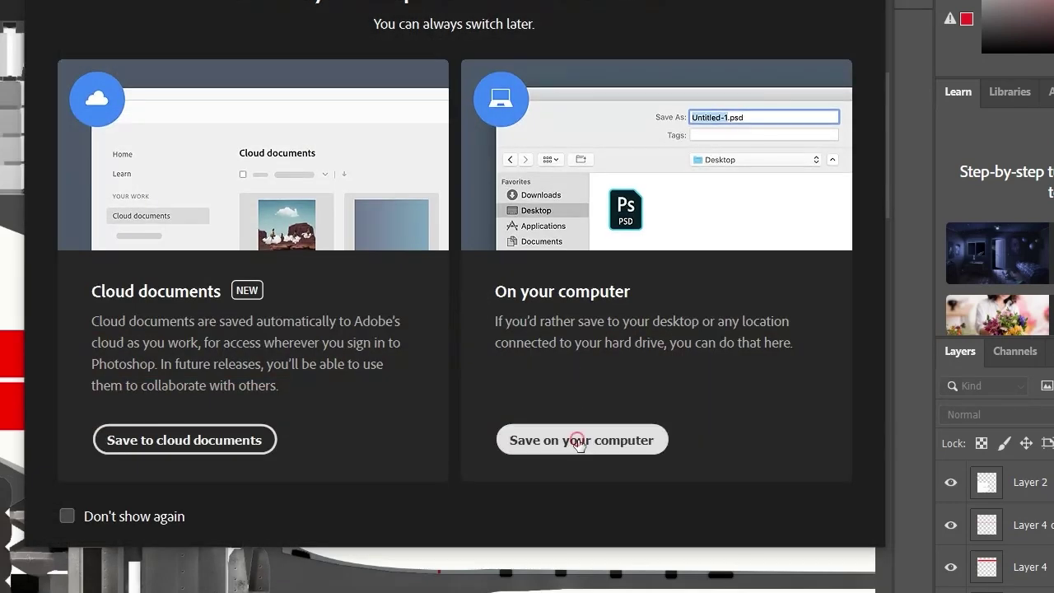
{"action": "left_click", "coordinate": [579, 441]}
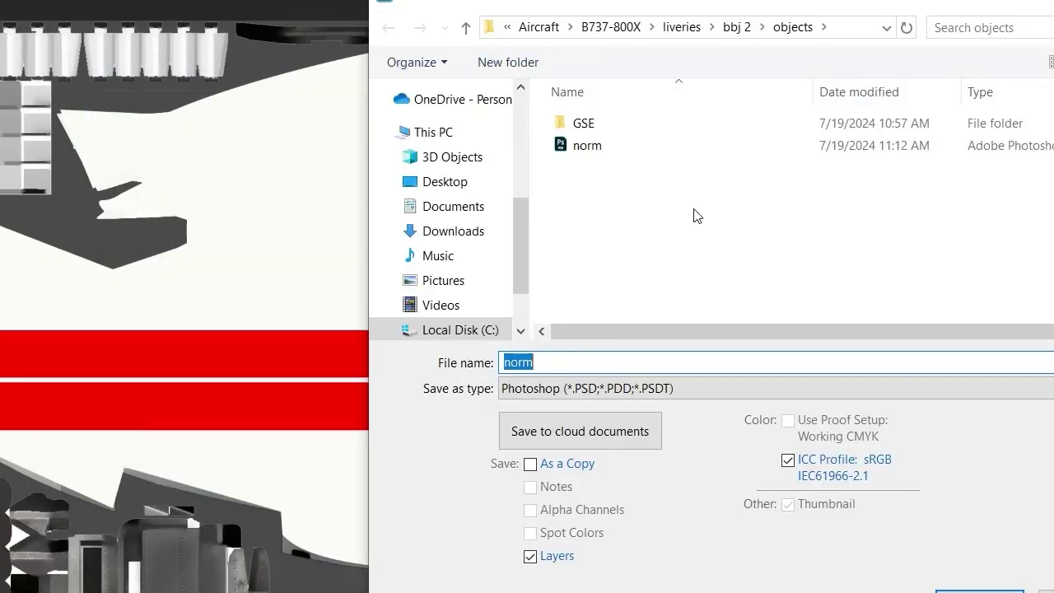
{"action": "left_click", "coordinate": [594, 156]}
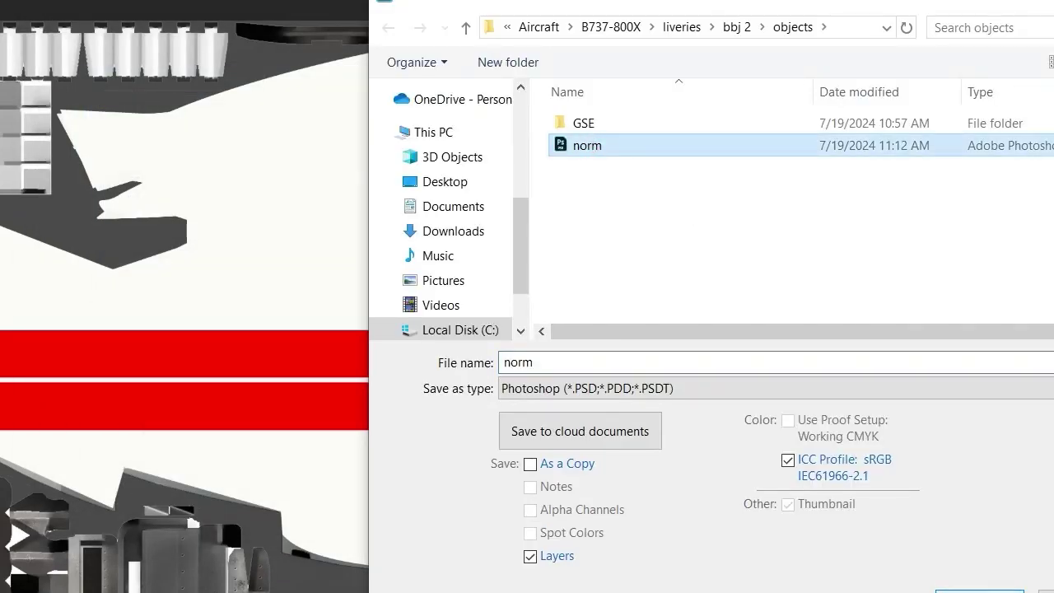
{"action": "left_click", "coordinate": [980, 589]}
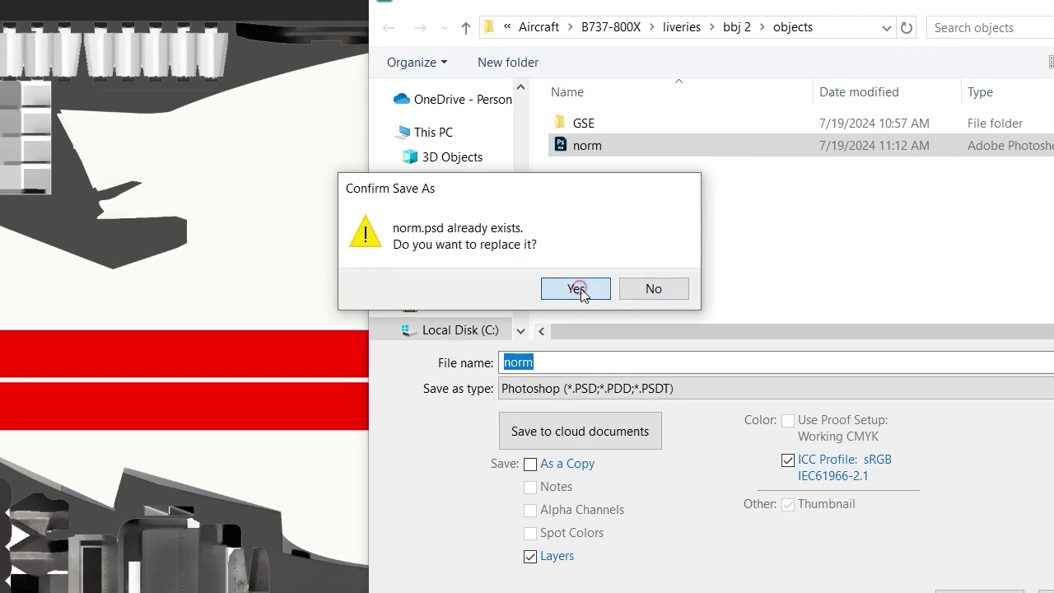
{"action": "left_click", "coordinate": [576, 287]}
{"action": "left_click", "coordinate": [744, 84]}
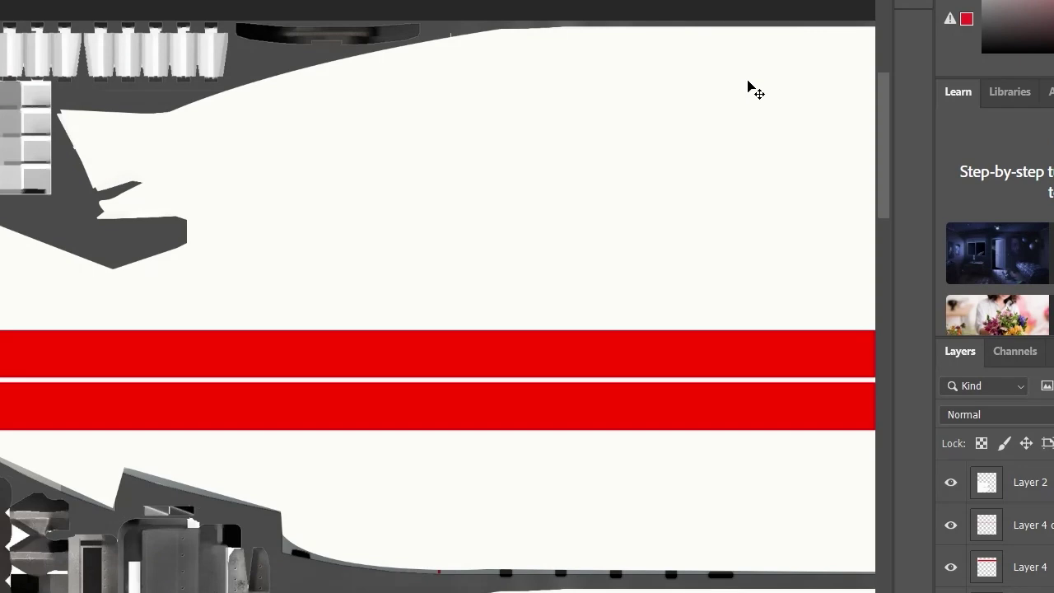
- Close the Photoshop document and load the updated norm texture in DXTBmp
{"action": "key", "text": "ctrl+w"}
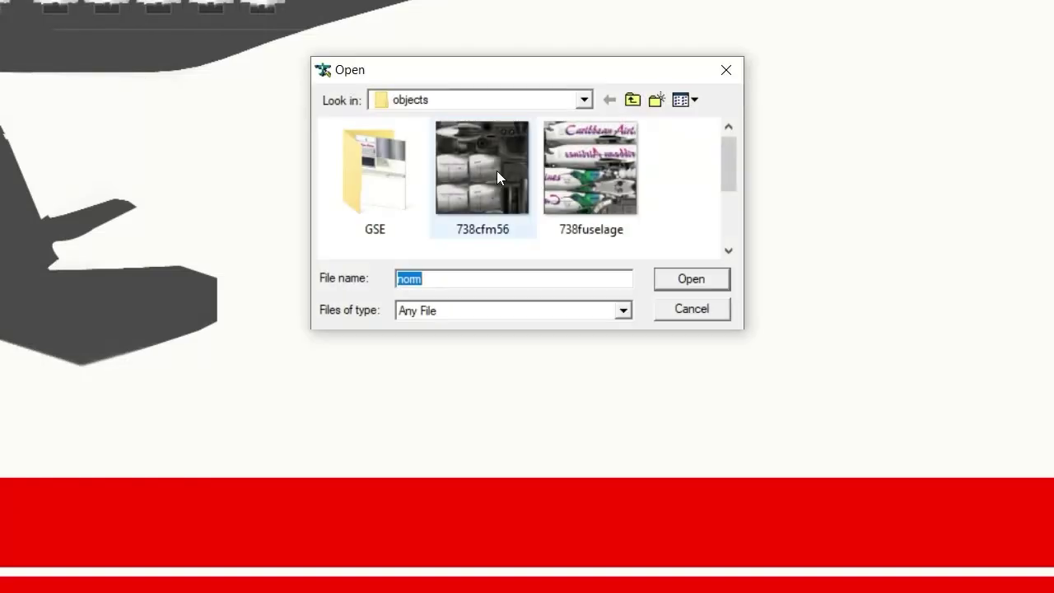
{"action": "scroll", "coordinate": [519, 189], "scroll_direction": "down", "scroll_amount": 3}
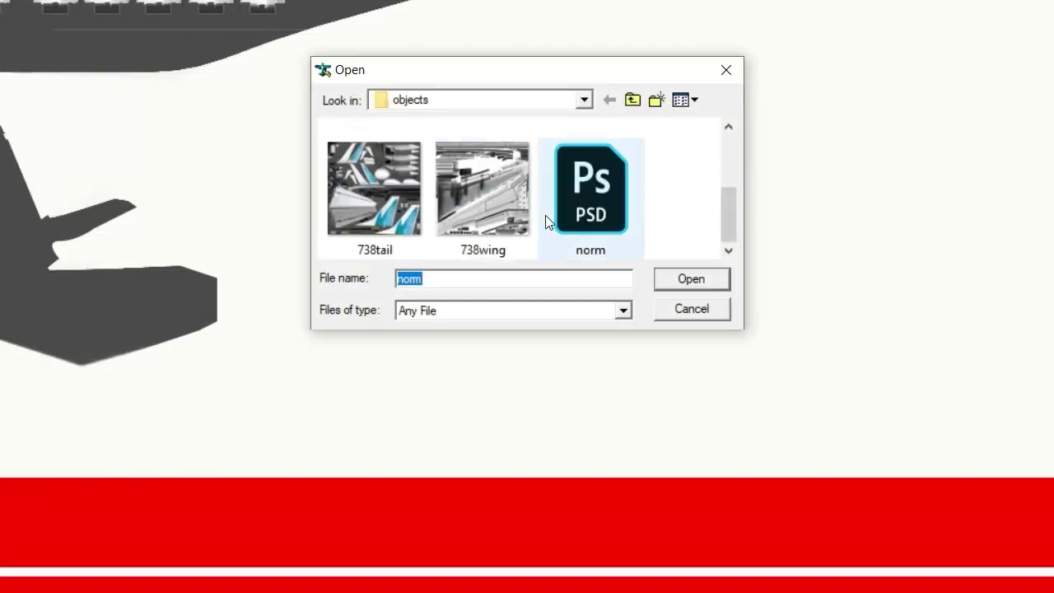
{"action": "left_click", "coordinate": [679, 285]}
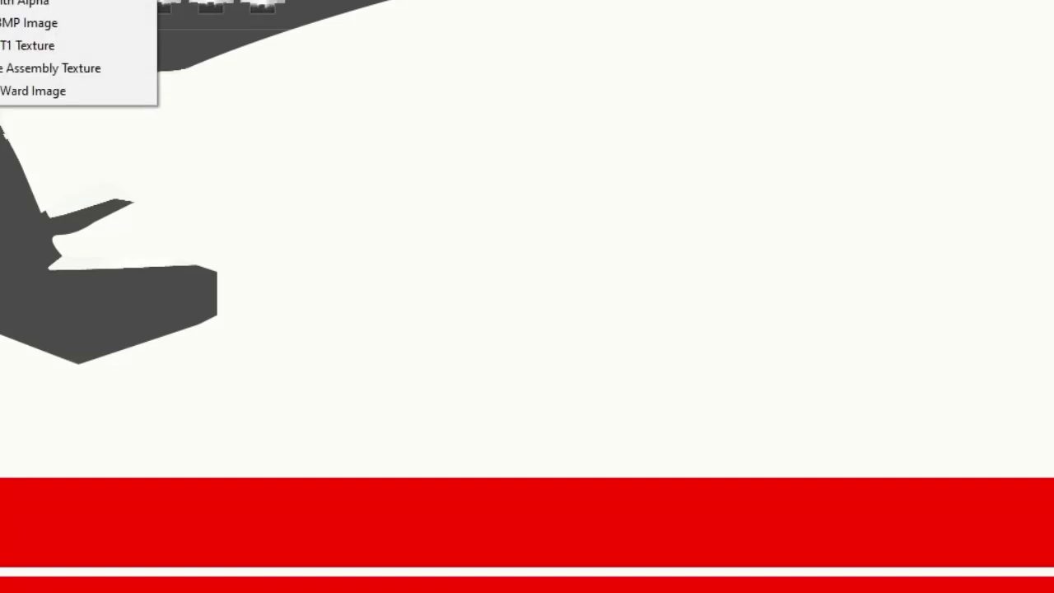
- Export the texture as a DDS image over 738fuselage.dds, confirming the replacement
{"action": "left_click", "coordinate": [25, 1]}
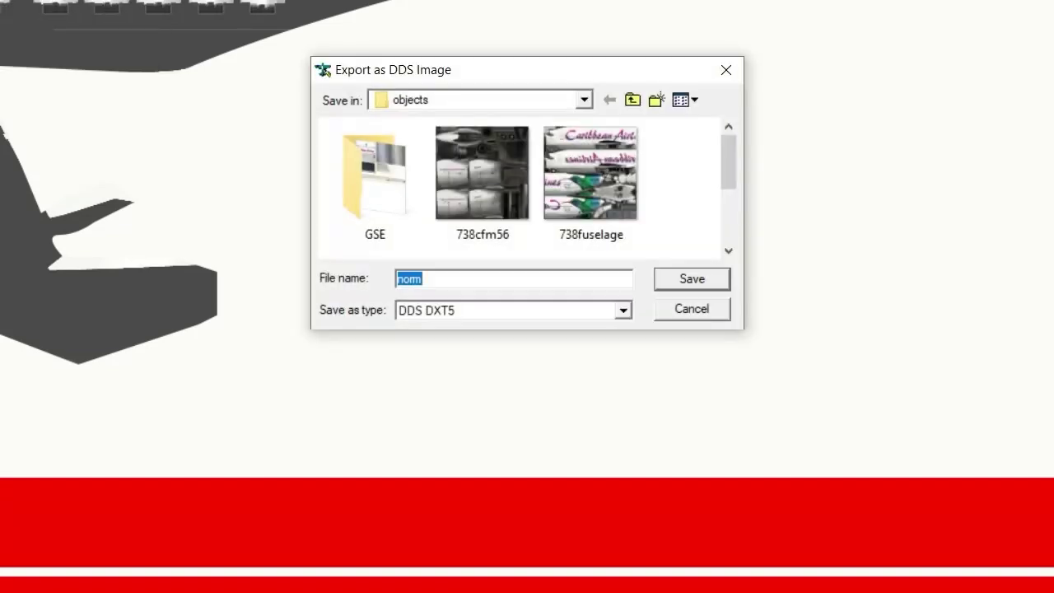
{"action": "scroll", "coordinate": [593, 218], "scroll_direction": "down", "scroll_amount": 1}
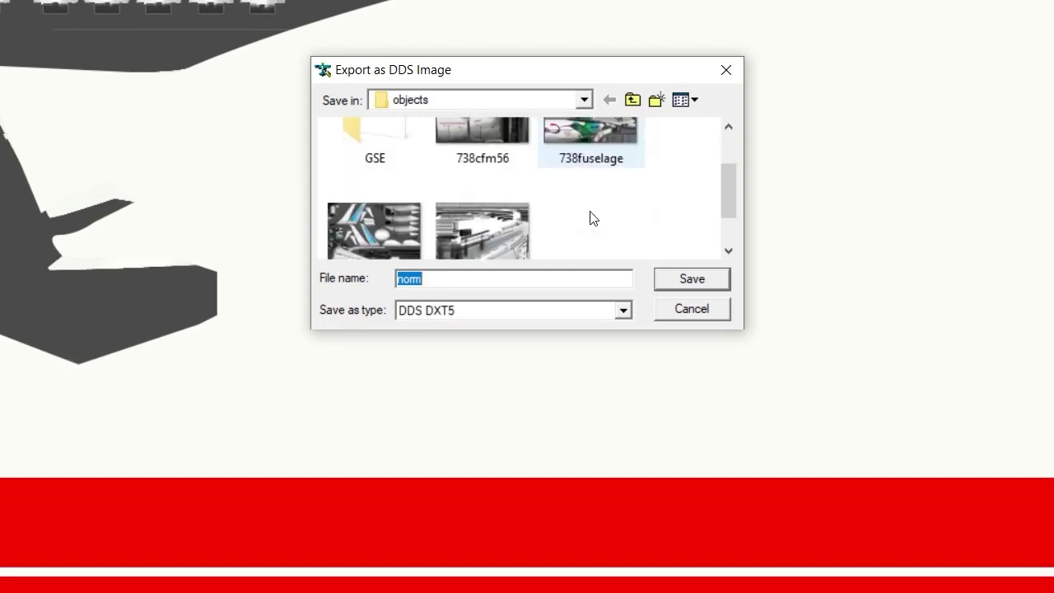
{"action": "scroll", "coordinate": [589, 205], "scroll_direction": "up", "scroll_amount": 1}
{"action": "left_click", "coordinate": [589, 188]}
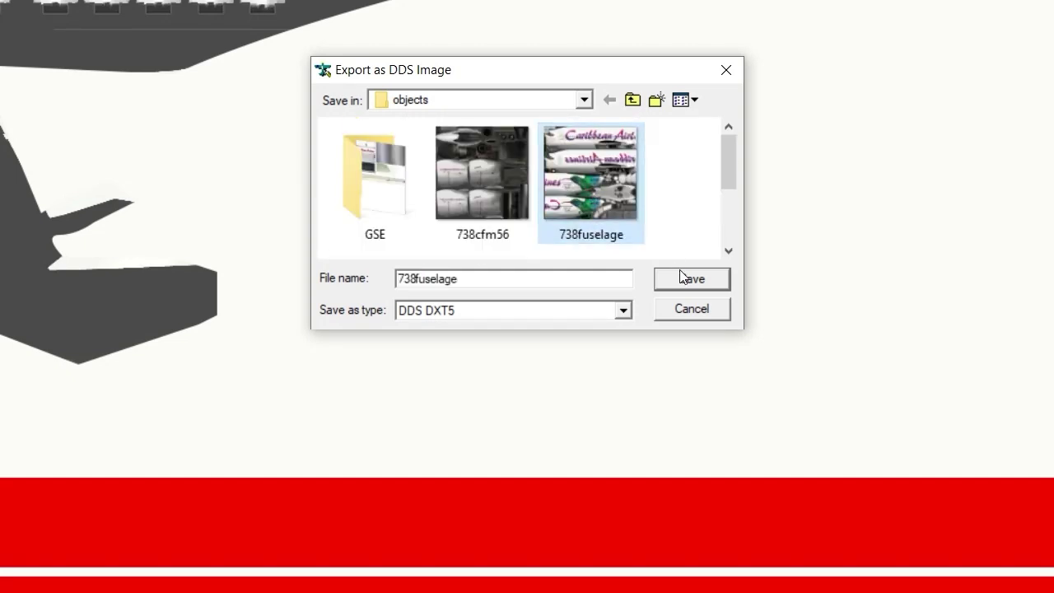
{"action": "left_click", "coordinate": [681, 278]}
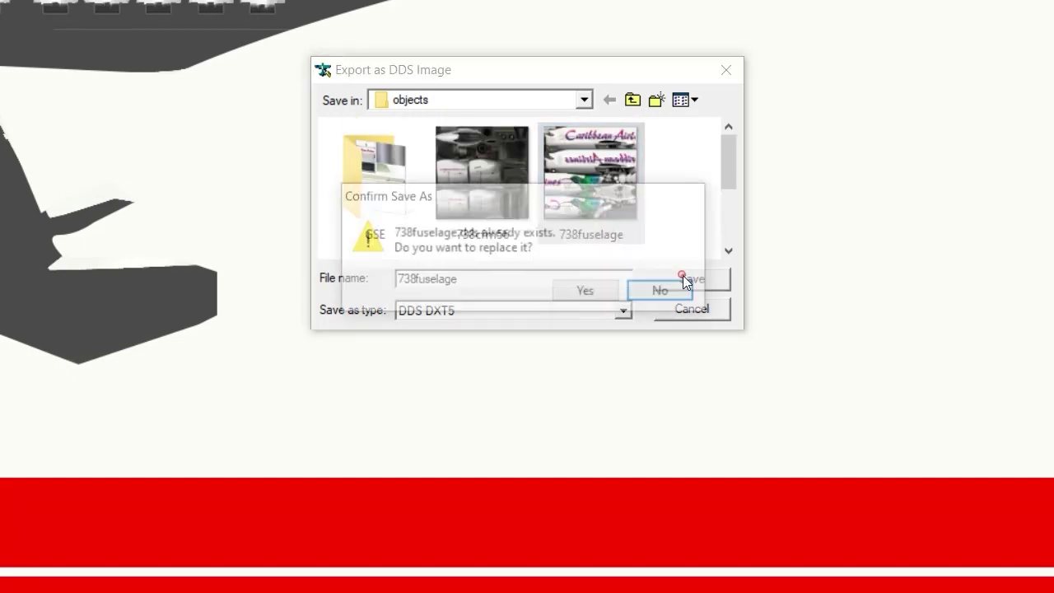
{"action": "left_click", "coordinate": [586, 294]}
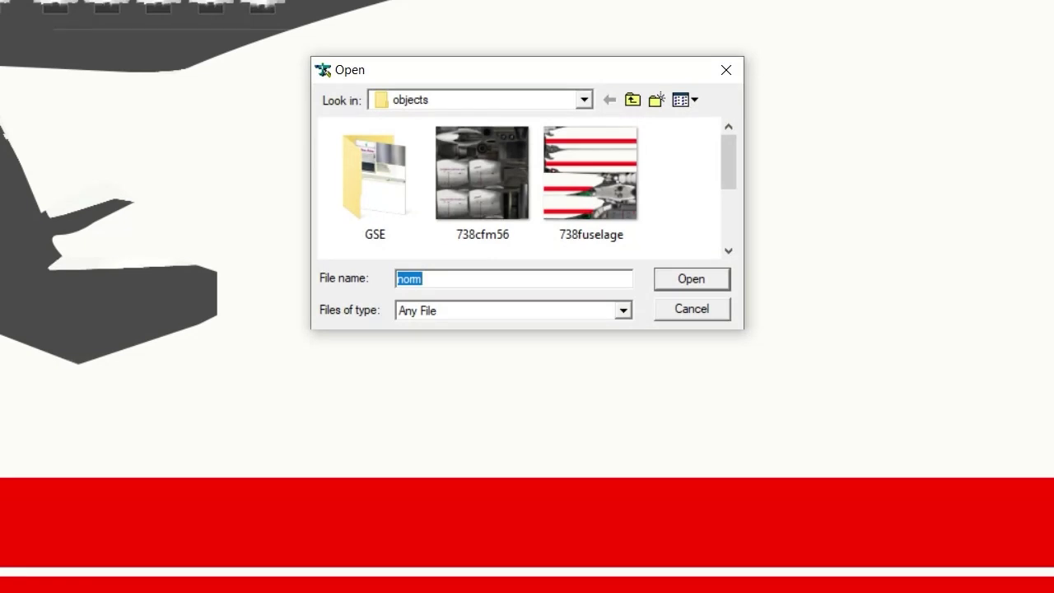
- Open the 738tail texture from the livery's objects folder
{"action": "scroll", "coordinate": [587, 198], "scroll_direction": "down", "scroll_amount": 1}
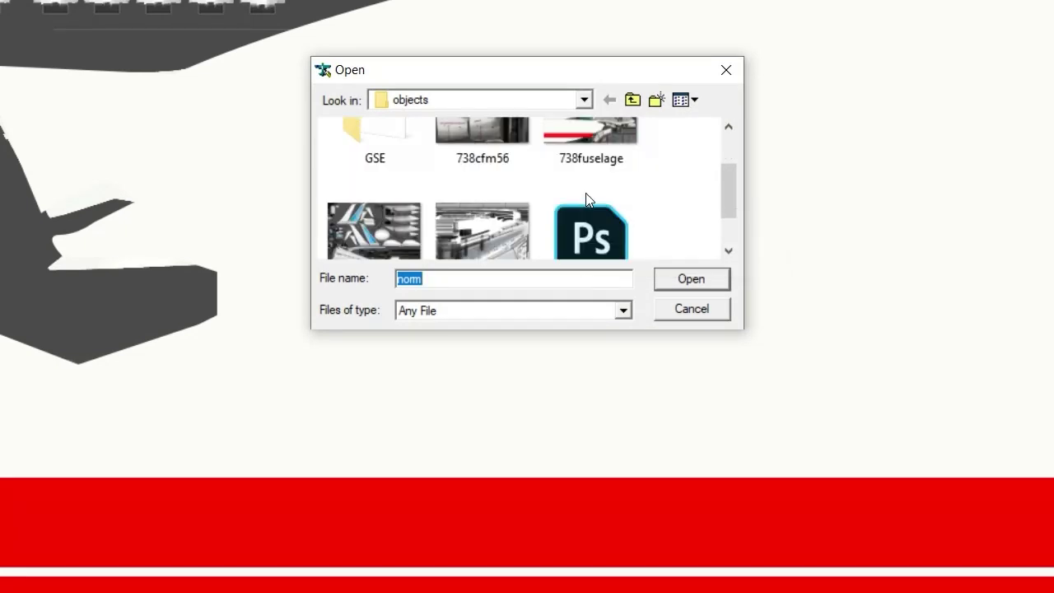
{"action": "scroll", "coordinate": [588, 200], "scroll_direction": "down", "scroll_amount": 1}
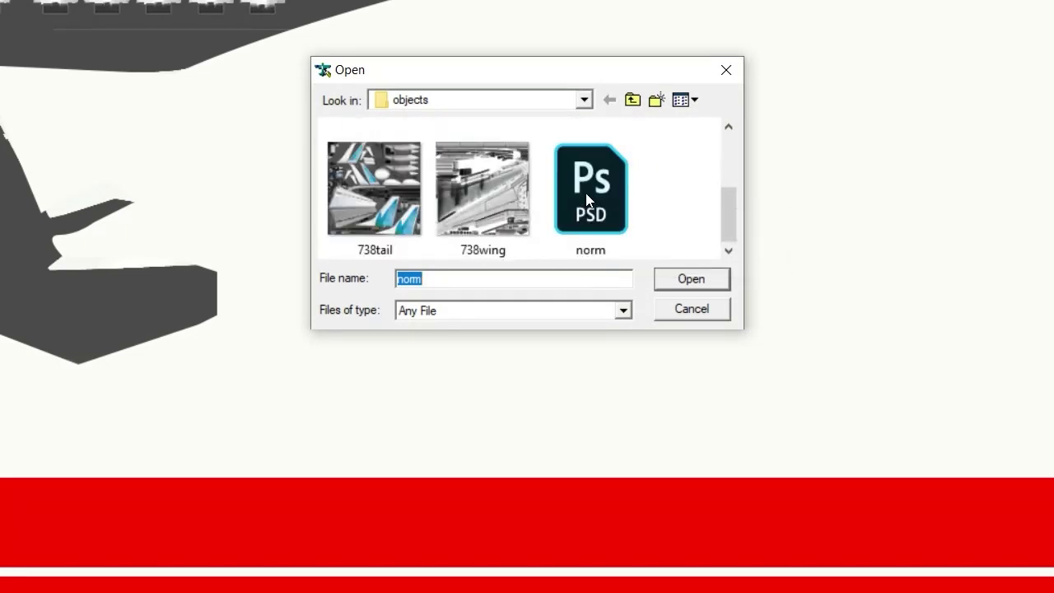
{"action": "left_click", "coordinate": [390, 186]}
{"action": "left_click", "coordinate": [693, 279]}
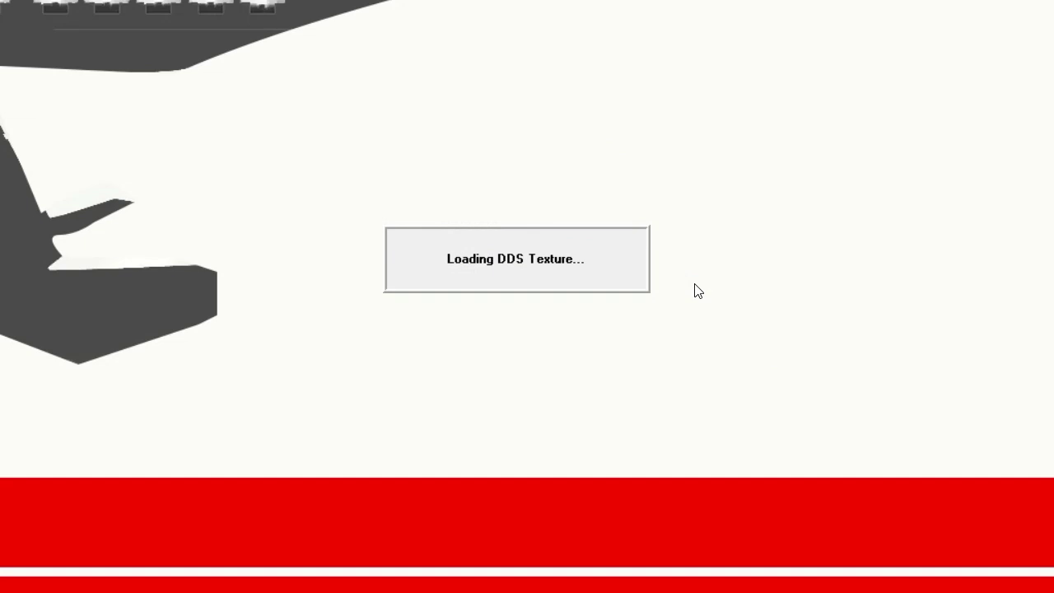
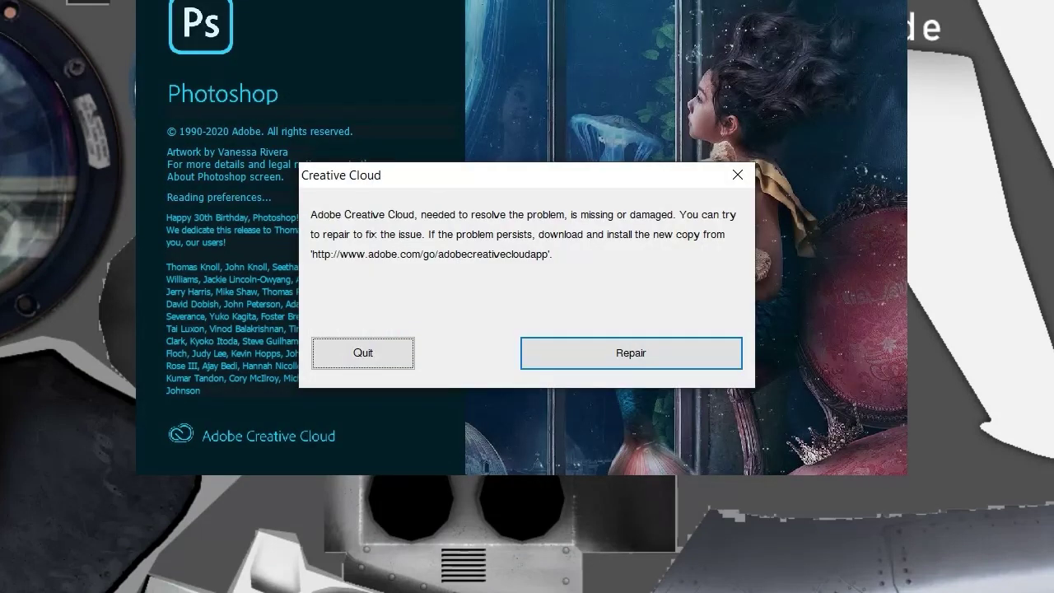
- Try repairing the Creative Cloud error, then quit it so the texture sheet finishes opening
{"action": "left_click", "coordinate": [630, 362]}
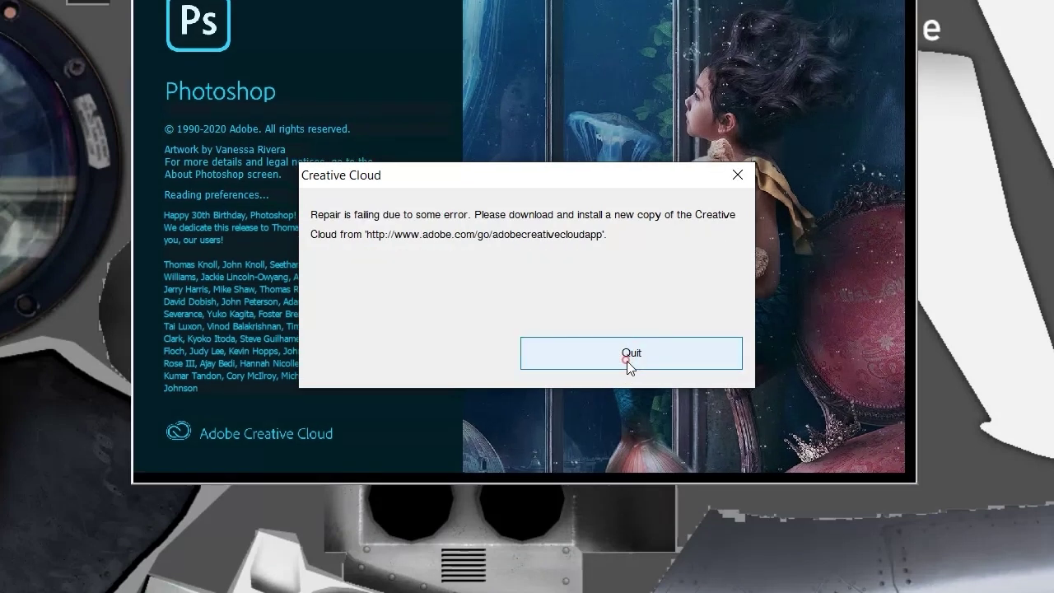
{"action": "left_click", "coordinate": [628, 363]}
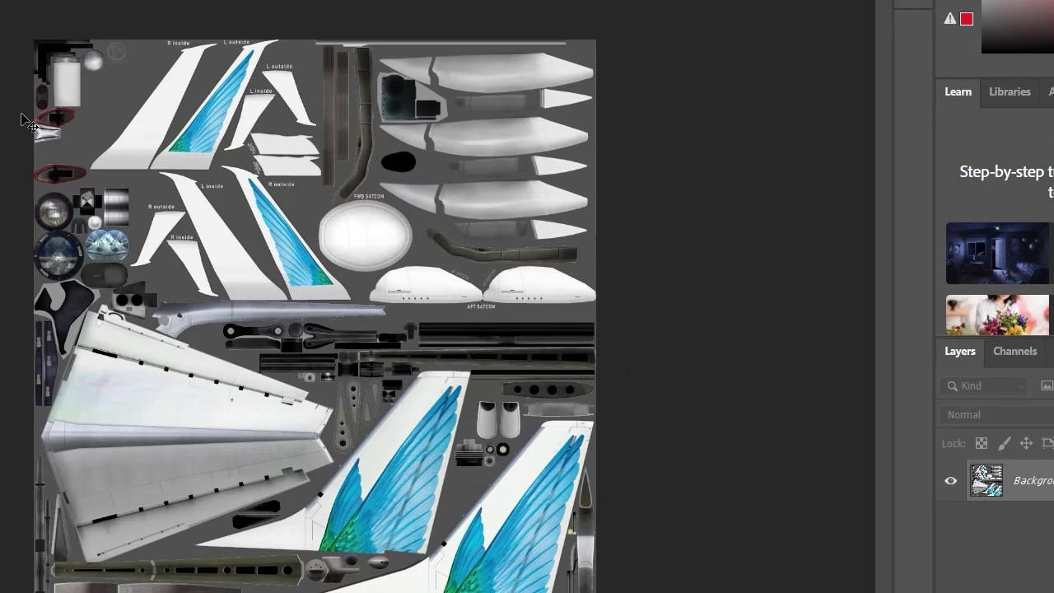
- Zoom in on the texture sheet and add an empty Layer 1
{"action": "key", "text": "ctrl+plus"}
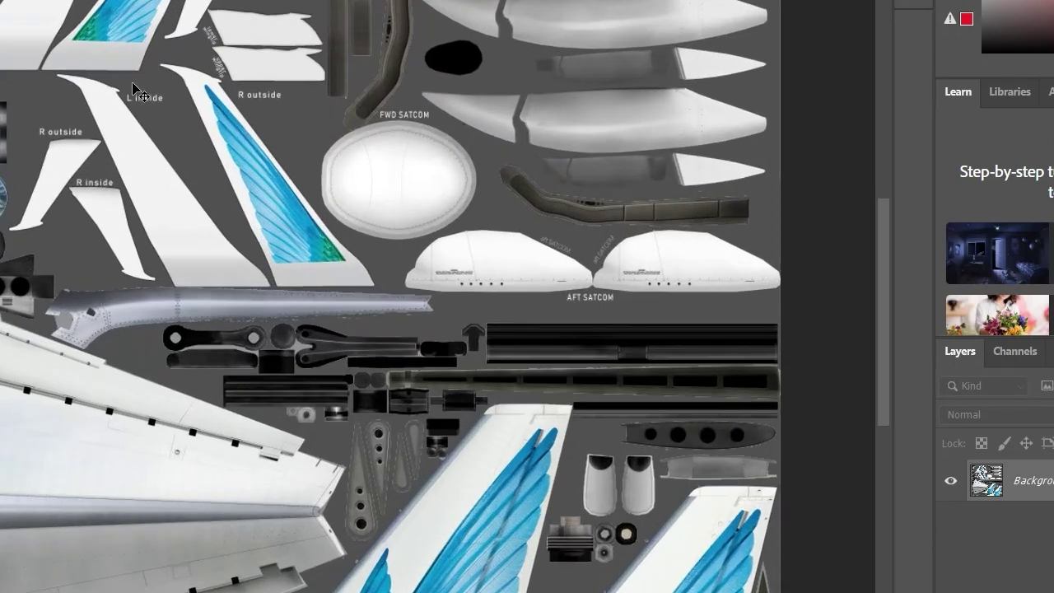
{"action": "key", "text": "ctrl+plus"}
{"action": "key", "text": "ctrl+shift+n"}
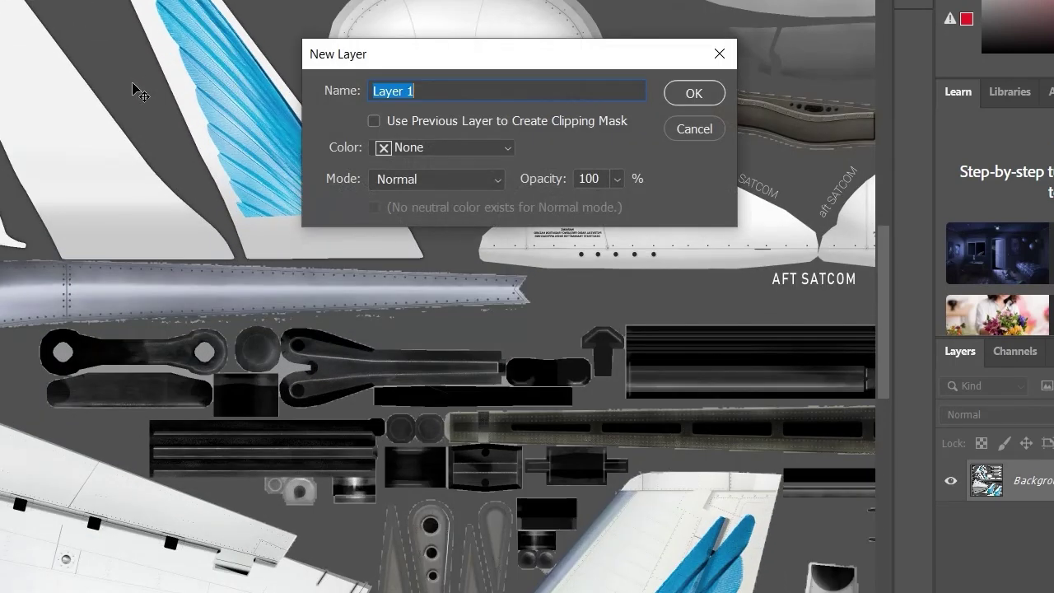
{"action": "key", "text": "Return"}
{"action": "scroll", "coordinate": [118, 137], "scroll_direction": "up", "scroll_amount": 2}
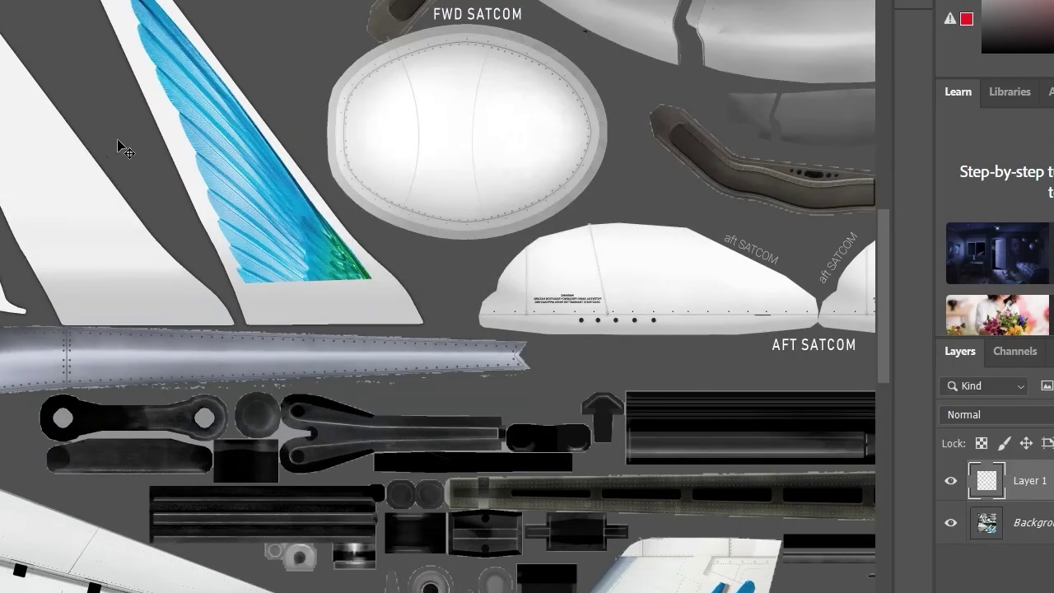
{"action": "scroll", "coordinate": [118, 137], "scroll_direction": "up", "scroll_amount": 3}
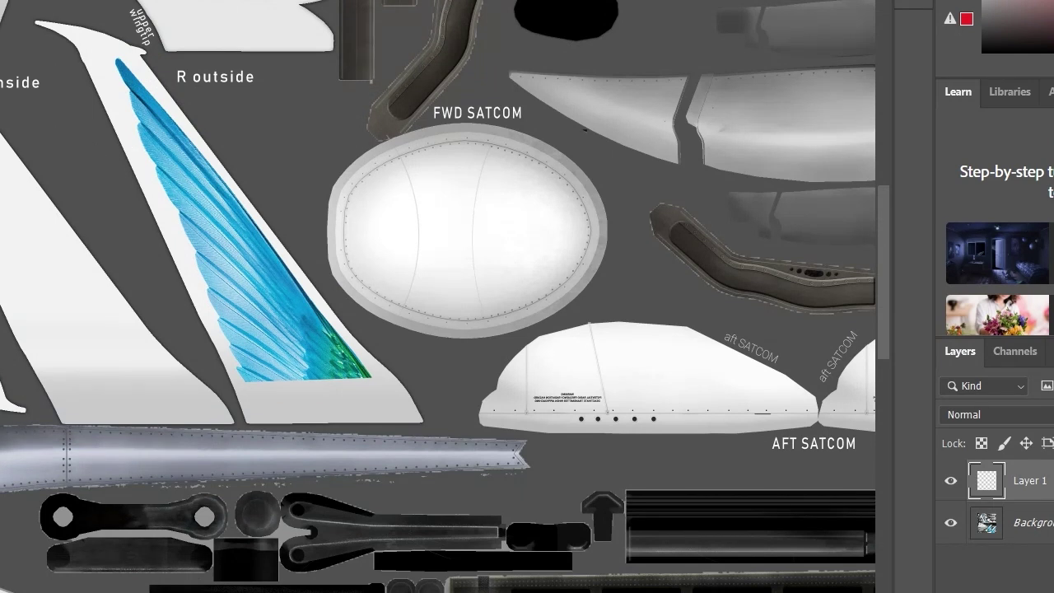
- Trace the R outside fin's blue feather art with the Pen tool and make it a selection
{"action": "key", "text": "p"}
{"action": "left_click", "coordinate": [372, 378]}
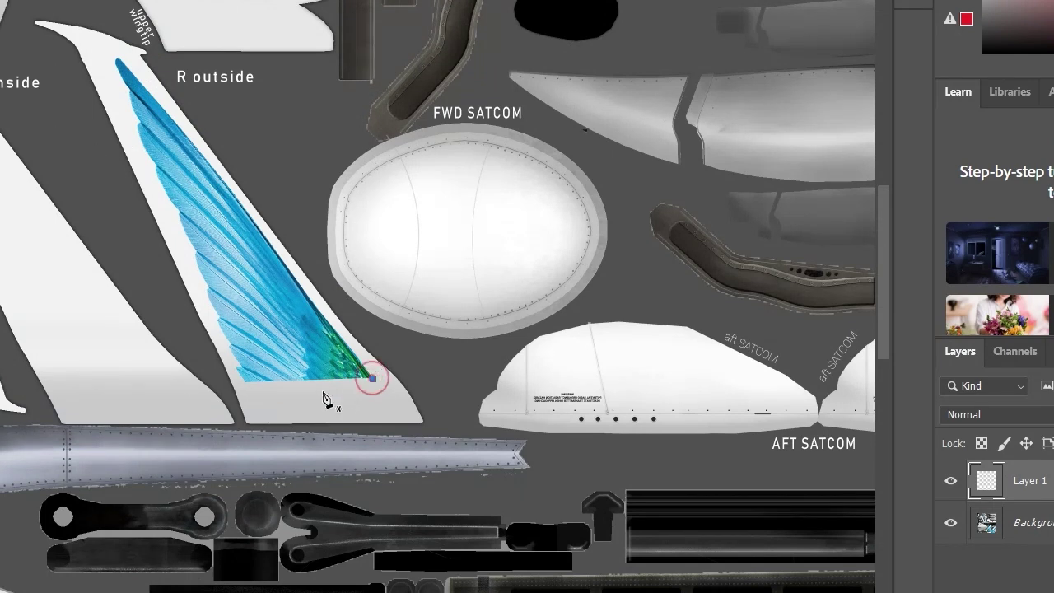
{"action": "left_click", "coordinate": [246, 387]}
{"action": "left_click", "coordinate": [113, 80]}
{"action": "left_click", "coordinate": [112, 60]}
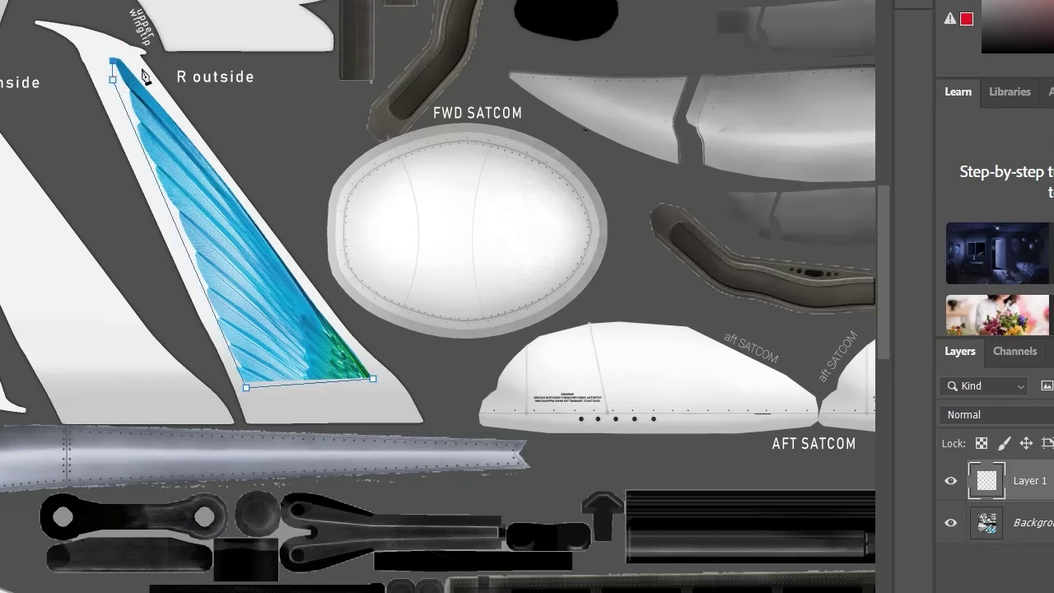
{"action": "left_click", "coordinate": [142, 73]}
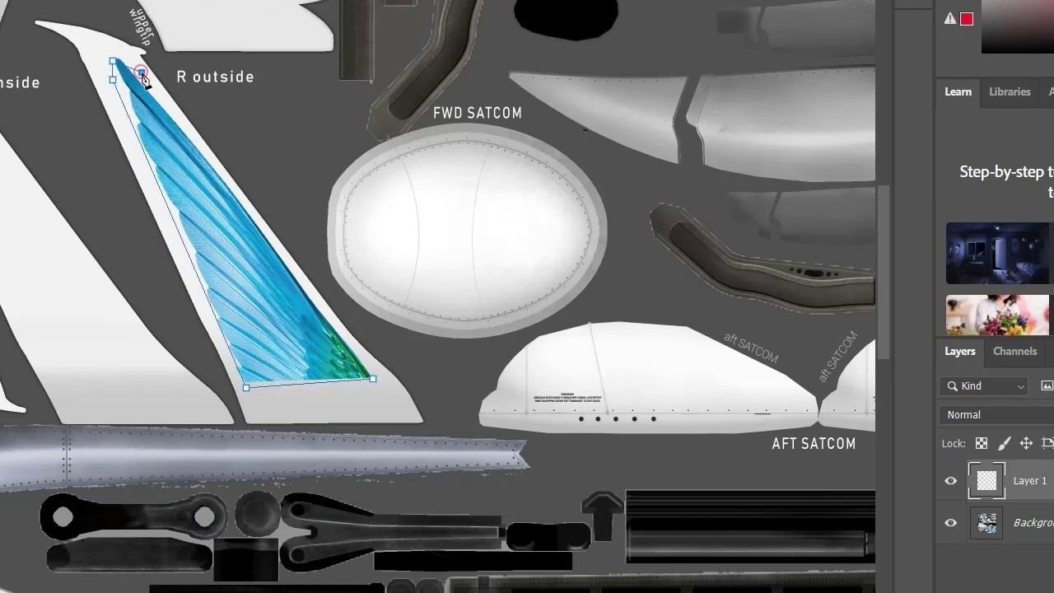
{"action": "left_click", "coordinate": [373, 376]}
{"action": "key", "text": "ctrl+Return"}
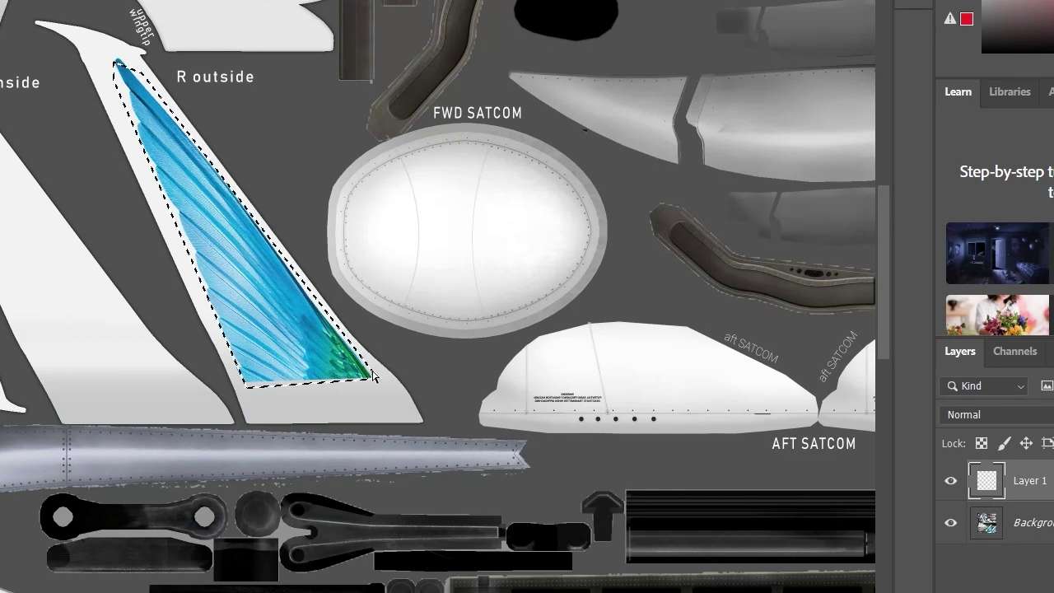
{"action": "key", "text": "ctrl+shift+n"}
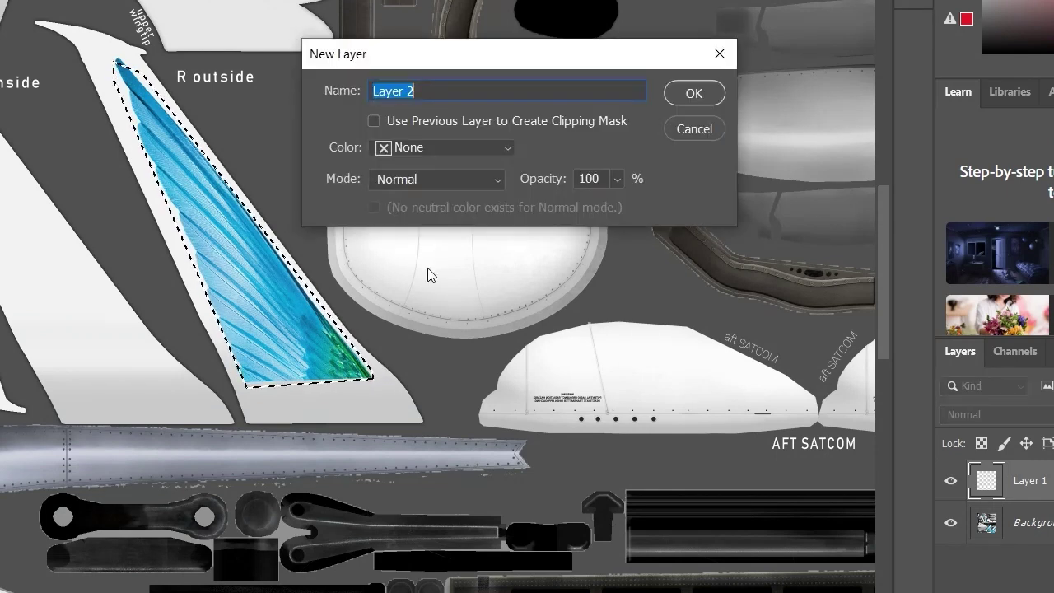
- Cancel the extra New Layer dialog and fill the feather selection with white
{"action": "left_click", "coordinate": [687, 130]}
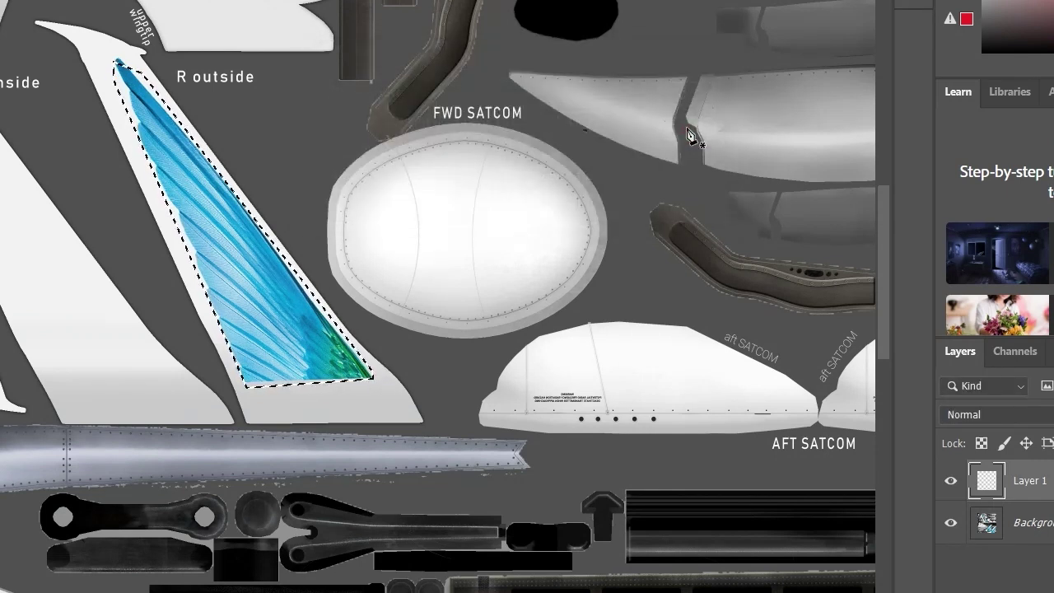
{"action": "key", "text": "alt+BackSpace"}
{"action": "key", "text": "Delete"}
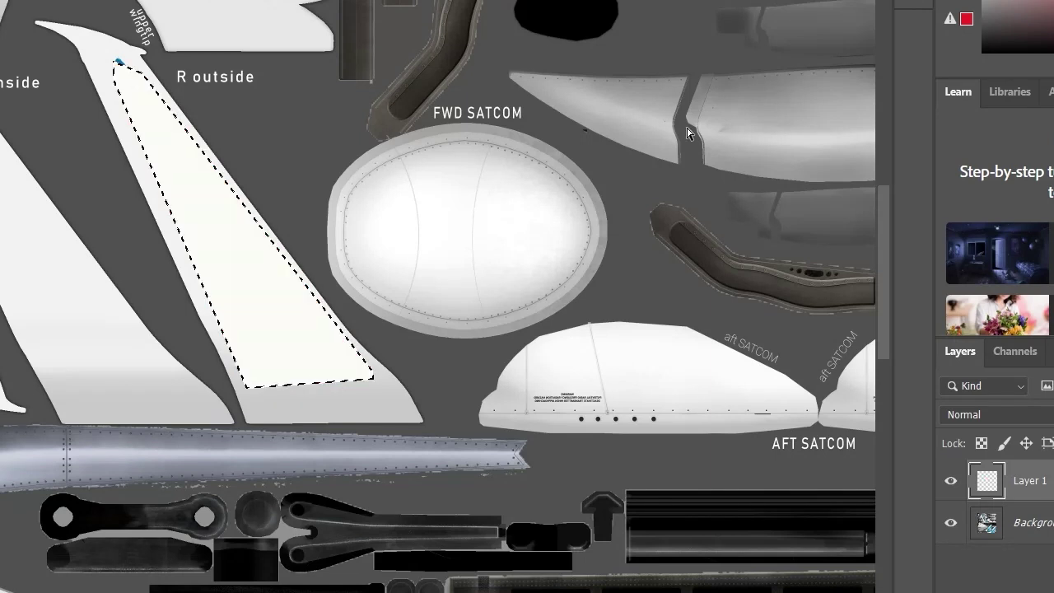
{"action": "key", "text": "ctrl+d"}
- Select the fin's blue-tinged tip and fill it with sampled grey c9cacb
{"action": "left_click", "coordinate": [93, 49]}
{"action": "left_click_drag", "start_coordinate": [120, 68], "coordinate": [135, 75]}
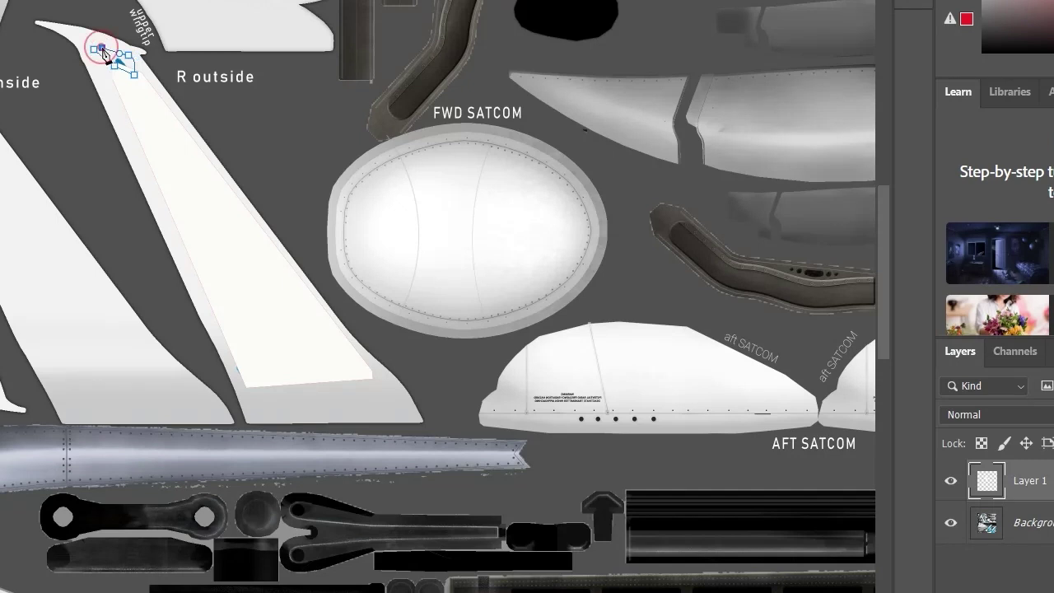
{"action": "left_click", "coordinate": [100, 49]}
{"action": "key", "text": "ctrl+Return"}
{"action": "scroll", "coordinate": [165, 256], "scroll_direction": "down", "scroll_amount": 1}
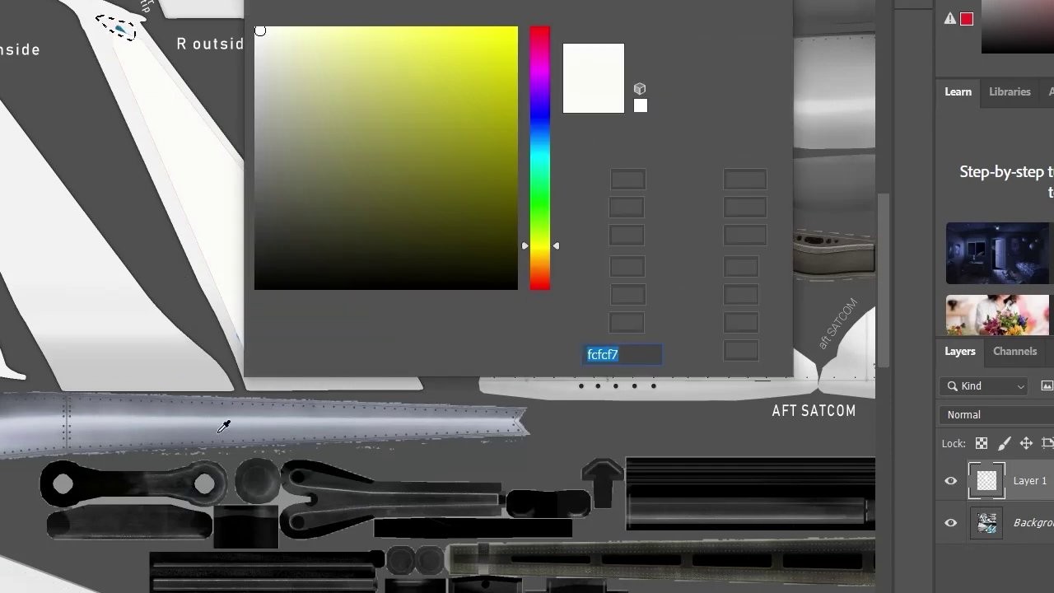
{"action": "left_click", "coordinate": [258, 382]}
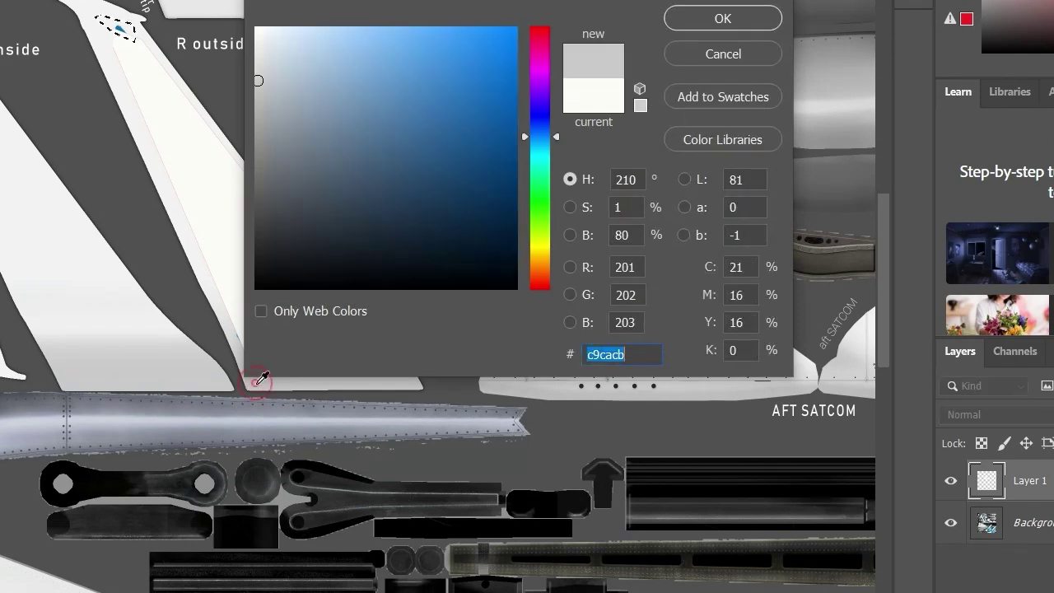
{"action": "left_click", "coordinate": [704, 16]}
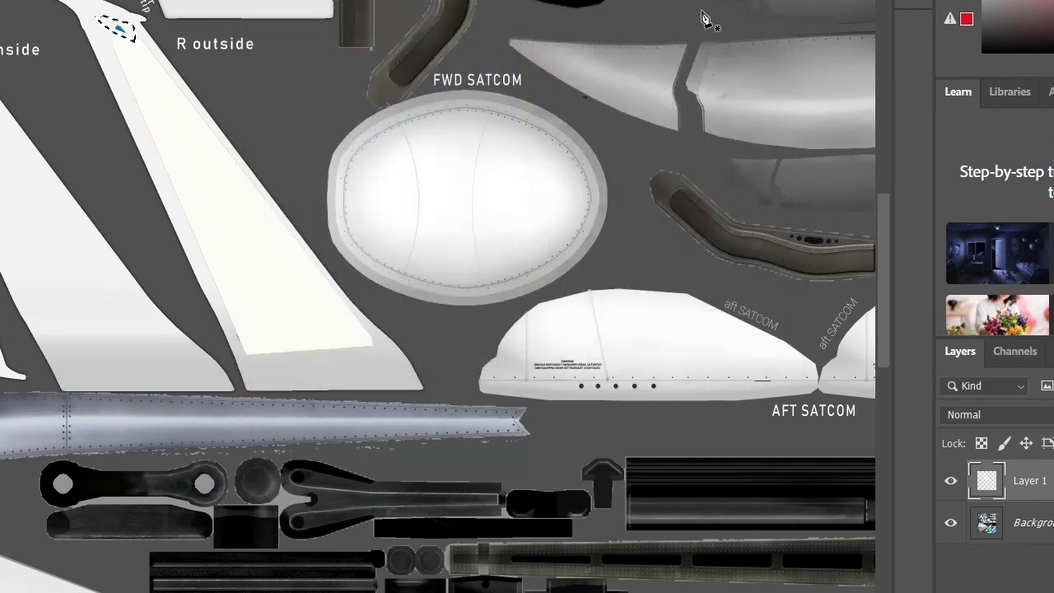
{"action": "key", "text": "alt+BackSpace"}
{"action": "key", "text": "ctrl+d"}
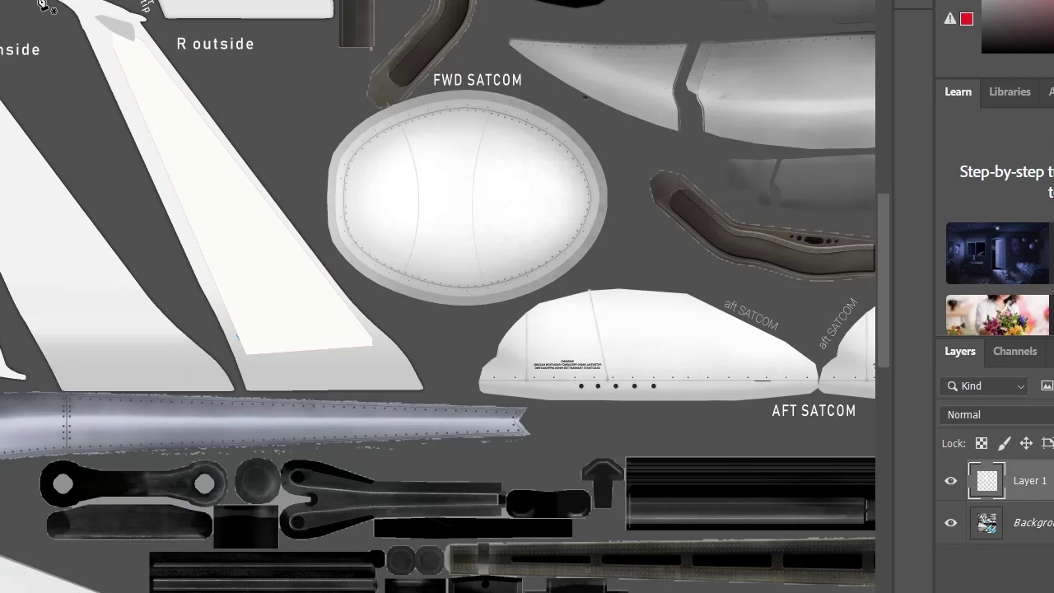
- Undo a stray path along the fin's upper edge and make Layer 1 active
{"action": "left_click_drag", "start_coordinate": [42, 4], "coordinate": [84, 28]}
{"action": "key", "text": "ctrl+z"}
{"action": "left_click", "coordinate": [1029, 480]}
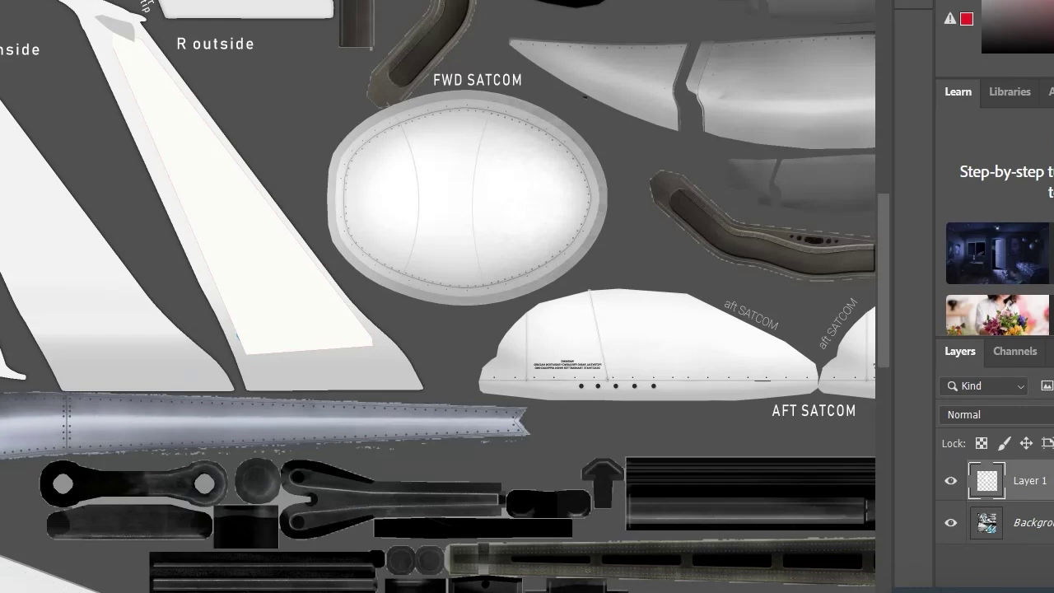
- Delete Layer 1 and add a fresh empty layer
{"action": "key", "text": "Delete"}
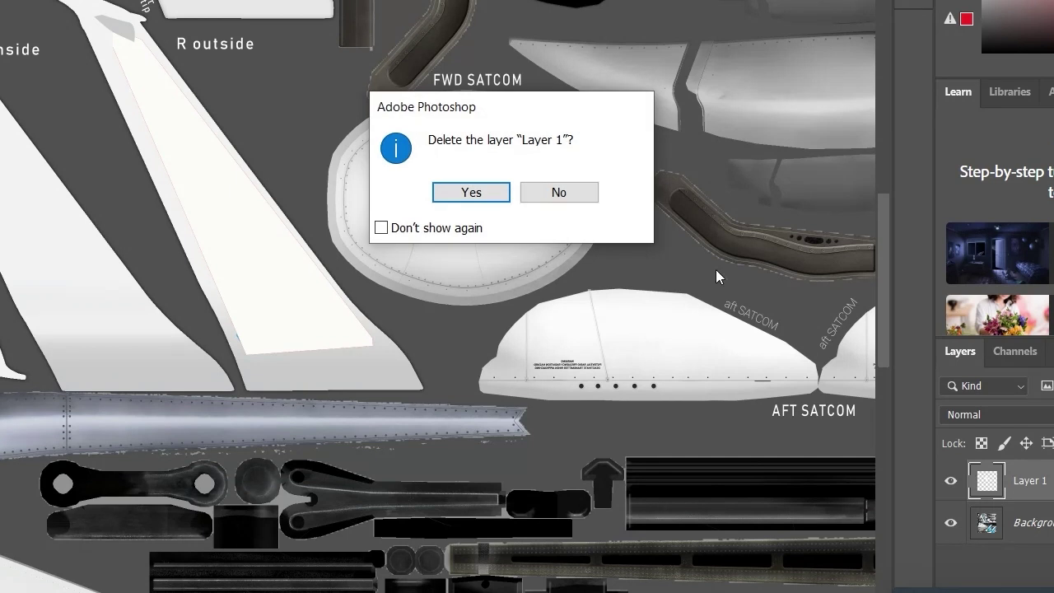
{"action": "left_click", "coordinate": [494, 193]}
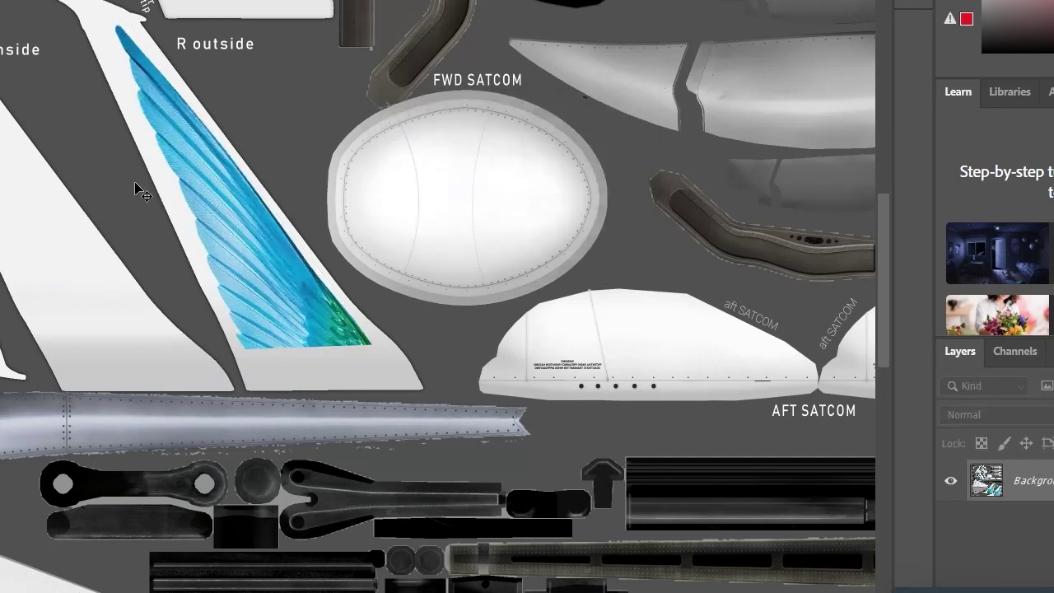
{"action": "key", "text": "ctrl+shift+n"}
{"action": "key", "text": "Return"}
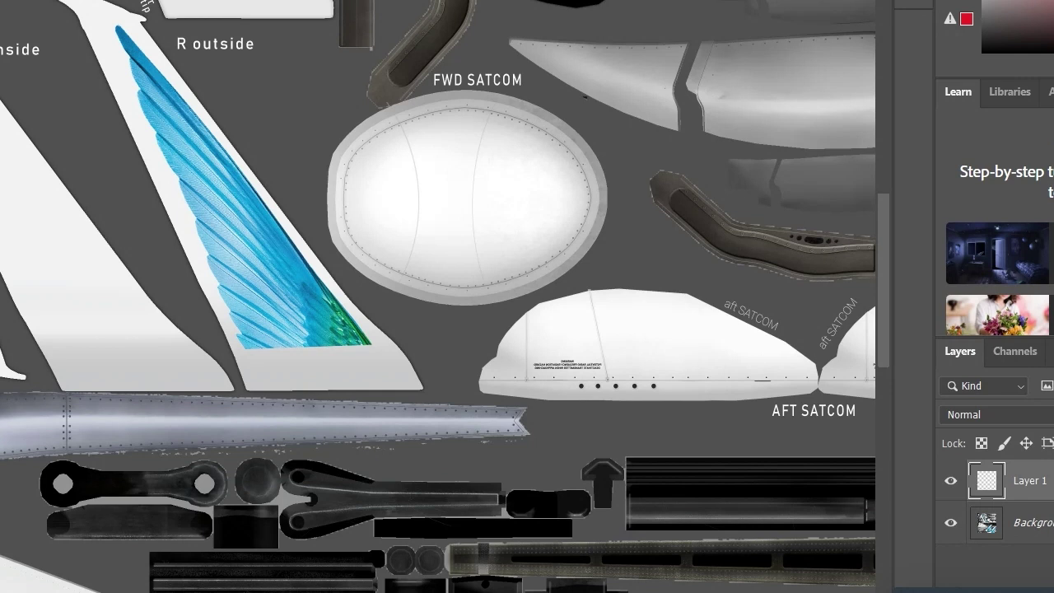
- Trace the R outside fin's feather art with the Pen tool and convert it to a selection
{"action": "left_click", "coordinate": [371, 352]}
{"action": "left_click", "coordinate": [248, 362]}
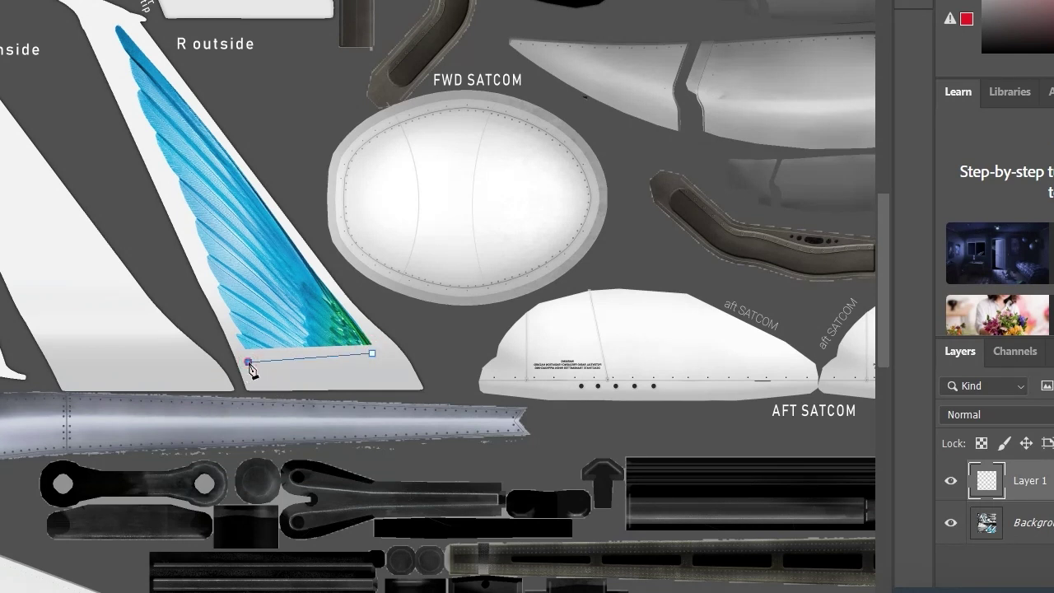
{"action": "left_click", "coordinate": [111, 46]}
{"action": "left_click", "coordinate": [99, 23]}
{"action": "left_click", "coordinate": [100, 11]}
{"action": "left_click", "coordinate": [110, 15]}
{"action": "left_click", "coordinate": [126, 23]}
{"action": "left_click", "coordinate": [355, 314]}
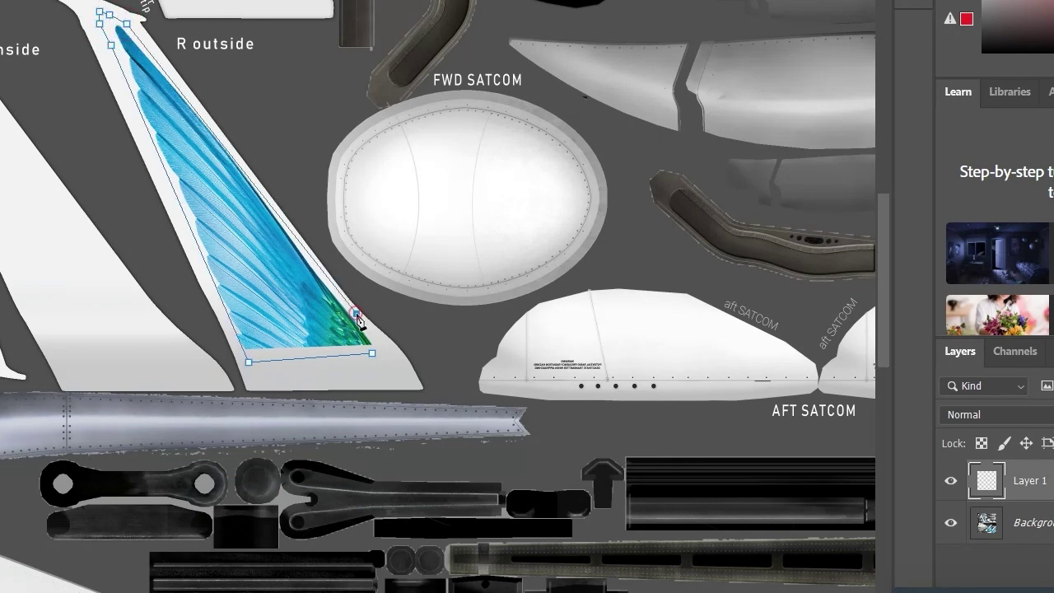
{"action": "left_click", "coordinate": [374, 335]}
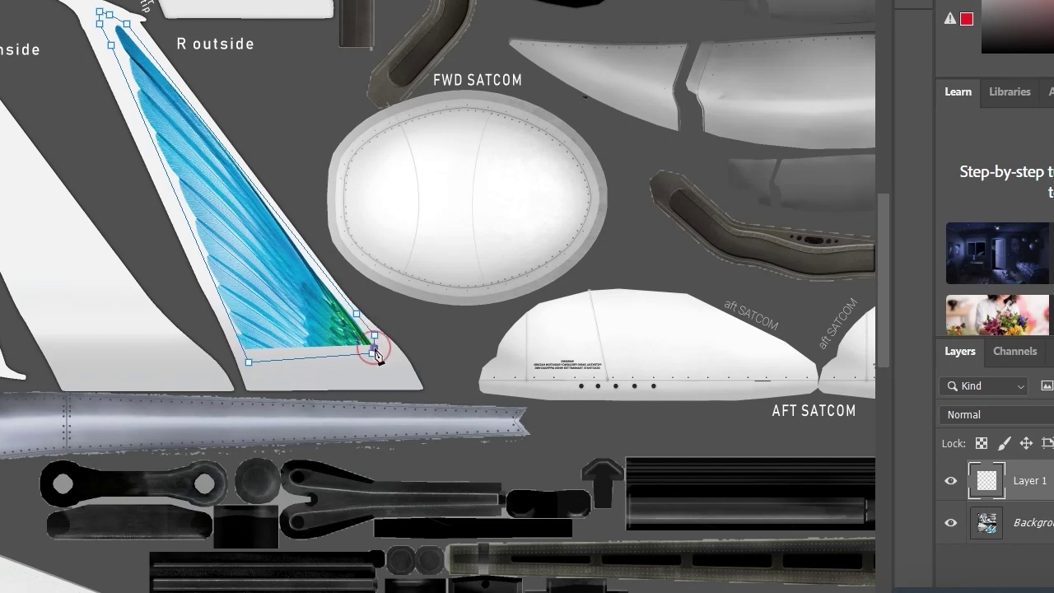
{"action": "key", "text": "ctrl+Return"}
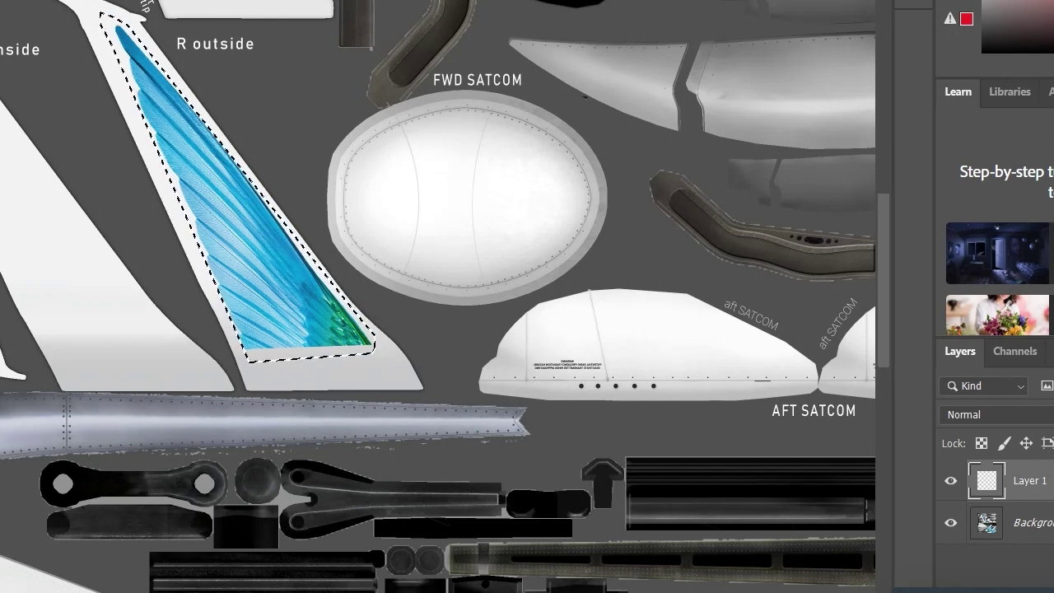
- Fill the selection with sampled light grey f2f2f2 and deselect
{"action": "left_click", "coordinate": [124, 97]}
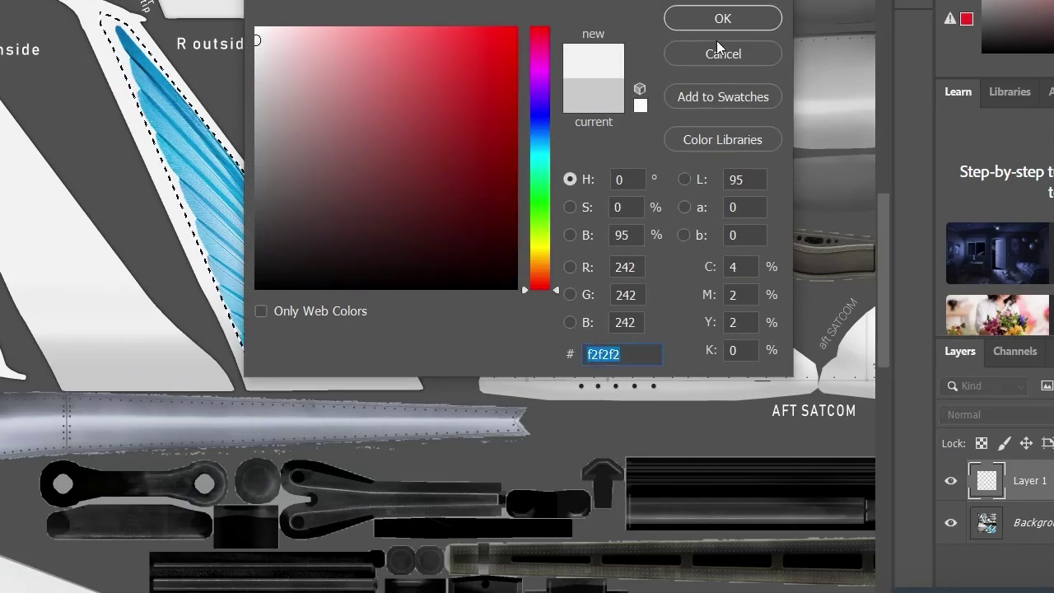
{"action": "left_click", "coordinate": [723, 18]}
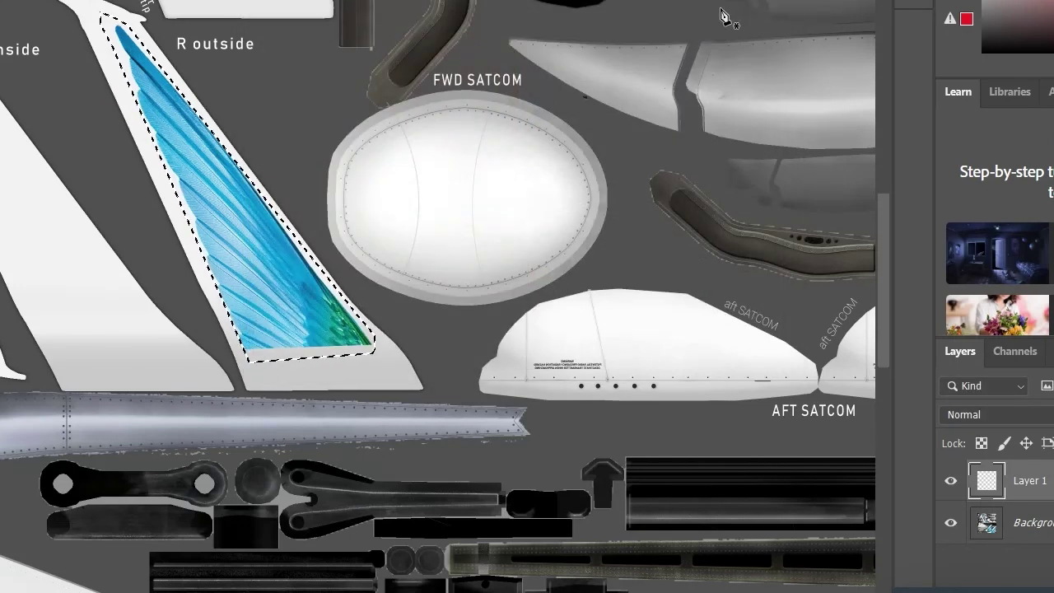
{"action": "key", "text": "alt+BackSpace"}
{"action": "key", "text": "ctrl+BackSpace"}
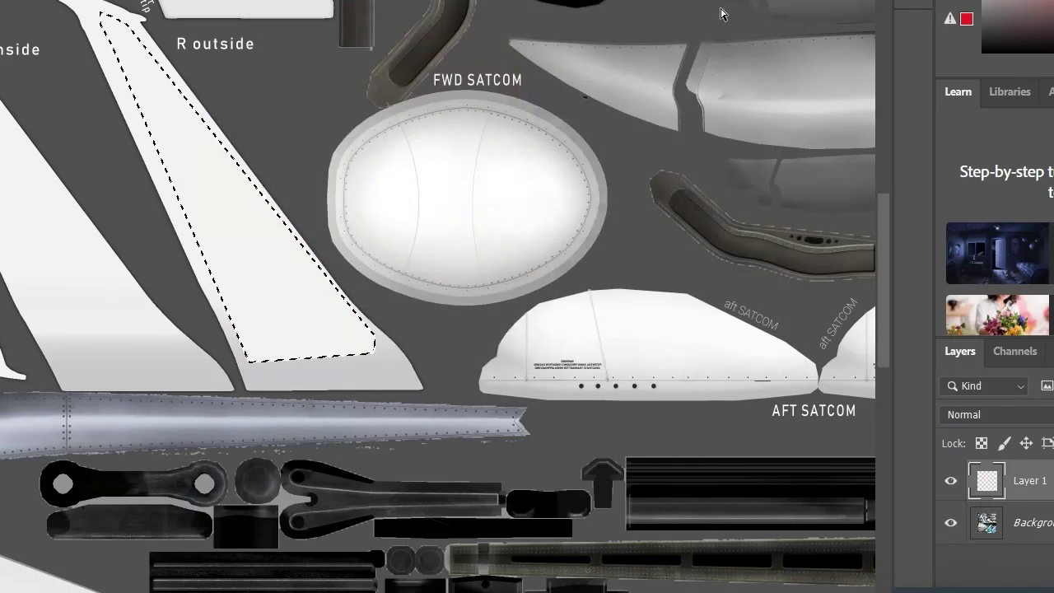
{"action": "key", "text": "ctrl+d"}
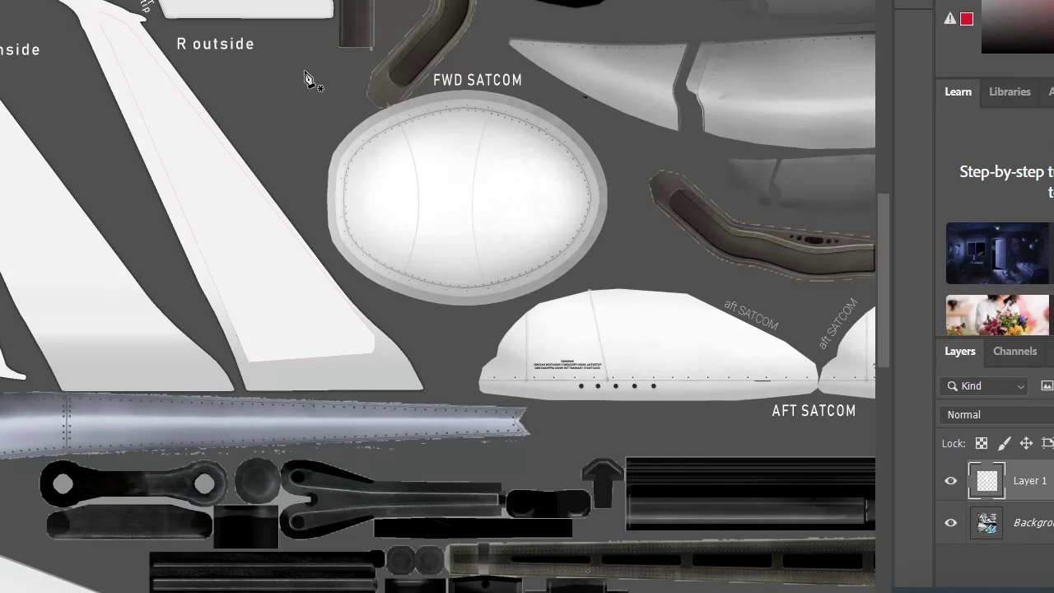
- Rotate the copied off-white cover 90° counter-clockwise and move it onto the L outside fin
{"action": "scroll", "coordinate": [24, 167], "scroll_direction": "up", "scroll_amount": 10}
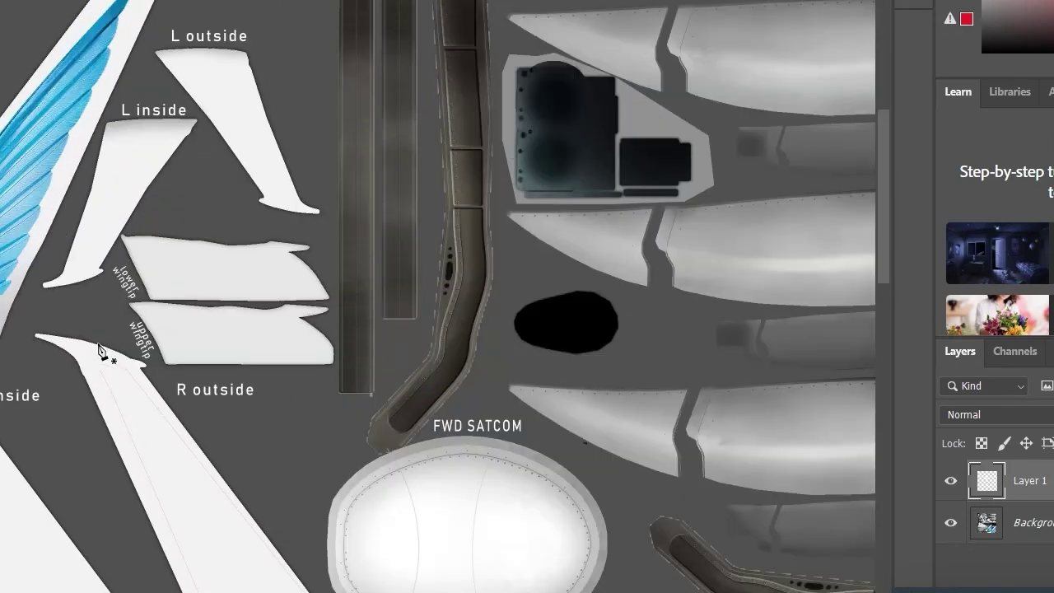
{"action": "scroll", "coordinate": [438, 297], "scroll_direction": "up", "scroll_amount": 2}
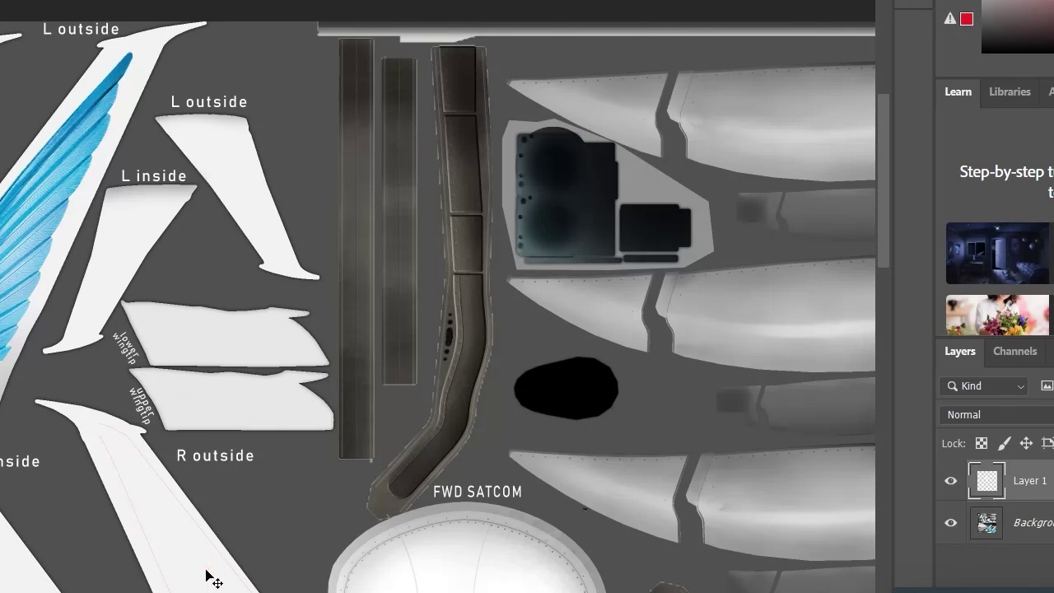
{"action": "left_click_drag", "start_coordinate": [206, 571], "coordinate": [52, 239]}
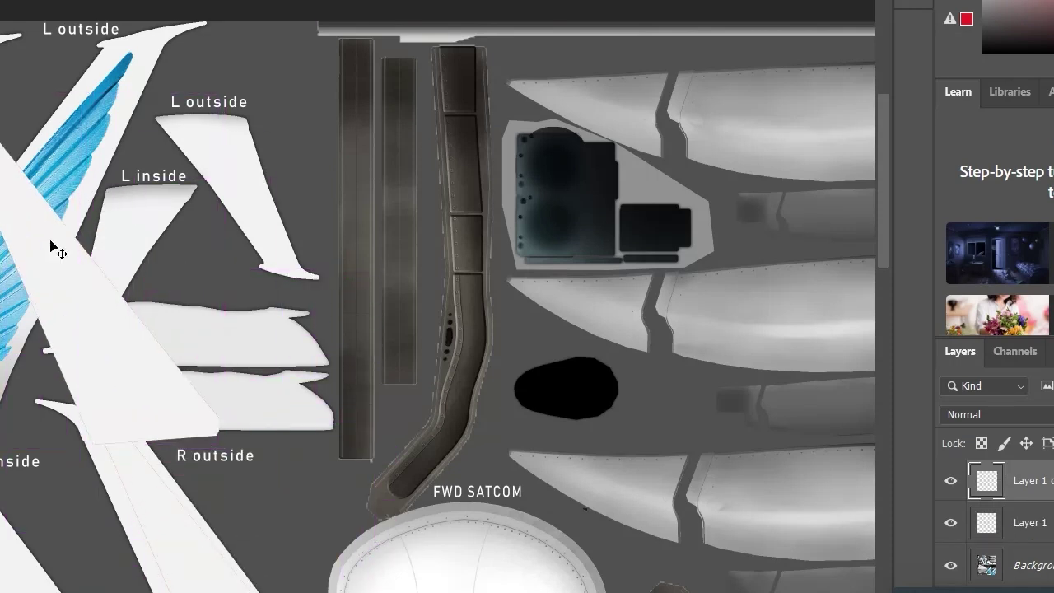
{"action": "key", "text": "ctrl+t"}
{"action": "right_click", "coordinate": [97, 276]}
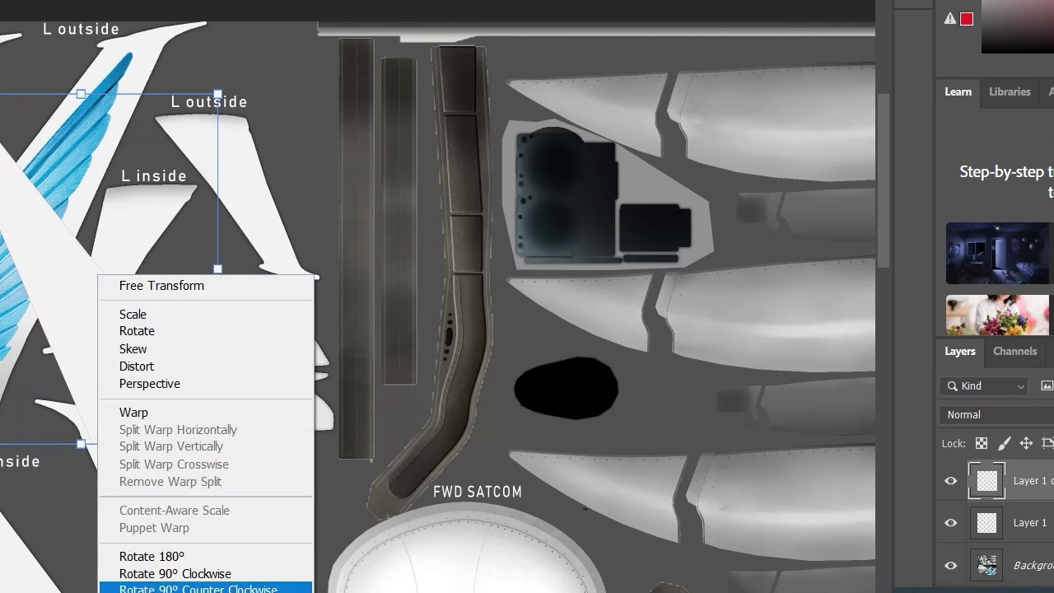
{"action": "left_click", "coordinate": [152, 556]}
{"action": "left_click_drag", "start_coordinate": [134, 373], "coordinate": [58, 319]}
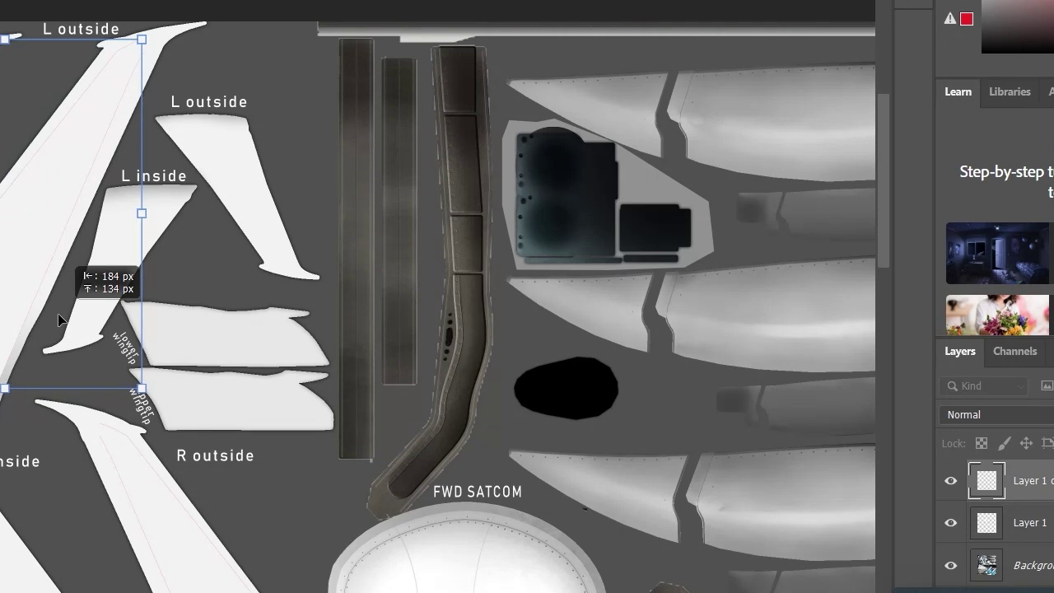
{"action": "key", "text": "Return"}
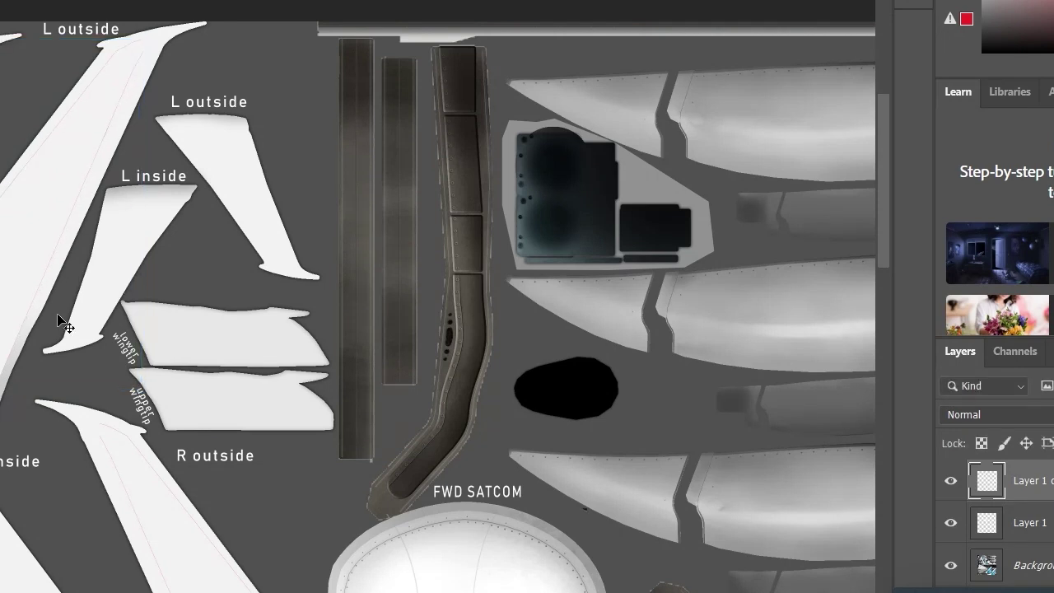
{"action": "scroll", "coordinate": [58, 320], "scroll_direction": "up", "scroll_amount": 3}
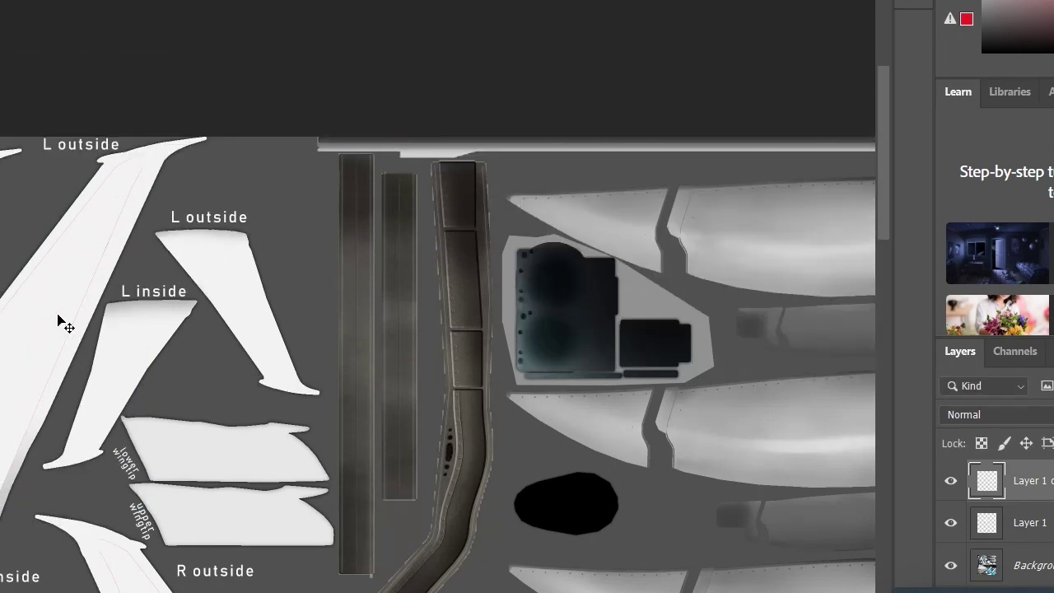
{"action": "key", "text": "ctrl+minus"}
{"action": "key", "text": "ctrl+minus"}
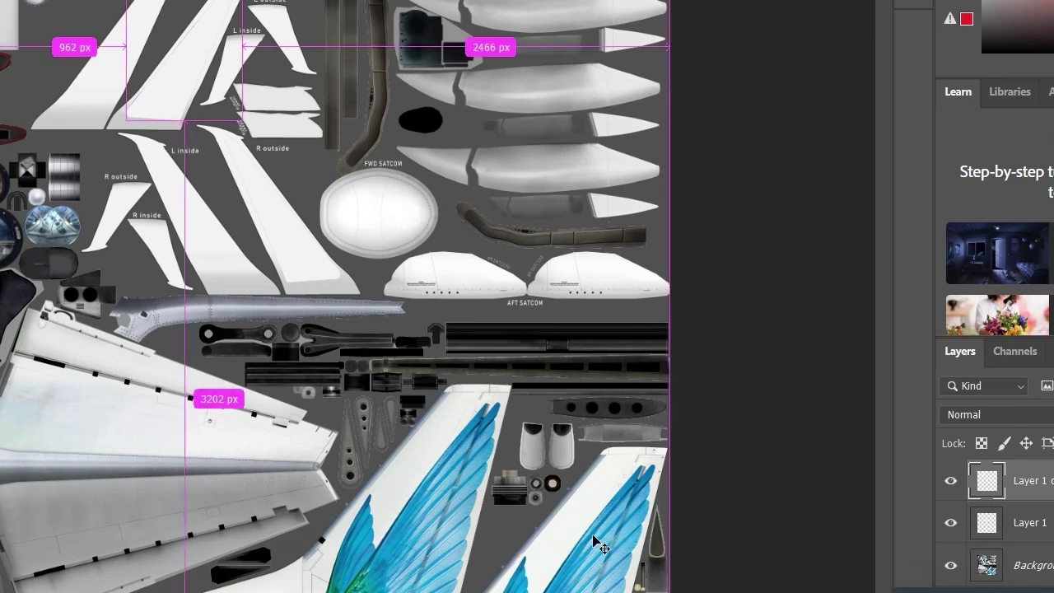
- Pen-trace the left tail's blue feathers along their curved edge and convert the path to a selection
{"action": "key", "text": "ctrl+plus"}
{"action": "key", "text": "ctrl+plus"}
{"action": "scroll", "coordinate": [598, 545], "scroll_direction": "down", "scroll_amount": 3}
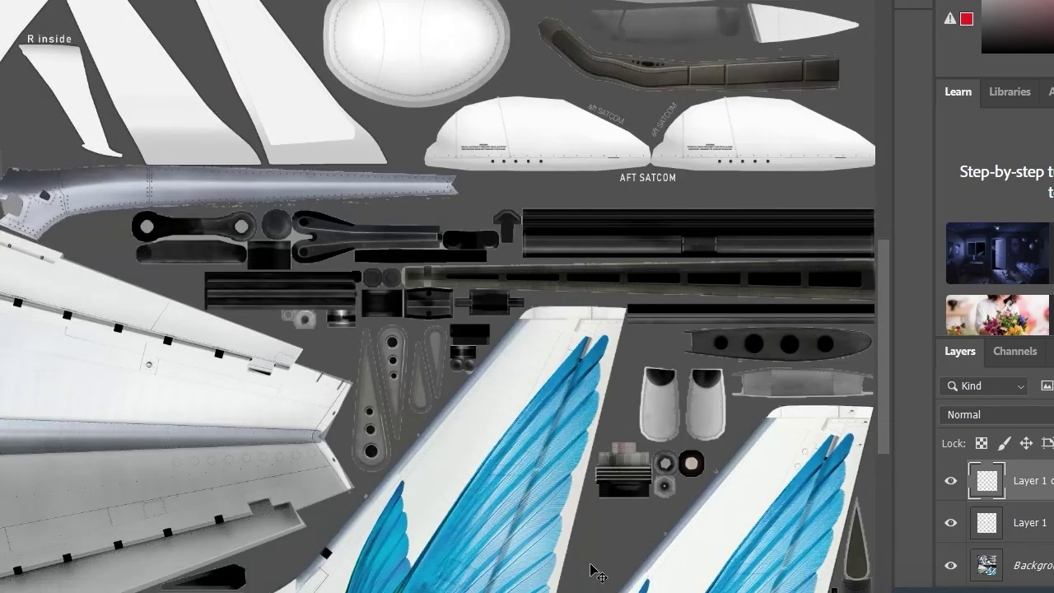
{"action": "scroll", "coordinate": [588, 564], "scroll_direction": "down", "scroll_amount": 3}
{"action": "scroll", "coordinate": [583, 571], "scroll_direction": "down", "scroll_amount": 1}
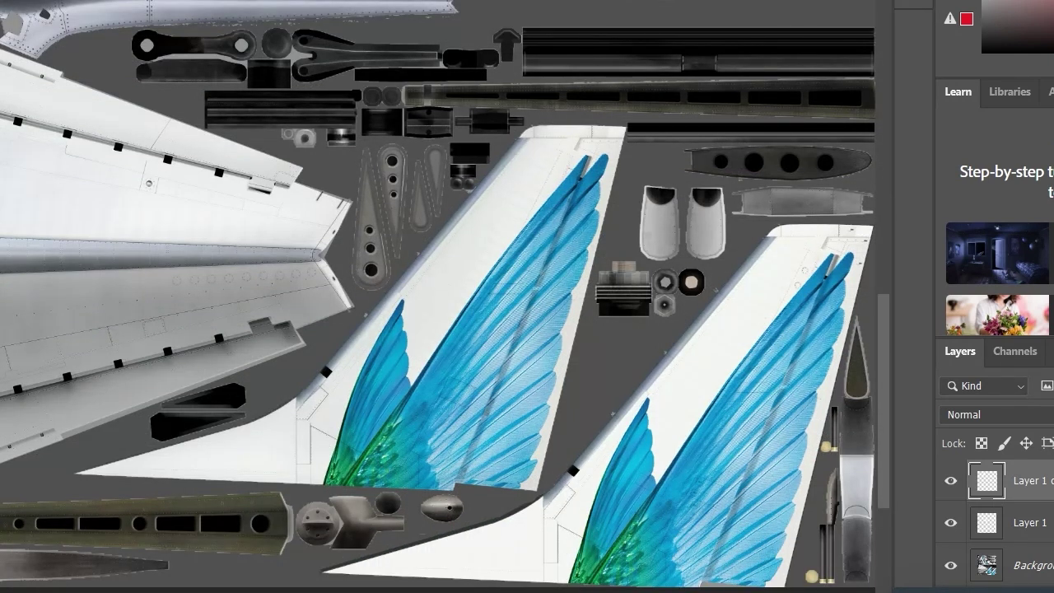
{"action": "left_click", "coordinate": [323, 486]}
{"action": "left_click_drag", "start_coordinate": [400, 304], "coordinate": [465, 249]}
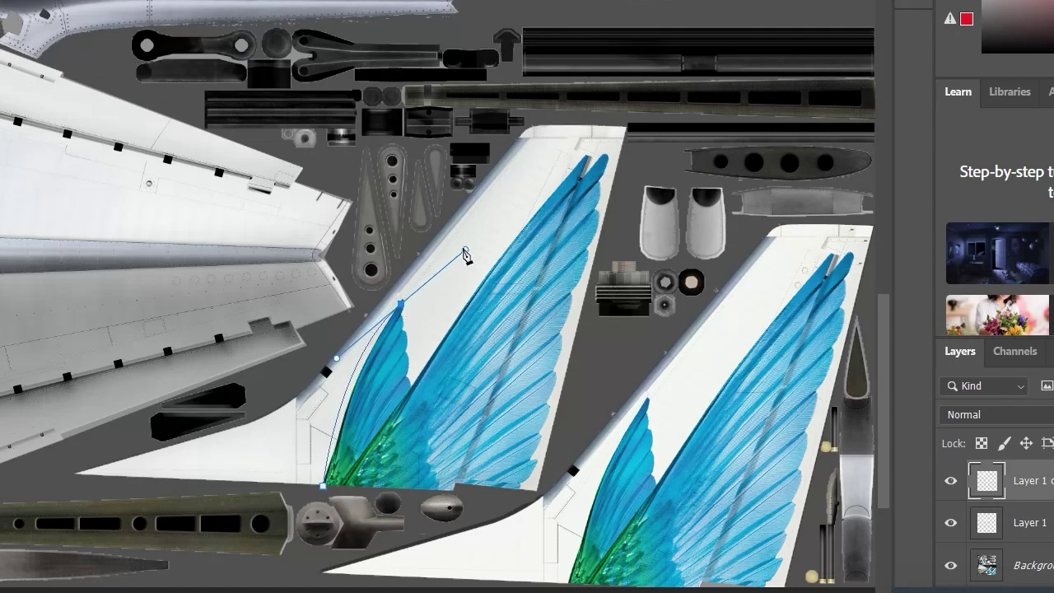
{"action": "mouse_move", "coordinate": [402, 303]}
{"action": "left_mouse_down"}
{"action": "mouse_move", "coordinate": [416, 345]}
{"action": "mouse_move", "coordinate": [565, 160]}
{"action": "mouse_move", "coordinate": [620, 147]}
{"action": "left_mouse_up"}
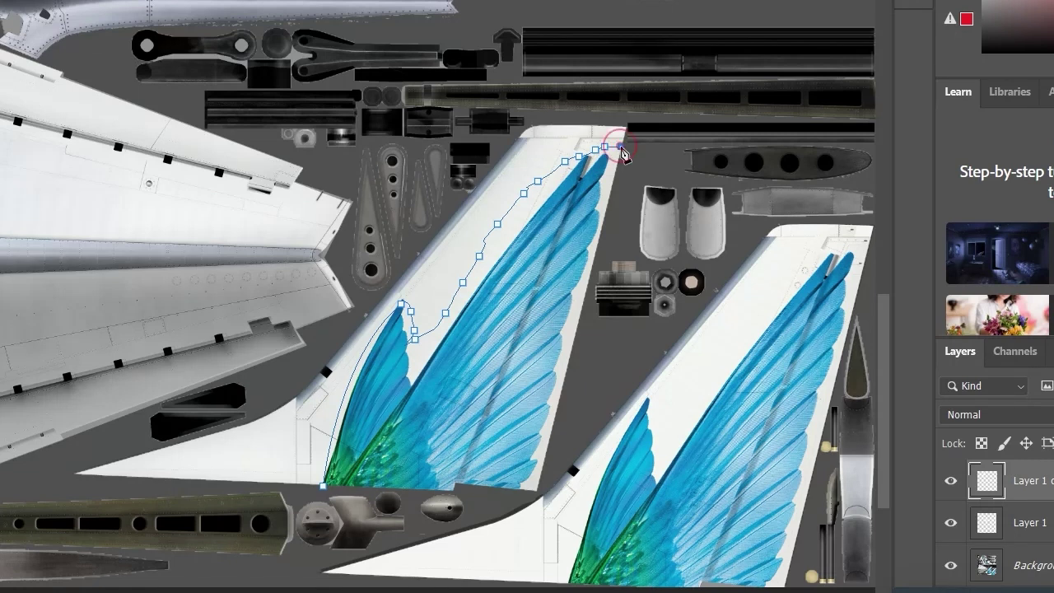
{"action": "left_click", "coordinate": [537, 486]}
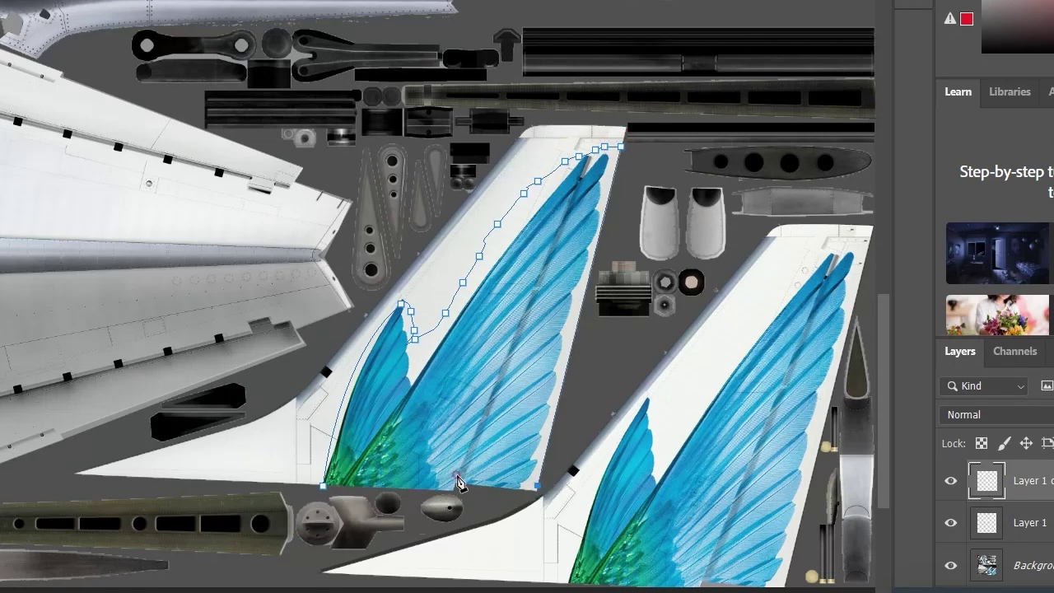
{"action": "left_click_drag", "start_coordinate": [457, 477], "coordinate": [452, 494]}
{"action": "left_click", "coordinate": [71, 479]}
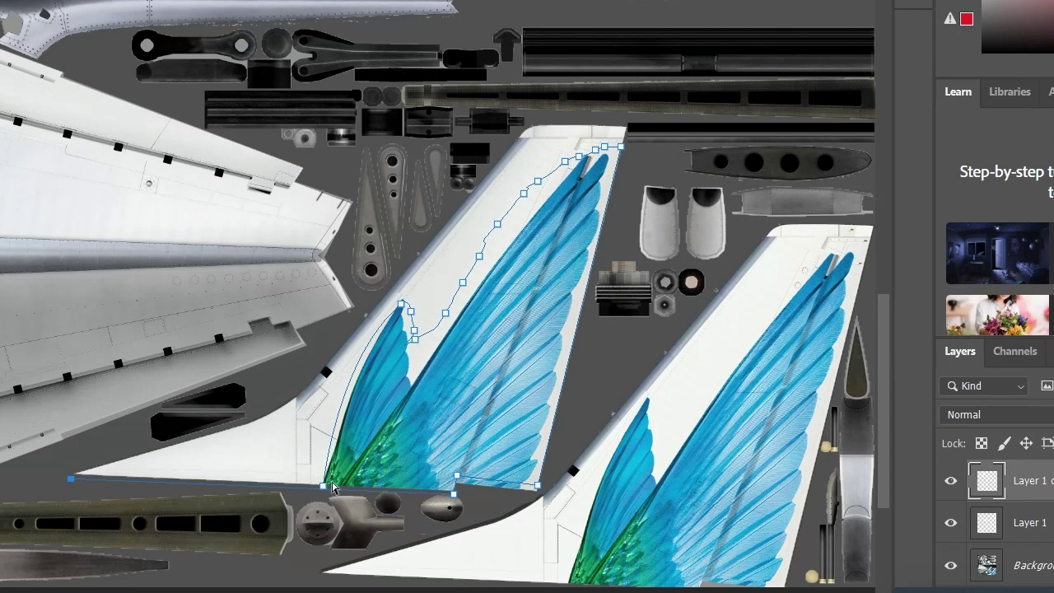
{"action": "key", "text": "ctrl+z"}
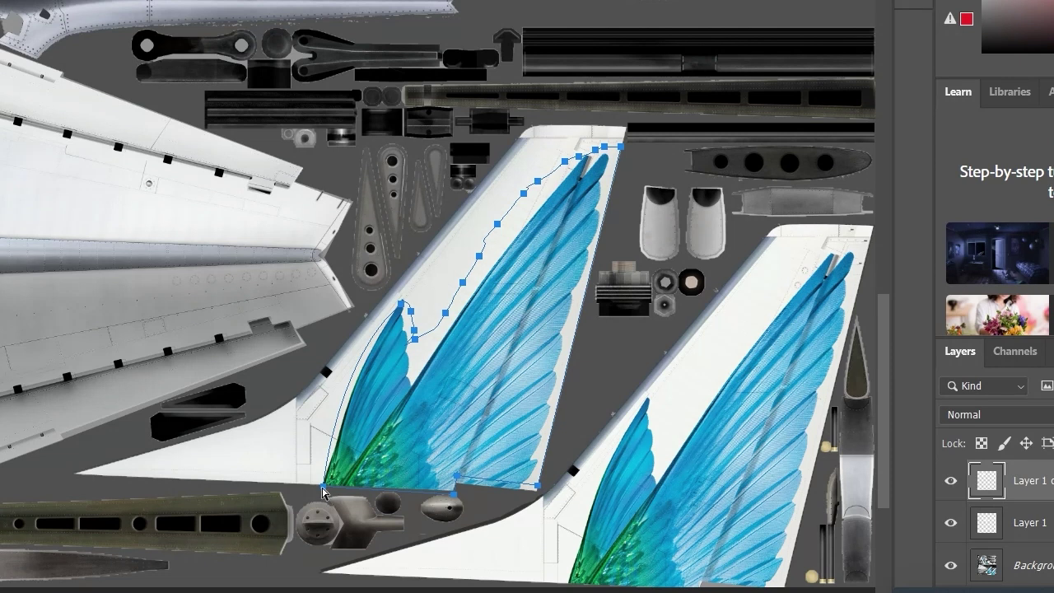
{"action": "left_click", "coordinate": [323, 487]}
{"action": "key", "text": "ctrl+Return"}
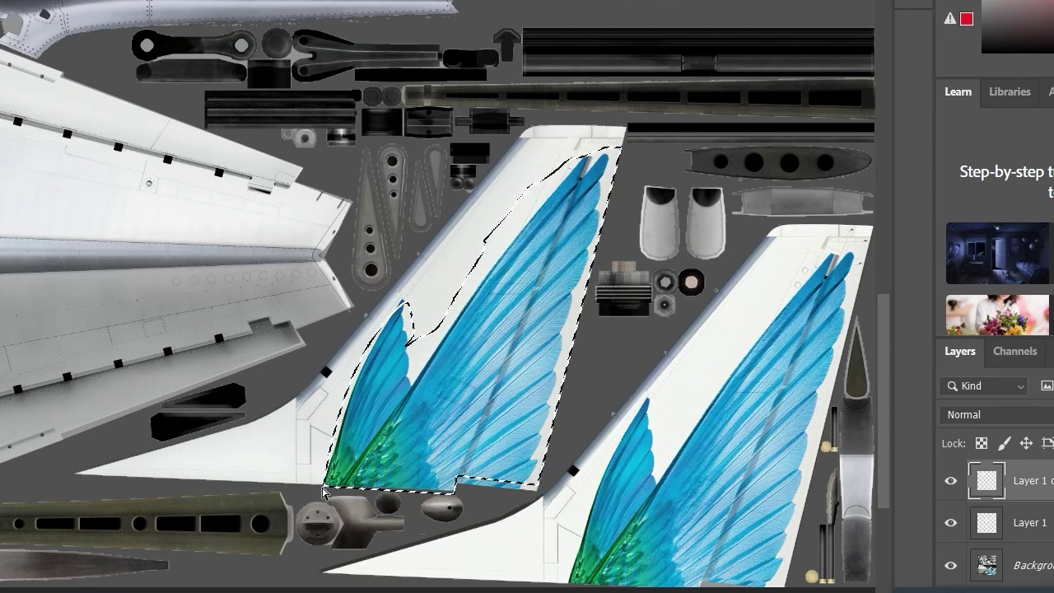
- Add Layer 2 and fill the feather selection with the tail's sampled off-white
{"action": "key", "text": "ctrl+shift+n"}
{"action": "key", "text": "Return"}
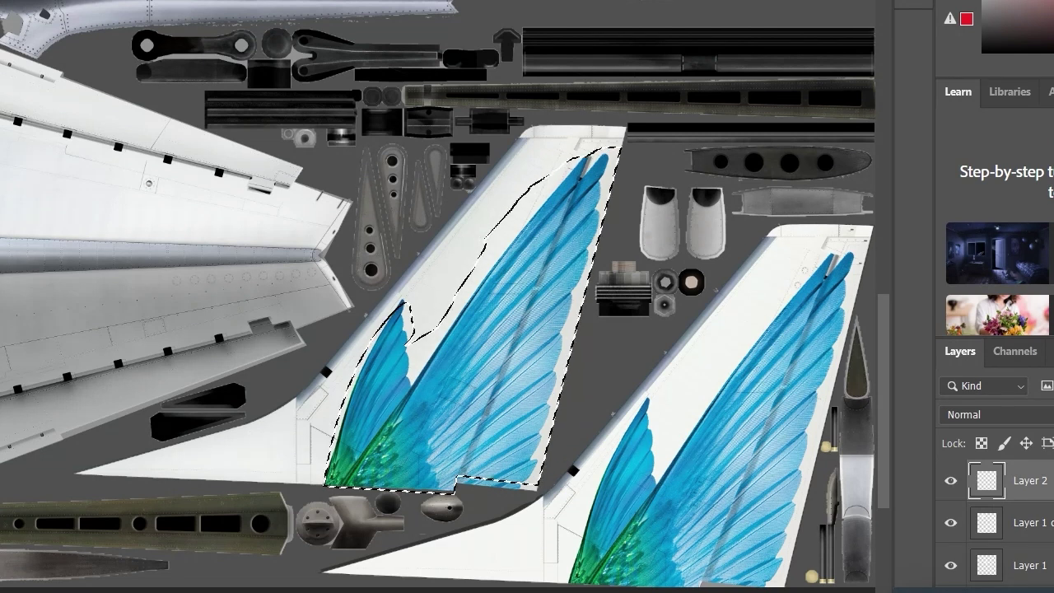
{"action": "left_click", "coordinate": [107, 531]}
{"action": "left_click", "coordinate": [255, 456]}
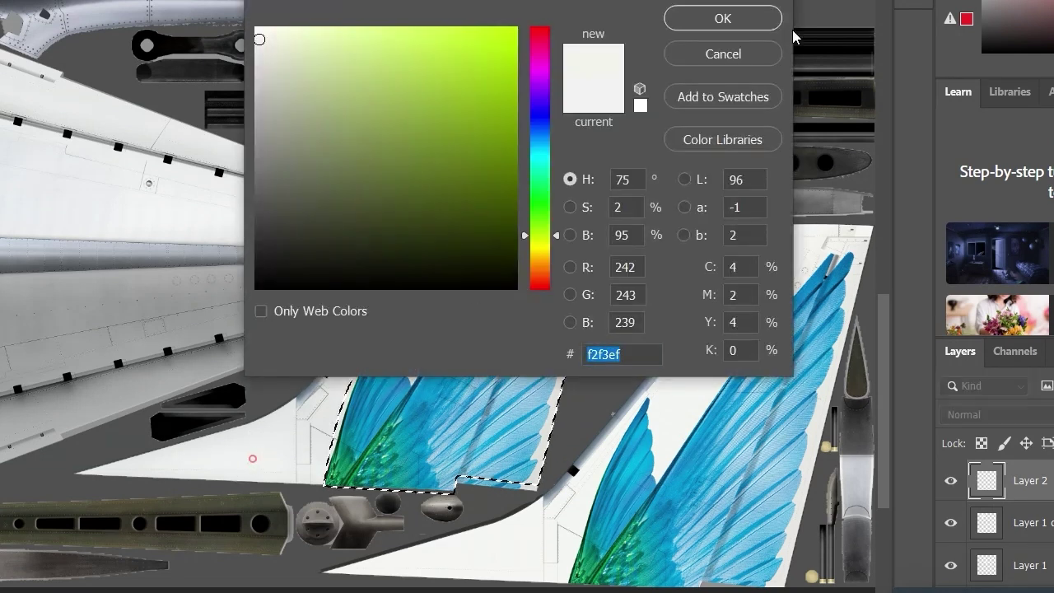
{"action": "left_click", "coordinate": [703, 20]}
{"action": "key", "text": "alt+BackSpace"}
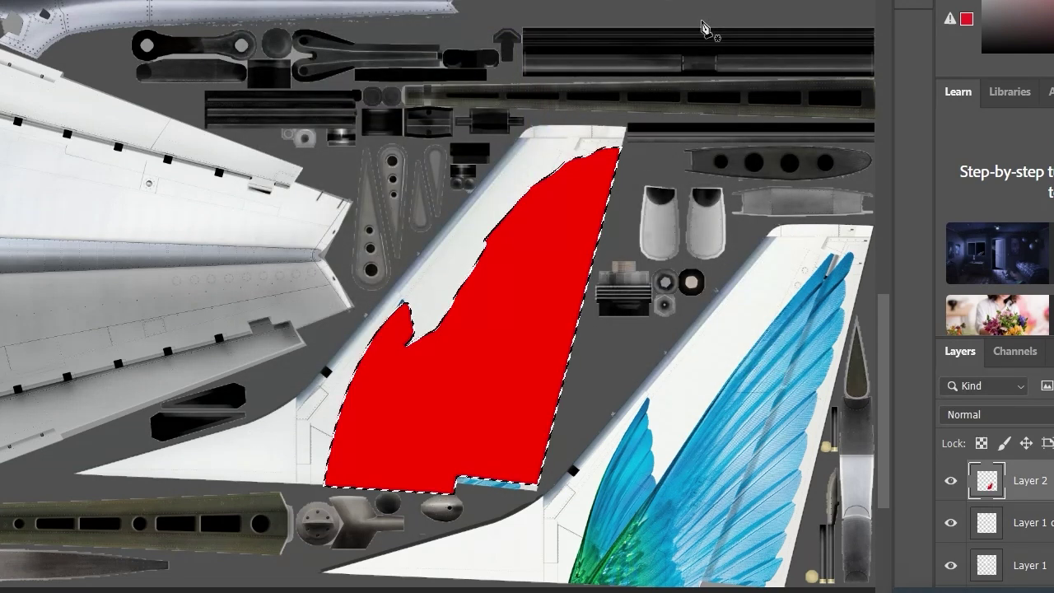
{"action": "key", "text": "ctrl+BackSpace"}
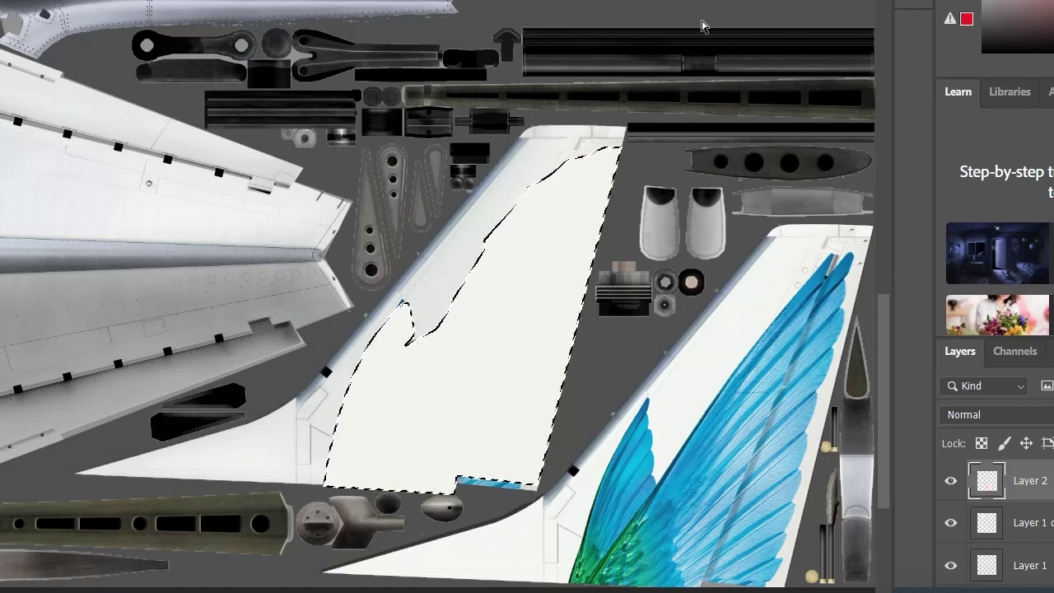
{"action": "key", "text": "ctrl+d"}
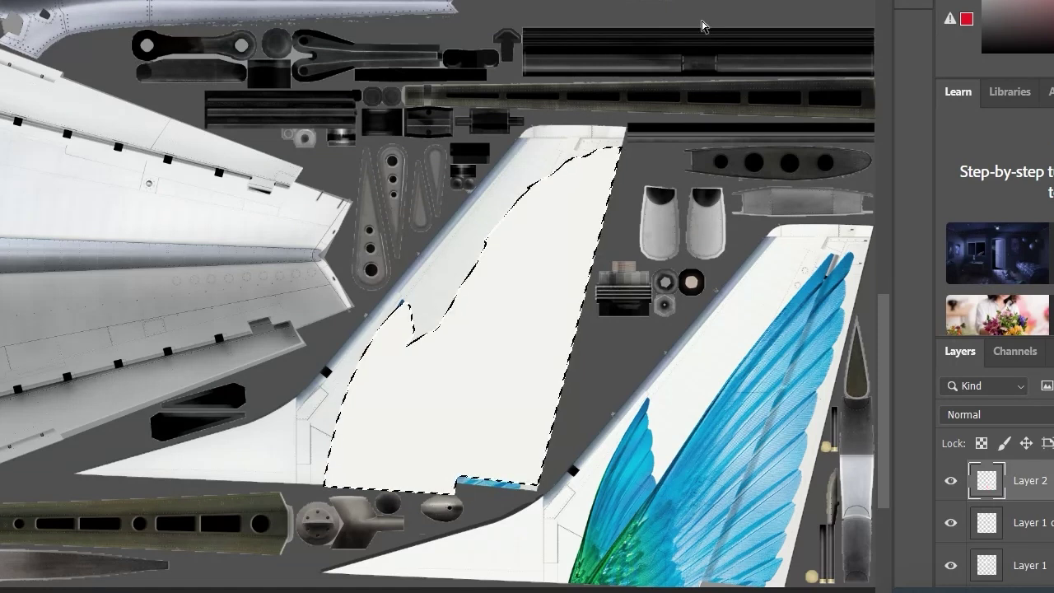
{"action": "key", "text": "alt+BackSpace"}
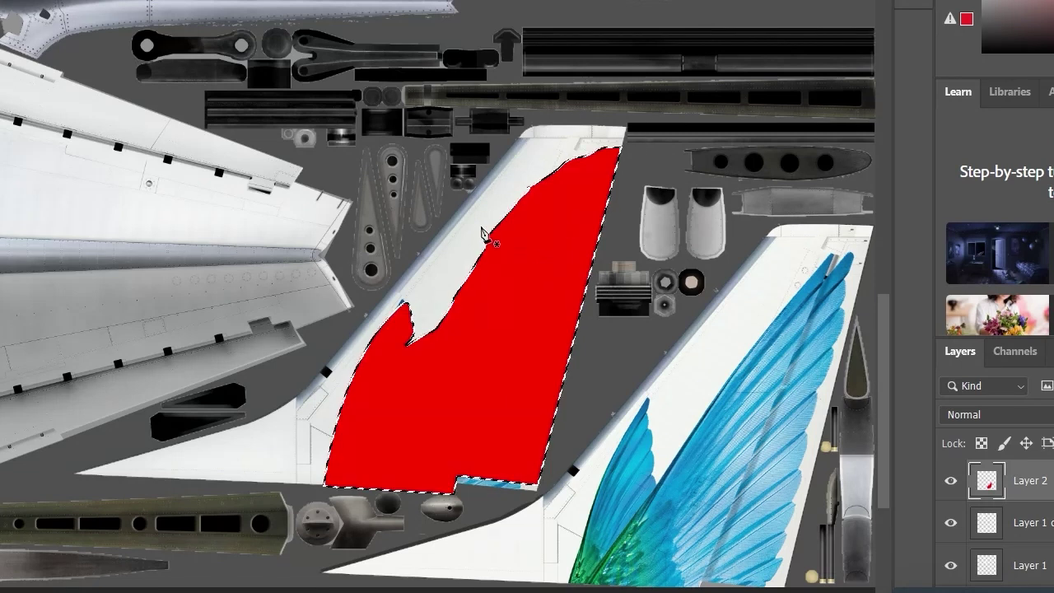
- Resample a greyer white e7eae7 from the tail and refill the selection
{"action": "mouse_move", "coordinate": [483, 233]}
{"action": "left_mouse_down"}
{"action": "mouse_move", "coordinate": [473, 238]}
{"action": "mouse_move", "coordinate": [527, 181]}
{"action": "left_mouse_up"}
{"action": "left_click_drag", "start_coordinate": [411, 338], "coordinate": [535, 189]}
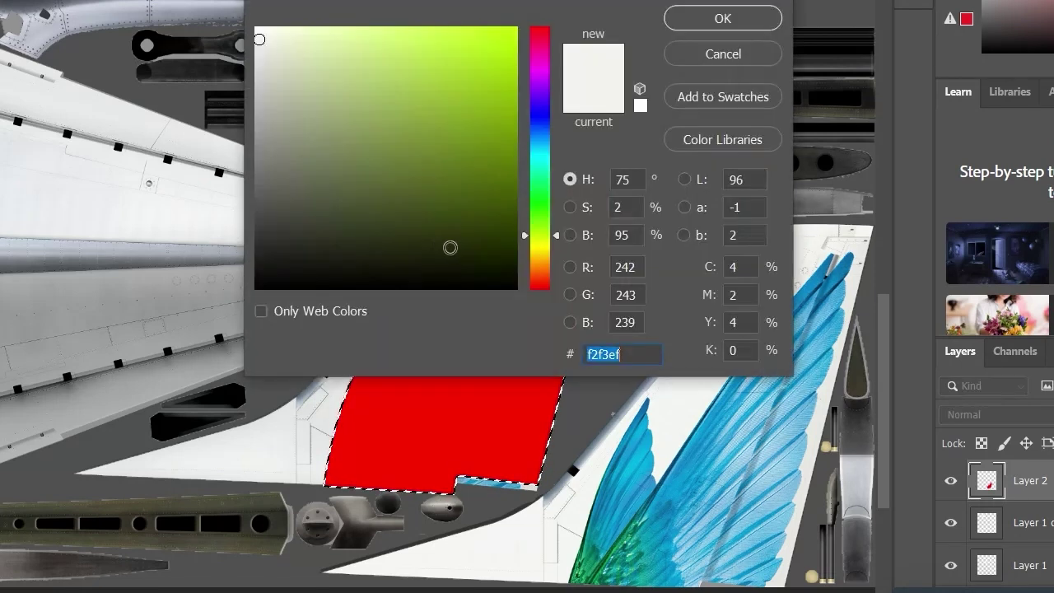
{"action": "left_click_drag", "start_coordinate": [519, 9], "coordinate": [193, 0]}
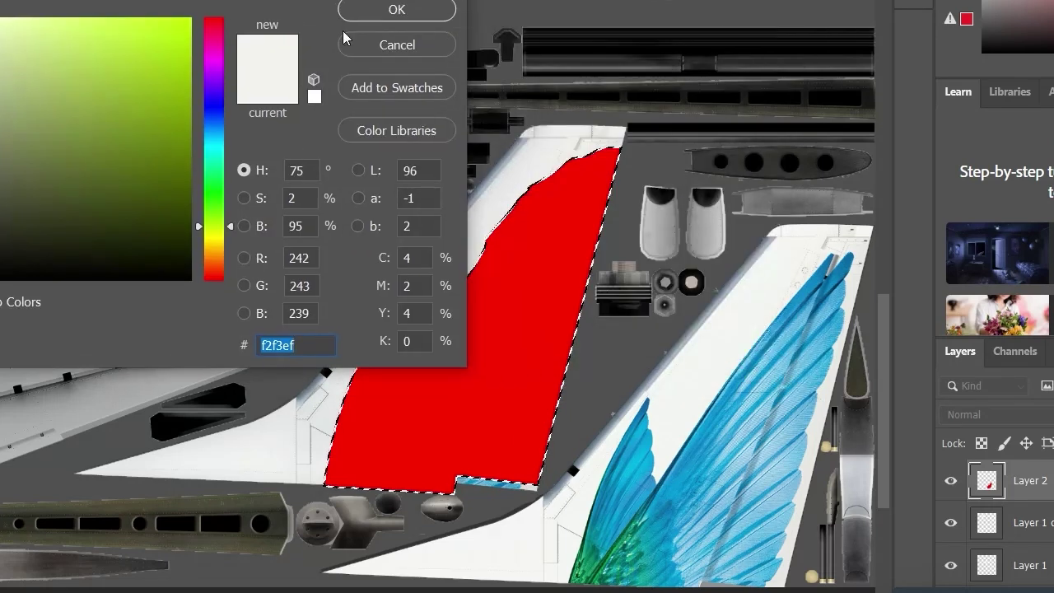
{"action": "left_click", "coordinate": [517, 171]}
{"action": "left_click", "coordinate": [403, 13]}
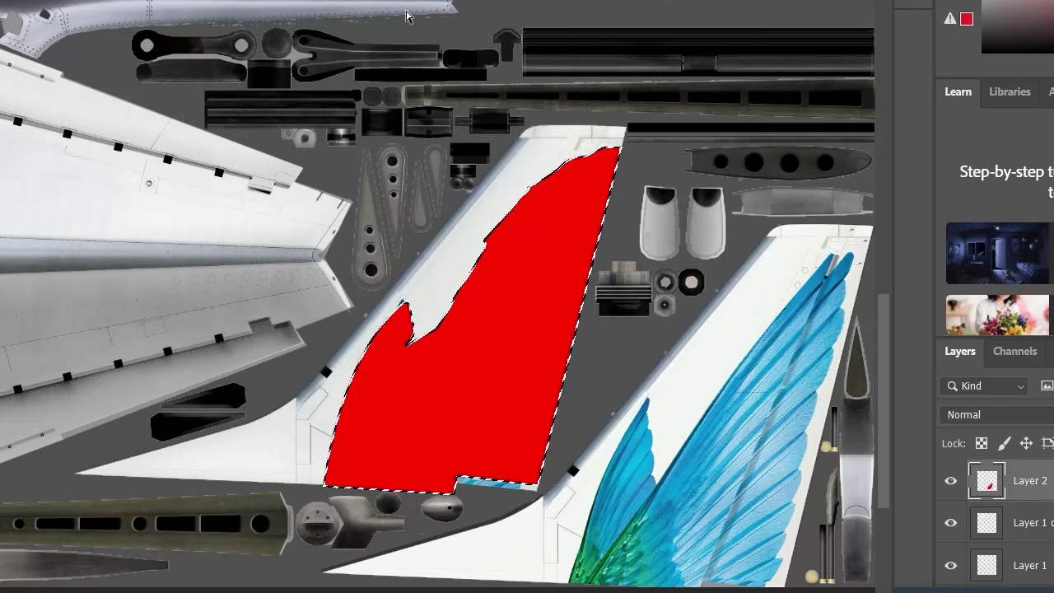
{"action": "key", "text": "alt+BackSpace"}
{"action": "key", "text": "ctrl+d"}
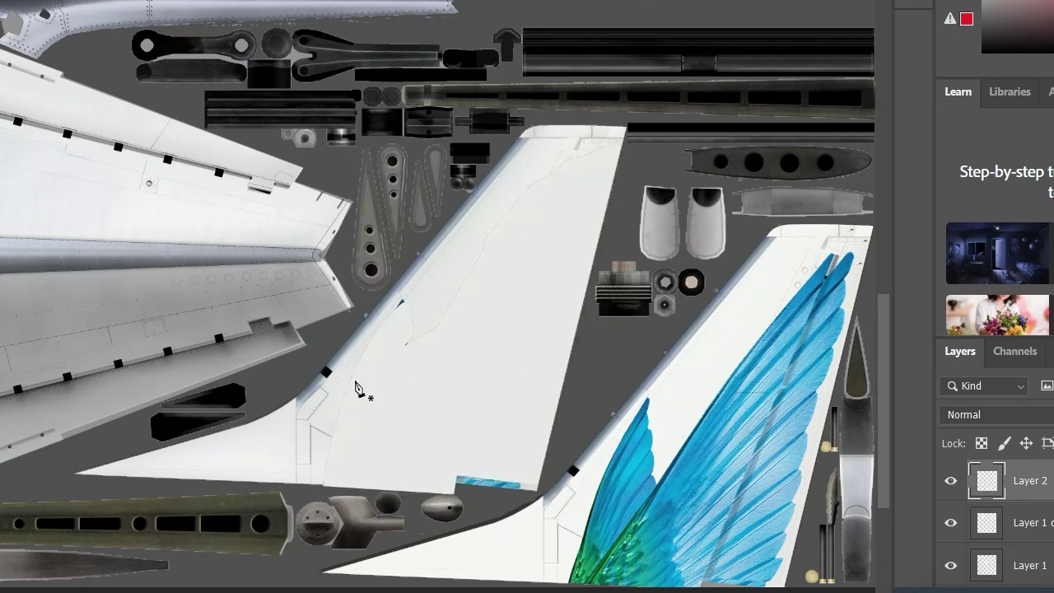
- Outline the whole left tail fin and fill it solid light grey on Layer 2
{"action": "left_click", "coordinate": [295, 395]}
{"action": "left_click_drag", "start_coordinate": [522, 130], "coordinate": [541, 129]}
{"action": "left_click", "coordinate": [626, 126]}
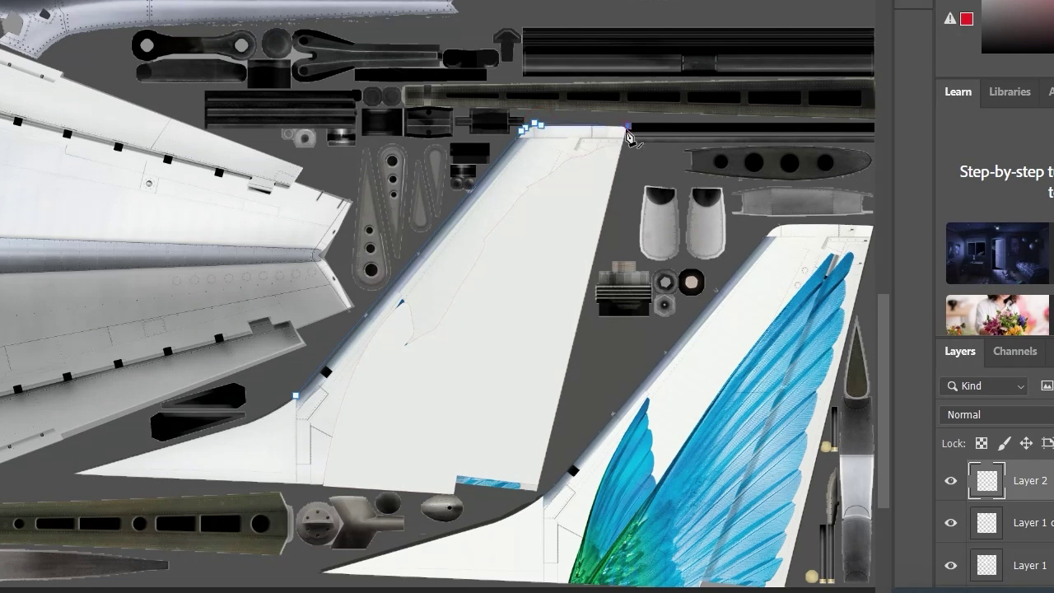
{"action": "left_click", "coordinate": [537, 492]}
{"action": "left_click", "coordinate": [453, 482]}
{"action": "left_click", "coordinate": [456, 496]}
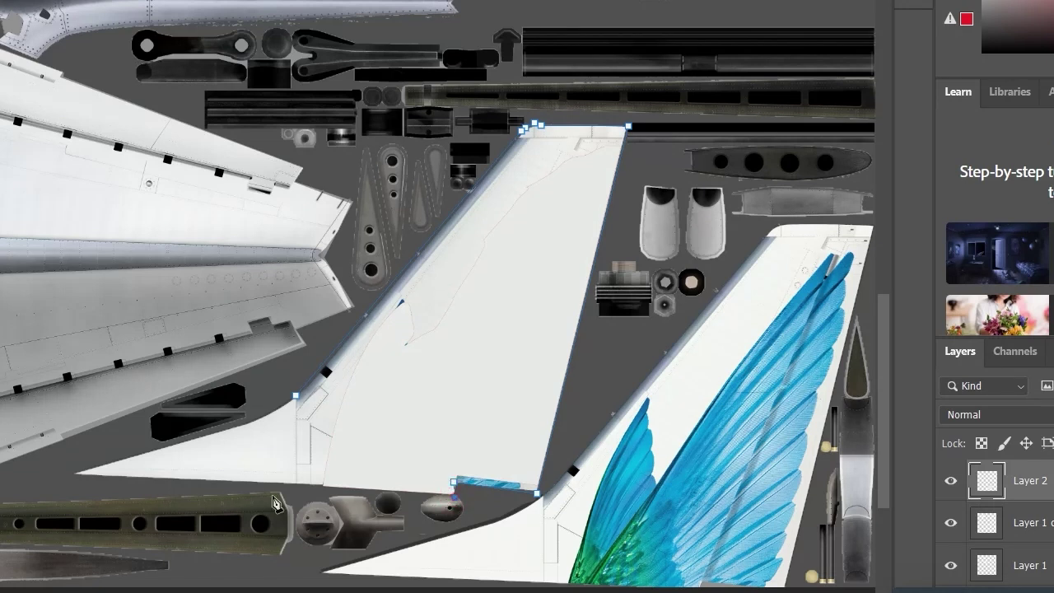
{"action": "left_click", "coordinate": [77, 478]}
{"action": "left_click", "coordinate": [295, 397]}
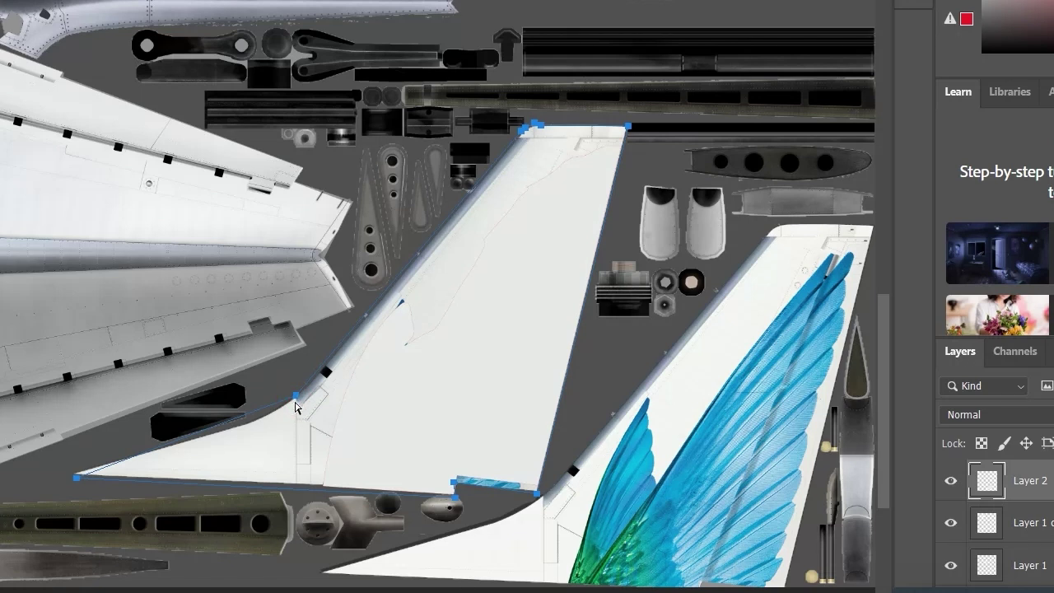
{"action": "key", "text": "ctrl+Return"}
{"action": "key", "text": "alt+BackSpace"}
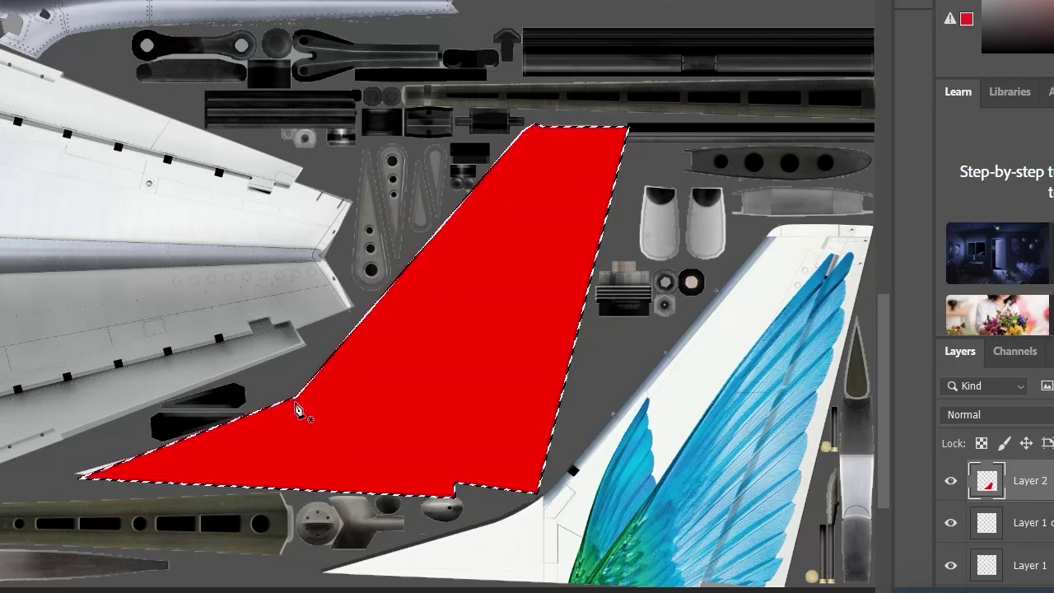
{"action": "key", "text": "ctrl+BackSpace"}
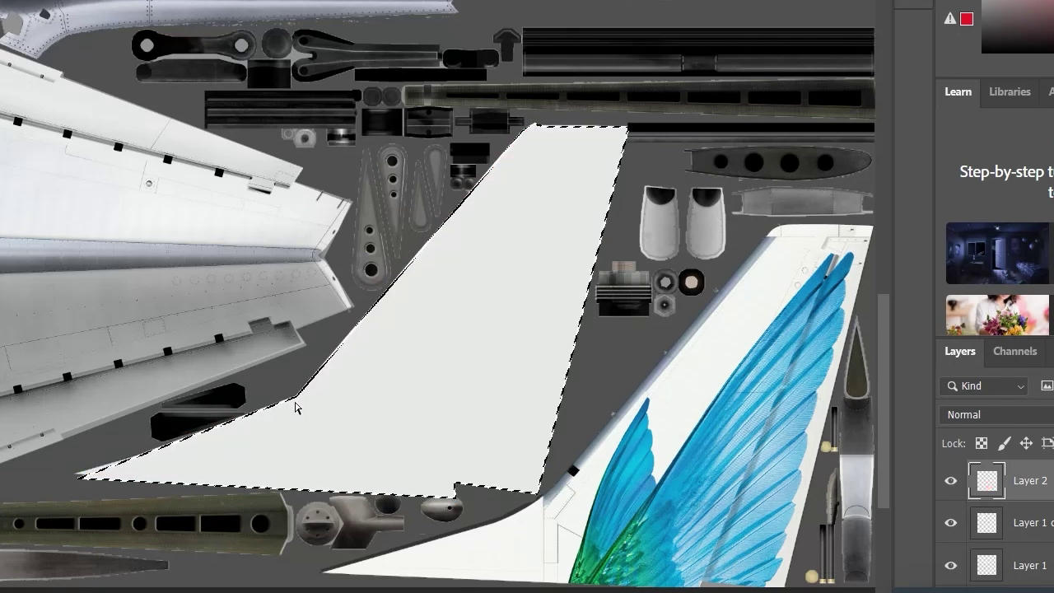
{"action": "key", "text": "ctrl+d"}
- Alt-drag a copy of the white fin fill onto the right tail fin as Layer 2 copy
{"action": "scroll", "coordinate": [307, 409], "scroll_direction": "down", "scroll_amount": 2}
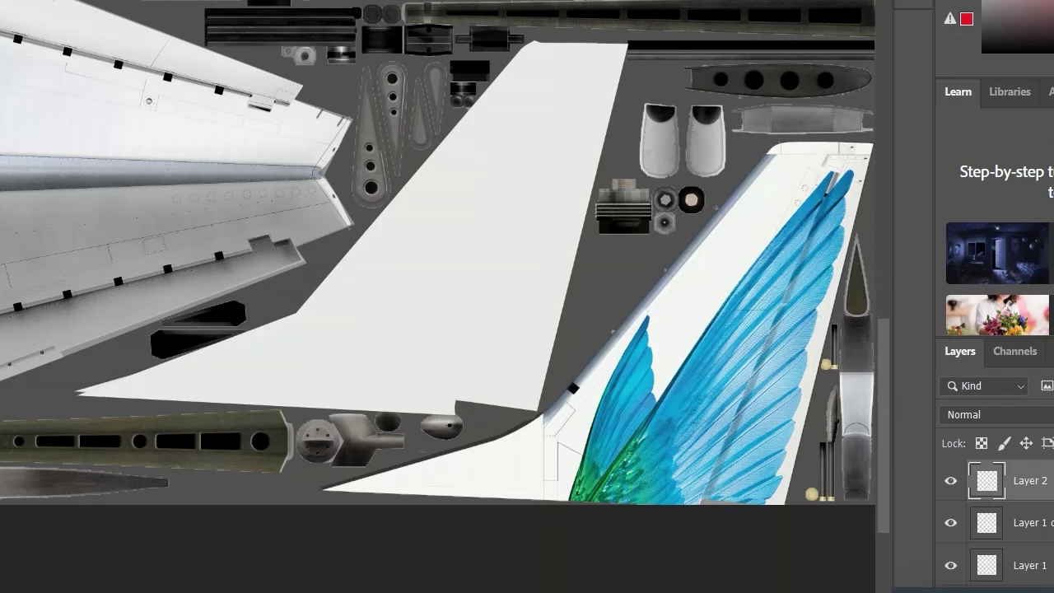
{"action": "mouse_move", "coordinate": [466, 289]}
{"action": "left_mouse_down"}
{"action": "mouse_move", "coordinate": [722, 404]}
{"action": "mouse_move", "coordinate": [717, 390]}
{"action": "left_mouse_up"}
{"action": "scroll", "coordinate": [107, 165], "scroll_direction": "up", "scroll_amount": 3}
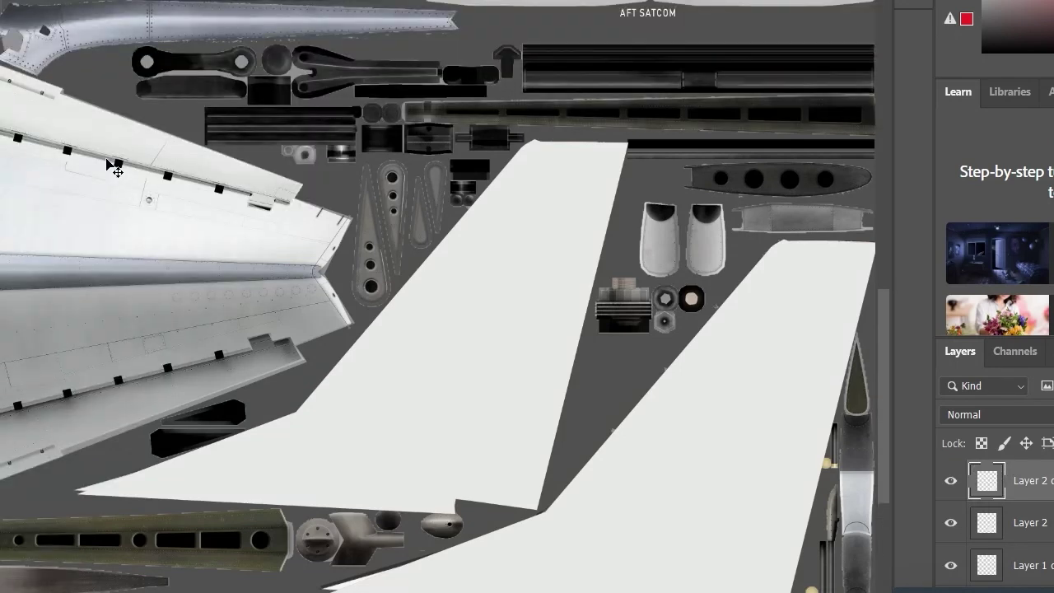
{"action": "key", "text": "ctrl+minus"}
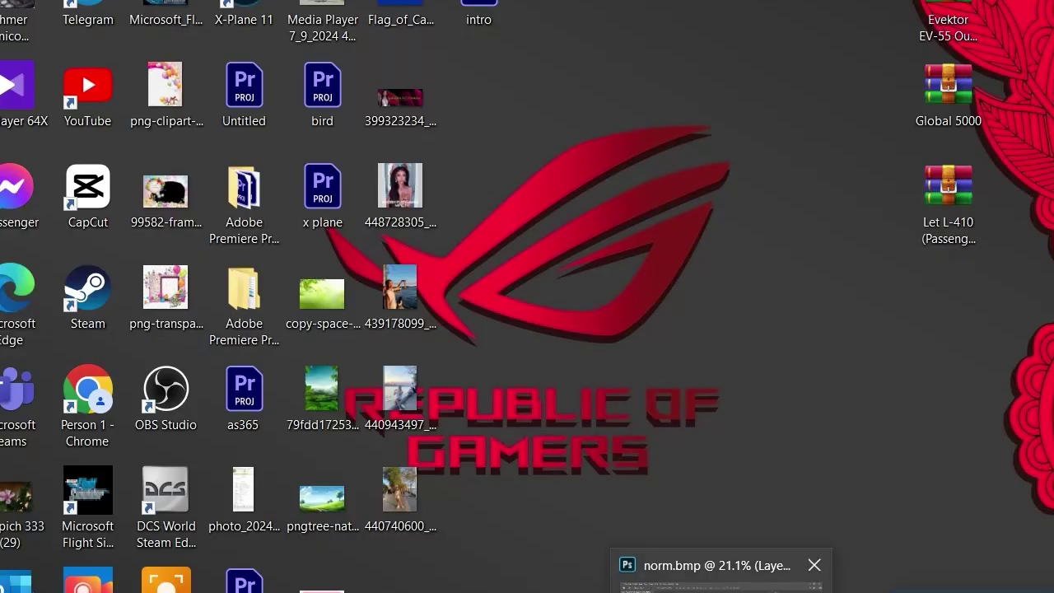
- Restore the Photoshop norm.bmp window from the taskbar
{"action": "left_click", "coordinate": [721, 576]}
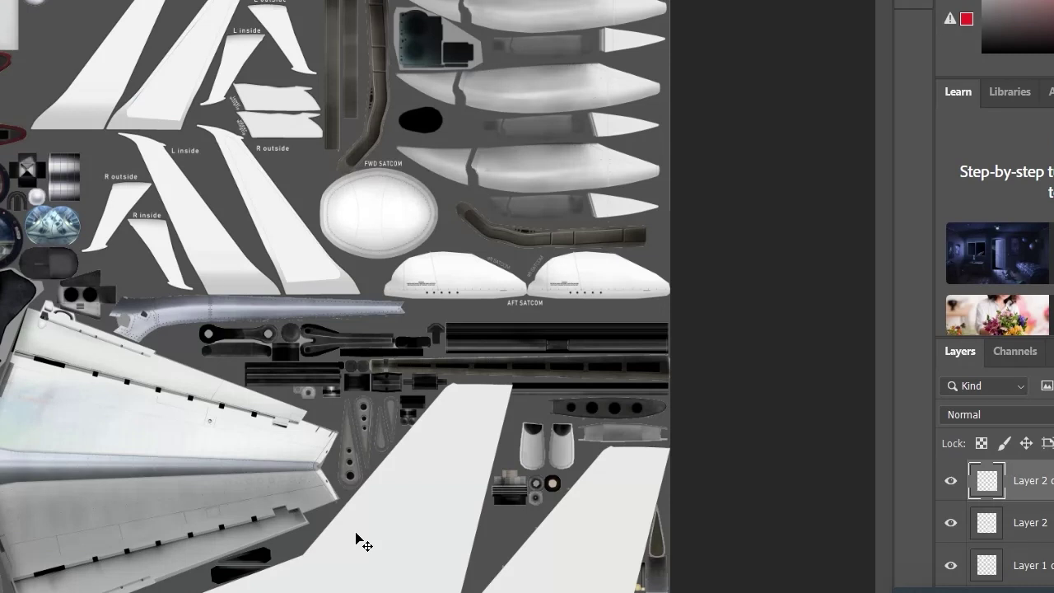
- Cancel a save attempt, then add a new empty Layer 3 above the Layer 2 copy
{"action": "key", "text": "ctrl+s"}
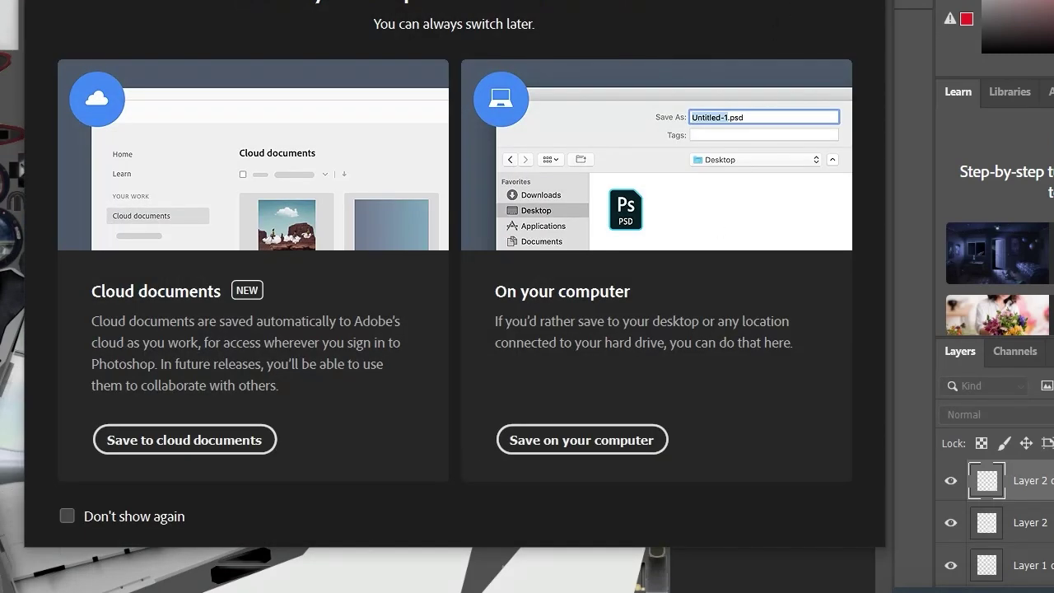
{"action": "key", "text": "Escape"}
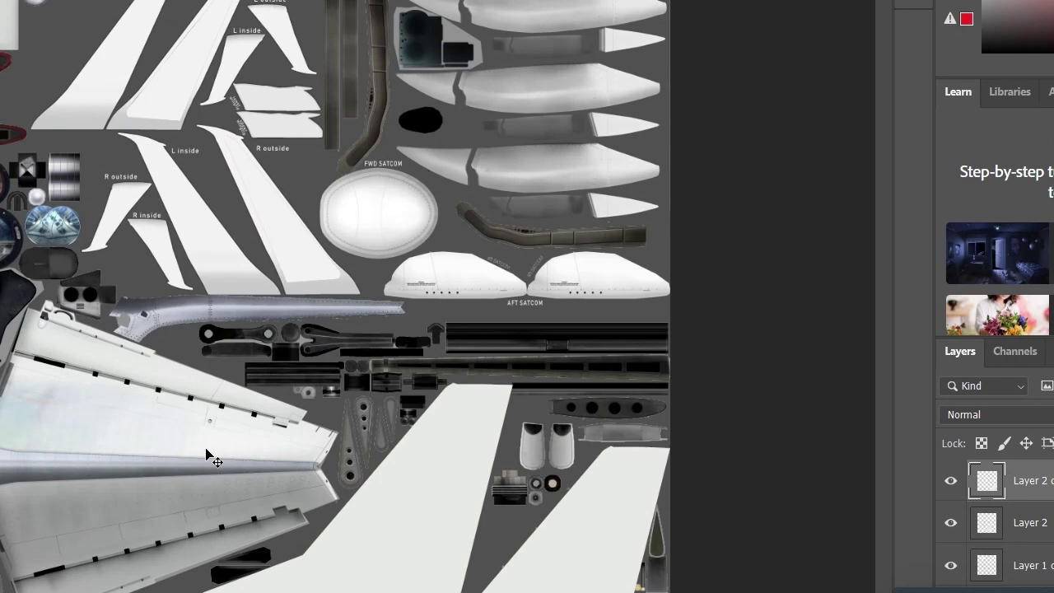
{"action": "key", "text": "ctrl"}
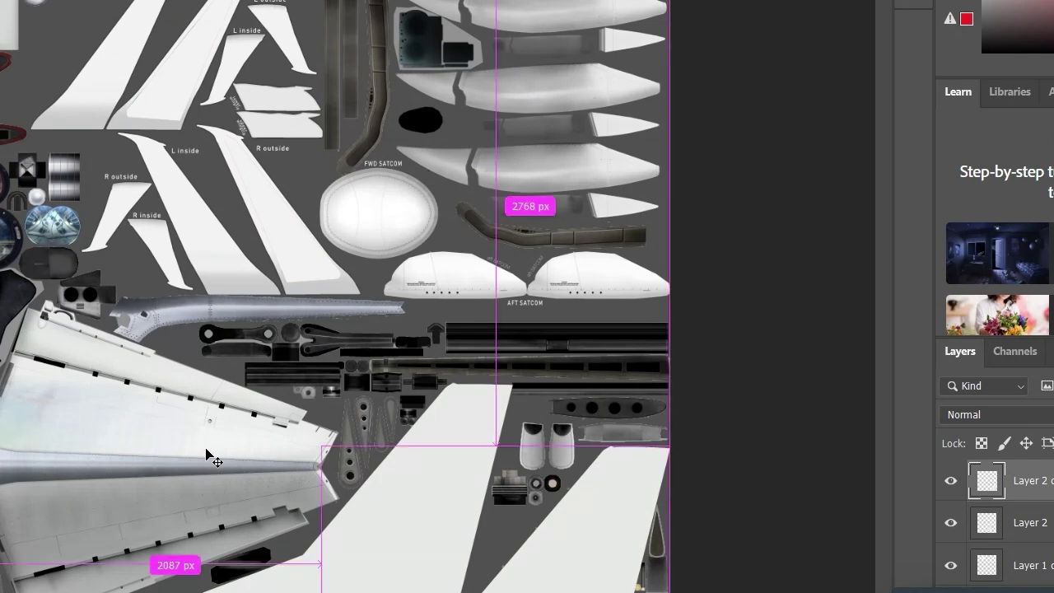
{"action": "key", "text": "ctrl+shift+n"}
{"action": "key", "text": "Return"}
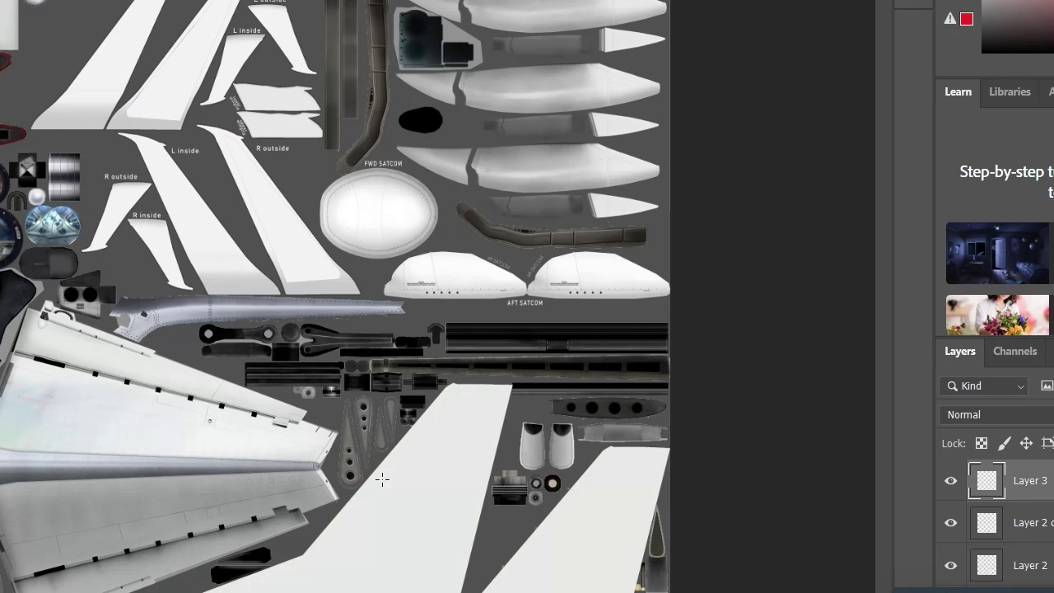
- Fill a thin red band across the middle tail fin and outline a second band below it
{"action": "mouse_move", "coordinate": [386, 436]}
{"action": "left_mouse_down"}
{"action": "mouse_move", "coordinate": [492, 461]}
{"action": "mouse_move", "coordinate": [512, 450]}
{"action": "left_mouse_up"}
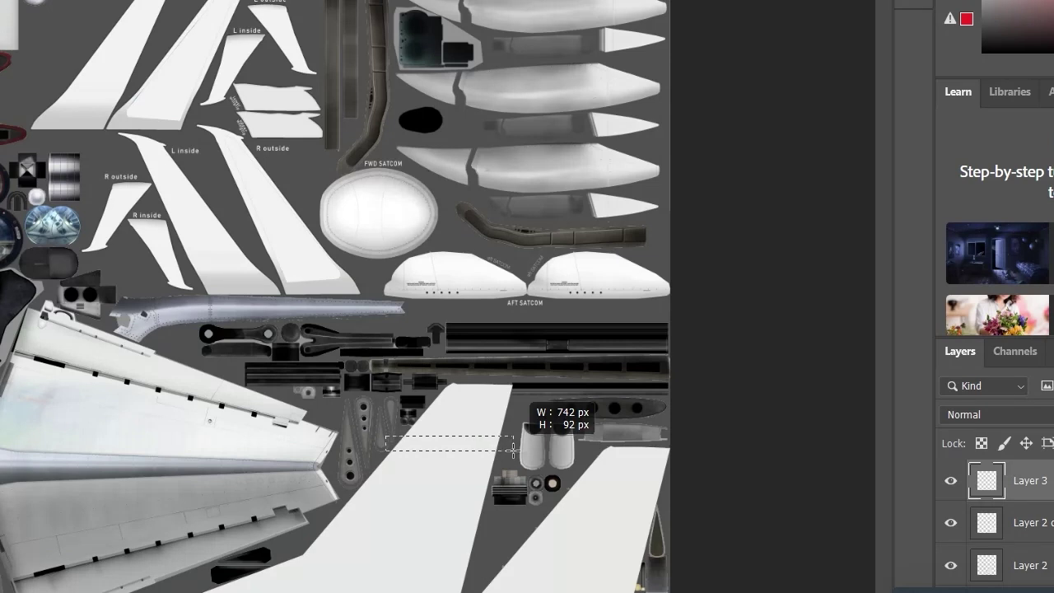
{"action": "left_click_drag", "start_coordinate": [512, 450], "coordinate": [512, 450]}
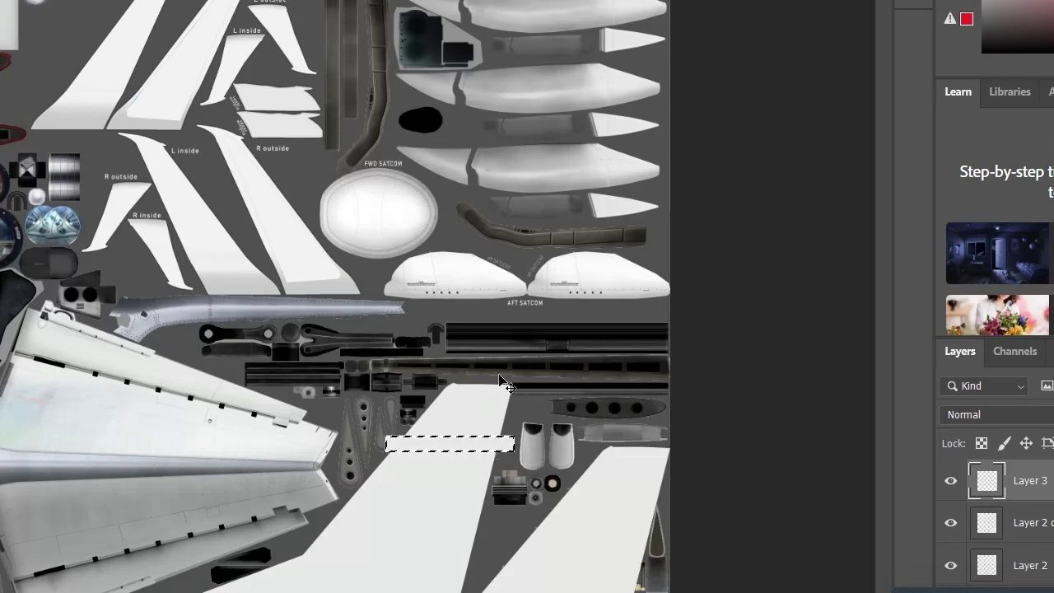
{"action": "key", "text": "alt+BackSpace"}
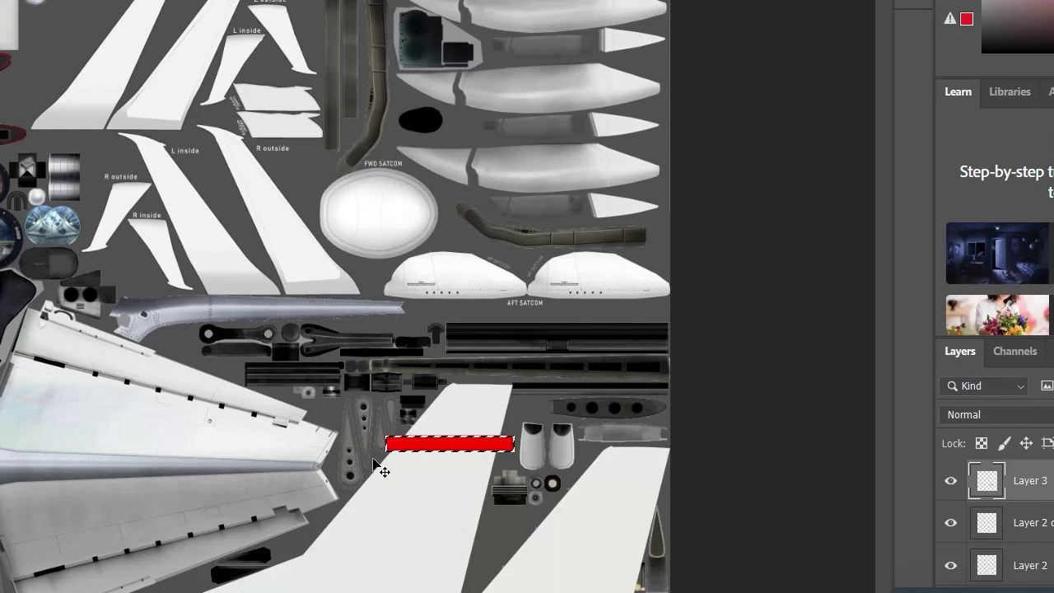
{"action": "left_click_drag", "start_coordinate": [372, 459], "coordinate": [381, 458]}
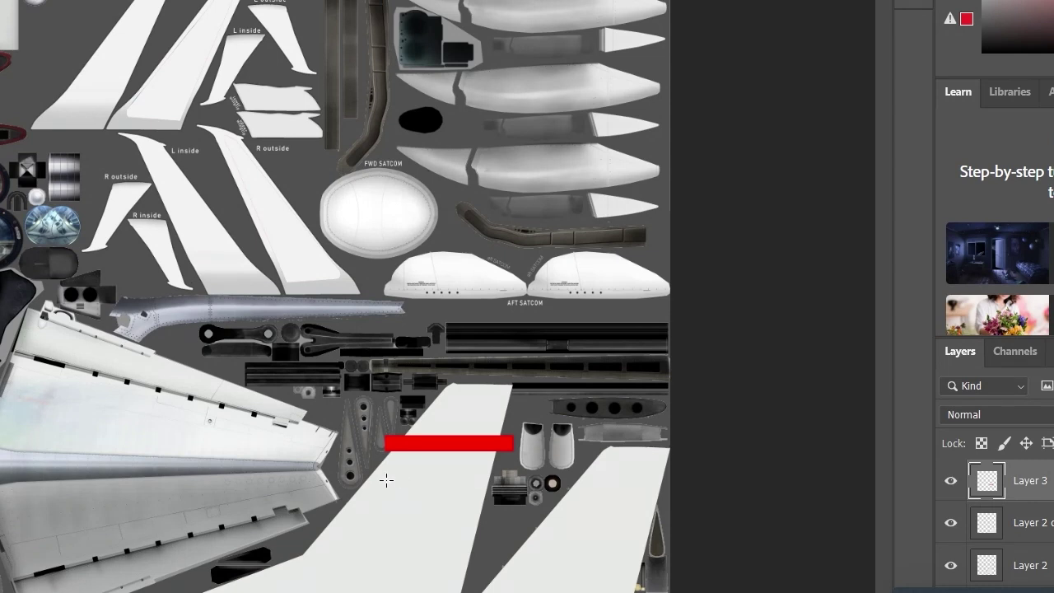
{"action": "left_click_drag", "start_coordinate": [372, 465], "coordinate": [517, 480]}
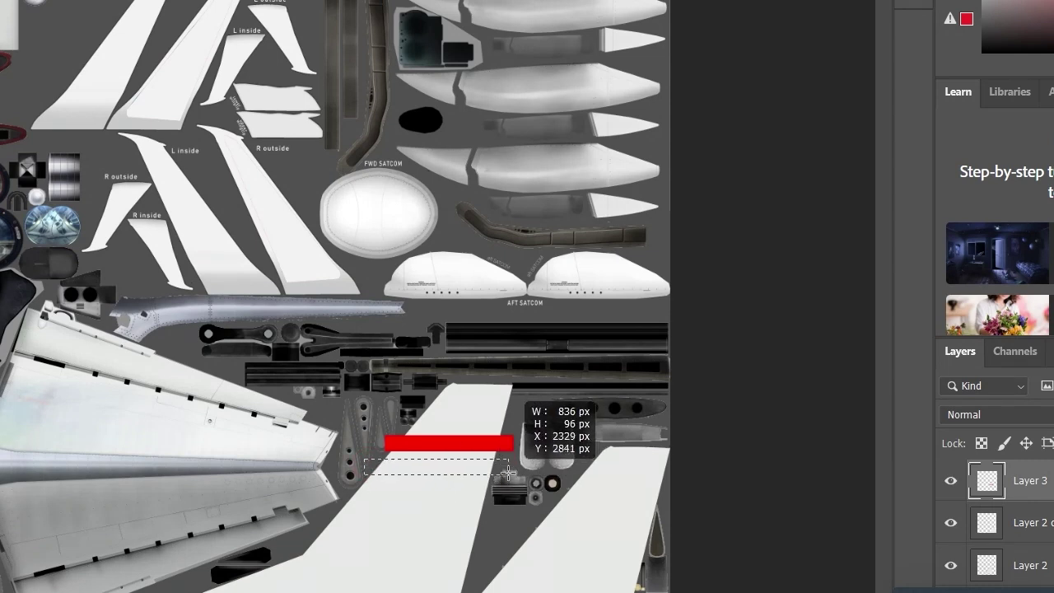
{"action": "left_click_drag", "start_coordinate": [515, 479], "coordinate": [517, 471]}
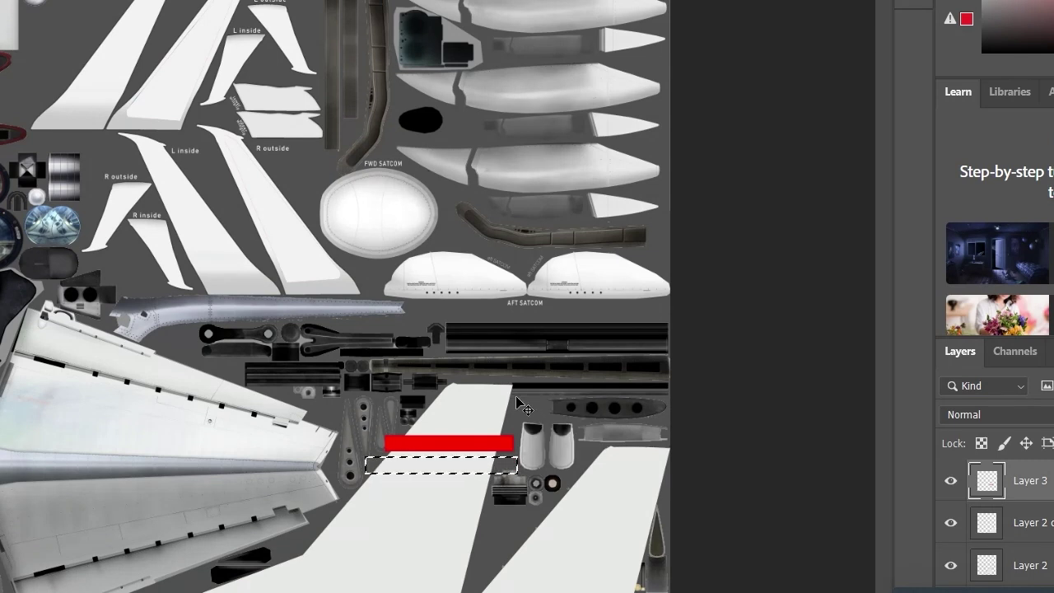
- Fill the second band red on a new layer and clear the selection
{"action": "key", "text": "ctrl+shift+n"}
{"action": "key", "text": "Return"}
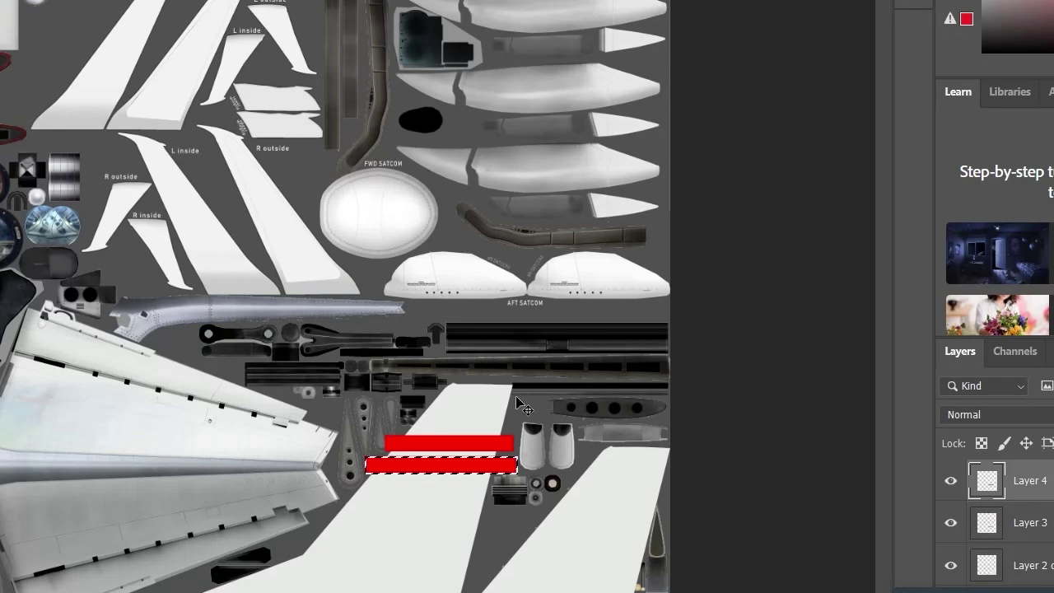
{"action": "key", "text": "alt+BackSpace"}
{"action": "key", "text": "ctrl+BackSpace"}
{"action": "key", "text": "alt+BackSpace"}
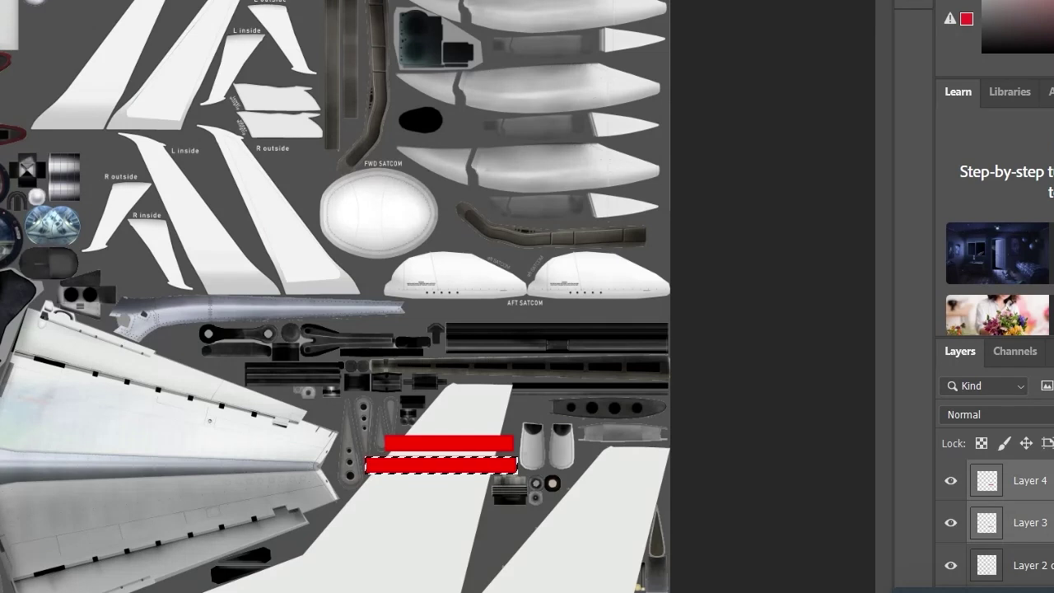
{"action": "key", "text": "ctrl+d"}
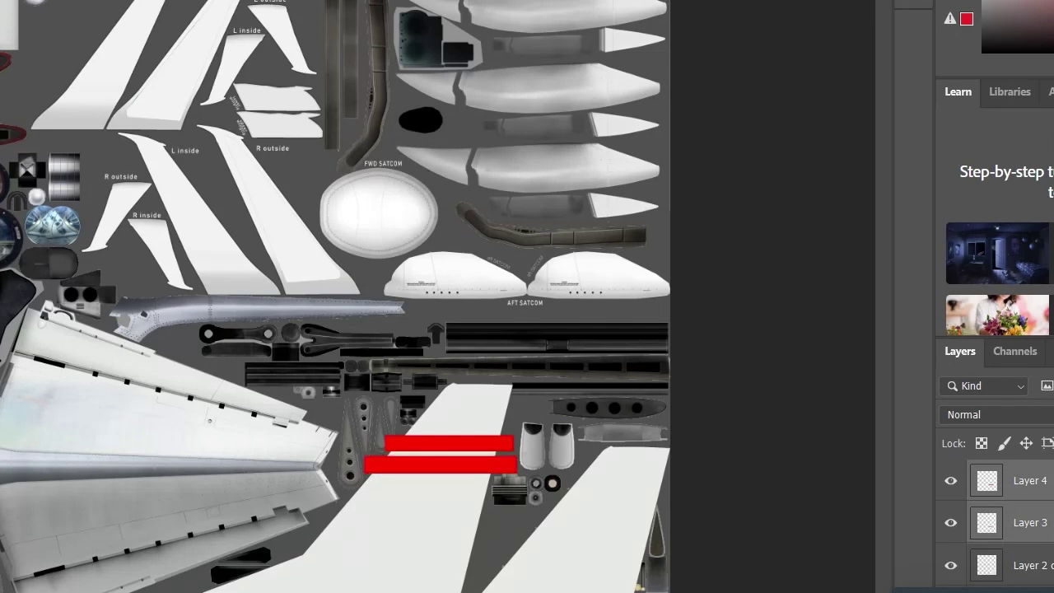
- Merge both red stripes, copy them onto the right tail fin, and start saving
{"action": "key", "text": "ctrl+e"}
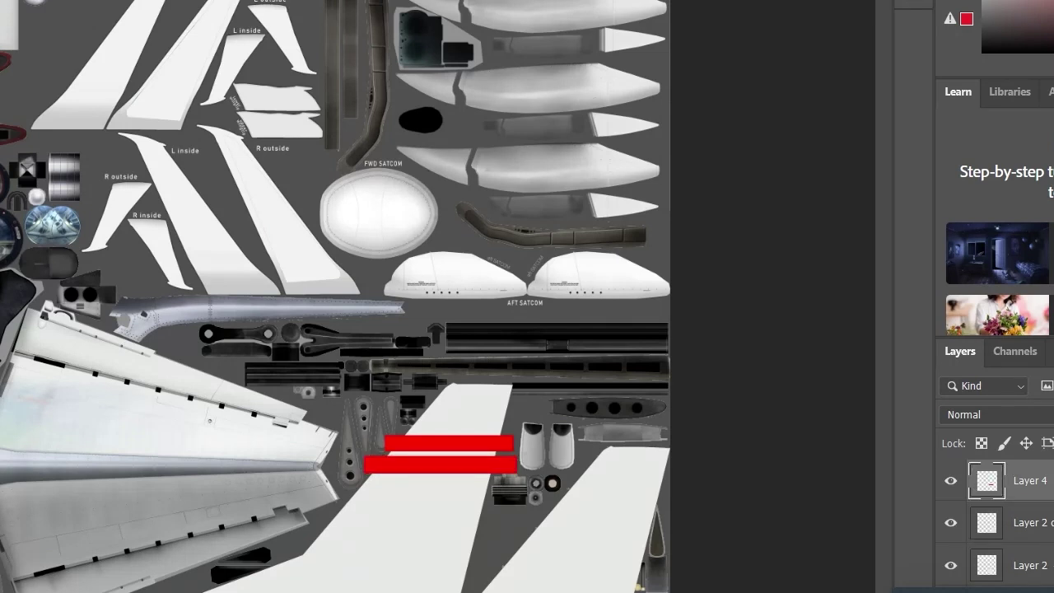
{"action": "mouse_move", "coordinate": [419, 448]}
{"action": "left_mouse_down"}
{"action": "mouse_move", "coordinate": [512, 498]}
{"action": "mouse_move", "coordinate": [611, 519]}
{"action": "mouse_move", "coordinate": [617, 503]}
{"action": "mouse_move", "coordinate": [606, 489]}
{"action": "mouse_move", "coordinate": [586, 506]}
{"action": "left_mouse_up"}
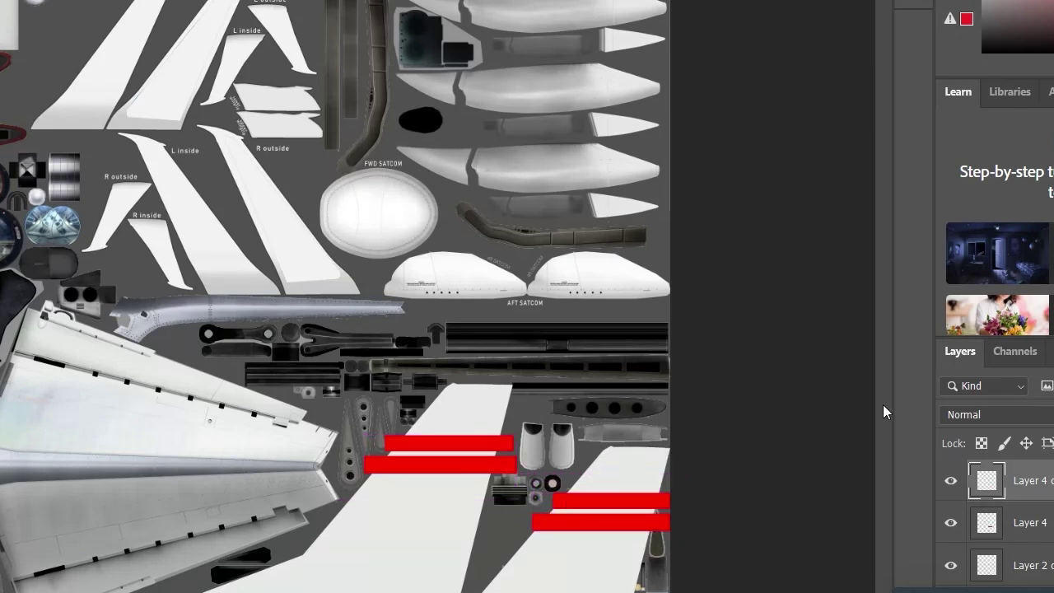
{"action": "key", "text": "ctrl+s"}
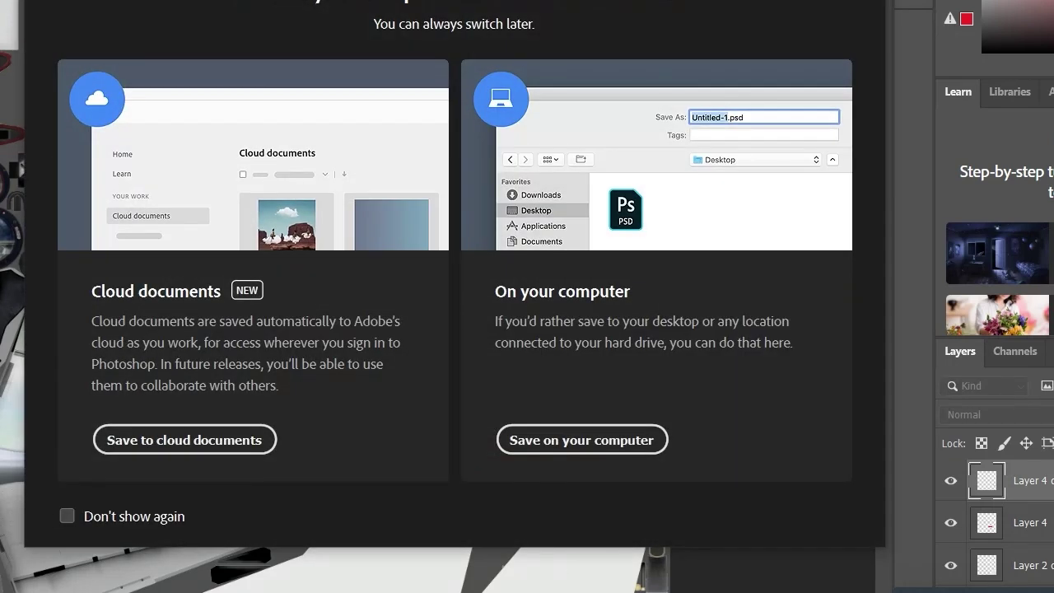
- Choose to save on this computer and try the objects folder shortcut in Save As
{"action": "left_click", "coordinate": [559, 453]}
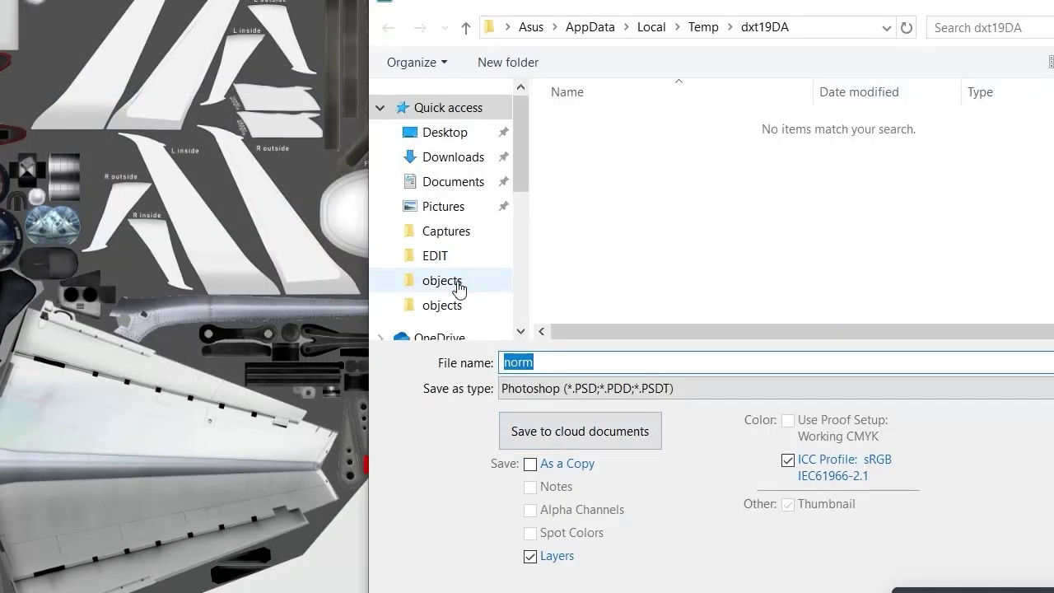
{"action": "left_click", "coordinate": [456, 281]}
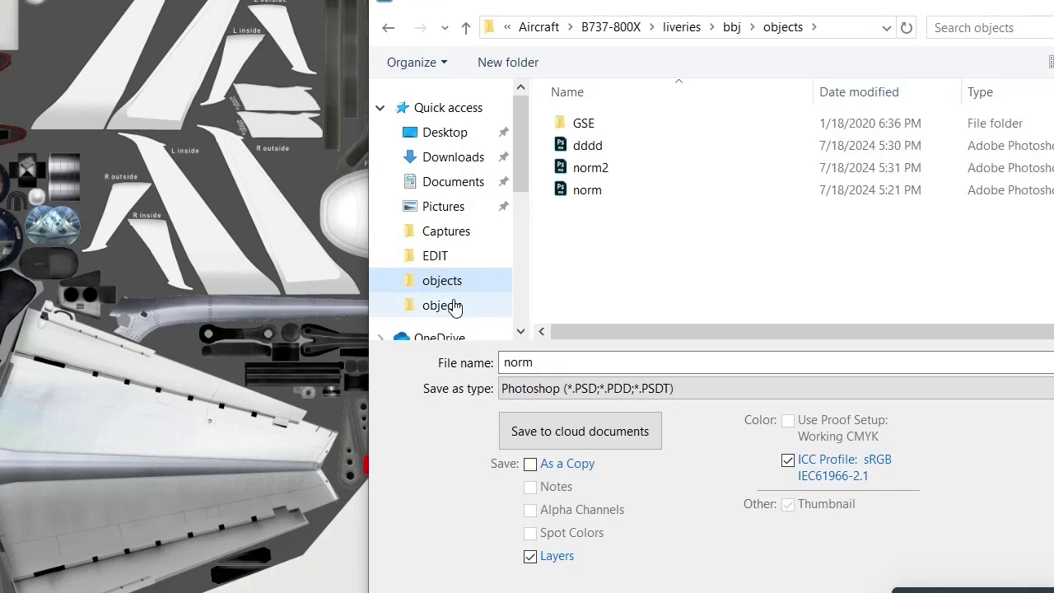
{"action": "left_click", "coordinate": [455, 305]}
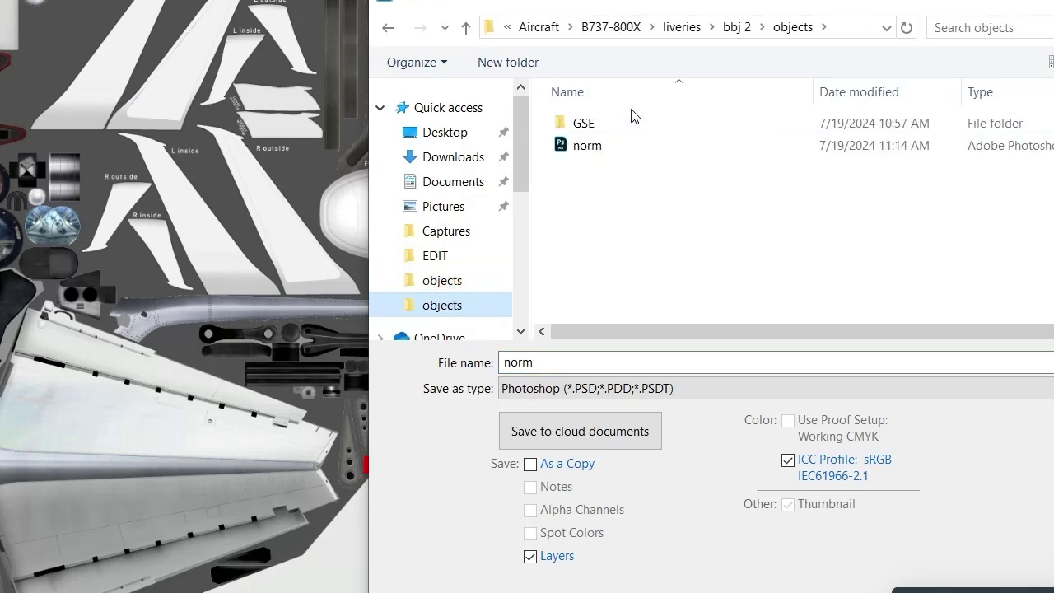
{"action": "left_click", "coordinate": [472, 316]}
{"action": "right_click", "coordinate": [471, 314]}
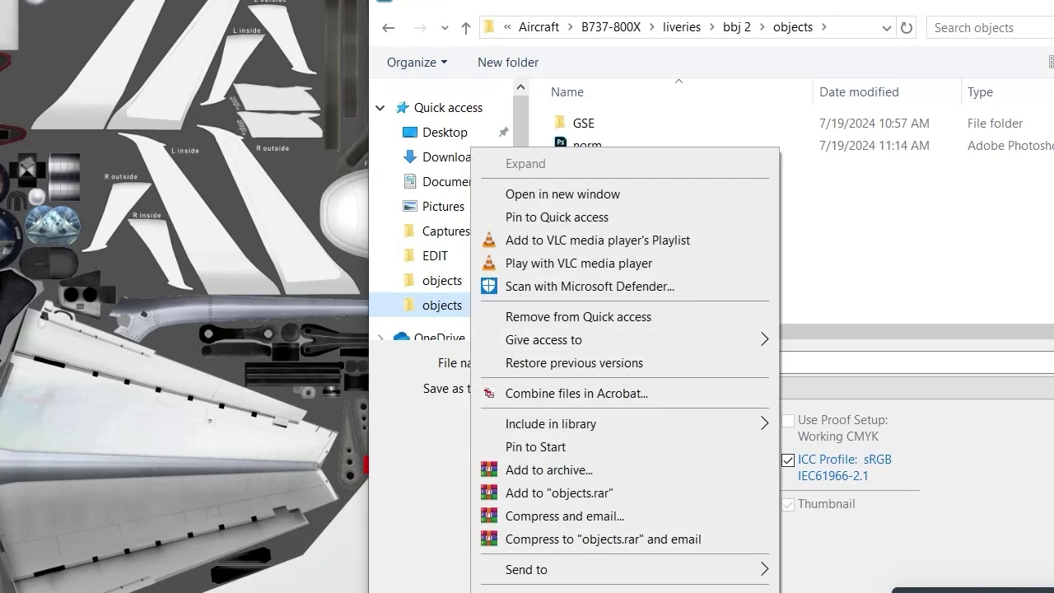
{"action": "key", "text": "Escape"}
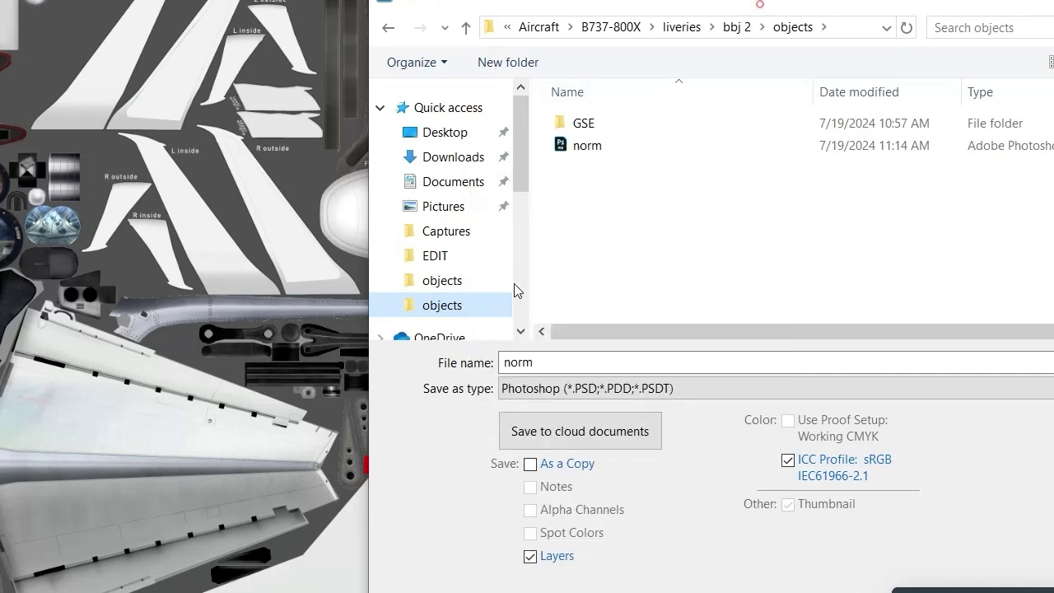
{"action": "scroll", "coordinate": [482, 297], "scroll_direction": "down", "scroll_amount": 2}
{"action": "scroll", "coordinate": [483, 296], "scroll_direction": "down", "scroll_amount": 1}
{"action": "scroll", "coordinate": [477, 296], "scroll_direction": "down", "scroll_amount": 1}
{"action": "scroll", "coordinate": [478, 297], "scroll_direction": "down", "scroll_amount": 2}
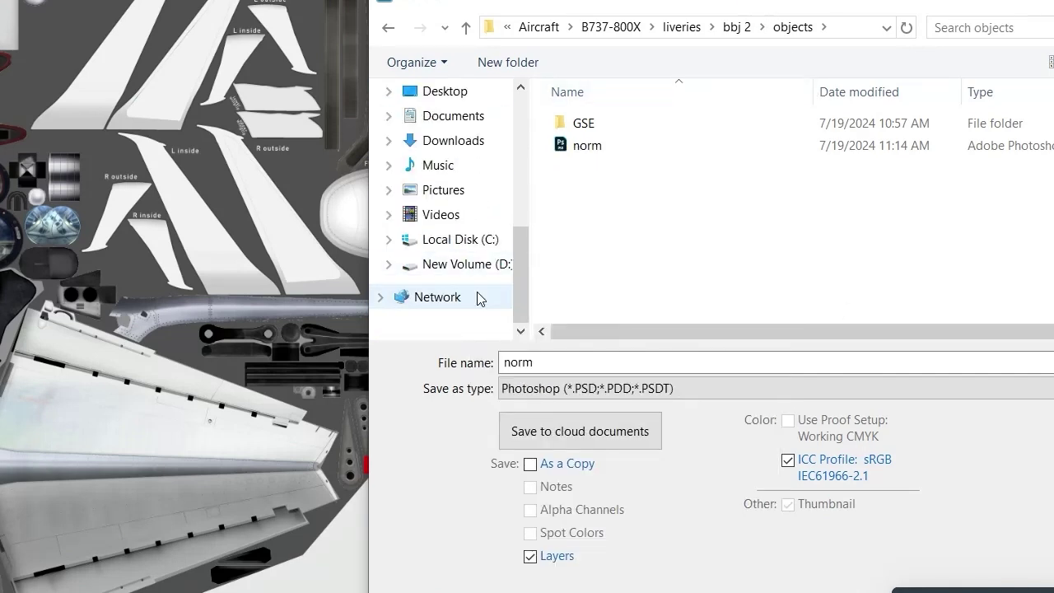
- Browse from Local Disk (C:) through Program Files (x86), Steam and steamapps to X-Plane 11
{"action": "left_click", "coordinate": [466, 265]}
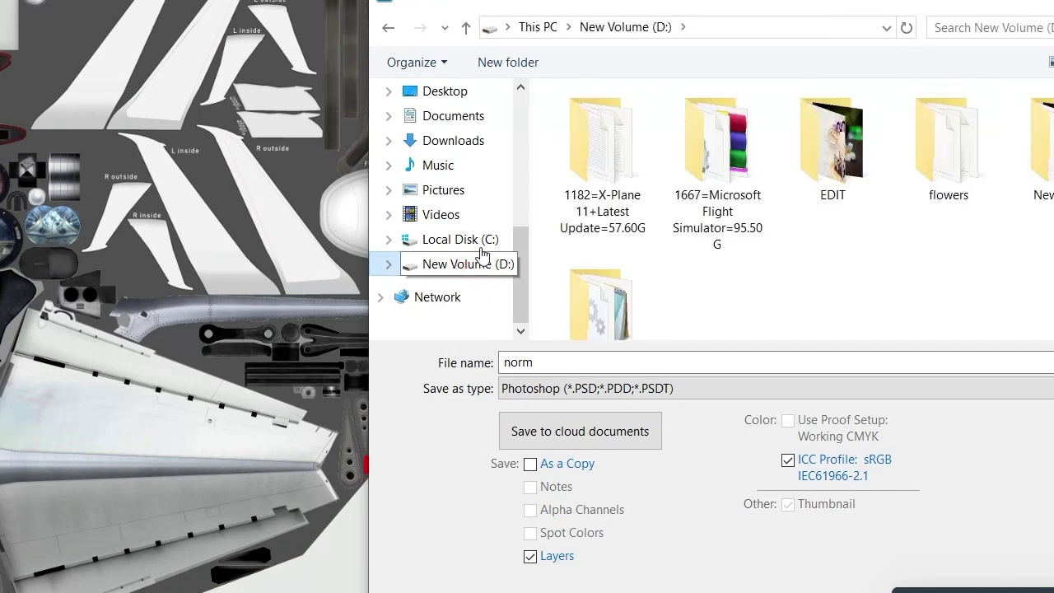
{"action": "left_click", "coordinate": [460, 240]}
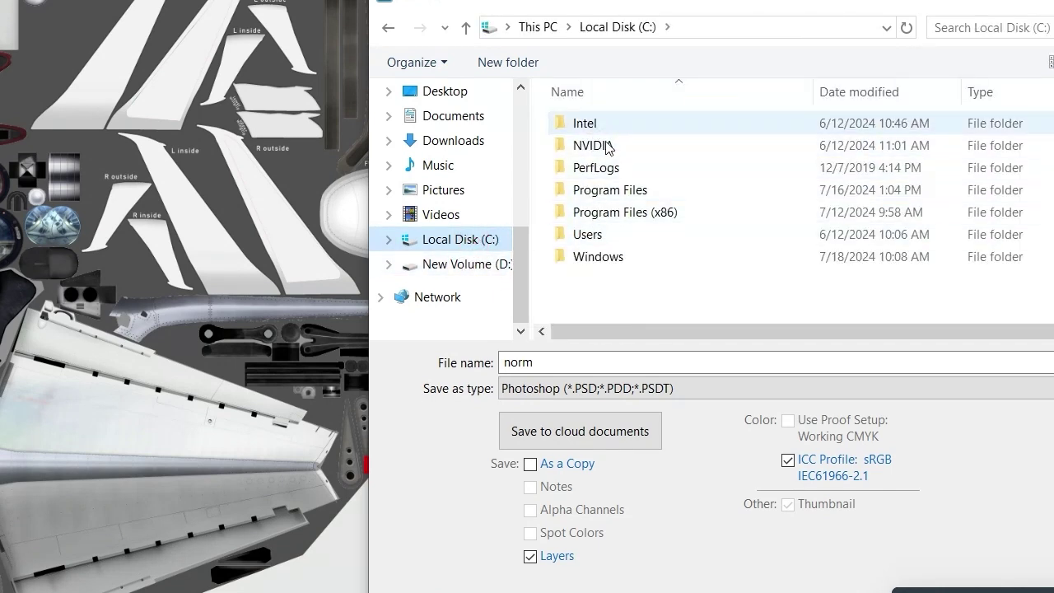
{"action": "double_click", "coordinate": [658, 212]}
{"action": "scroll", "coordinate": [659, 222], "scroll_direction": "down", "scroll_amount": 2}
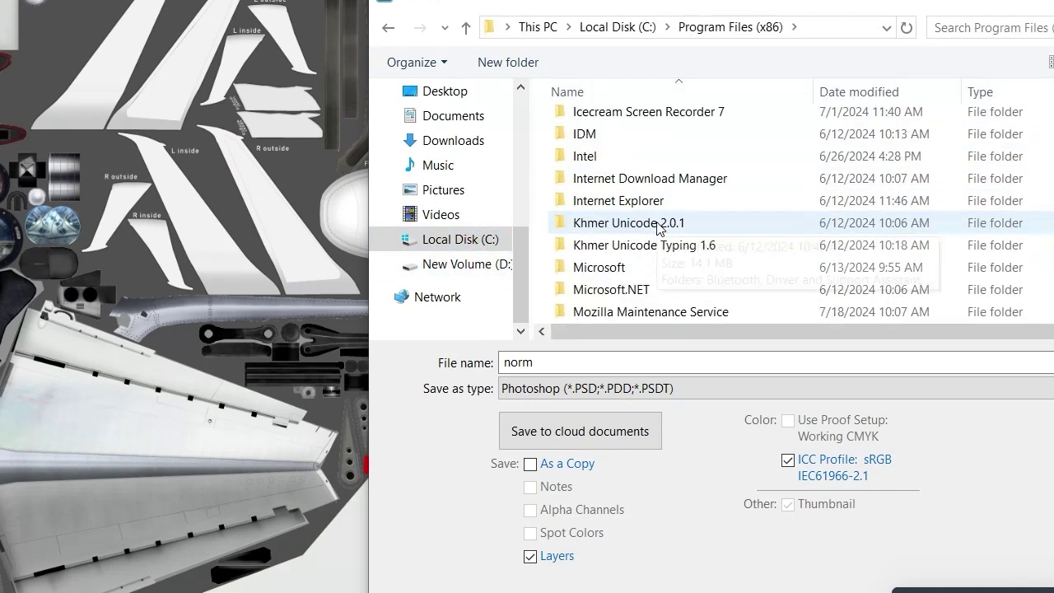
{"action": "scroll", "coordinate": [659, 222], "scroll_direction": "down", "scroll_amount": 1}
{"action": "scroll", "coordinate": [658, 228], "scroll_direction": "down", "scroll_amount": 3}
{"action": "scroll", "coordinate": [659, 228], "scroll_direction": "down", "scroll_amount": 3}
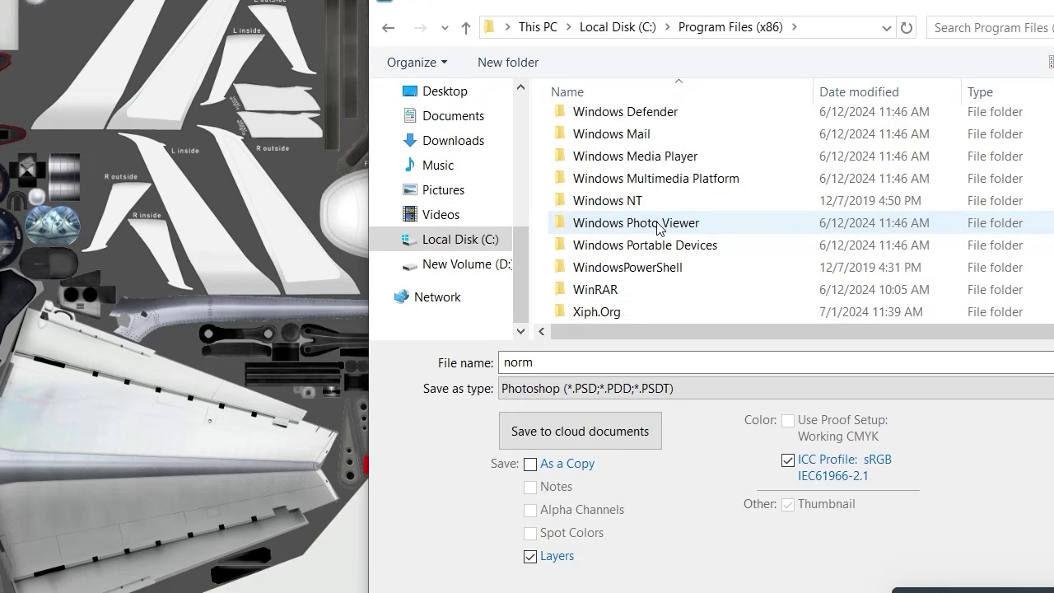
{"action": "scroll", "coordinate": [650, 247], "scroll_direction": "up", "scroll_amount": 1}
{"action": "scroll", "coordinate": [649, 257], "scroll_direction": "up", "scroll_amount": 2}
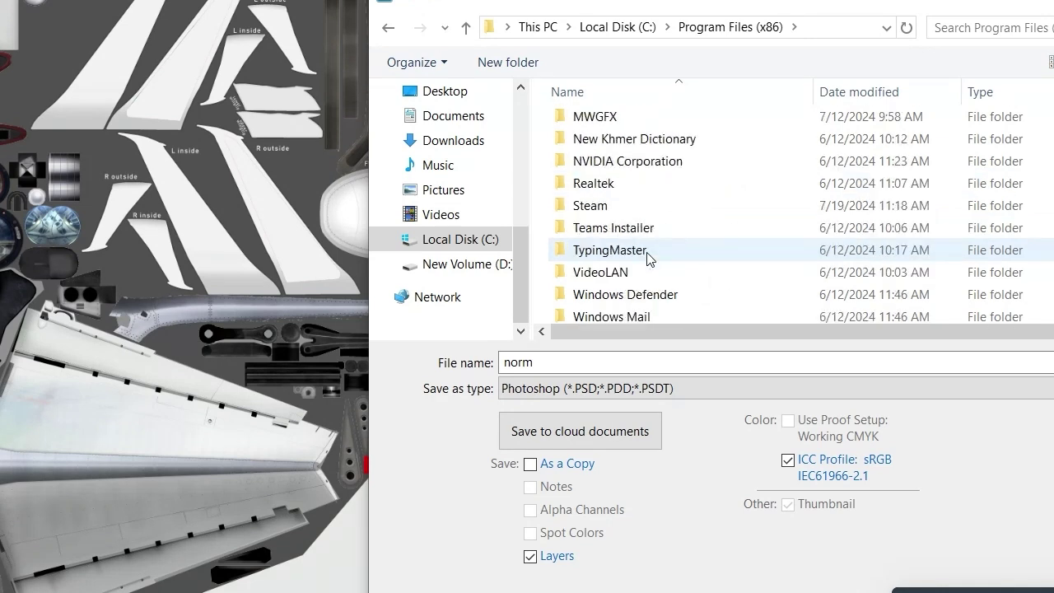
{"action": "scroll", "coordinate": [647, 259], "scroll_direction": "down", "scroll_amount": 1}
{"action": "scroll", "coordinate": [647, 258], "scroll_direction": "down", "scroll_amount": 1}
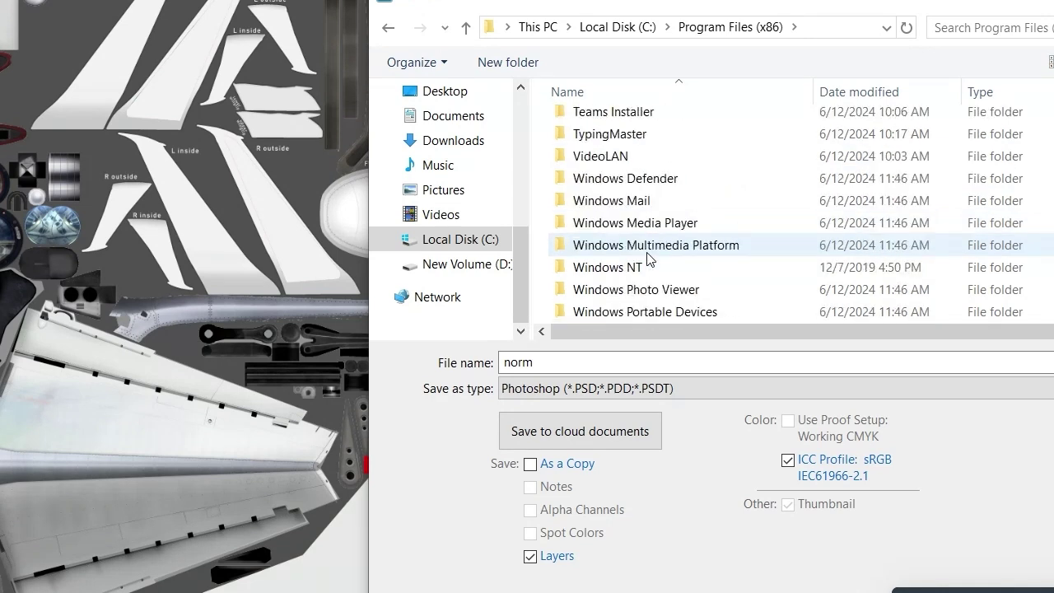
{"action": "scroll", "coordinate": [647, 259], "scroll_direction": "up", "scroll_amount": 2}
{"action": "left_click", "coordinate": [602, 202]}
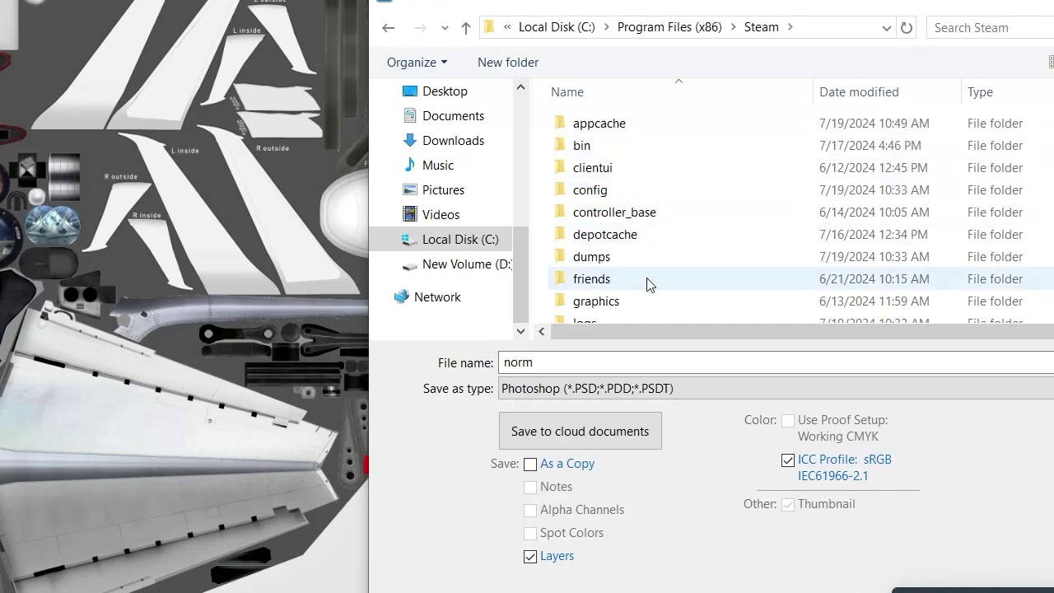
{"action": "scroll", "coordinate": [647, 284], "scroll_direction": "down", "scroll_amount": 1}
{"action": "scroll", "coordinate": [647, 284], "scroll_direction": "down", "scroll_amount": 2}
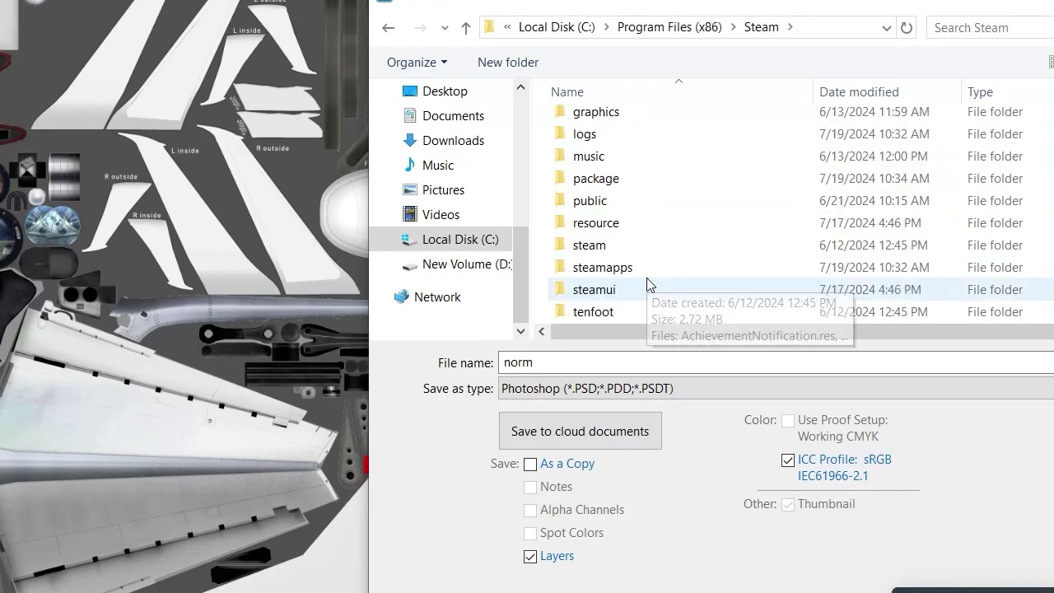
{"action": "left_click", "coordinate": [621, 269]}
{"action": "double_click", "coordinate": [621, 269]}
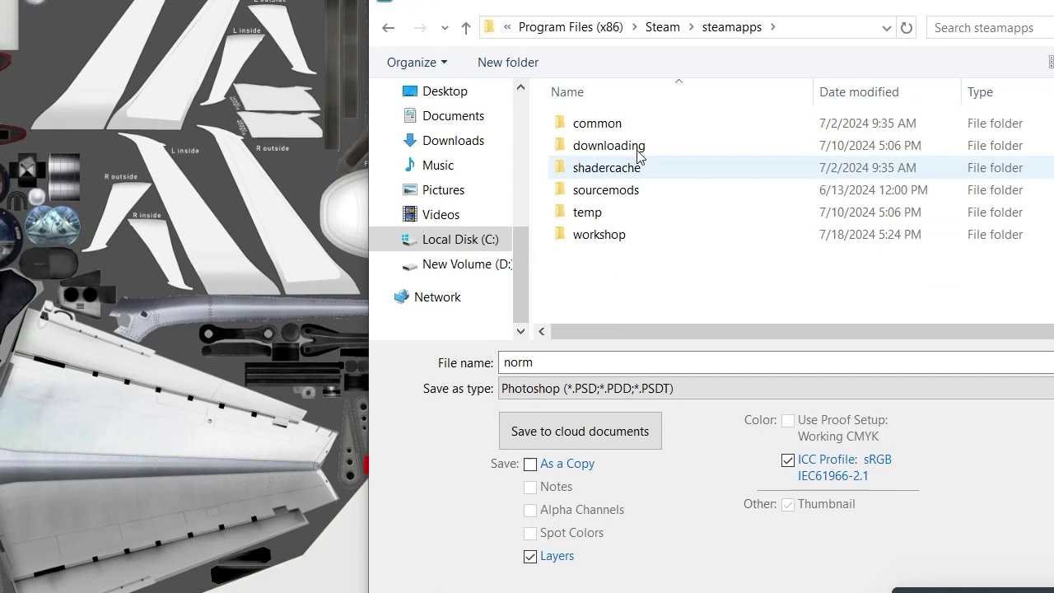
{"action": "double_click", "coordinate": [631, 130]}
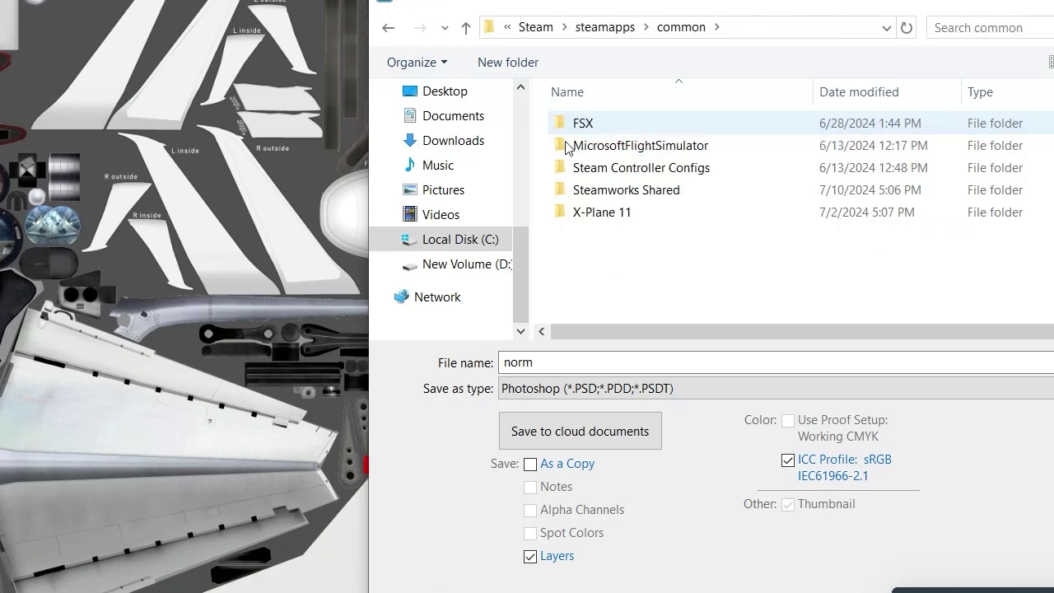
{"action": "double_click", "coordinate": [602, 213]}
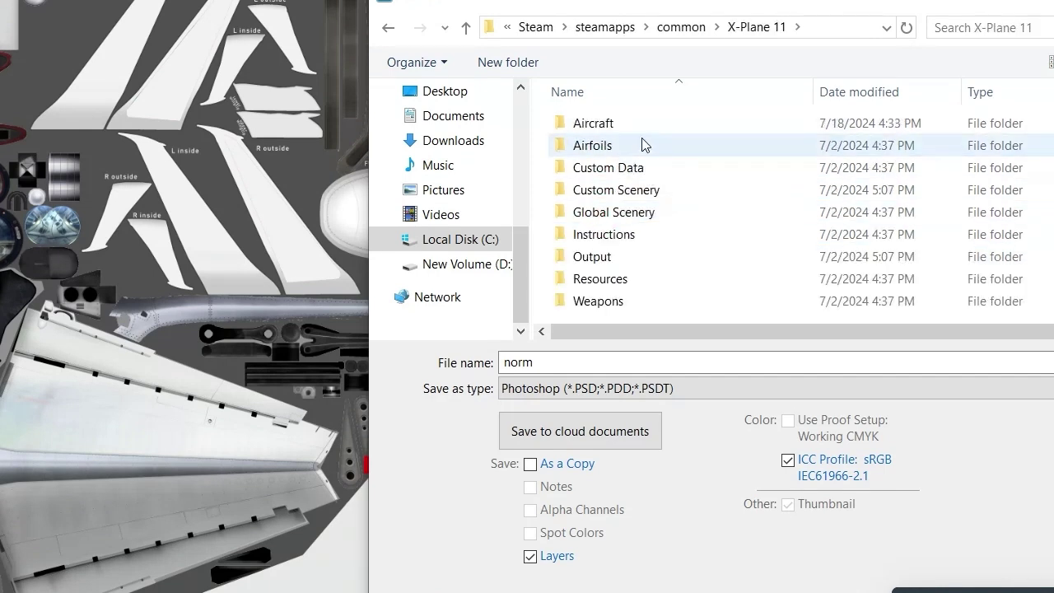
- Navigate into Aircraft/B737-800X/liveries/bbj 2/objects
{"action": "left_click", "coordinate": [619, 129]}
{"action": "left_click", "coordinate": [619, 128]}
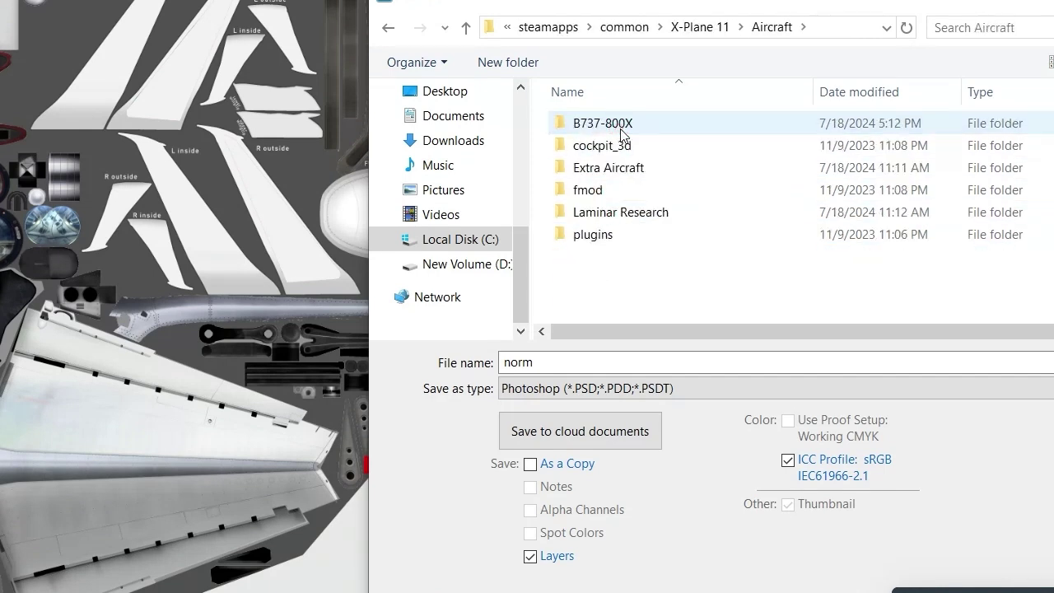
{"action": "double_click", "coordinate": [620, 123]}
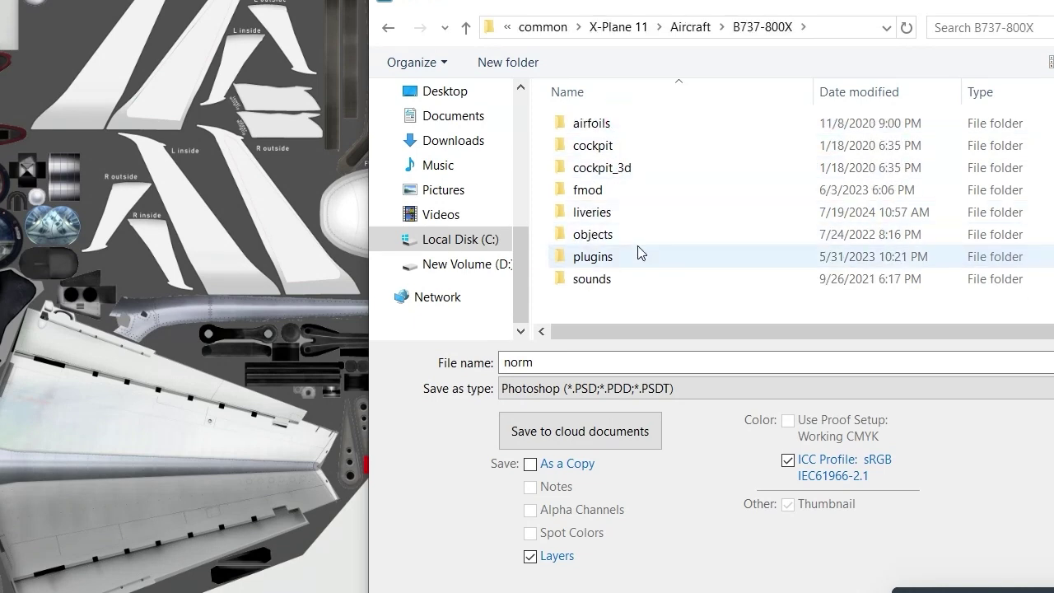
{"action": "double_click", "coordinate": [625, 216]}
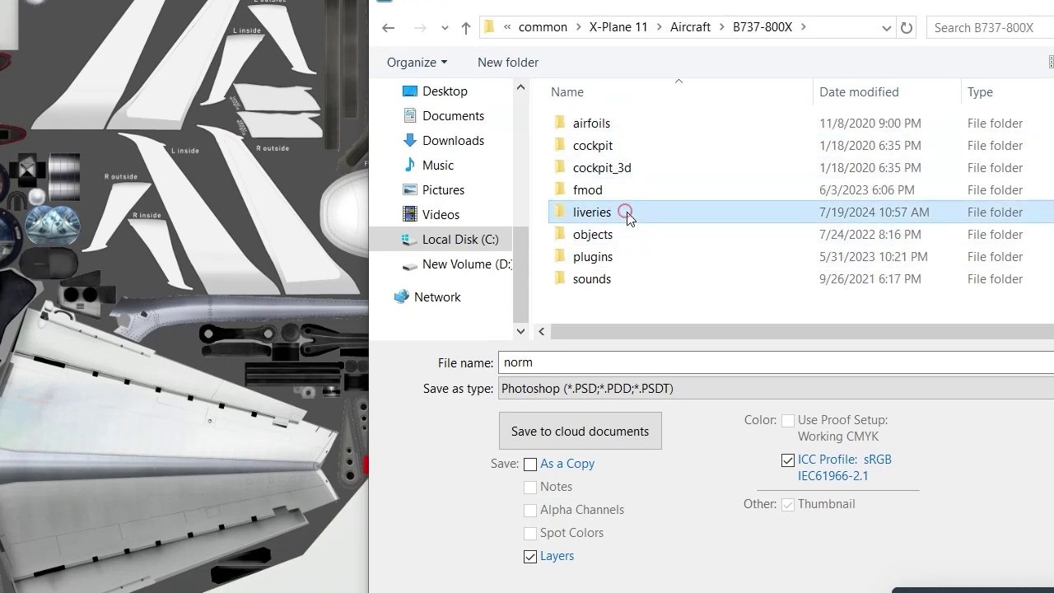
{"action": "scroll", "coordinate": [647, 239], "scroll_direction": "down", "scroll_amount": 3}
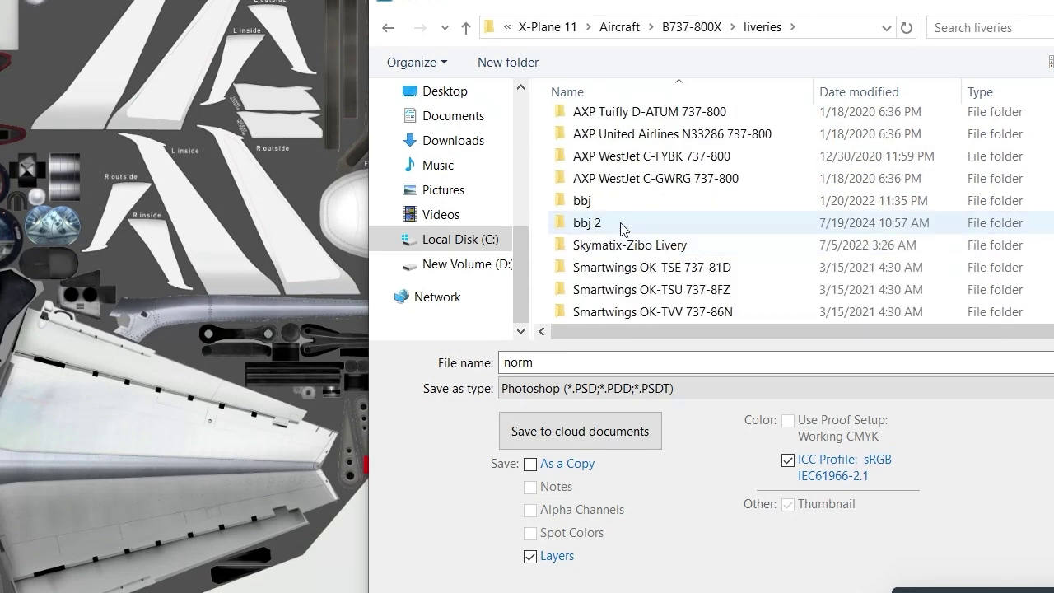
{"action": "double_click", "coordinate": [613, 222]}
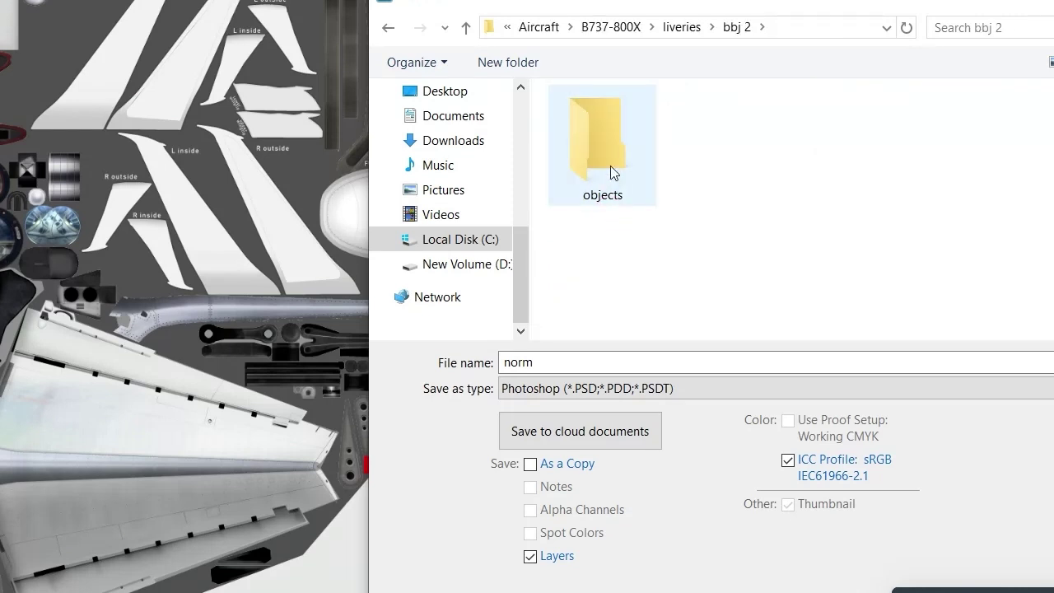
{"action": "double_click", "coordinate": [610, 167]}
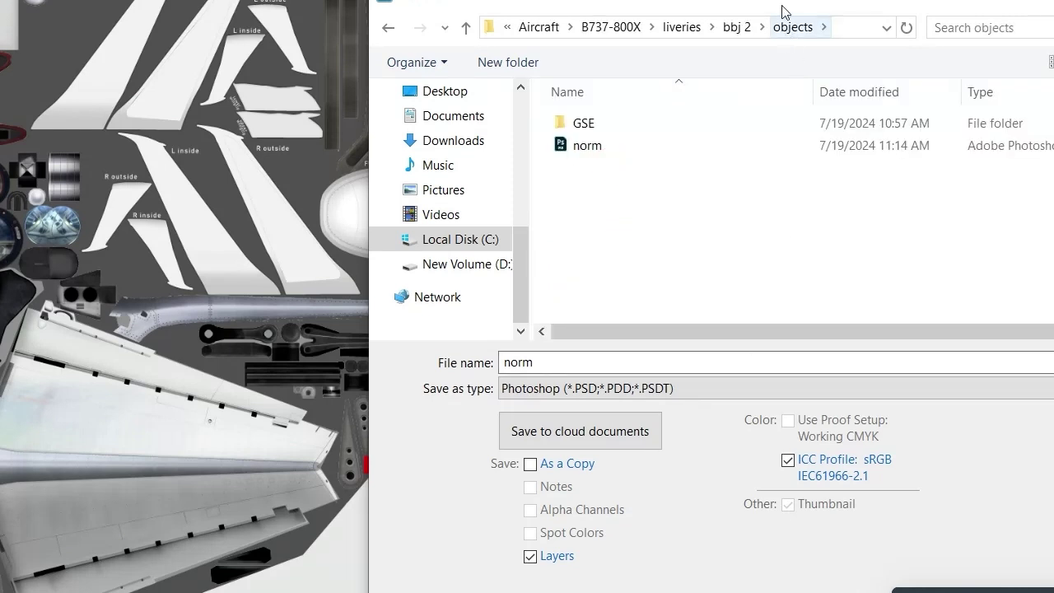
- Save as norm.psd, replacing the existing file and accepting Maximize Compatibility
{"action": "left_click_drag", "start_coordinate": [777, 8], "coordinate": [661, 0]}
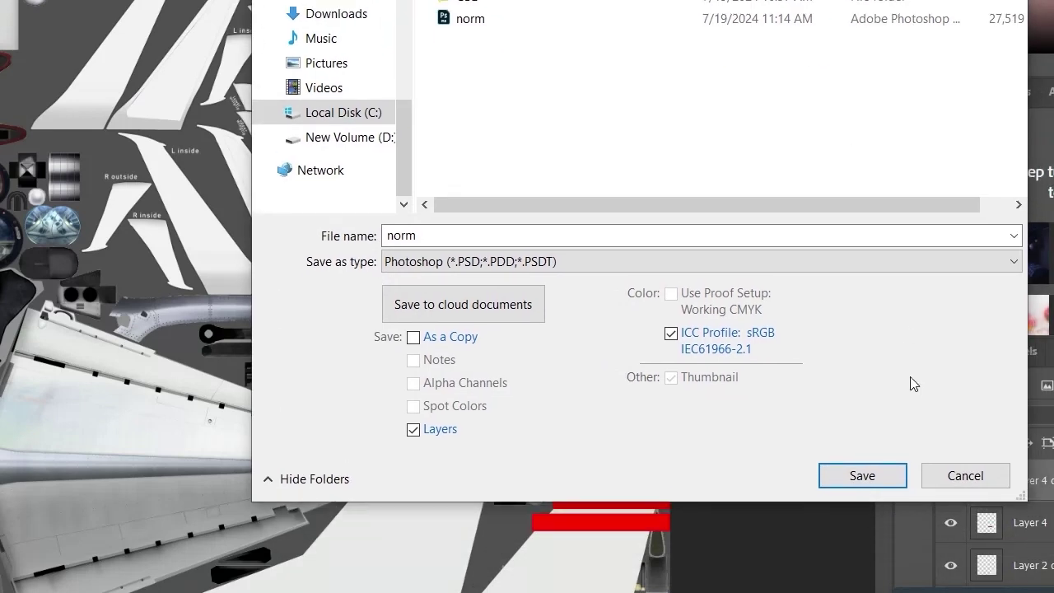
{"action": "left_click", "coordinate": [876, 477]}
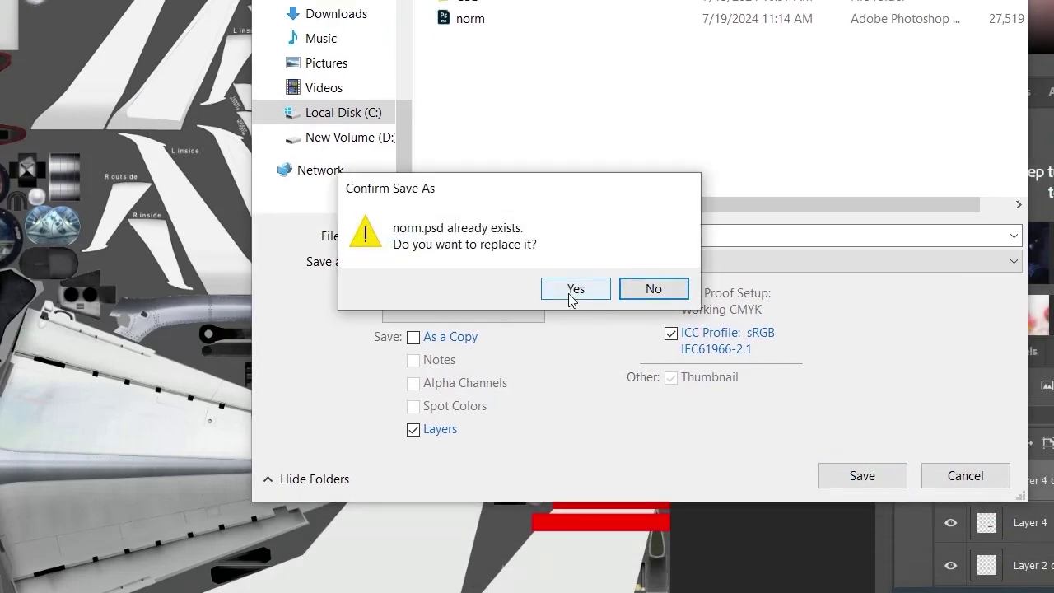
{"action": "left_click", "coordinate": [568, 293]}
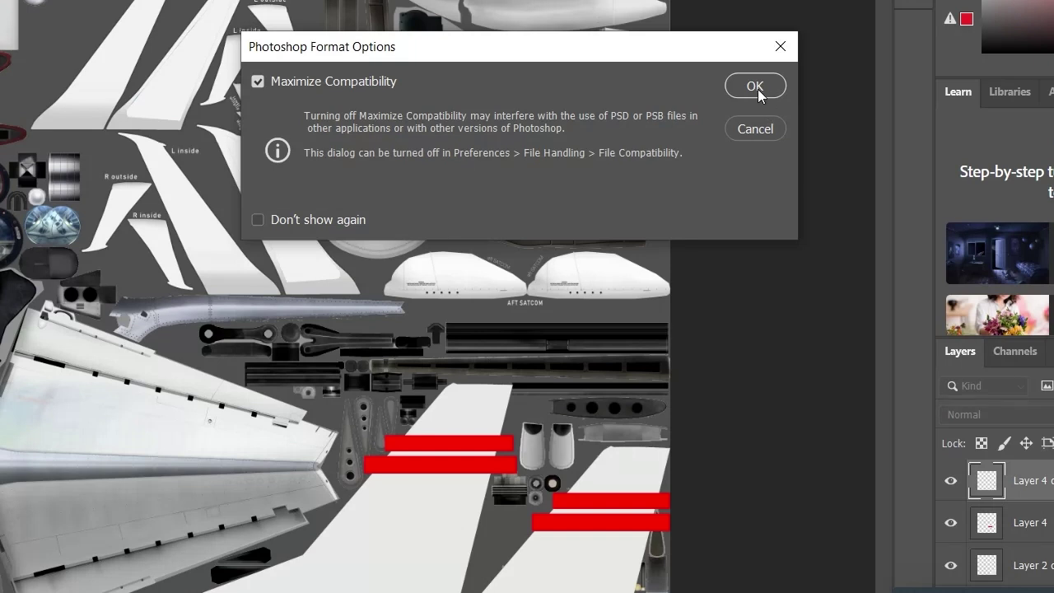
{"action": "left_click", "coordinate": [754, 87]}
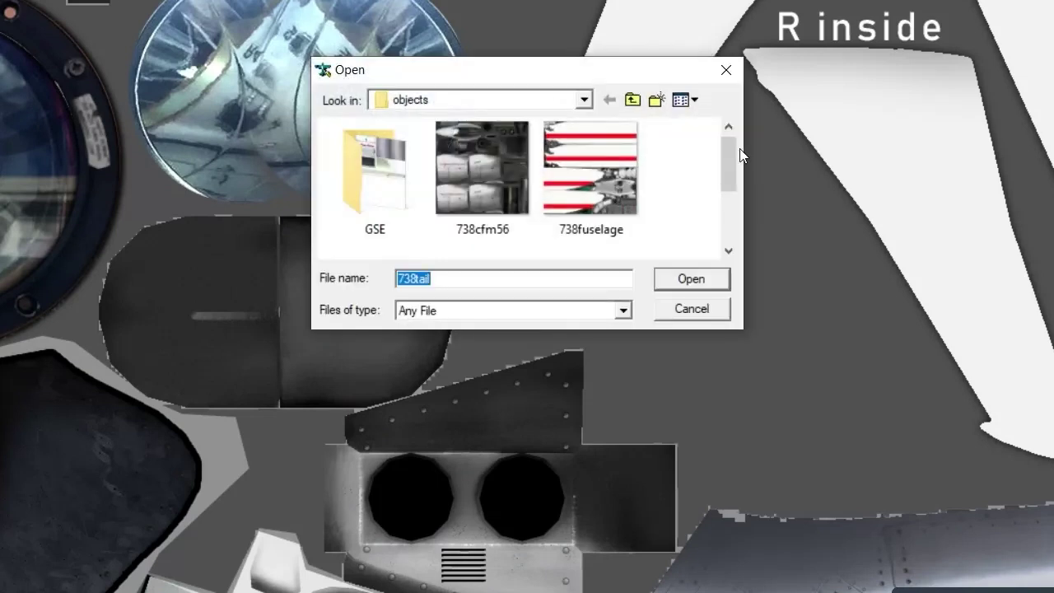
- Open norm.psd from the bbj 2 objects folder in DXTBmp
{"action": "scroll", "coordinate": [621, 176], "scroll_direction": "down", "scroll_amount": 1}
{"action": "scroll", "coordinate": [594, 193], "scroll_direction": "down", "scroll_amount": 1}
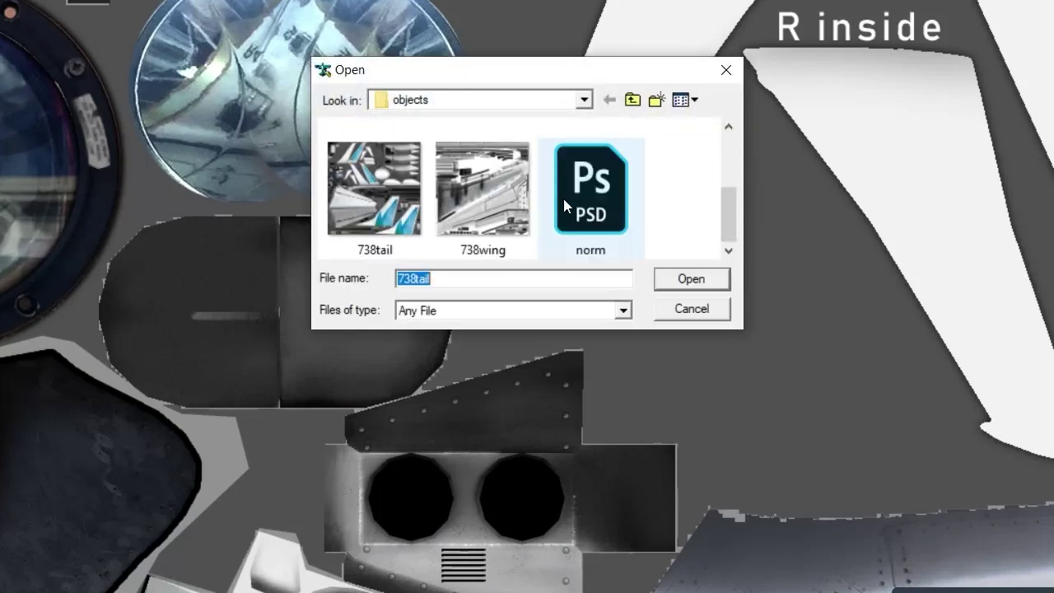
{"action": "left_click", "coordinate": [619, 243]}
{"action": "left_click", "coordinate": [673, 283]}
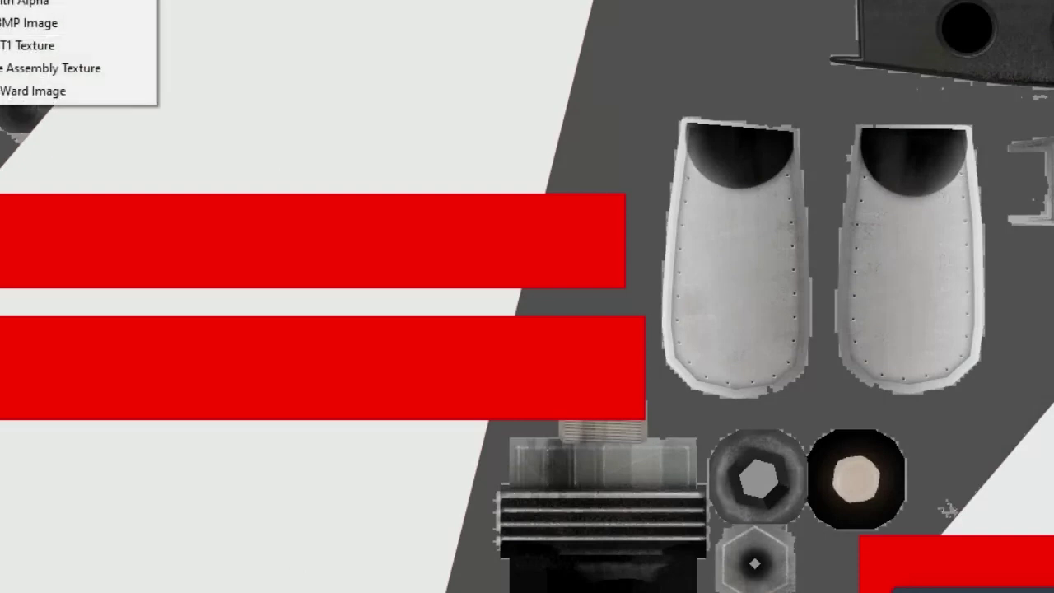
- Export the sheet as a DDS DXT1 image, overwriting 738tail in the objects folder
{"action": "left_click", "coordinate": [27, 45]}
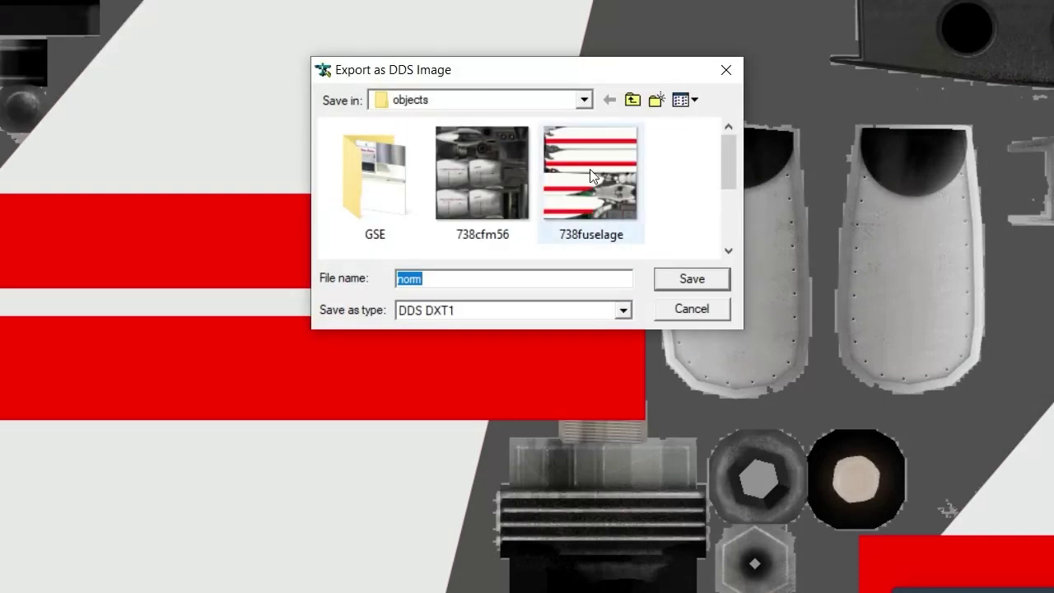
{"action": "scroll", "coordinate": [600, 201], "scroll_direction": "down", "scroll_amount": 1}
{"action": "scroll", "coordinate": [496, 223], "scroll_direction": "down", "scroll_amount": 1}
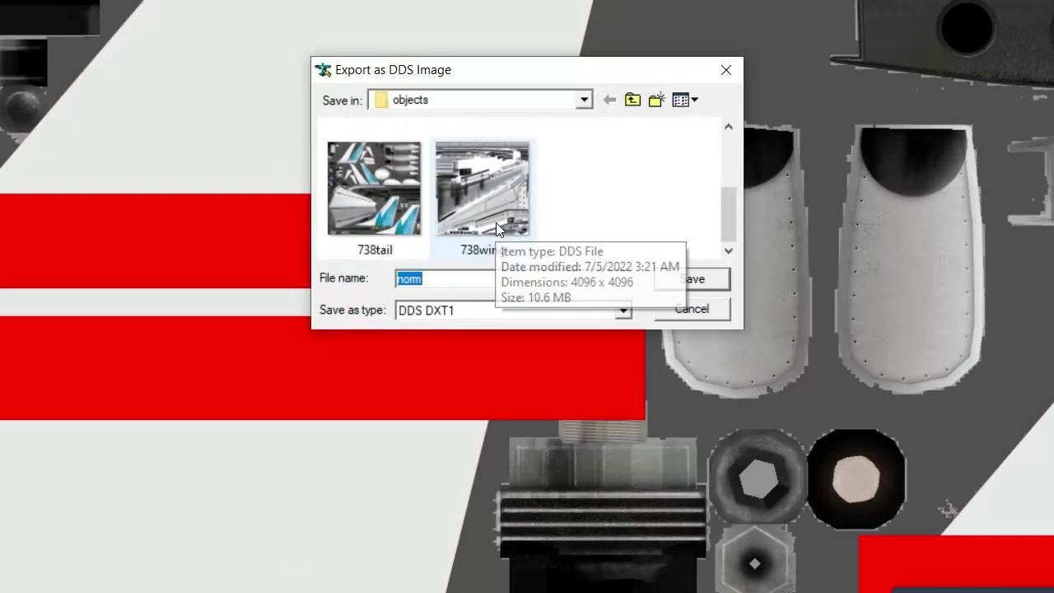
{"action": "left_click", "coordinate": [391, 206]}
{"action": "left_click", "coordinate": [683, 280]}
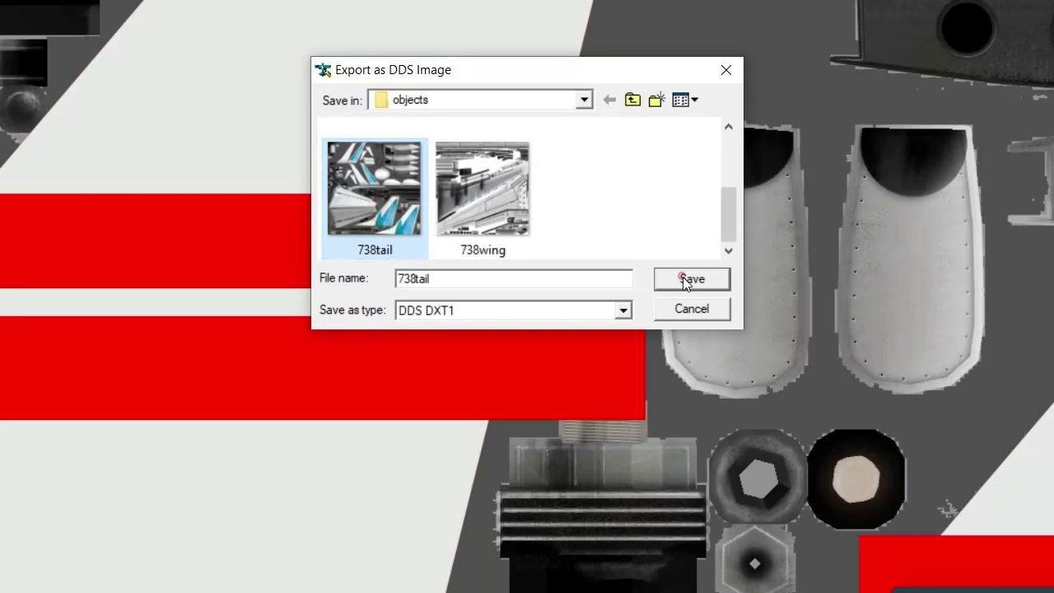
{"action": "left_click", "coordinate": [604, 297]}
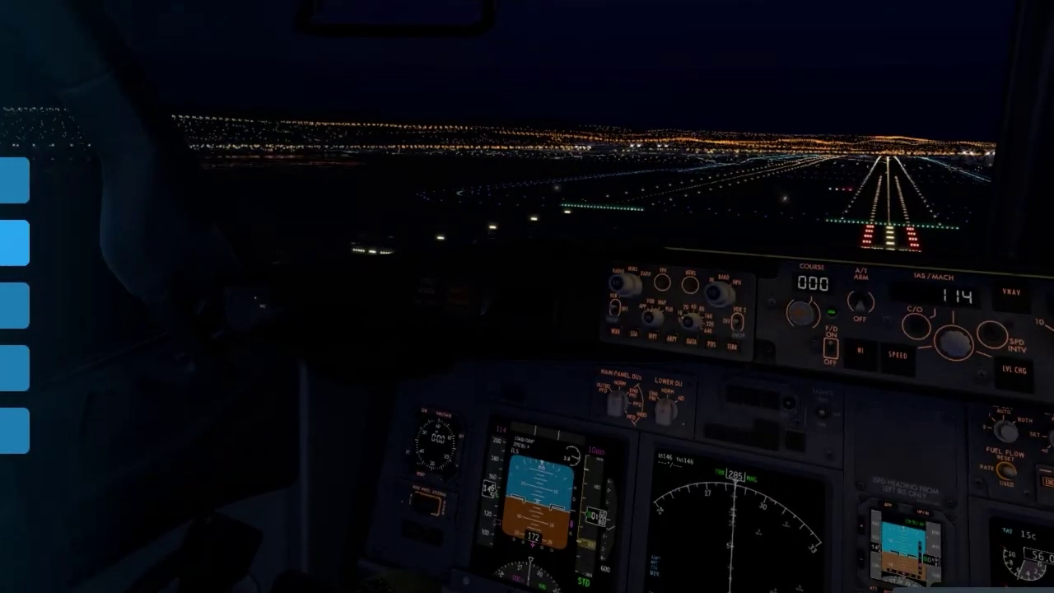
- Start a new flight in the Boeing 737-800X with the bbj 2 livery at Phnom Penh Intl
{"action": "left_click", "coordinate": [15, 243]}
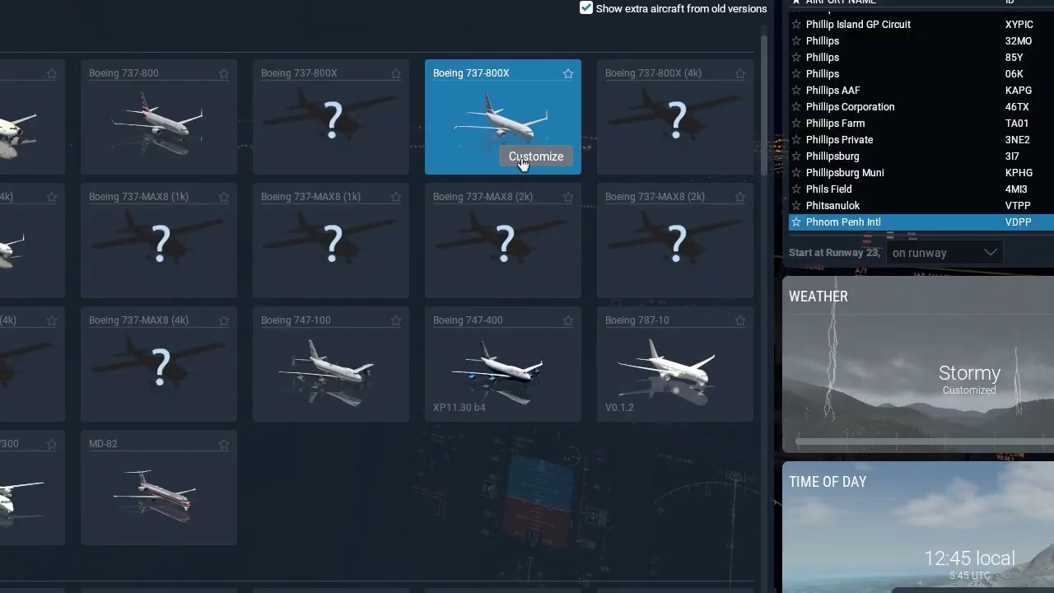
{"action": "left_click", "coordinate": [522, 161]}
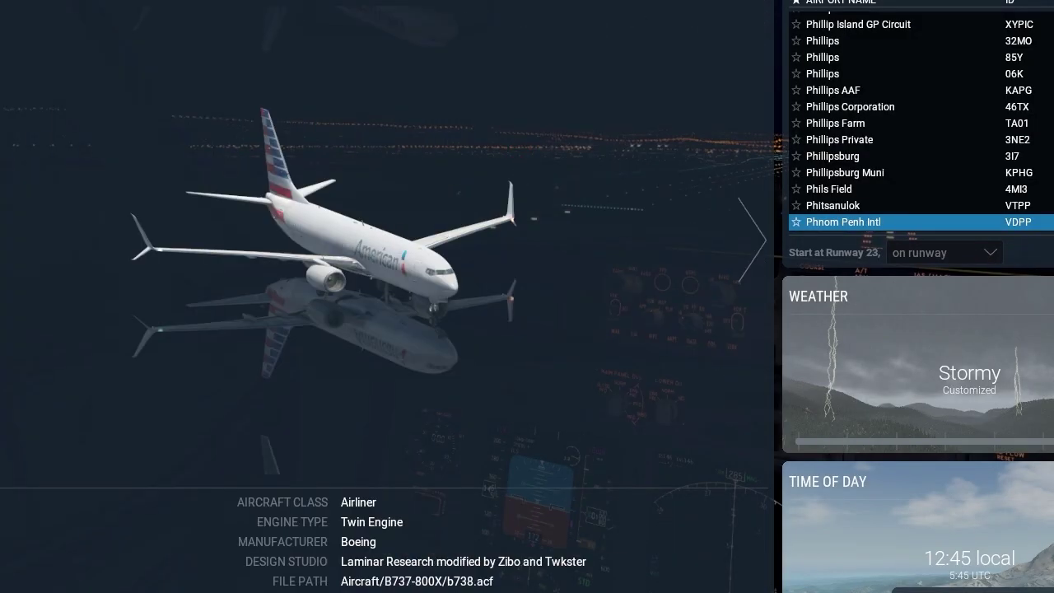
{"action": "left_click", "coordinate": [624, 267]}
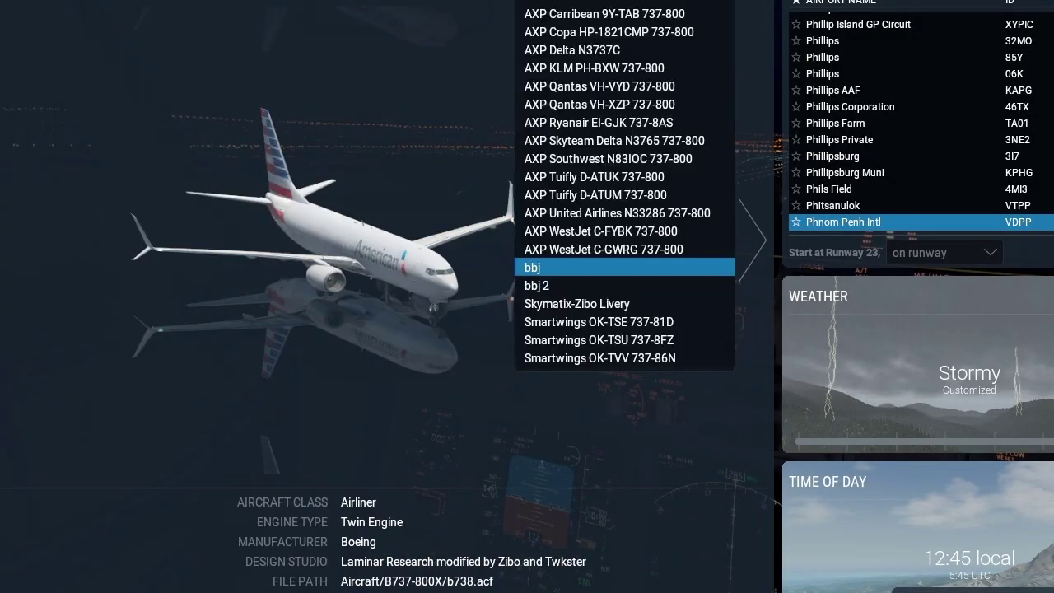
{"action": "left_click", "coordinate": [583, 280]}
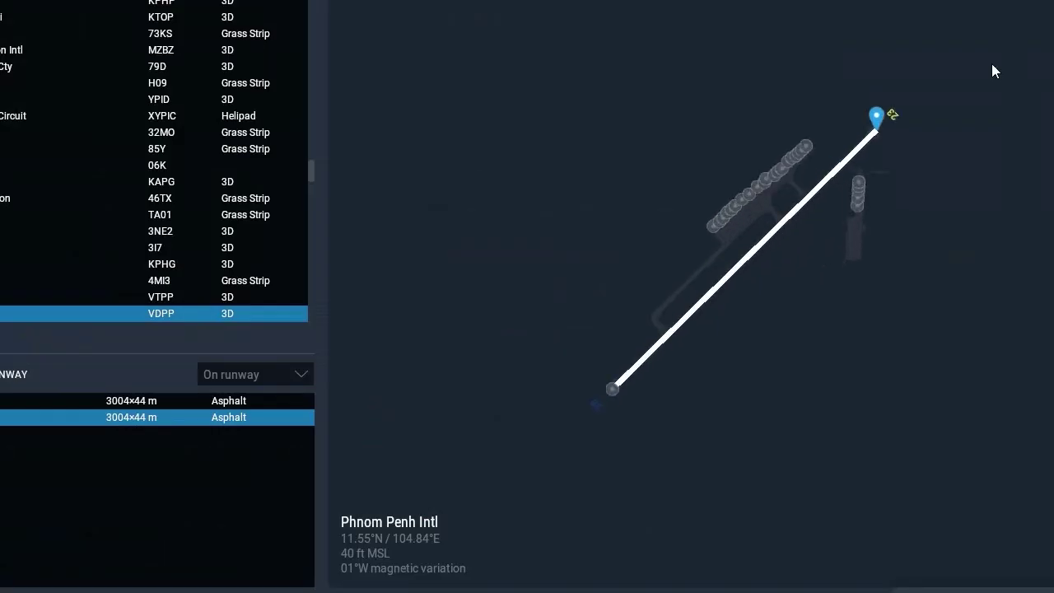
{"action": "left_click", "coordinate": [860, 178]}
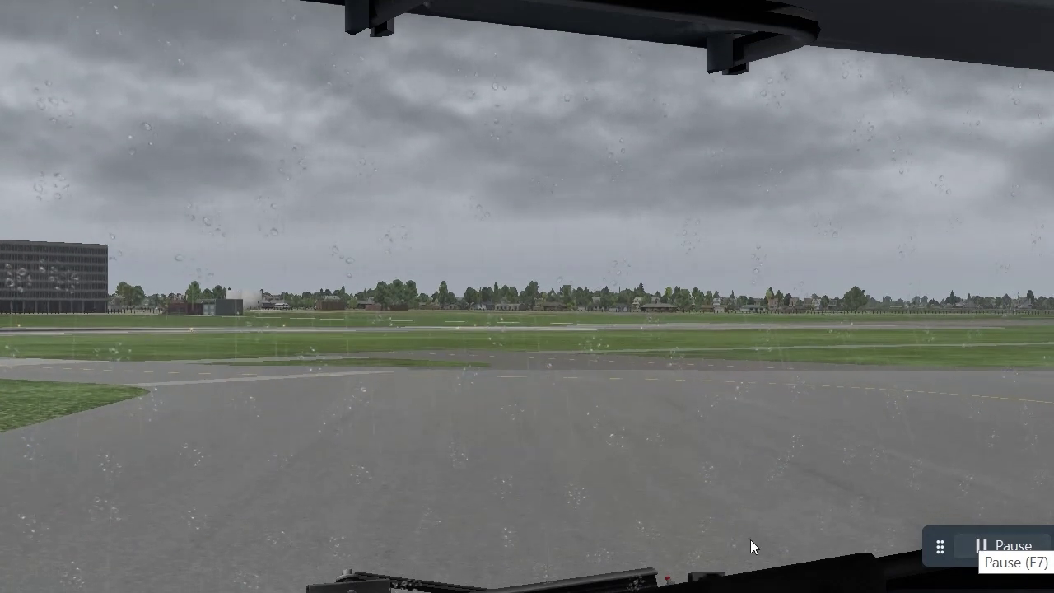
- Switch to the outside chase view and orbit closer around the parked 737
{"action": "key", "text": "shift+8"}
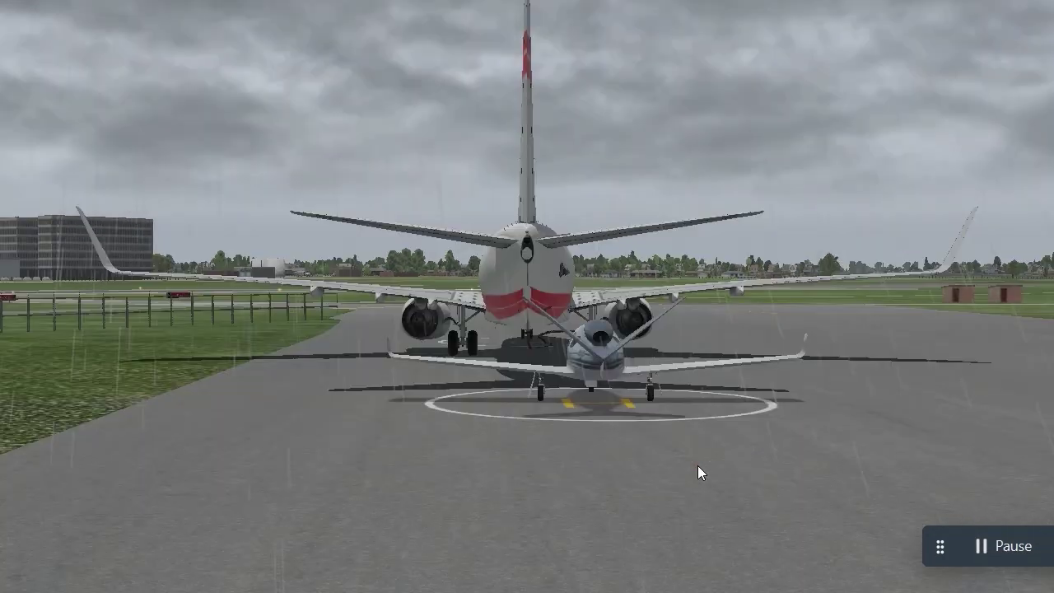
{"action": "key", "text": "shift+9"}
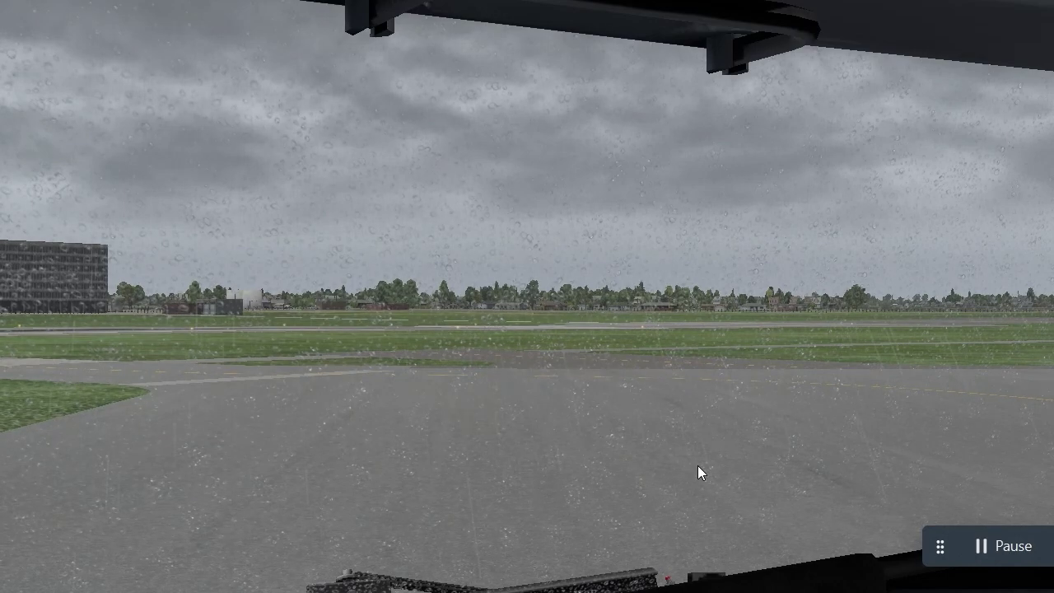
{"action": "key", "text": "shift+8"}
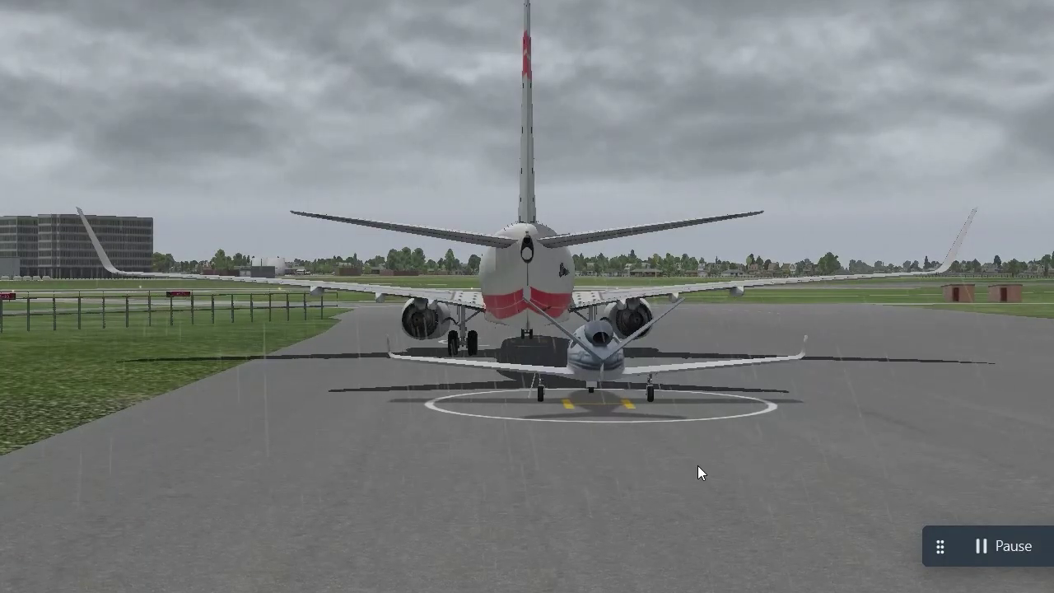
{"action": "key", "text": "Left"}
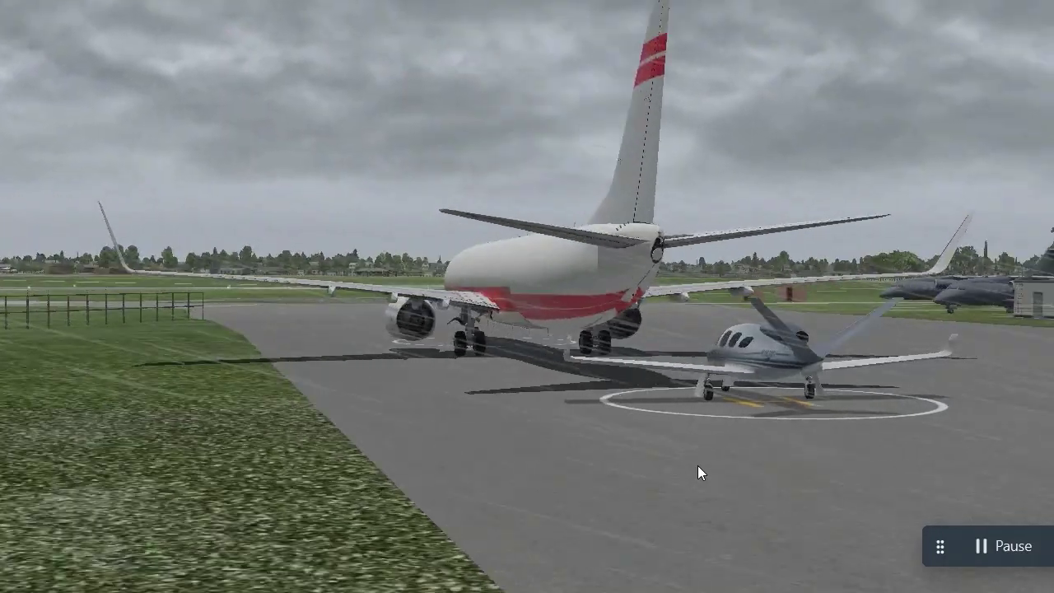
{"action": "key", "text": "Left"}
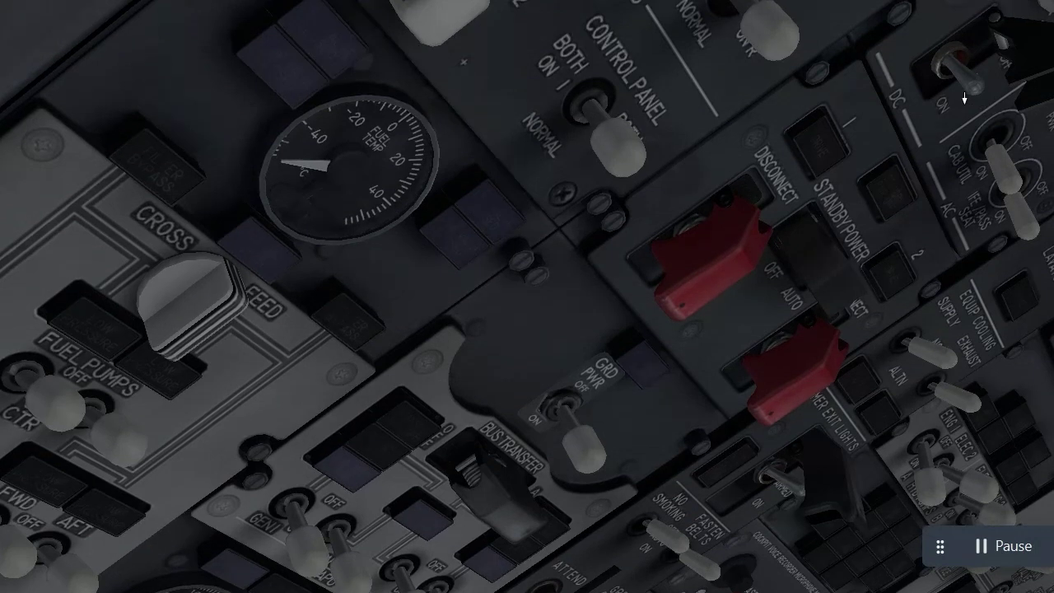
- Turn on the battery, a hydraulic pump, and the No. 1 aft, No. 1 forward and No. 2 forward fuel pumps
{"action": "left_click", "coordinate": [964, 98]}
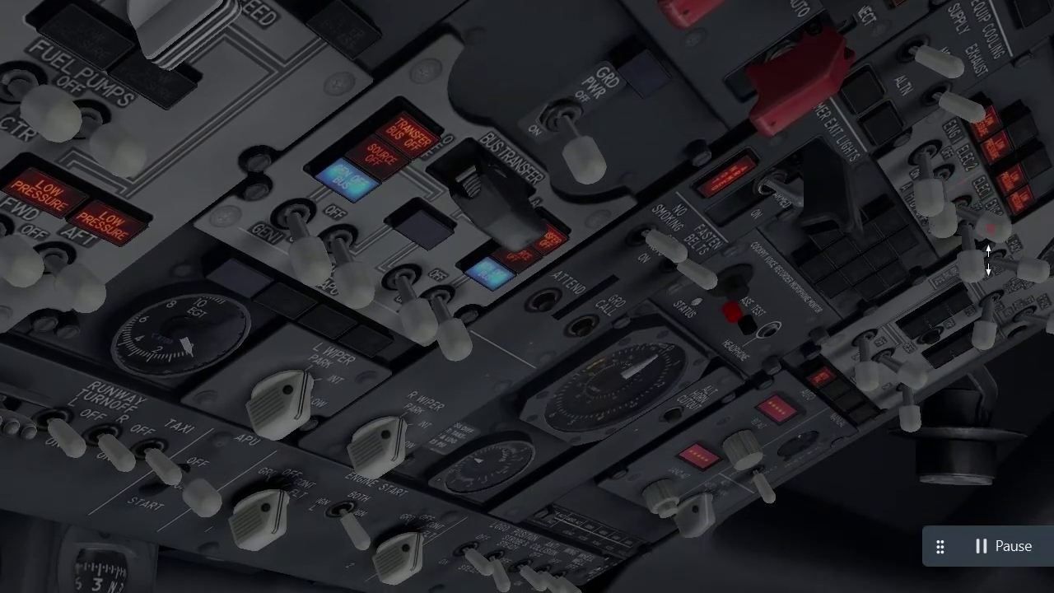
{"action": "left_click", "coordinate": [988, 260]}
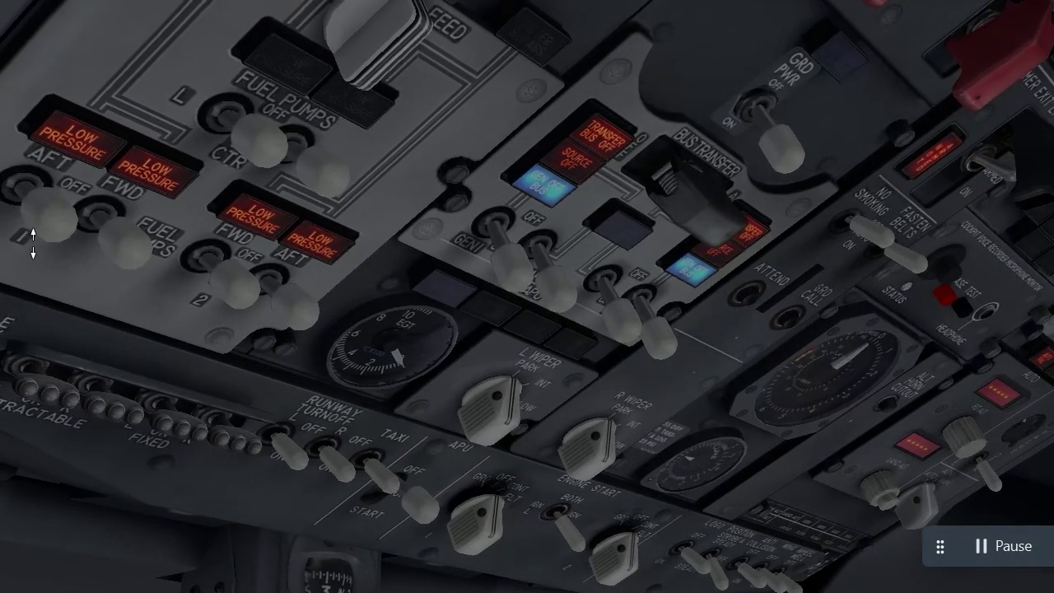
{"action": "left_click", "coordinate": [33, 243]}
{"action": "left_click", "coordinate": [123, 253]}
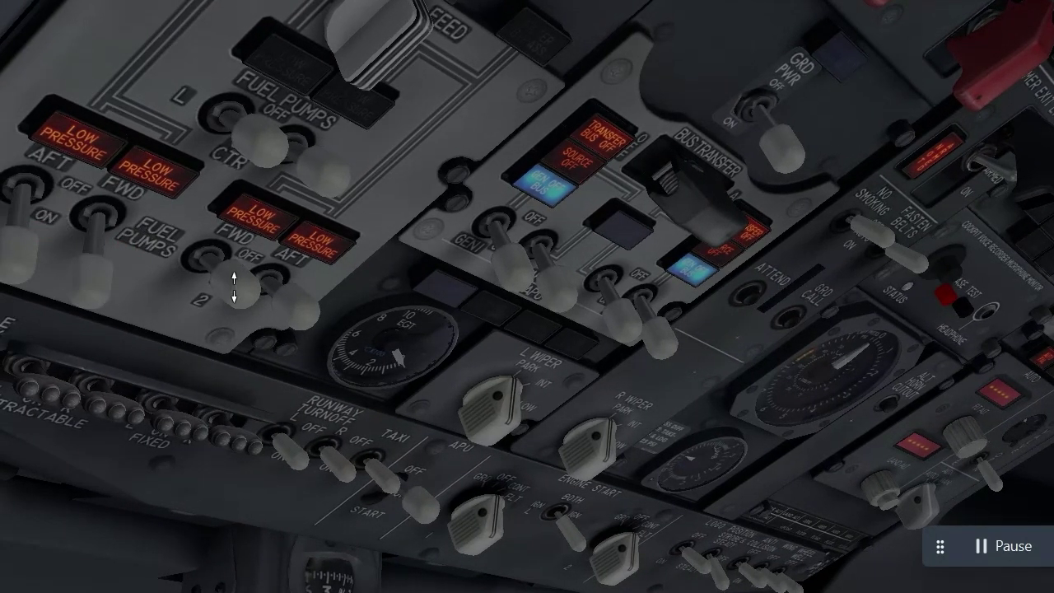
{"action": "left_click", "coordinate": [236, 288]}
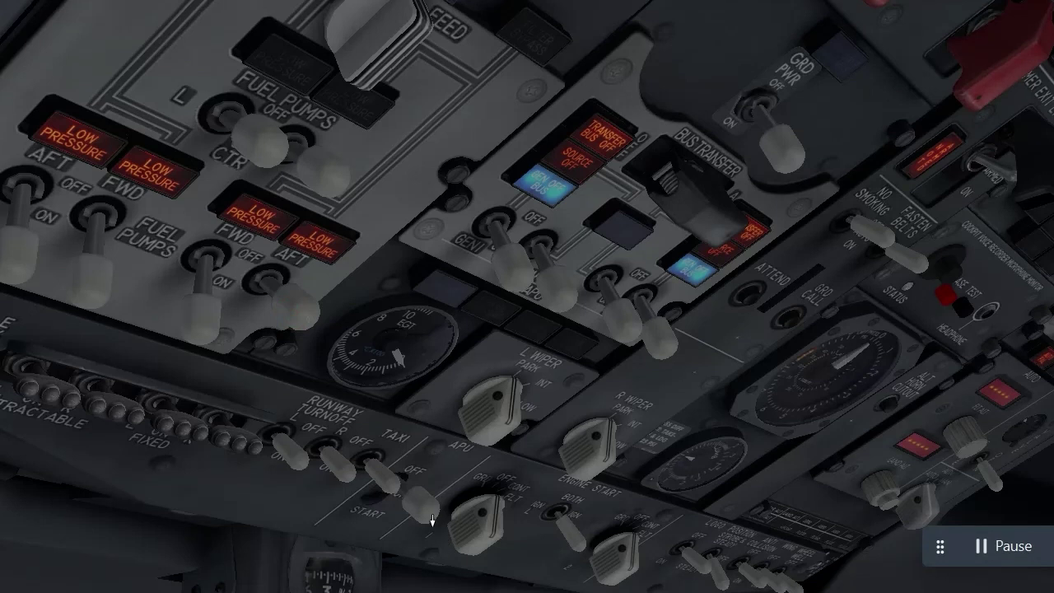
- Hold the APU switch at START to spool up the APU
{"action": "left_click", "coordinate": [405, 548]}
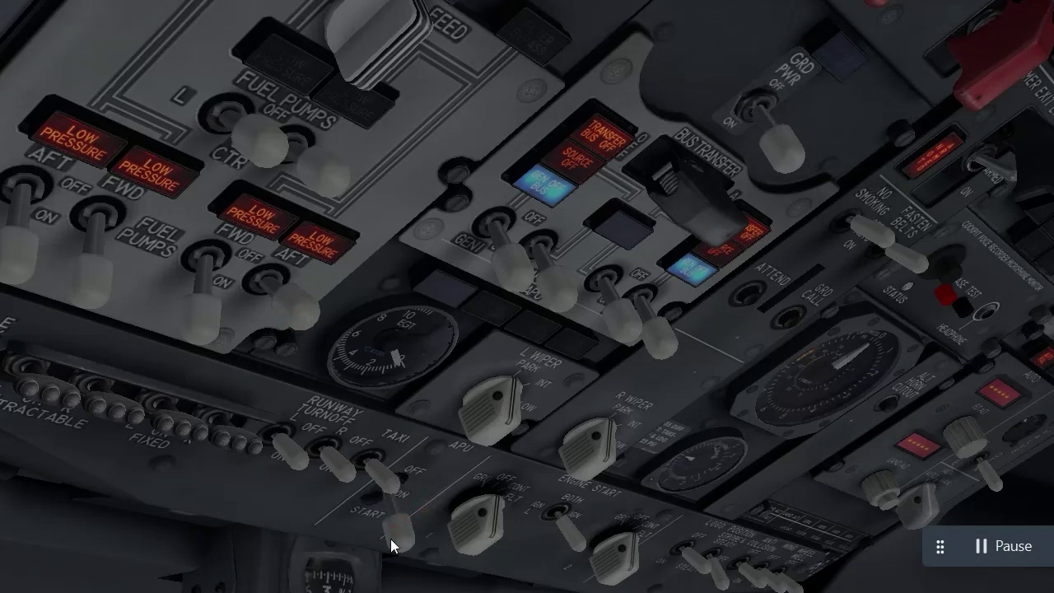
{"action": "left_click", "coordinate": [390, 547]}
{"action": "left_click", "coordinate": [350, 549]}
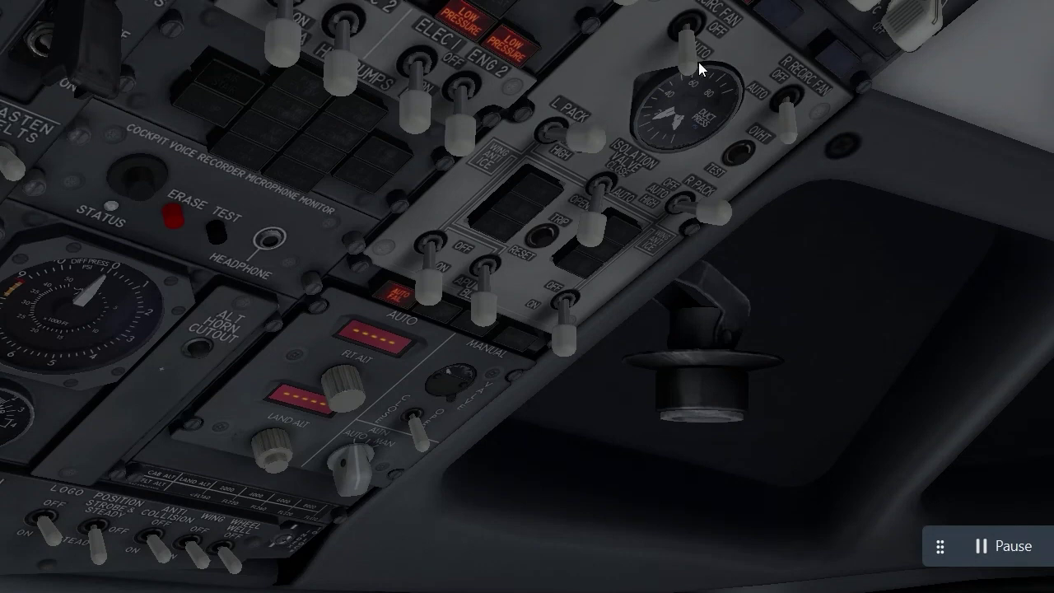
- Switch both recirculation fans OFF and set the right engine start knob to GRD
{"action": "left_click", "coordinate": [792, 128]}
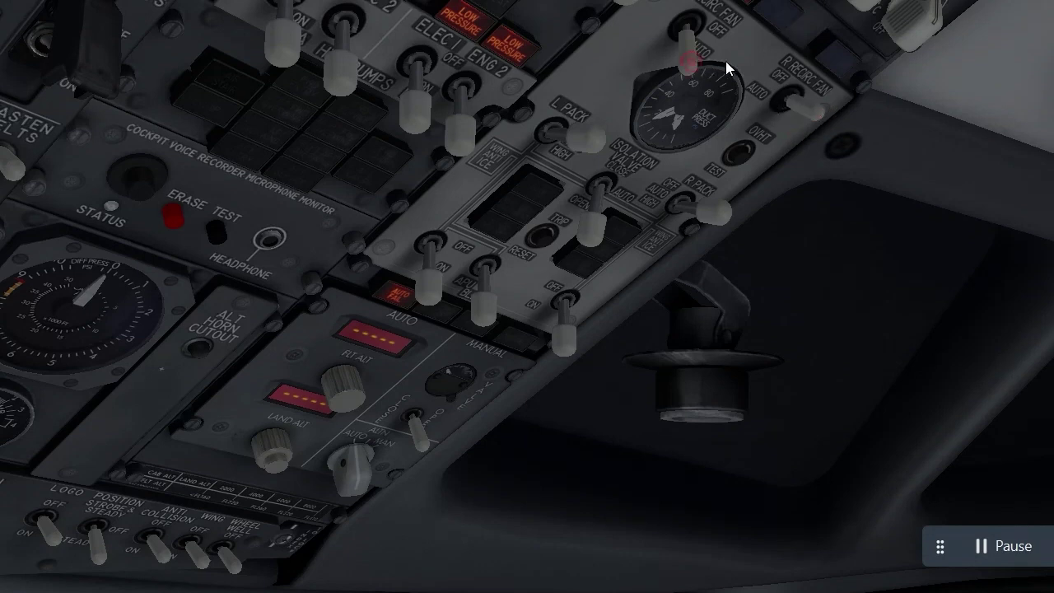
{"action": "left_click", "coordinate": [696, 50]}
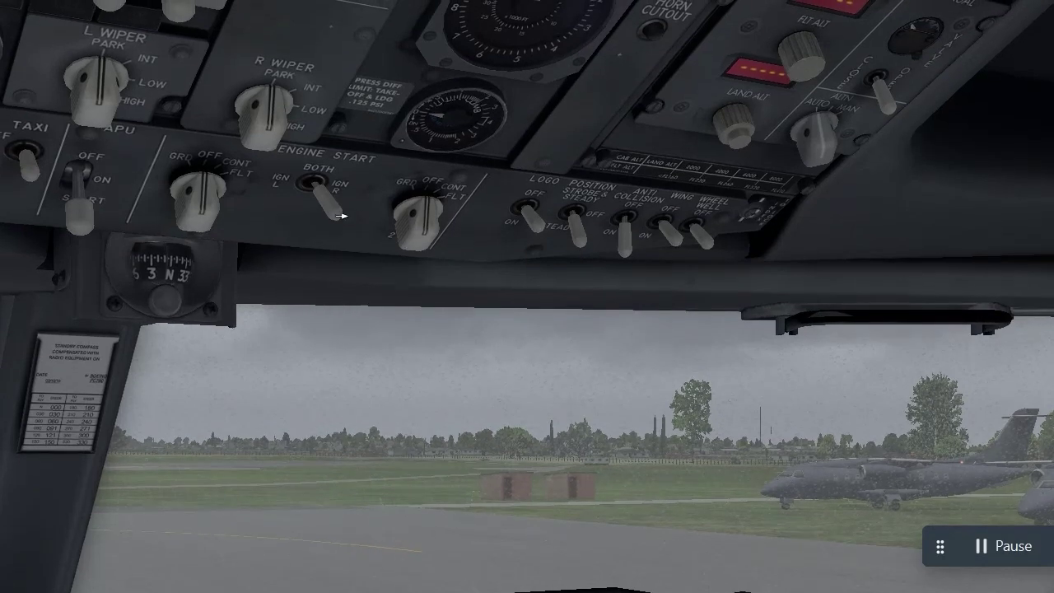
{"action": "left_click", "coordinate": [405, 230]}
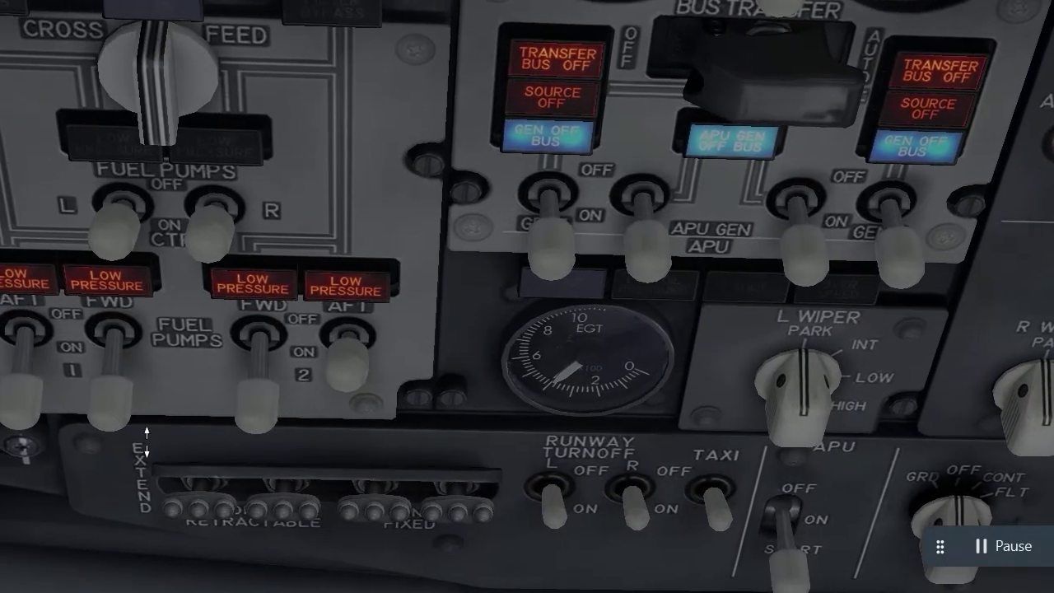
- Cycle the No. 1 and No. 2 fuel pump switches off and back on
{"action": "left_click_drag", "start_coordinate": [255, 407], "coordinate": [289, 352]}
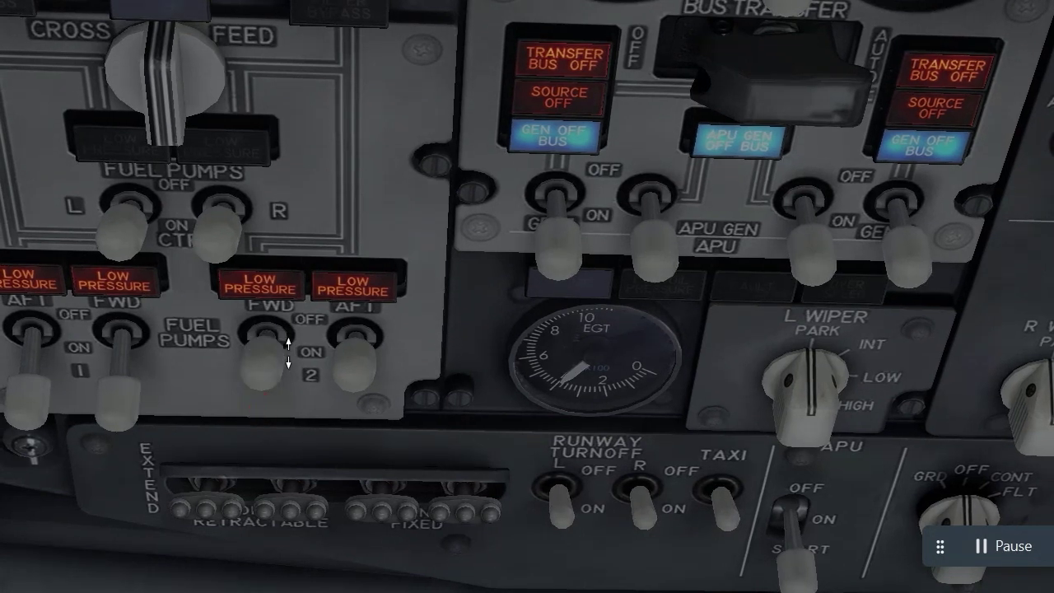
{"action": "left_click_drag", "start_coordinate": [119, 405], "coordinate": [119, 354]}
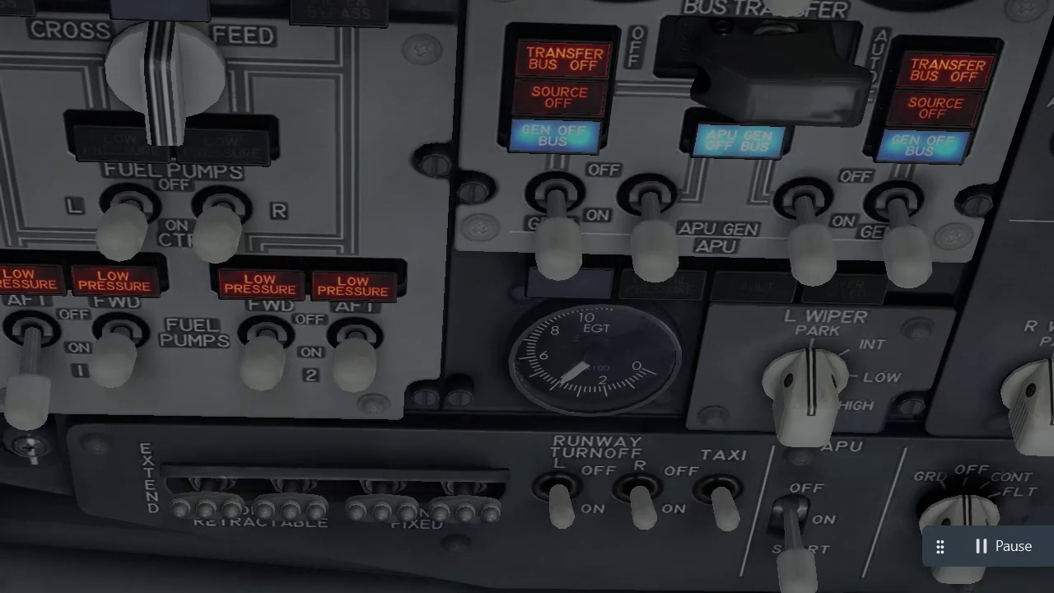
{"action": "left_click", "coordinate": [60, 350]}
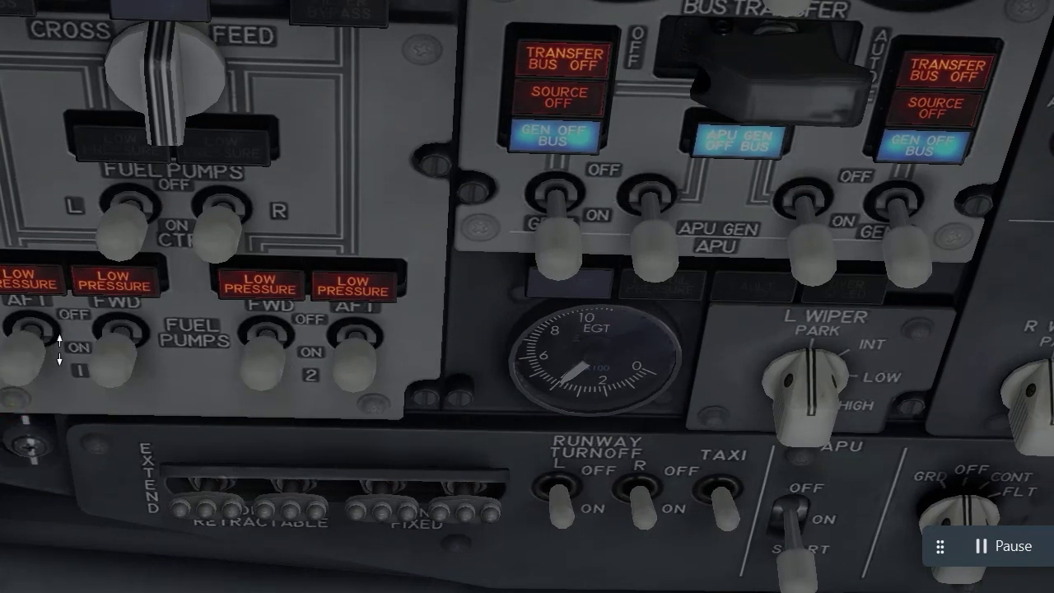
{"action": "left_click", "coordinate": [255, 372]}
{"action": "left_click_drag", "start_coordinate": [349, 377], "coordinate": [343, 463]}
{"action": "left_click_drag", "start_coordinate": [105, 377], "coordinate": [145, 454]}
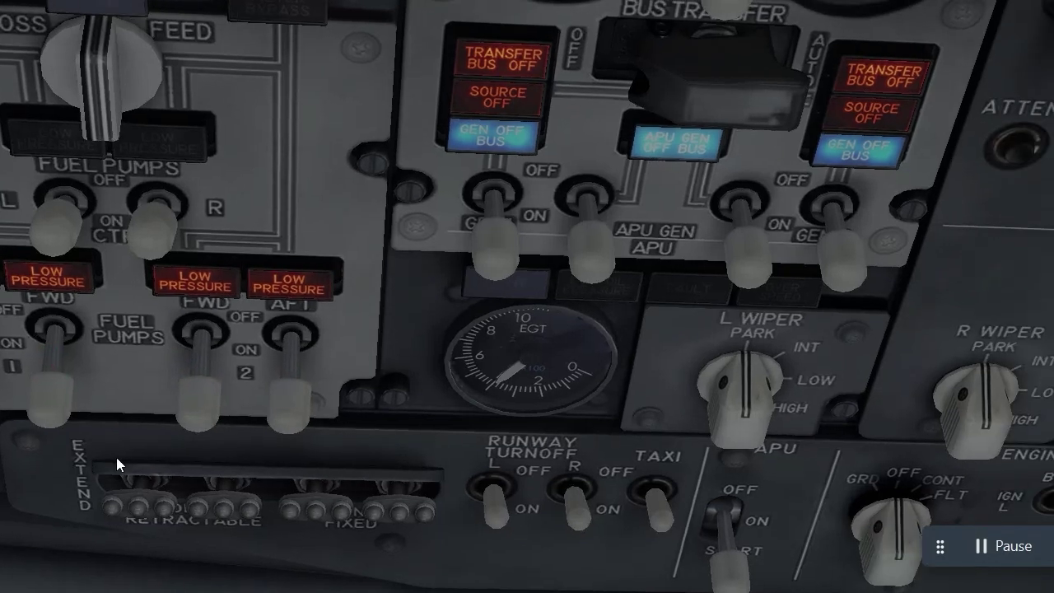
- Switch the APU generator onto the electrical buses, then check the engine display
{"action": "left_click_drag", "start_coordinate": [18, 359], "coordinate": [375, 527]}
{"action": "key", "text": "Down"}
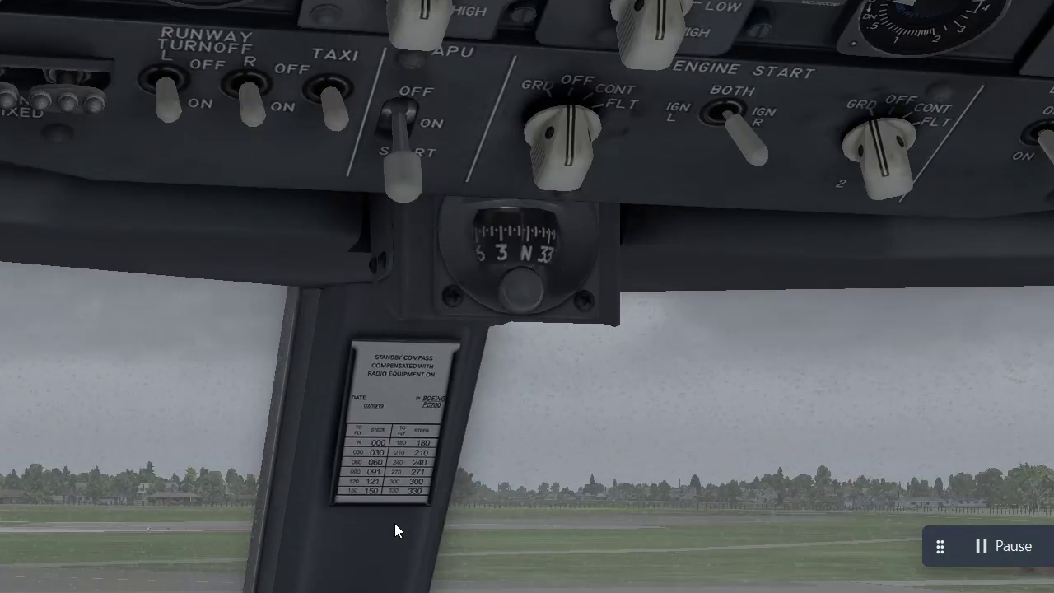
{"action": "key", "text": "Down"}
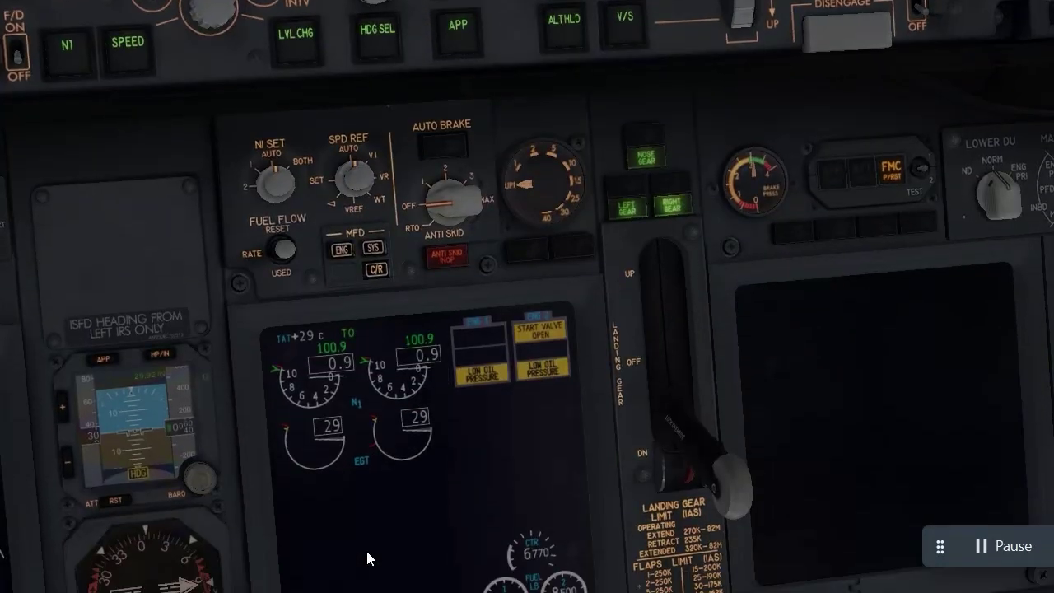
{"action": "key", "text": "Up"}
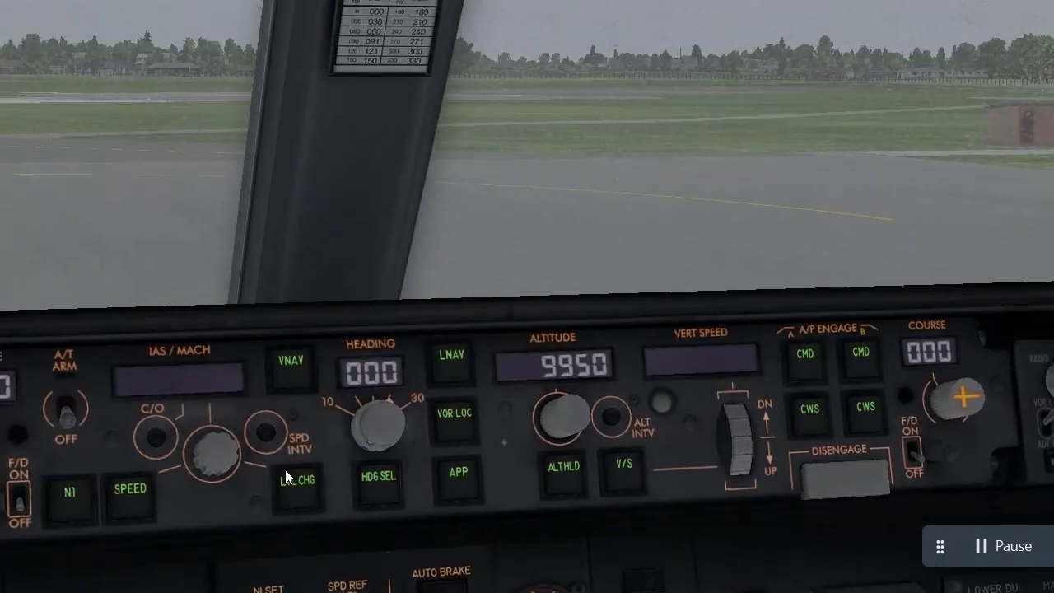
{"action": "key", "text": "Up"}
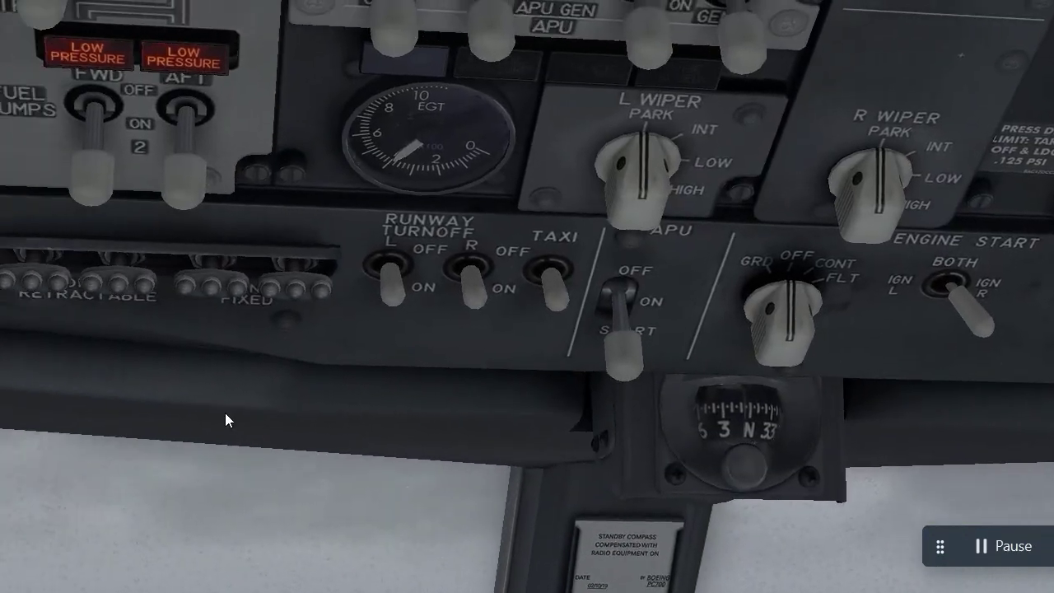
{"action": "key", "text": "Left"}
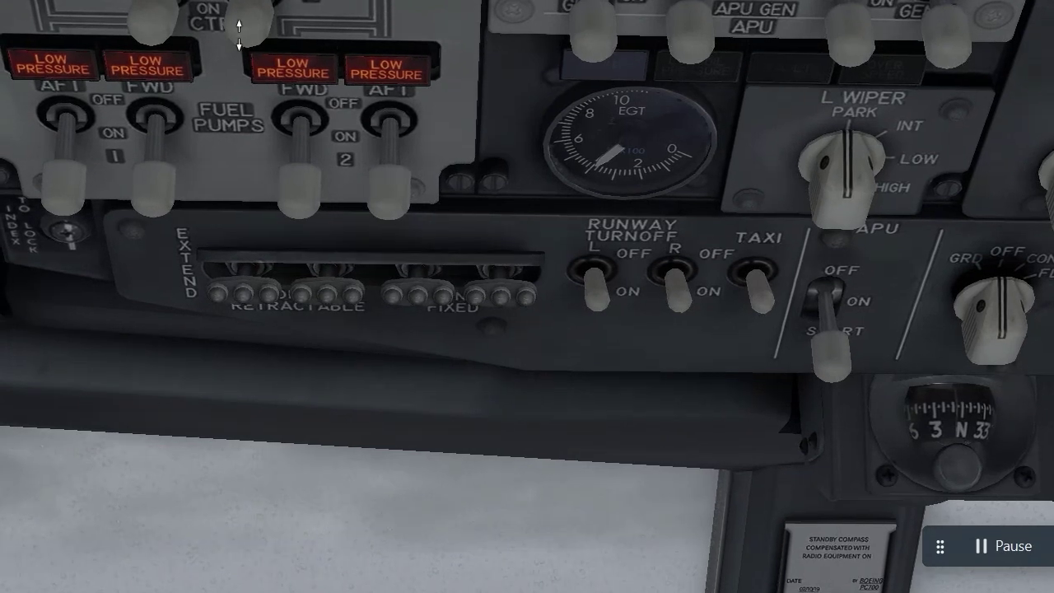
{"action": "key", "text": "Up"}
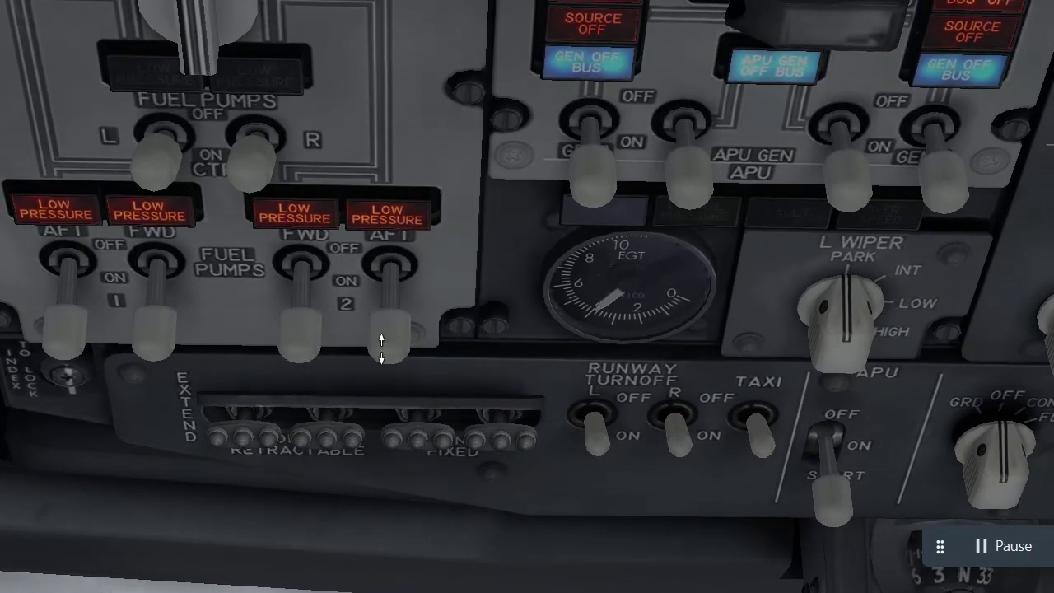
{"action": "key", "text": "Right"}
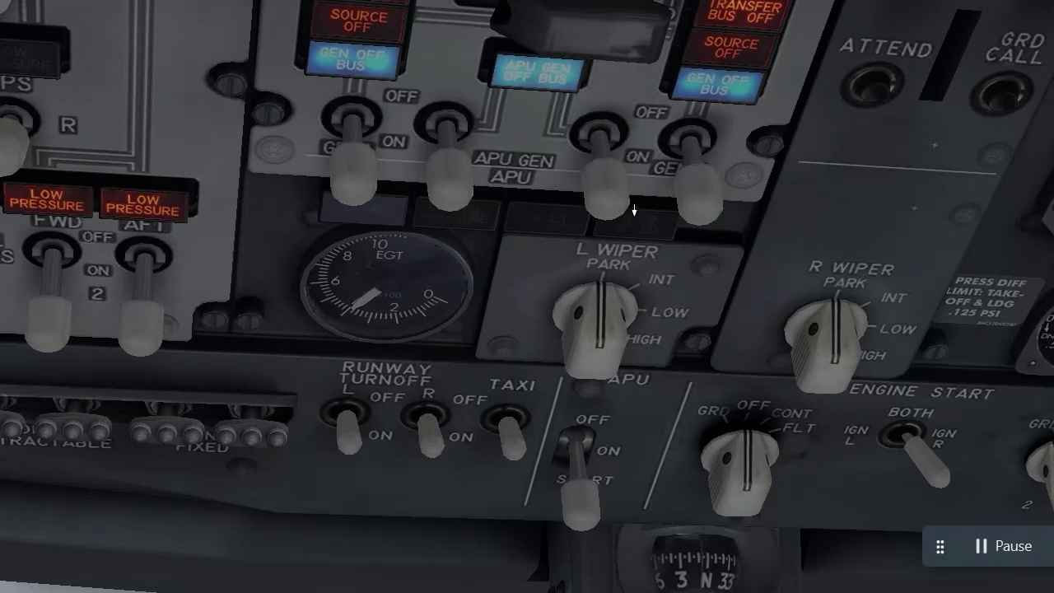
{"action": "left_click", "coordinate": [610, 203]}
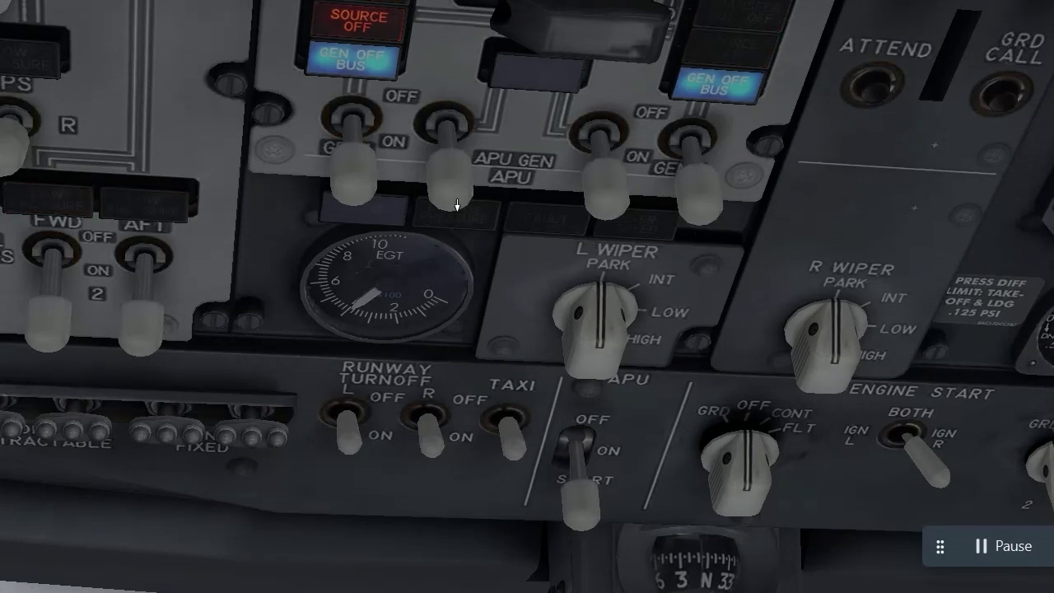
{"action": "key", "text": "Down"}
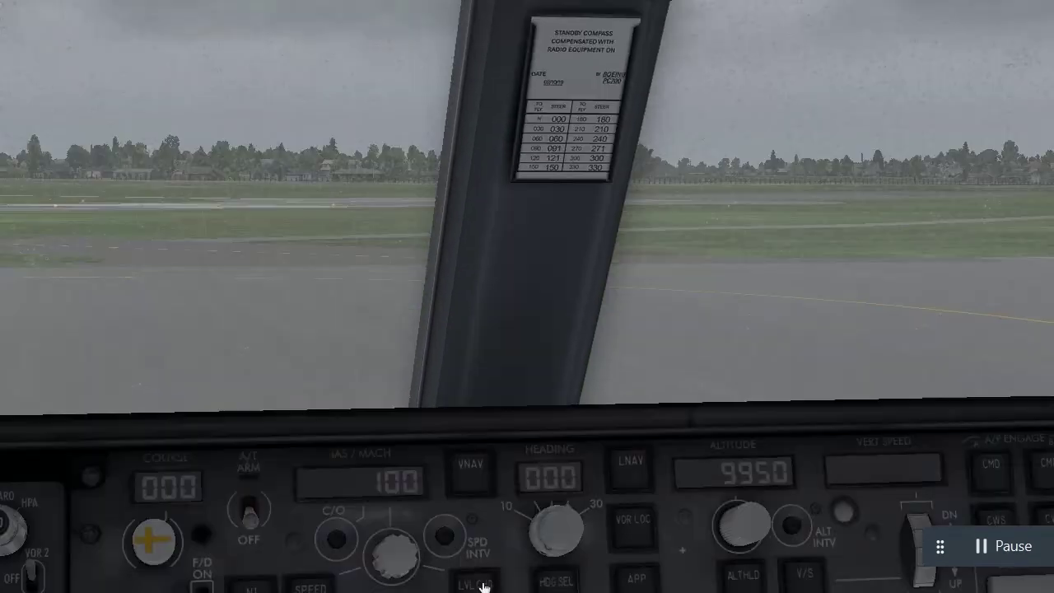
{"action": "key", "text": "Down"}
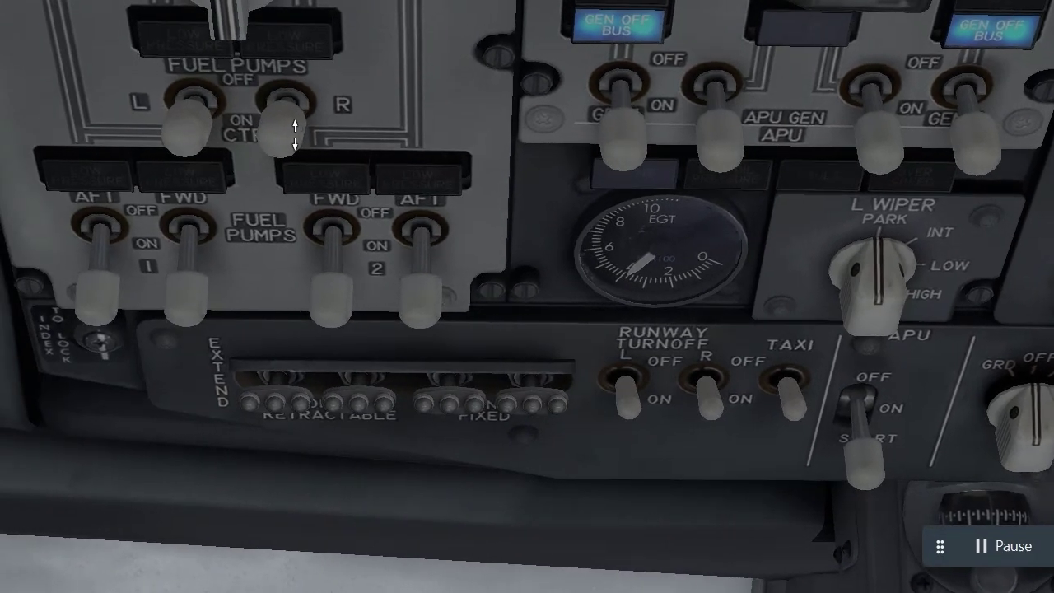
- Turn on the right center-tank fuel pump on the 737 overhead panel
{"action": "left_click", "coordinate": [295, 134]}
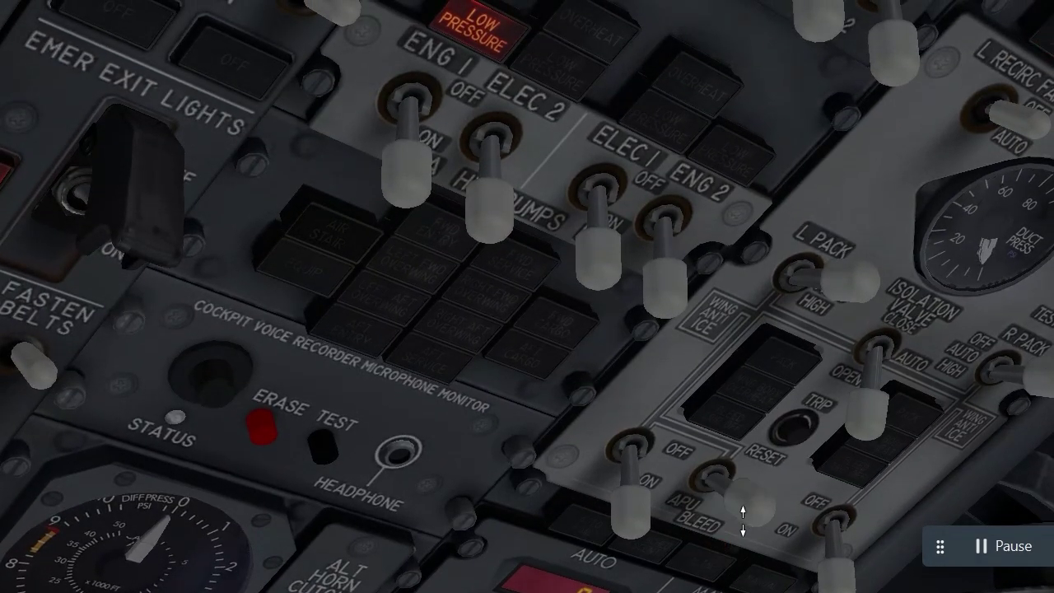
- Switch APU BLEED to ON, then look around the cockpit to the pressurization panel
{"action": "left_click", "coordinate": [744, 504]}
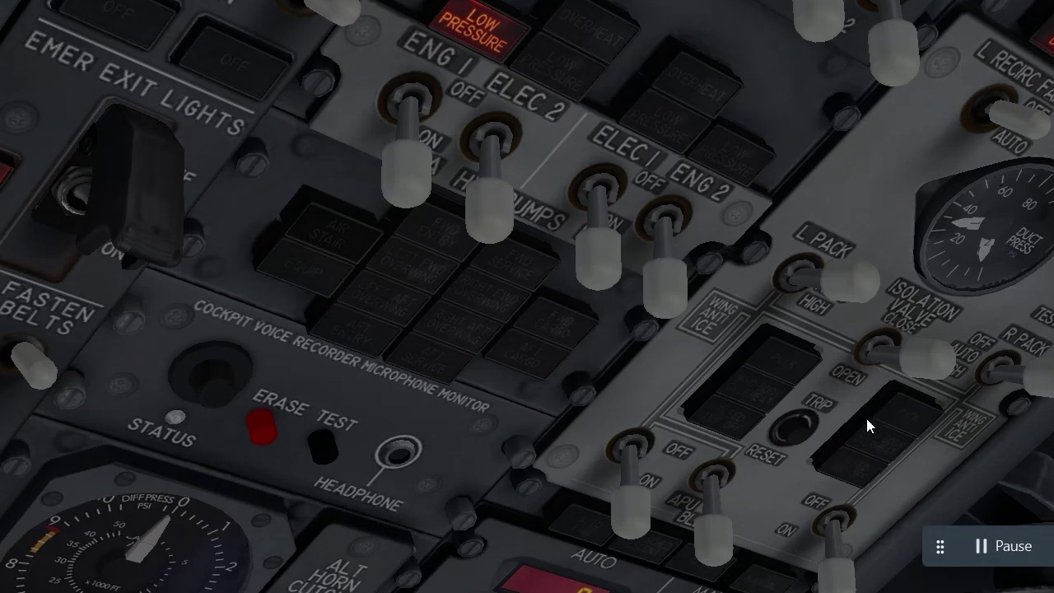
{"action": "left_click_drag", "start_coordinate": [879, 415], "coordinate": [639, 483]}
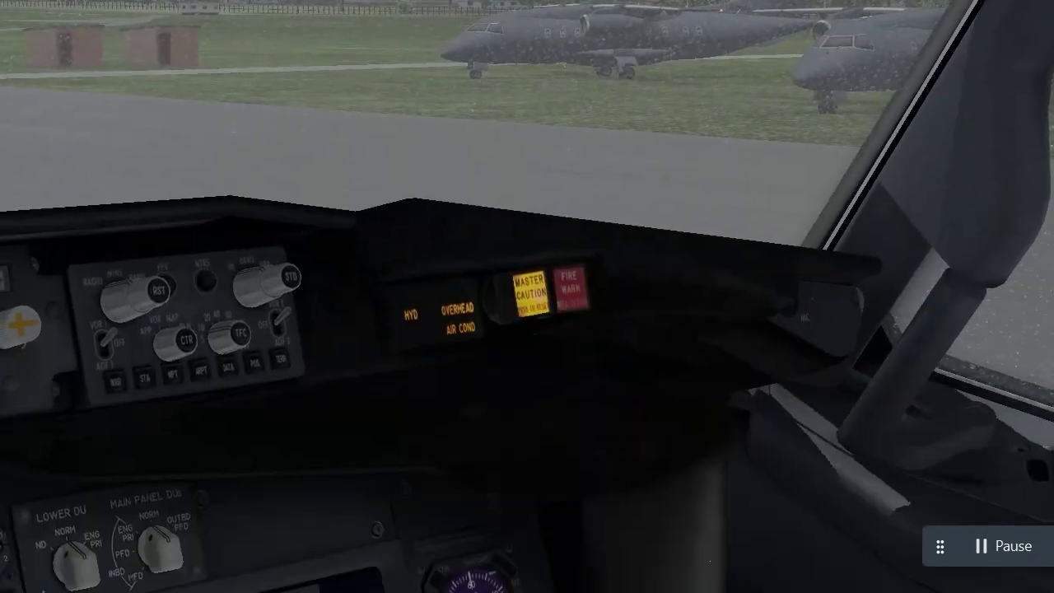
{"action": "mouse_move", "coordinate": [639, 483]}
{"action": "left_mouse_down"}
{"action": "mouse_move", "coordinate": [625, 576]}
{"action": "mouse_move", "coordinate": [379, 568]}
{"action": "left_mouse_up"}
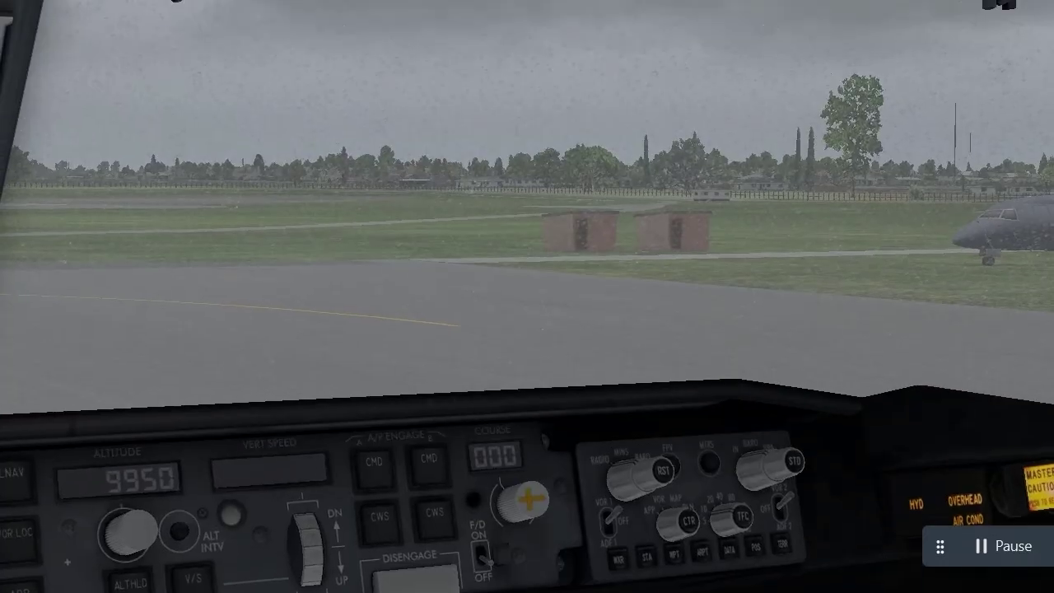
{"action": "left_click_drag", "start_coordinate": [378, 568], "coordinate": [387, 313]}
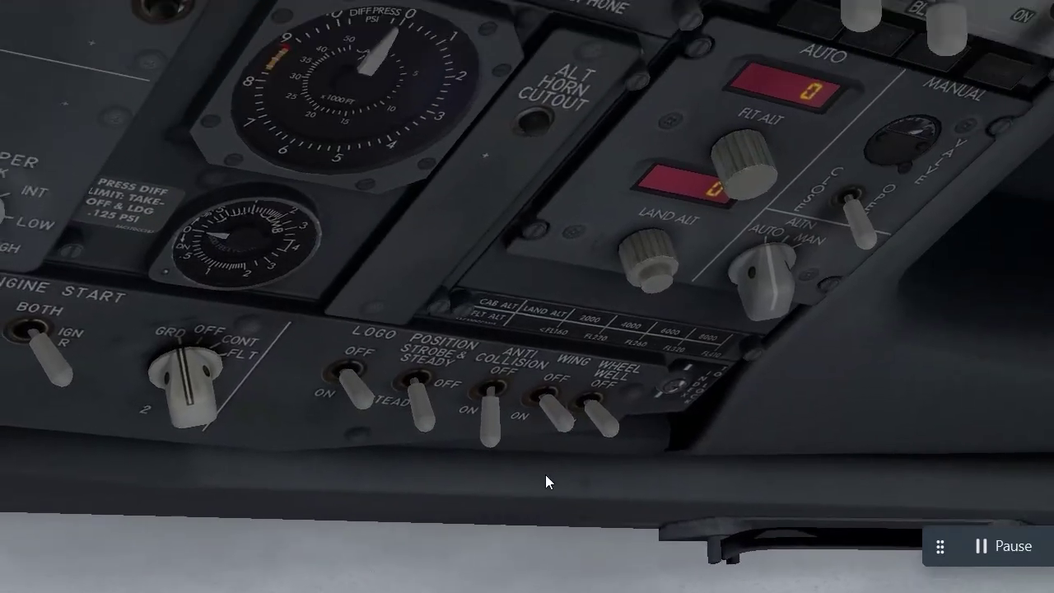
{"action": "mouse_move", "coordinate": [545, 475]}
{"action": "left_mouse_down"}
{"action": "mouse_move", "coordinate": [799, 505]}
{"action": "mouse_move", "coordinate": [878, 347]}
{"action": "mouse_move", "coordinate": [865, 235]}
{"action": "mouse_move", "coordinate": [894, 219]}
{"action": "mouse_move", "coordinate": [913, 265]}
{"action": "left_mouse_up"}
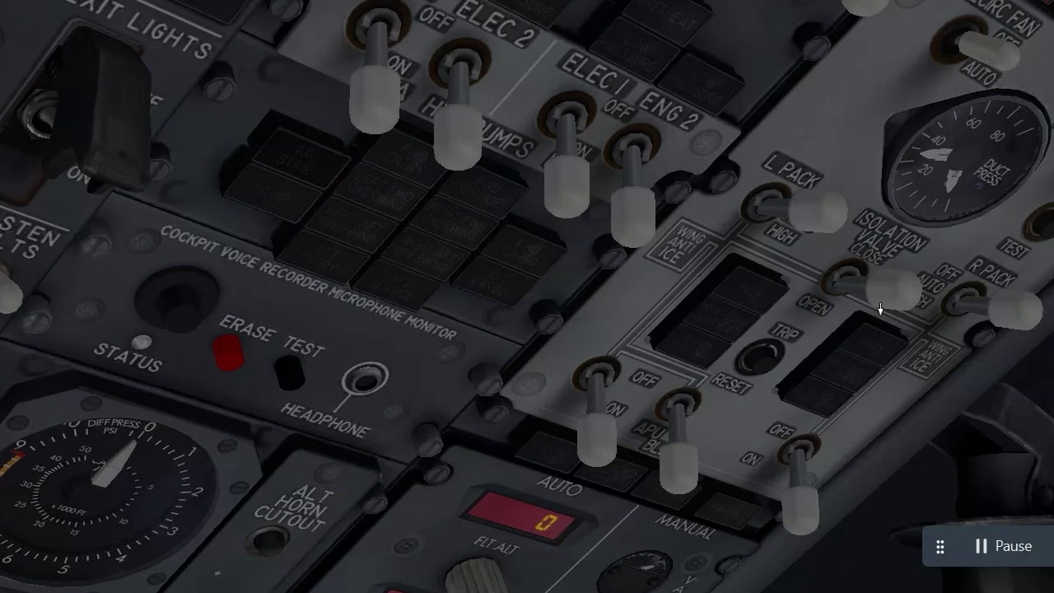